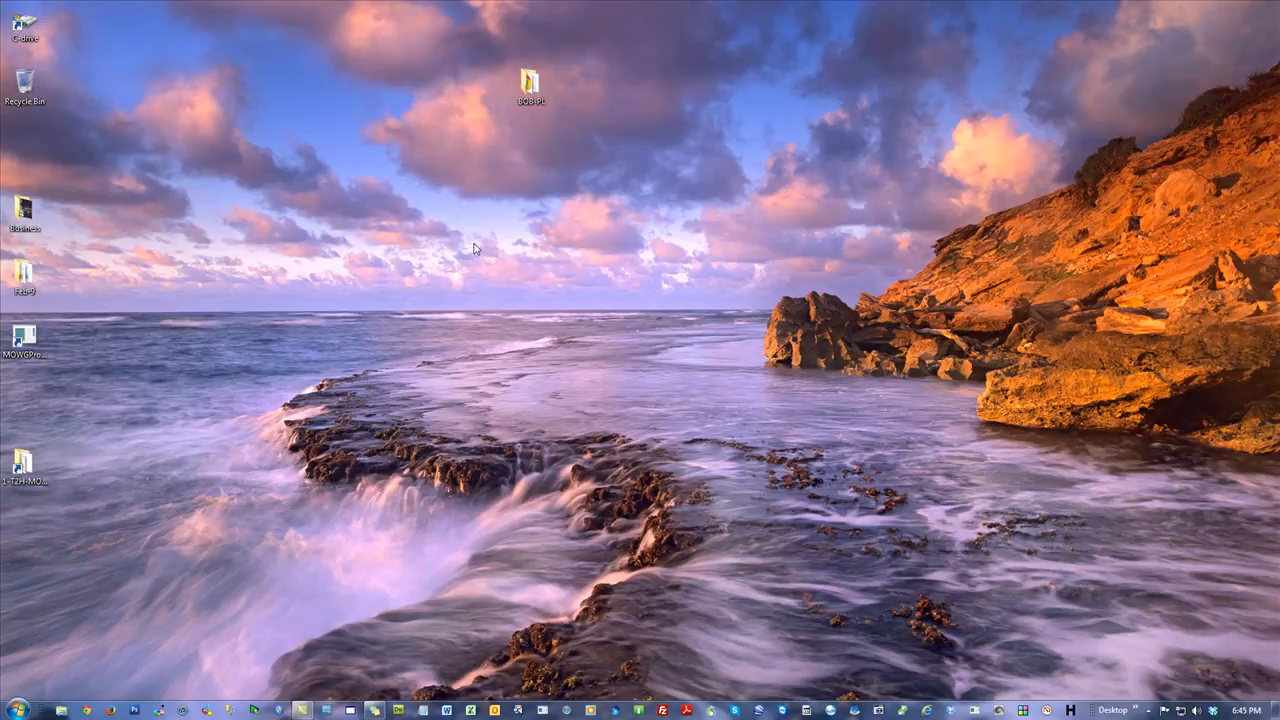
# Create a new folder on the desktop named DAN-PL.
pyautogui.moveTo(506, 297)
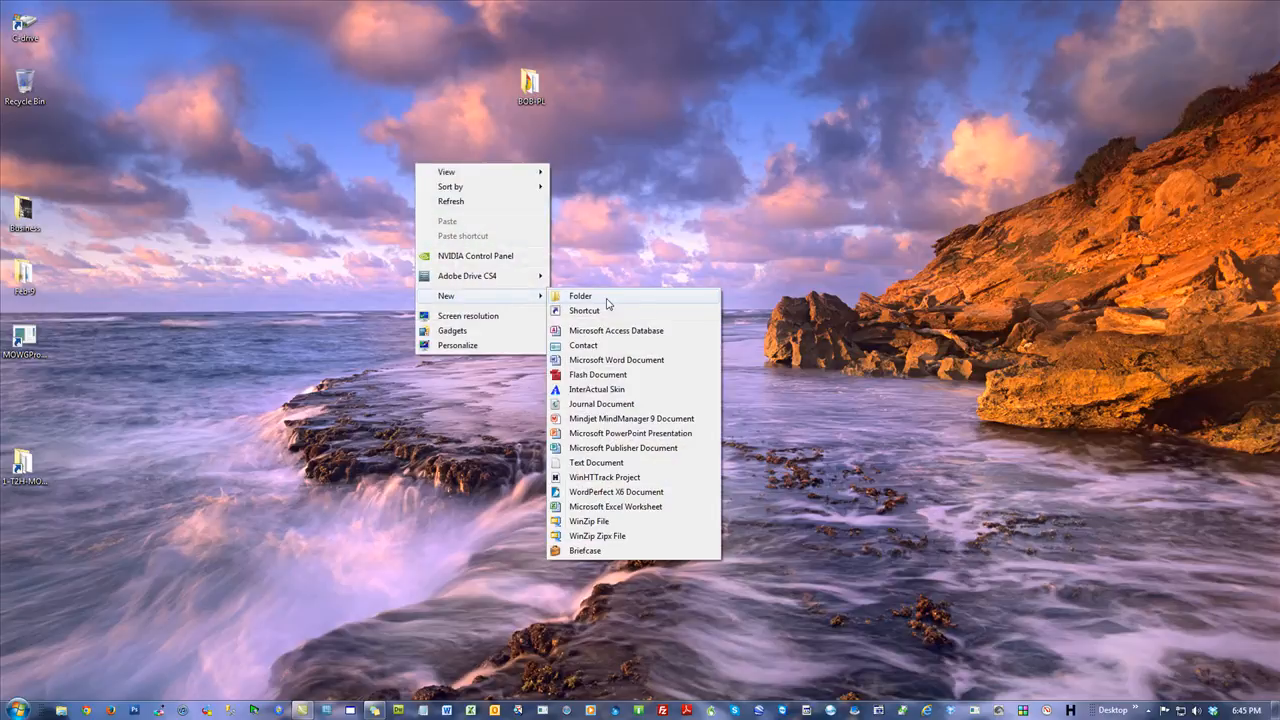
pyautogui.click(580, 296)
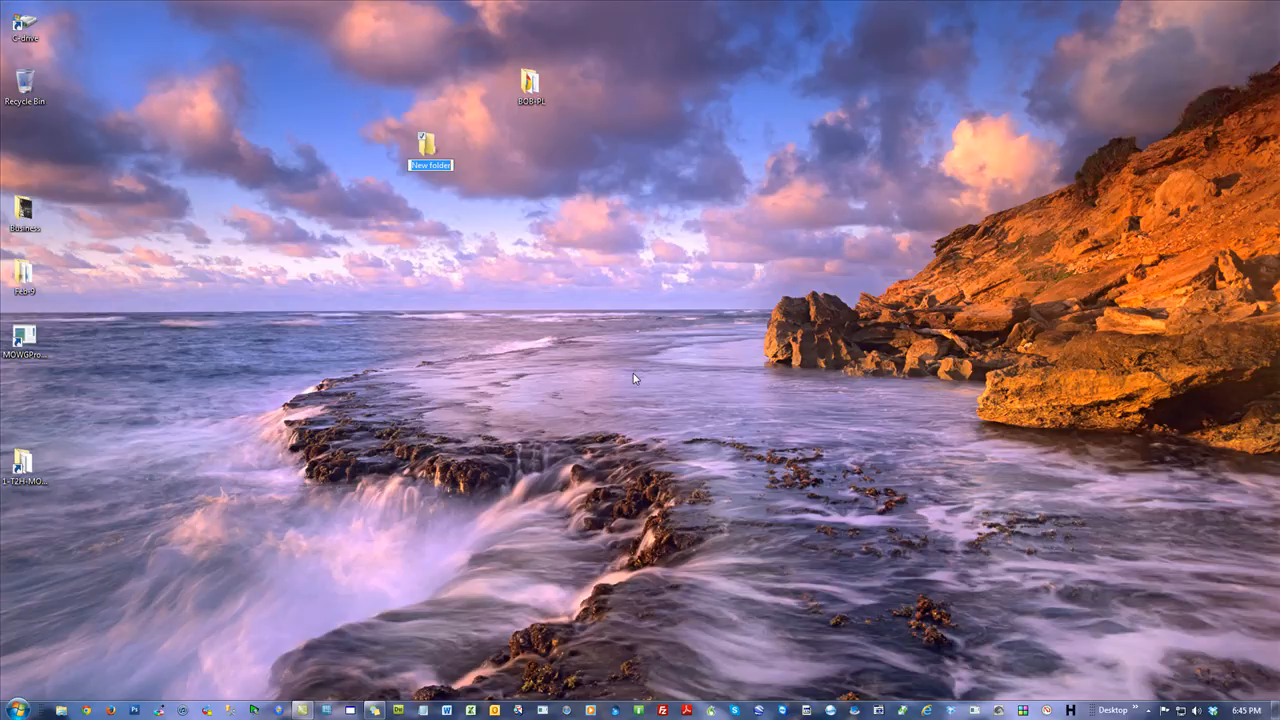
pyautogui.write('Dan-PL')
pyautogui.press('Return')
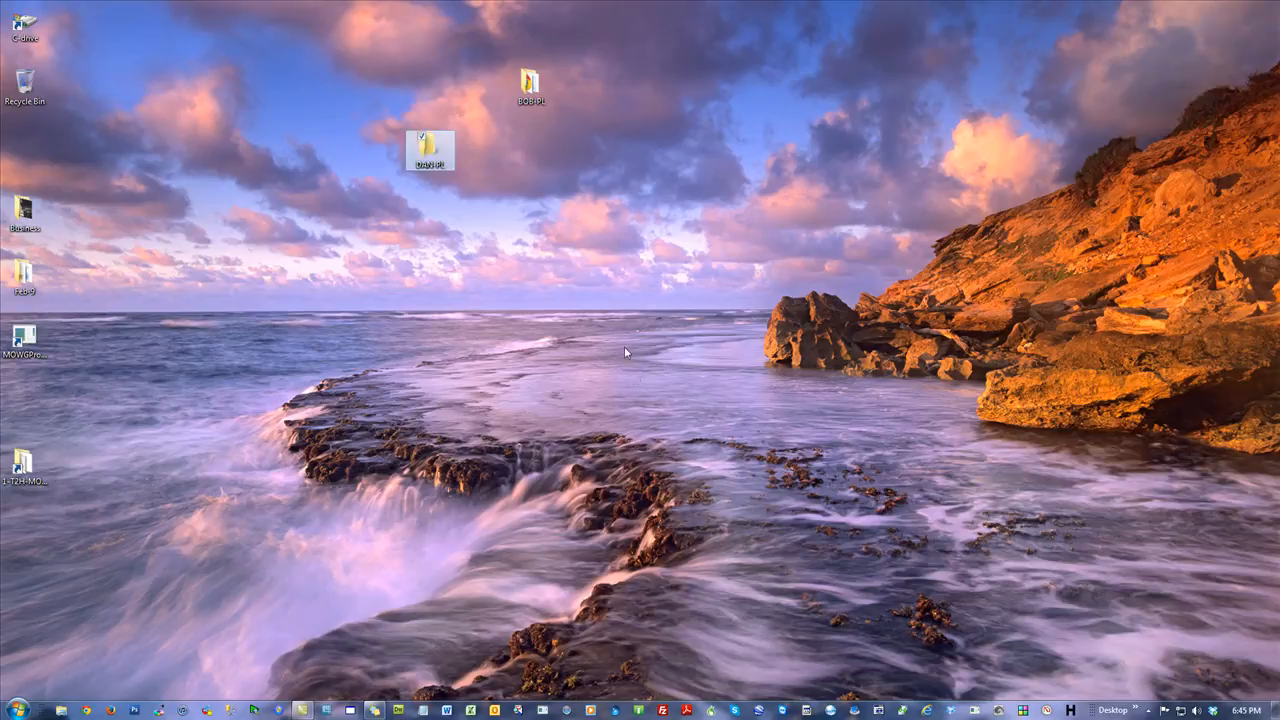
# Open the browser and submit the prefilled admin panel login for the site.
pyautogui.click(480, 519)
pyautogui.click(87, 713)
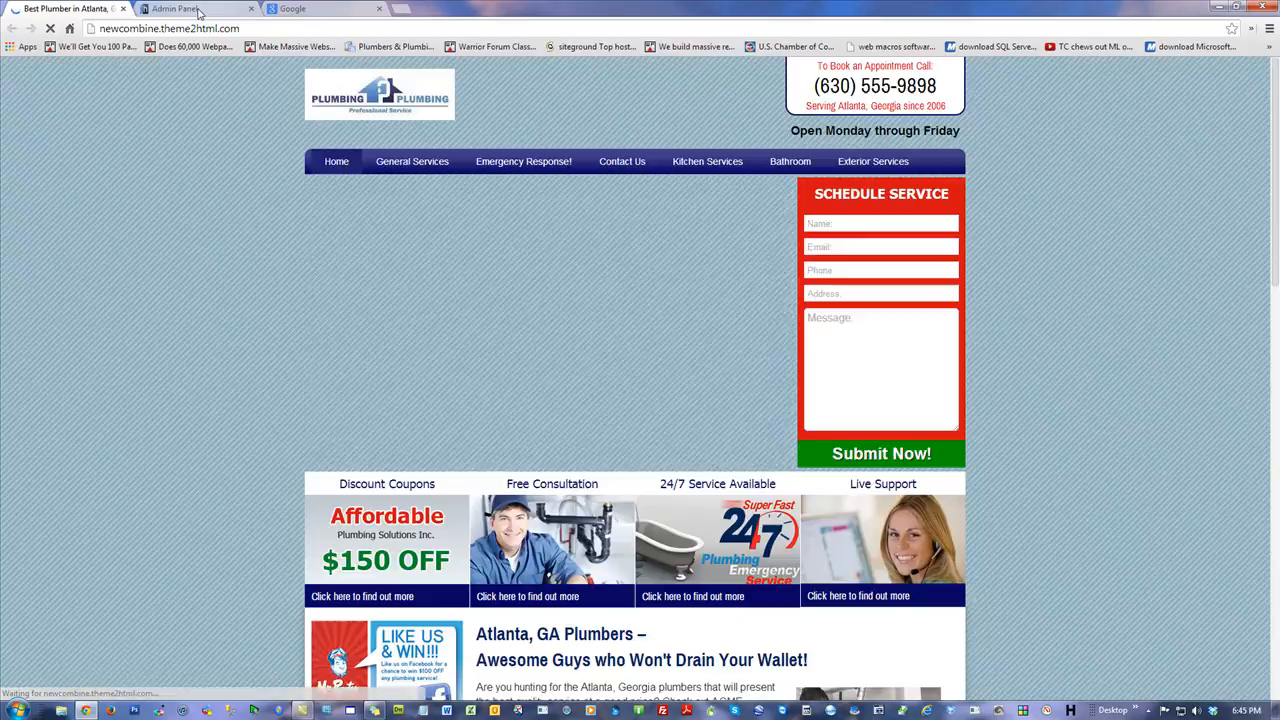
pyautogui.click(198, 12)
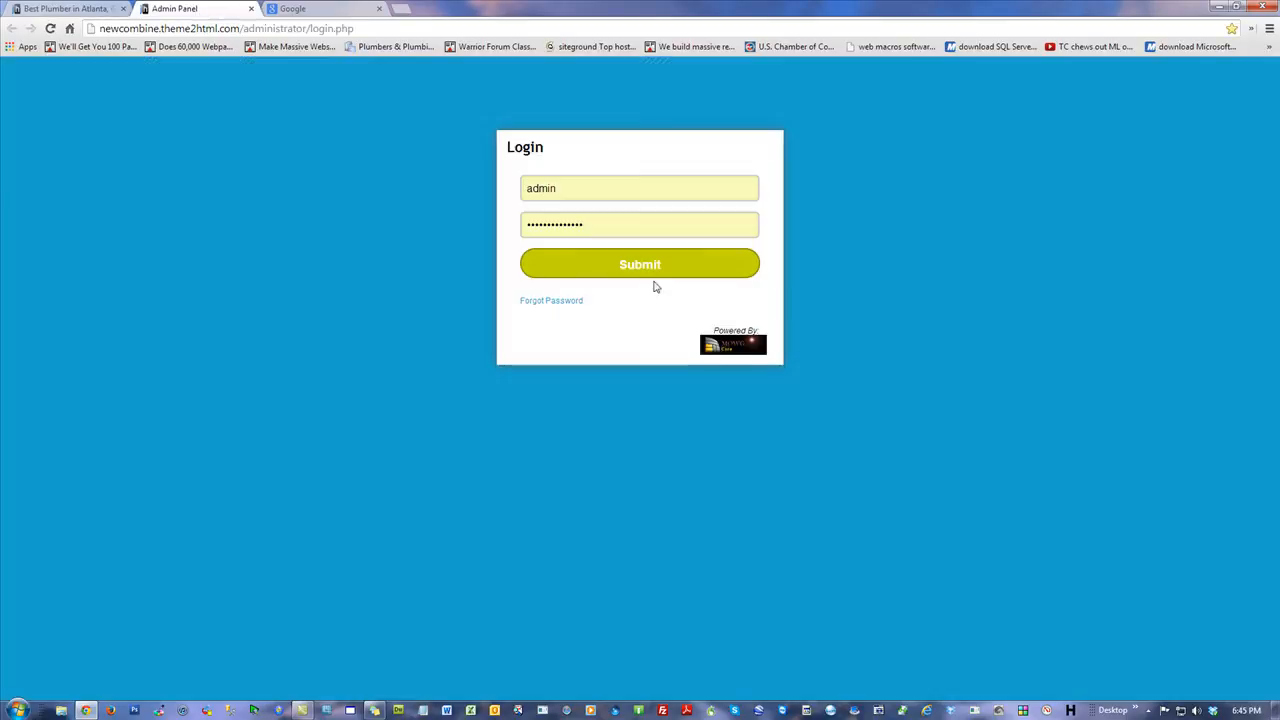
pyautogui.click(610, 264)
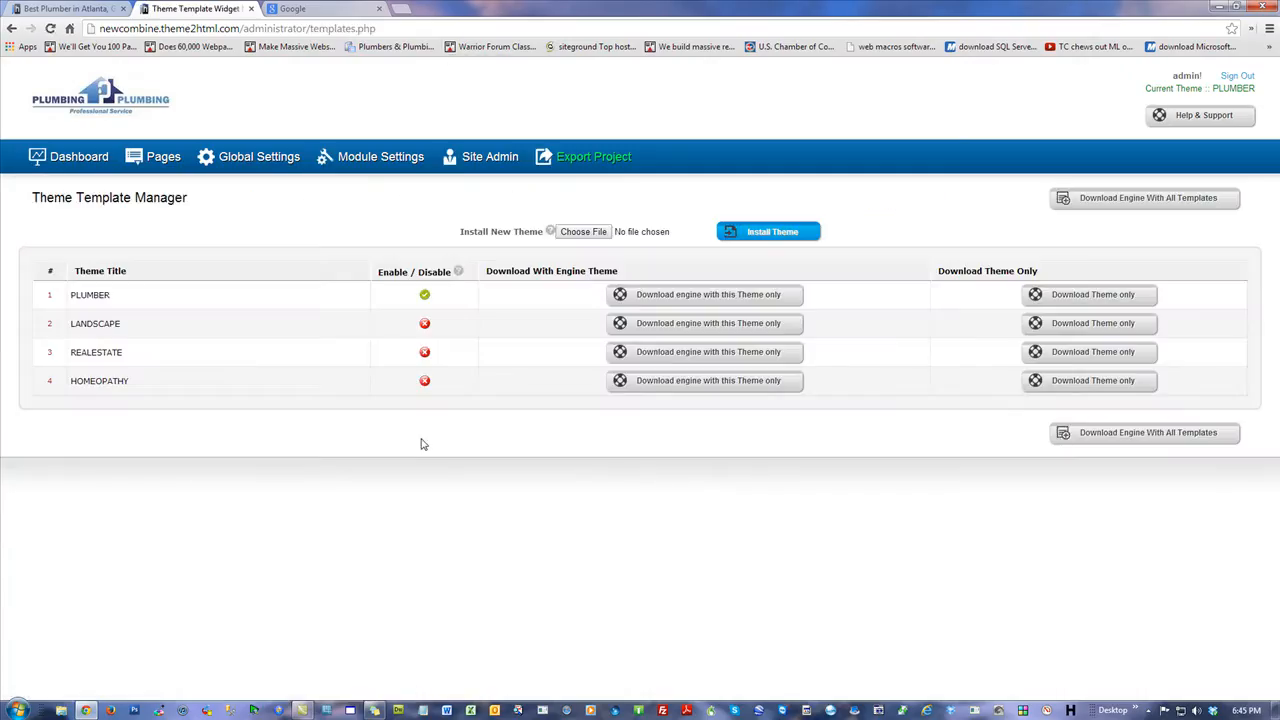
# Enable the LANDSCAPE theme in the Theme Template Manager and sign out of the admin panel.
pyautogui.click(425, 325)
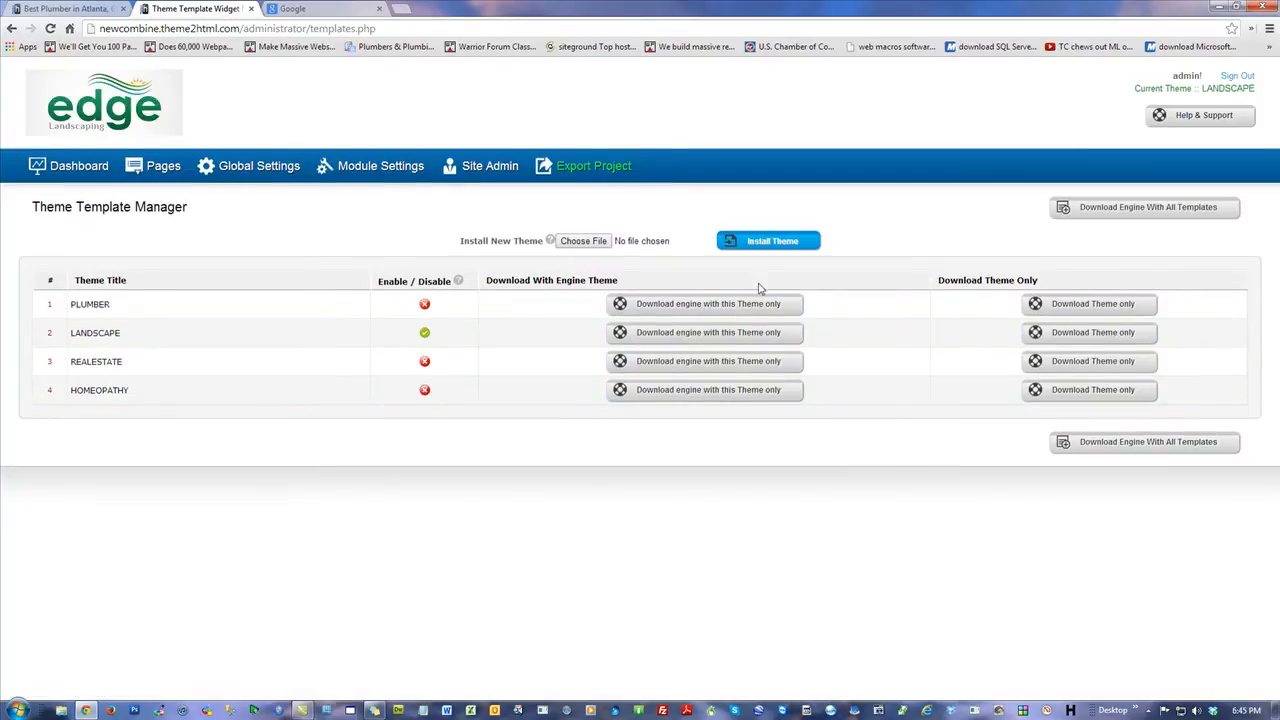
pyautogui.click(1237, 76)
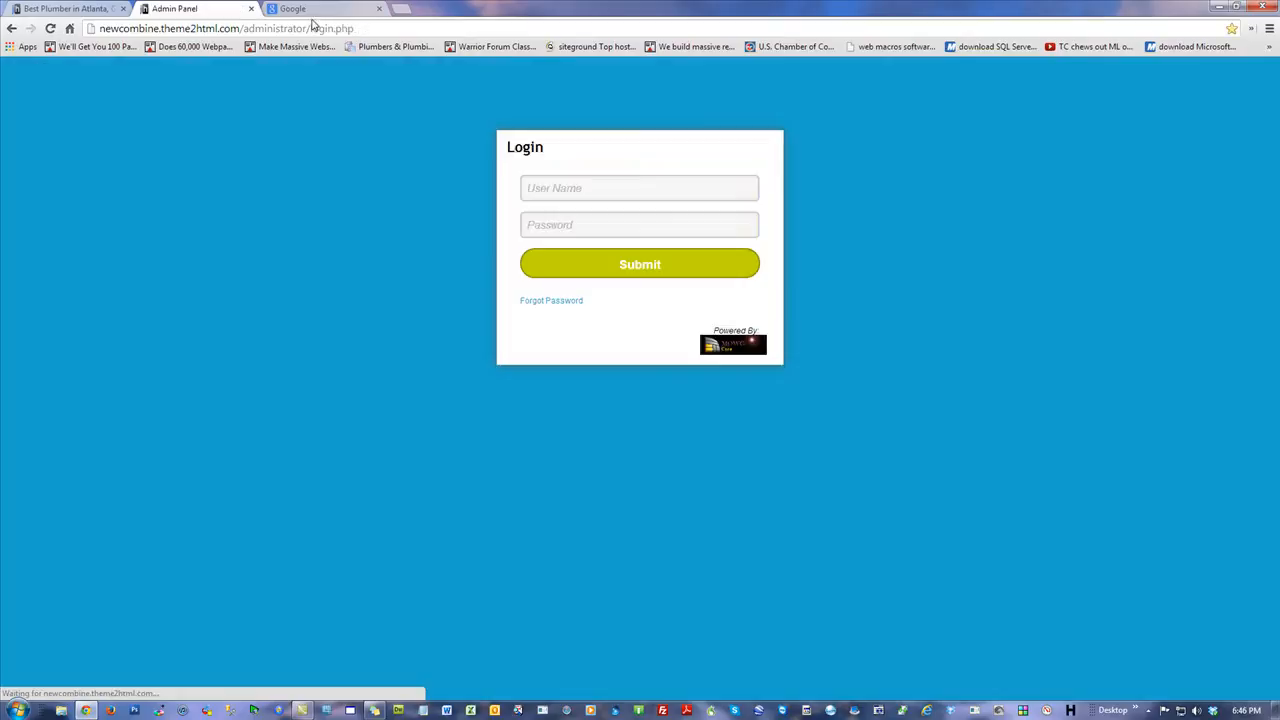
# Close the admin and Google tabs and reload the site's homepage to view the Landscape theme.
pyautogui.click(268, 9)
pyautogui.click(251, 8)
pyautogui.click(251, 8)
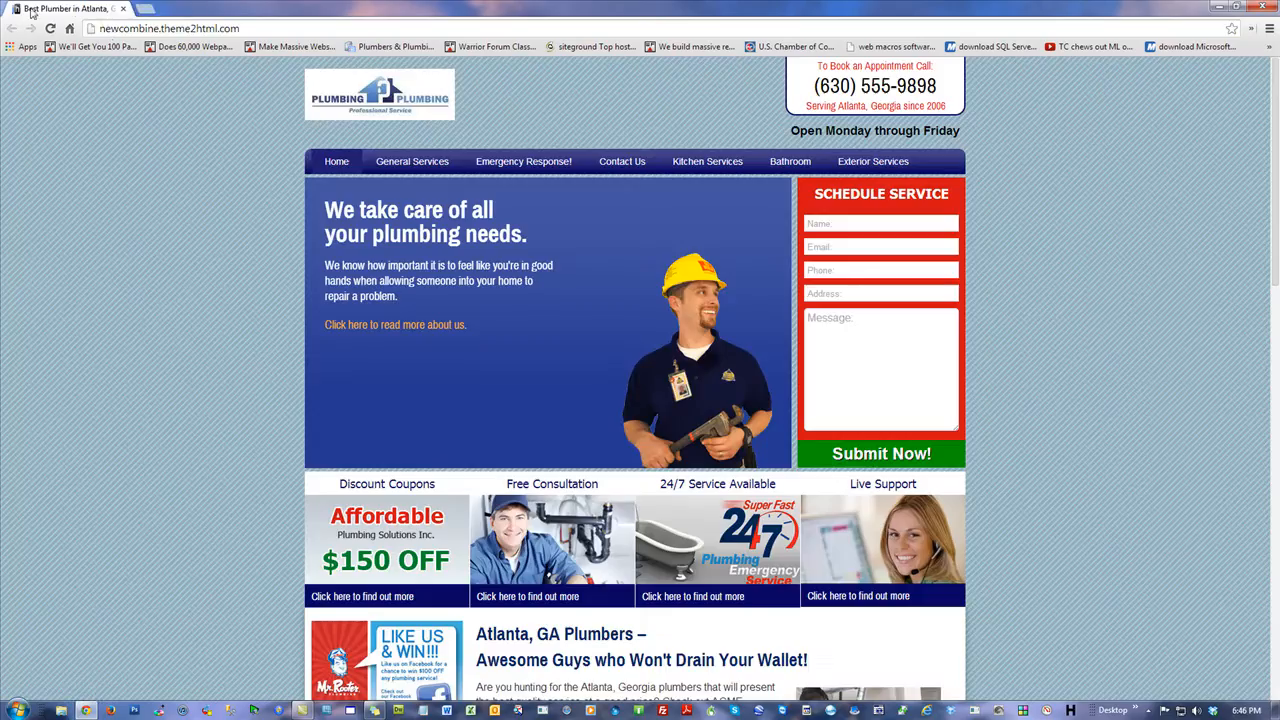
pyautogui.click(49, 29)
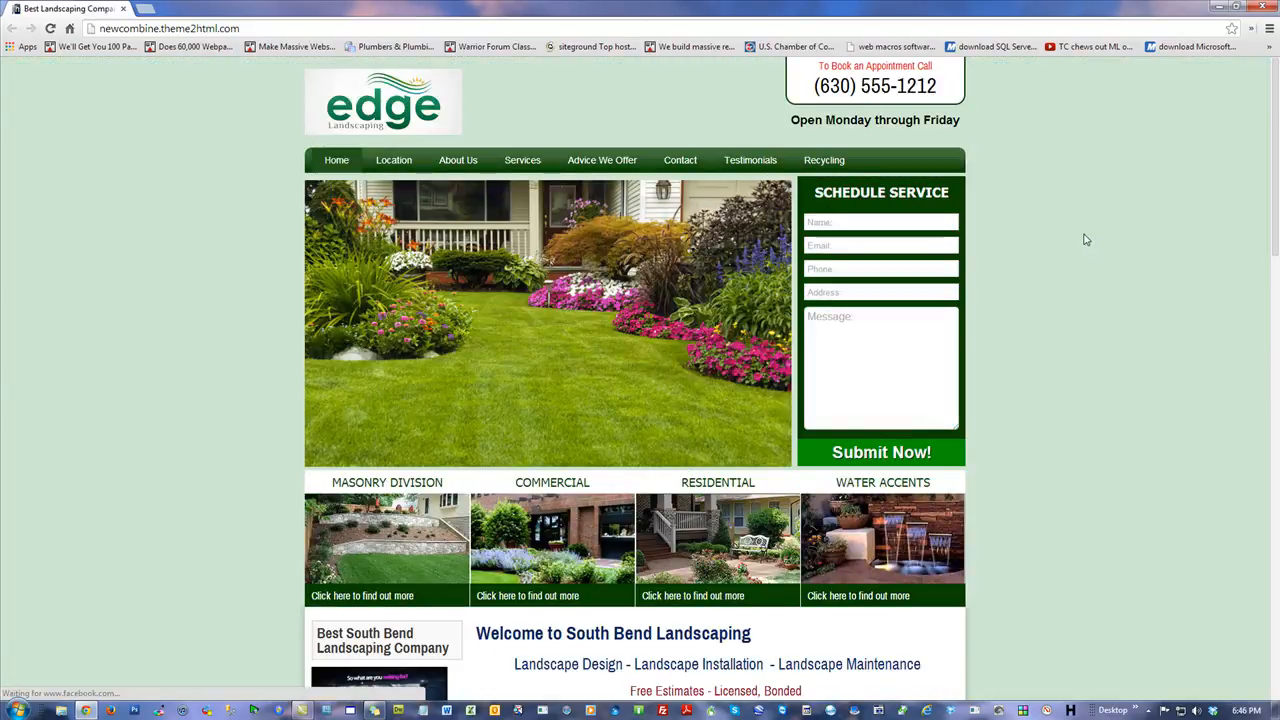
pyautogui.scroll(-8, 1076, 253)
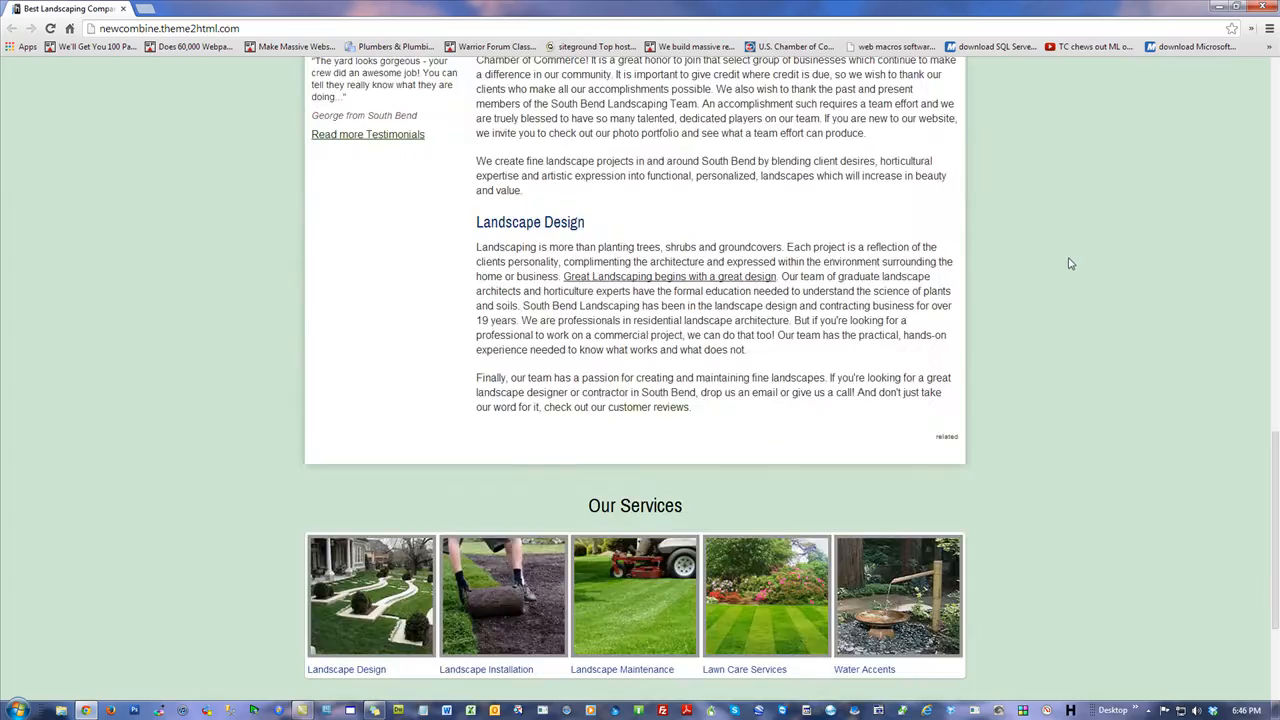
pyautogui.scroll(10, 1070, 263)
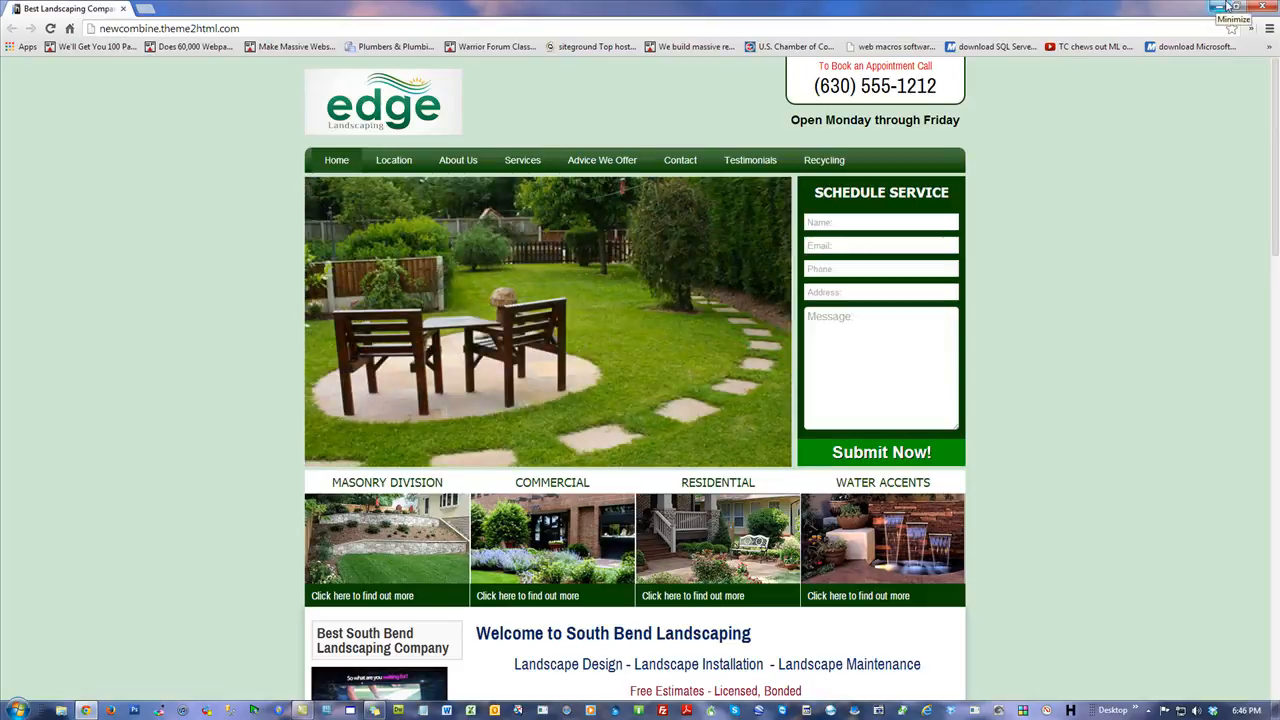
# Copy the site address, then create and open a new Microsoft Excel Worksheet inside the DAN-PL folder.
pyautogui.click(262, 30)
pyautogui.hotkey('ctrl', 'c')
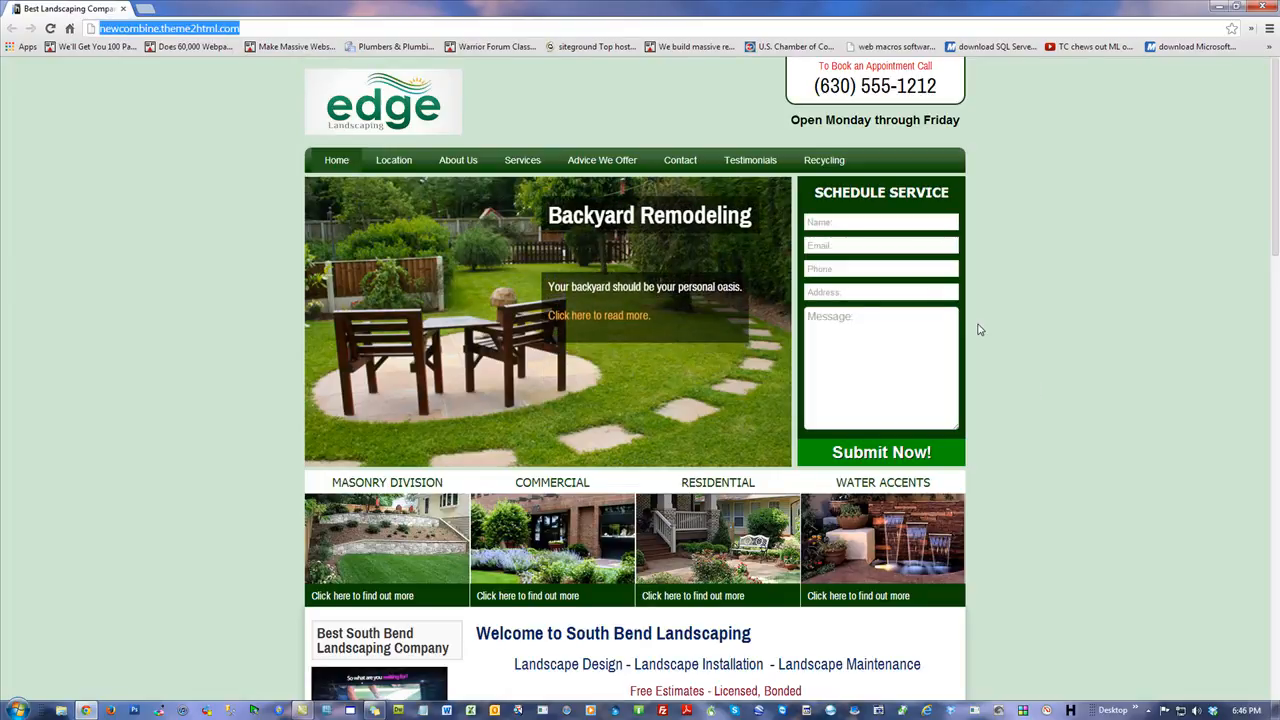
pyautogui.click(1263, 7)
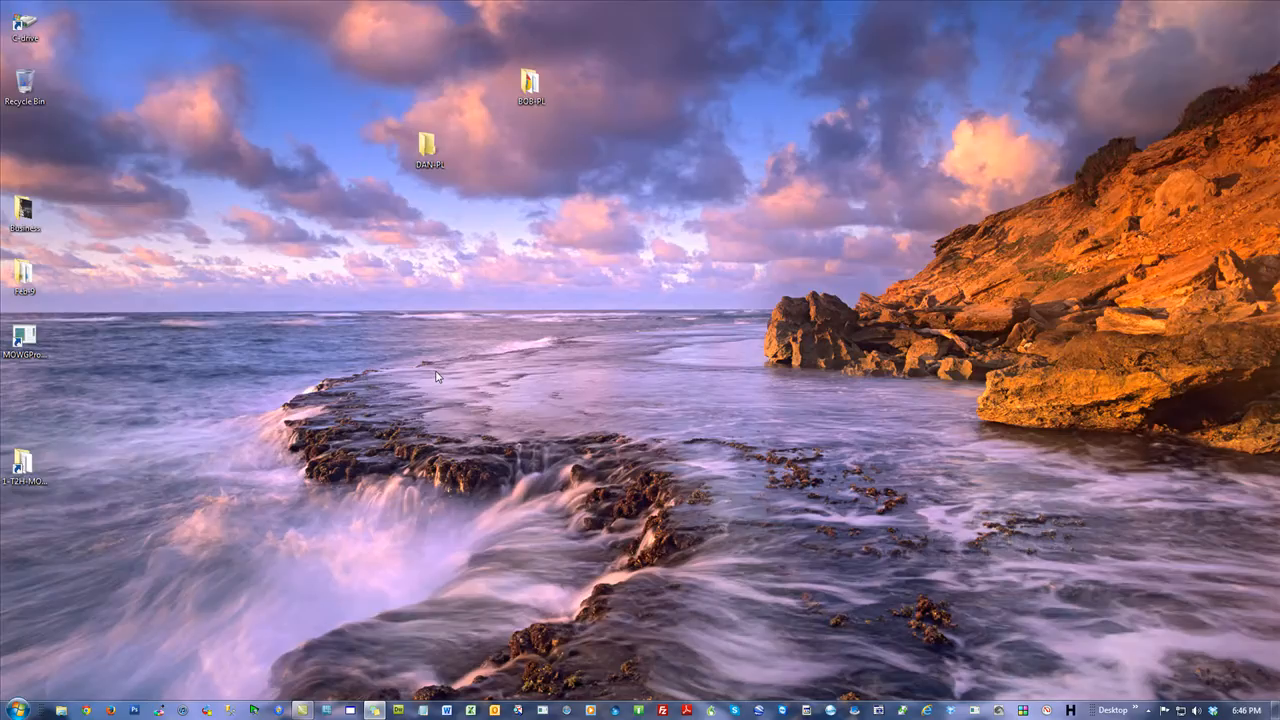
pyautogui.doubleClick(428, 146)
pyautogui.rightClick(519, 200)
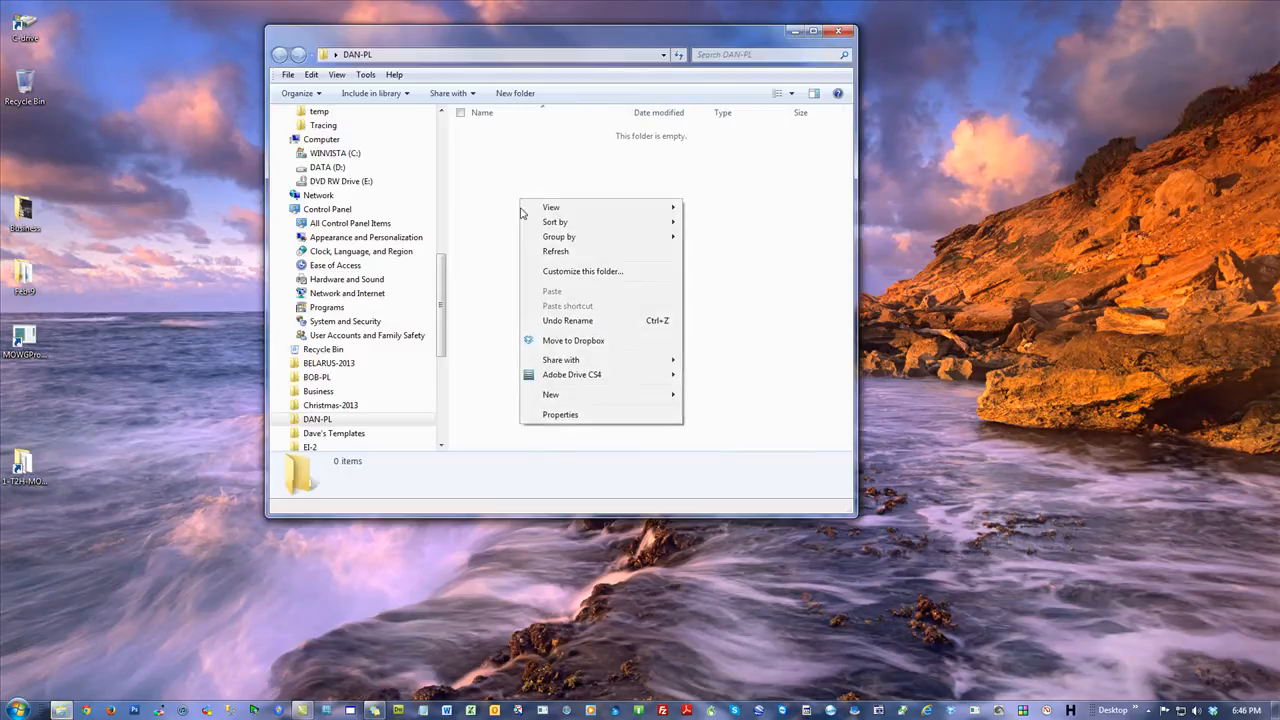
pyautogui.moveTo(591, 394)
pyautogui.click(750, 606)
pyautogui.press('Return')
pyautogui.doubleClick(551, 143)
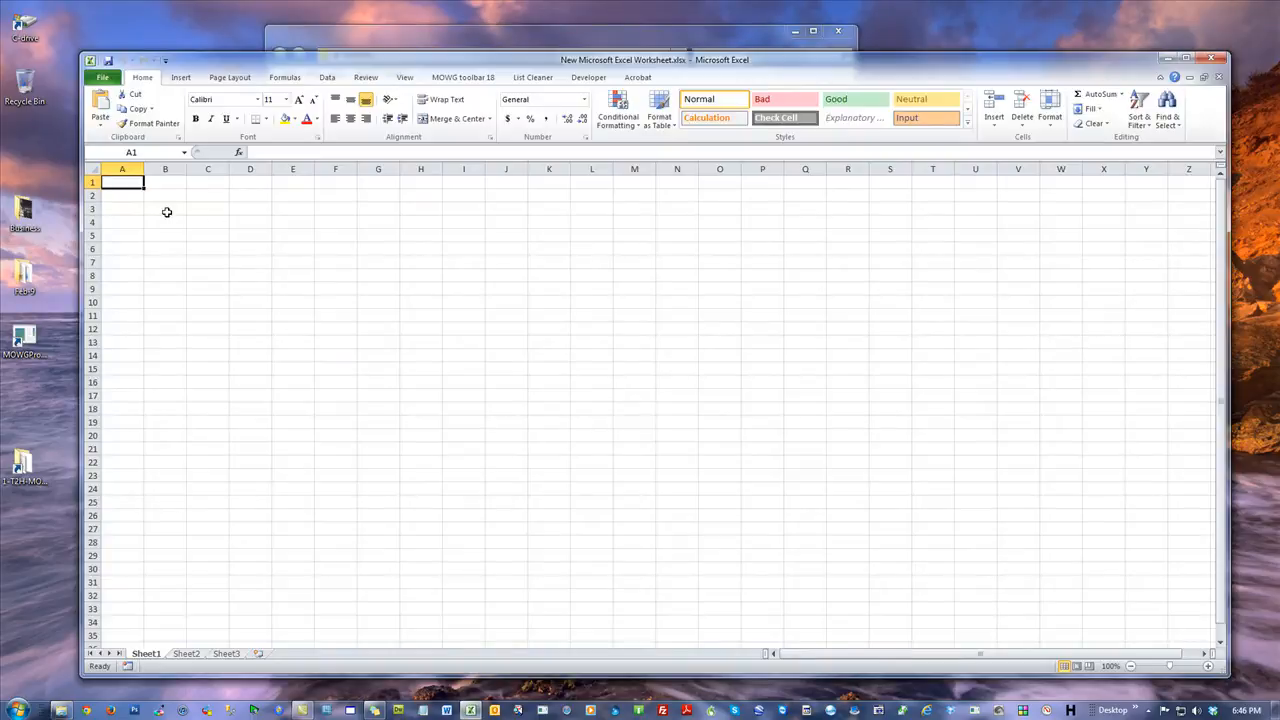
# Import the homepage into the sheet with Import Webpage, using the domain newcombine.theme2html.com.
pyautogui.click(463, 78)
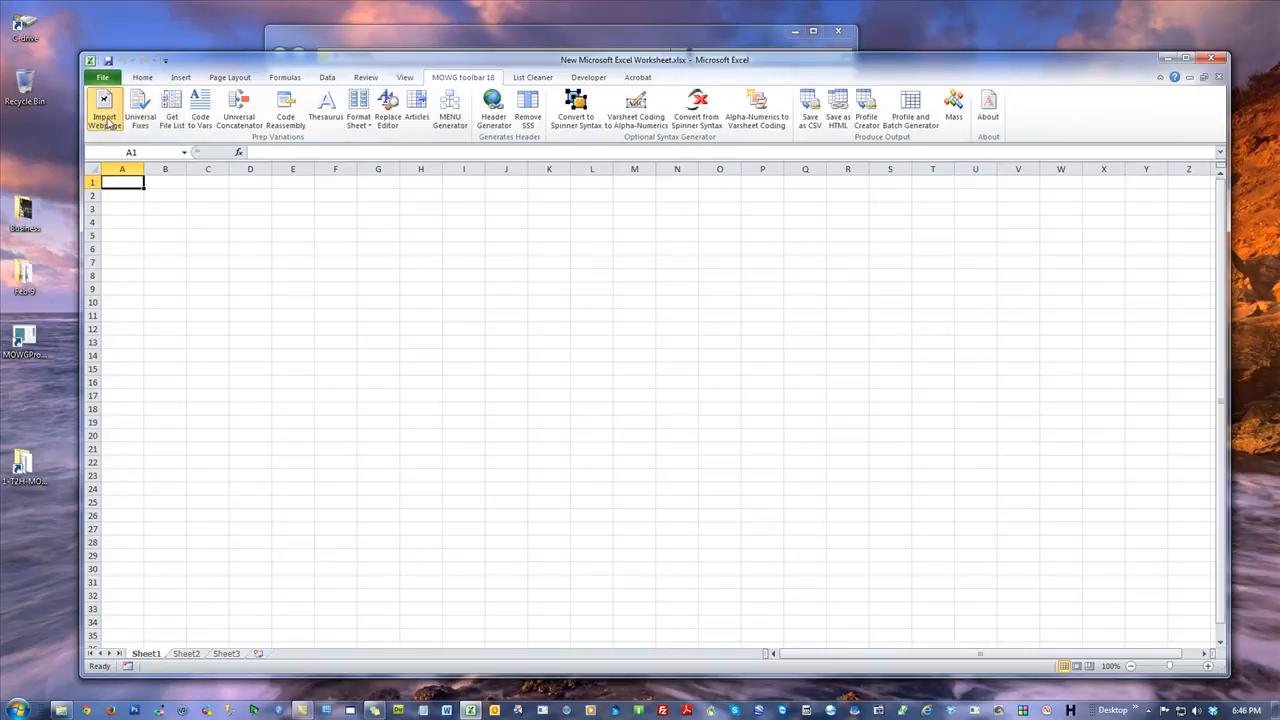
pyautogui.click(104, 106)
pyautogui.hotkey('ctrl', 'v')
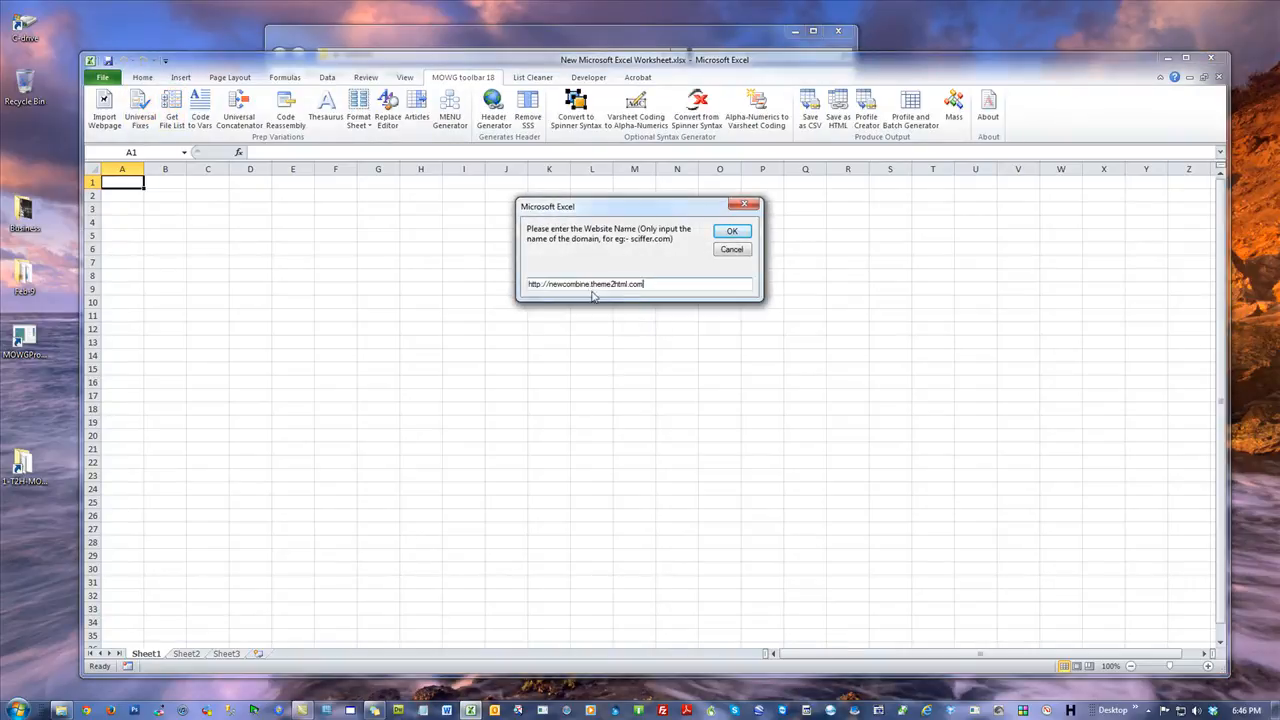
pyautogui.moveTo(551, 285); pyautogui.dragTo(505, 326)
pyautogui.press('Delete')
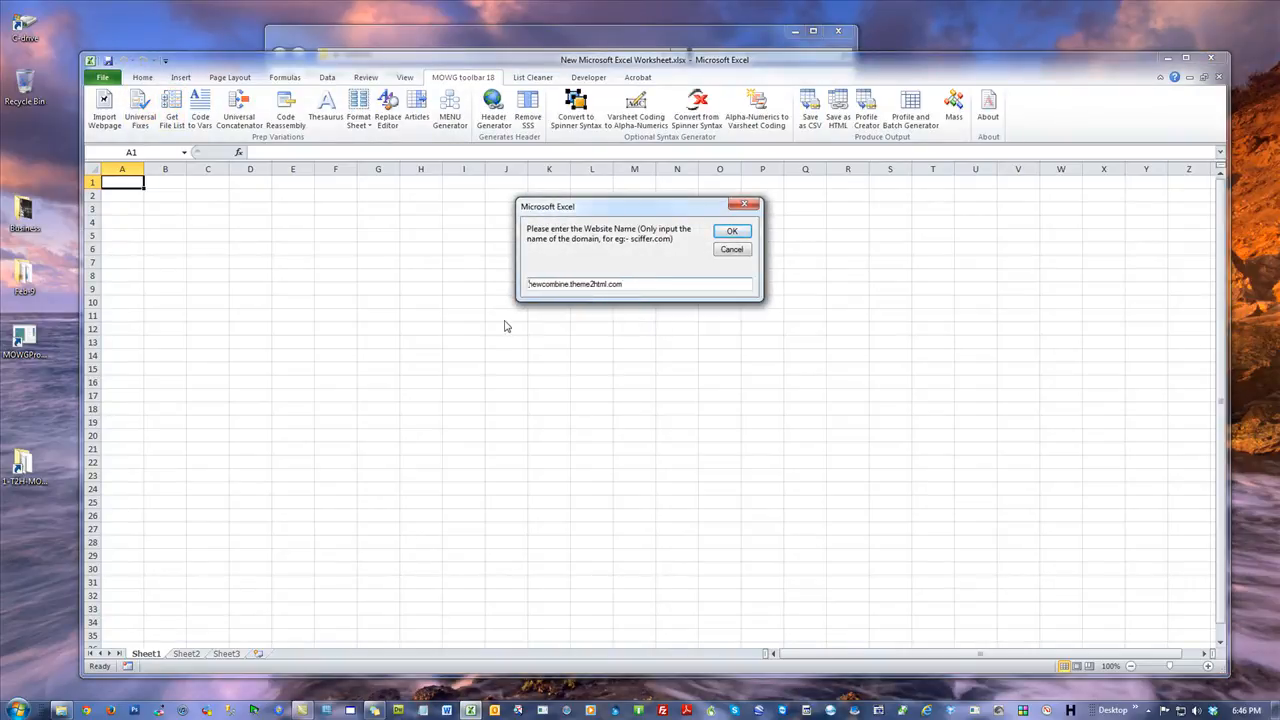
pyautogui.click(733, 231)
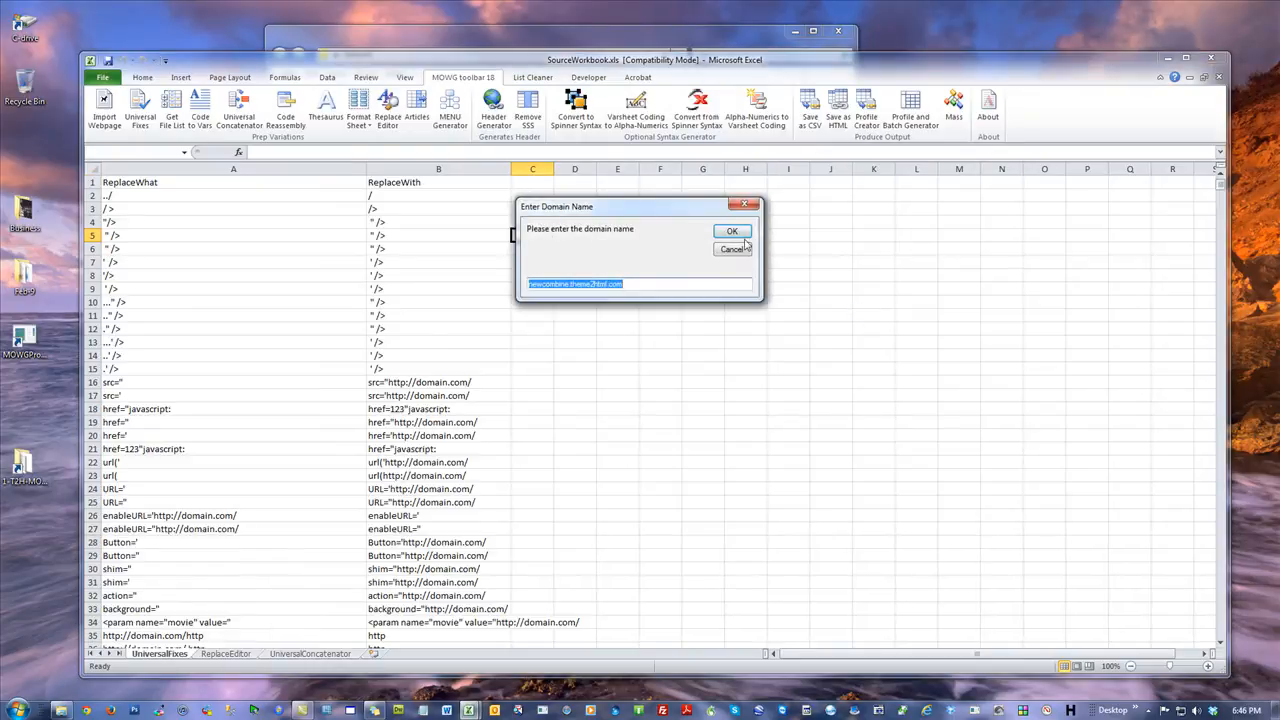
pyautogui.click(733, 236)
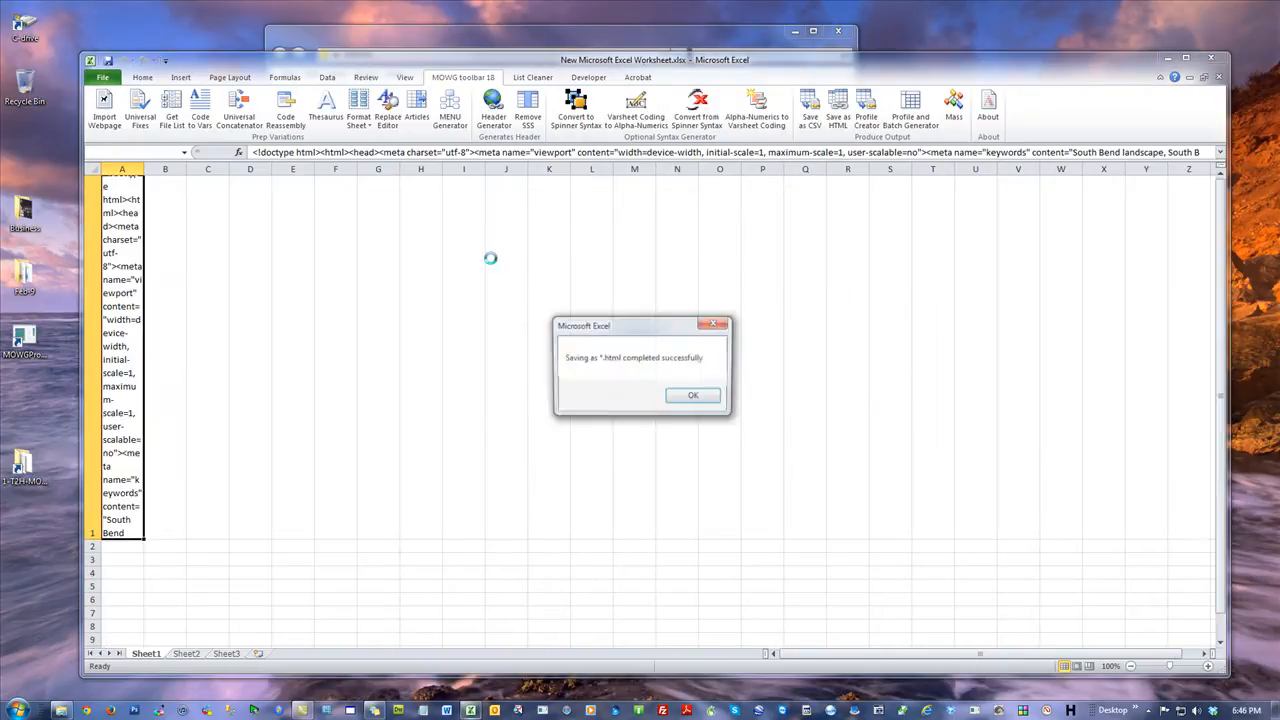
pyautogui.click(698, 398)
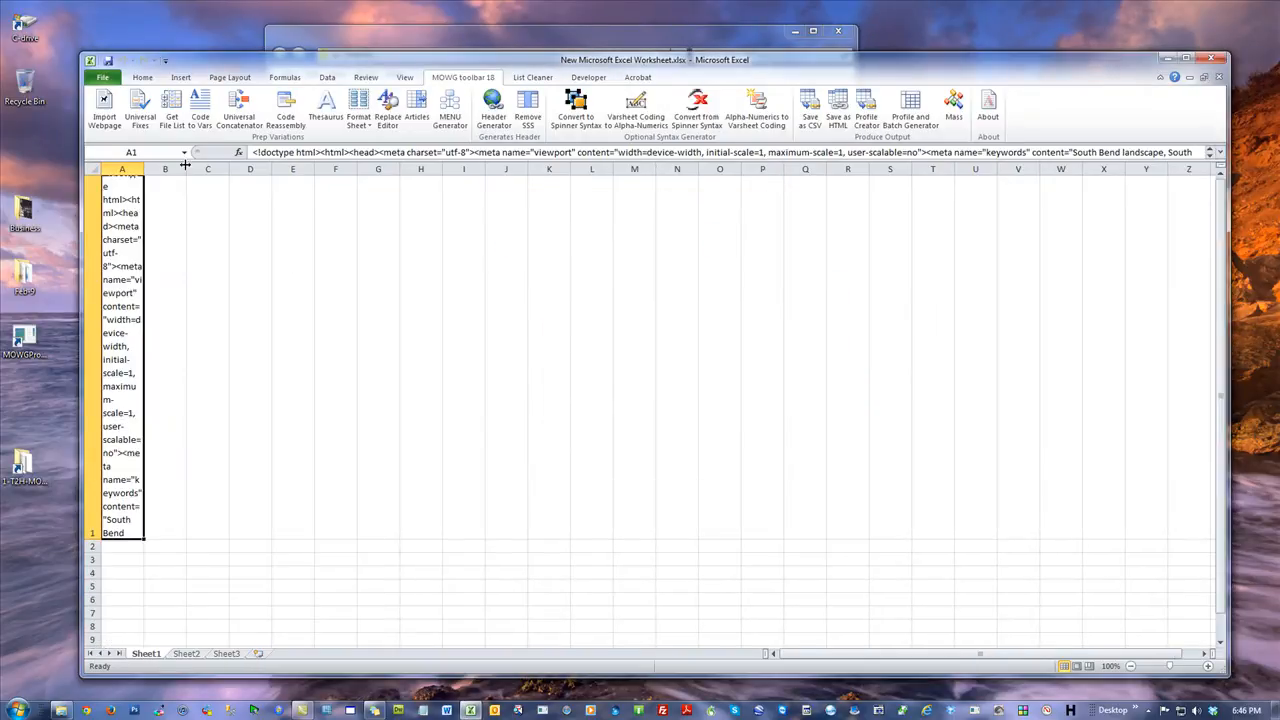
# Run Code to Vars to split the imported HTML across the cells of row 1.
pyautogui.click(200, 108)
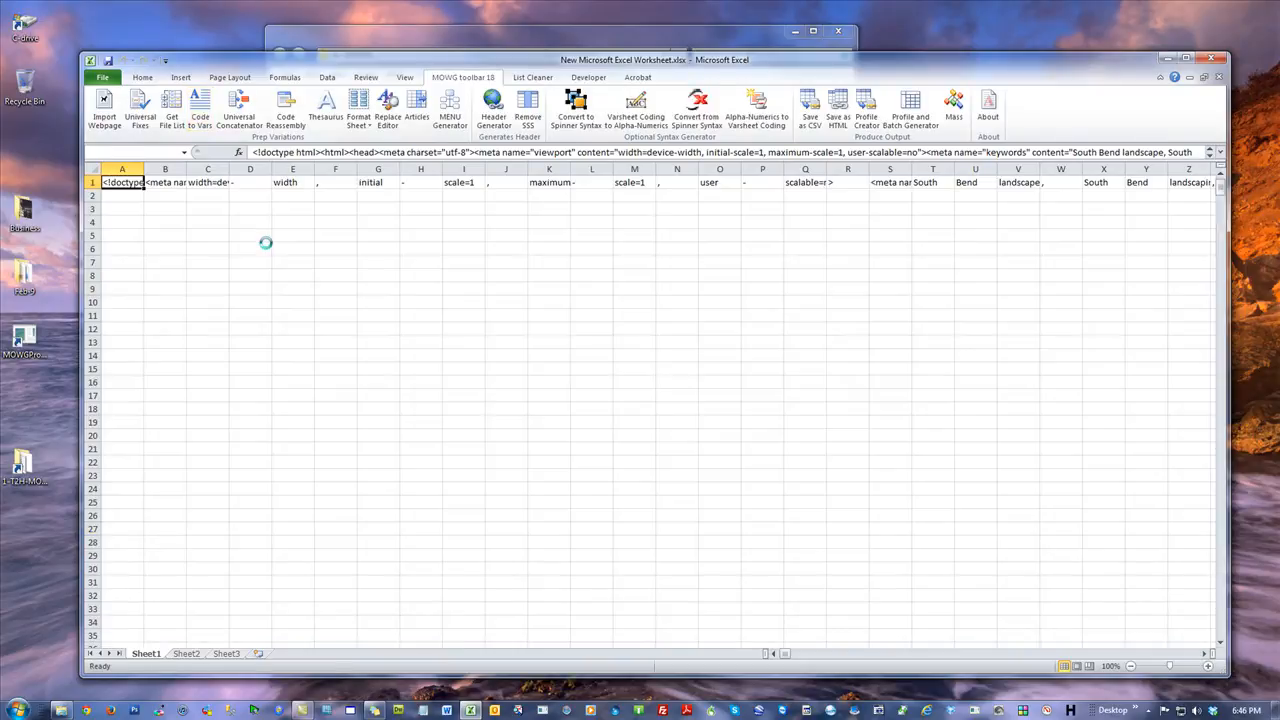
pyautogui.click(660, 398)
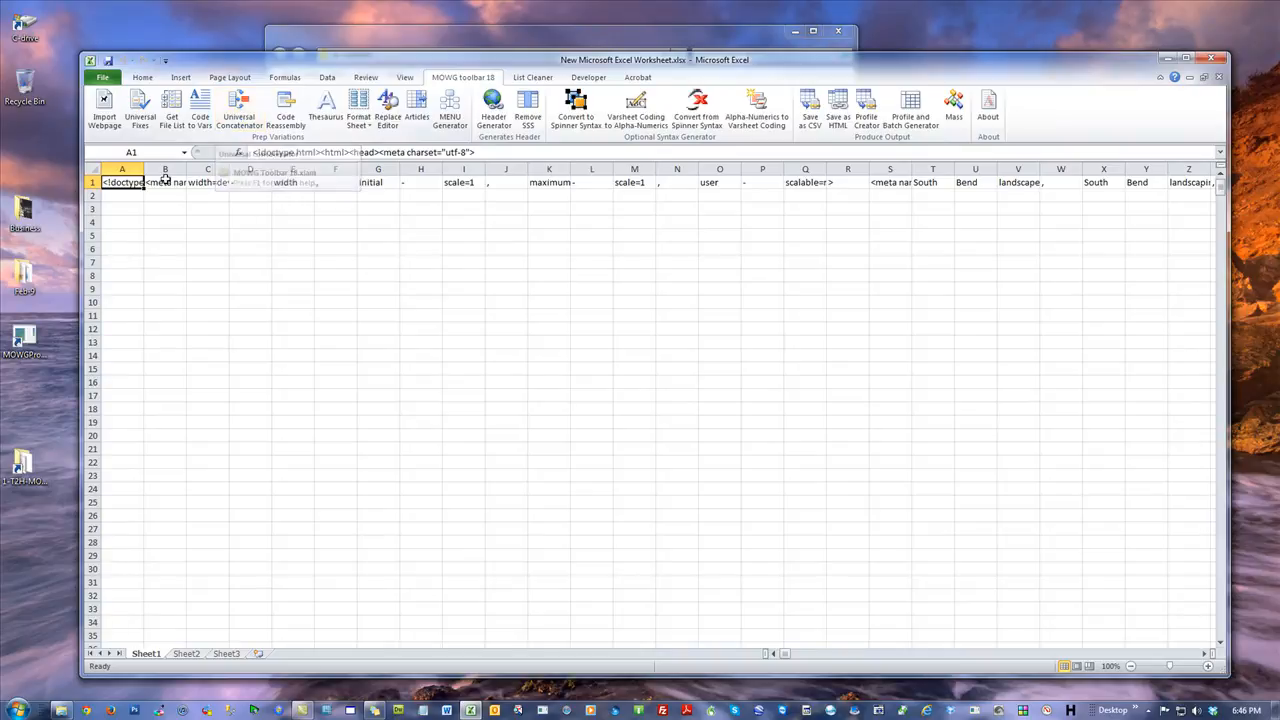
pyautogui.click(89, 182)
# Run the Universal Concatenator on the split code.
pyautogui.click(450, 264)
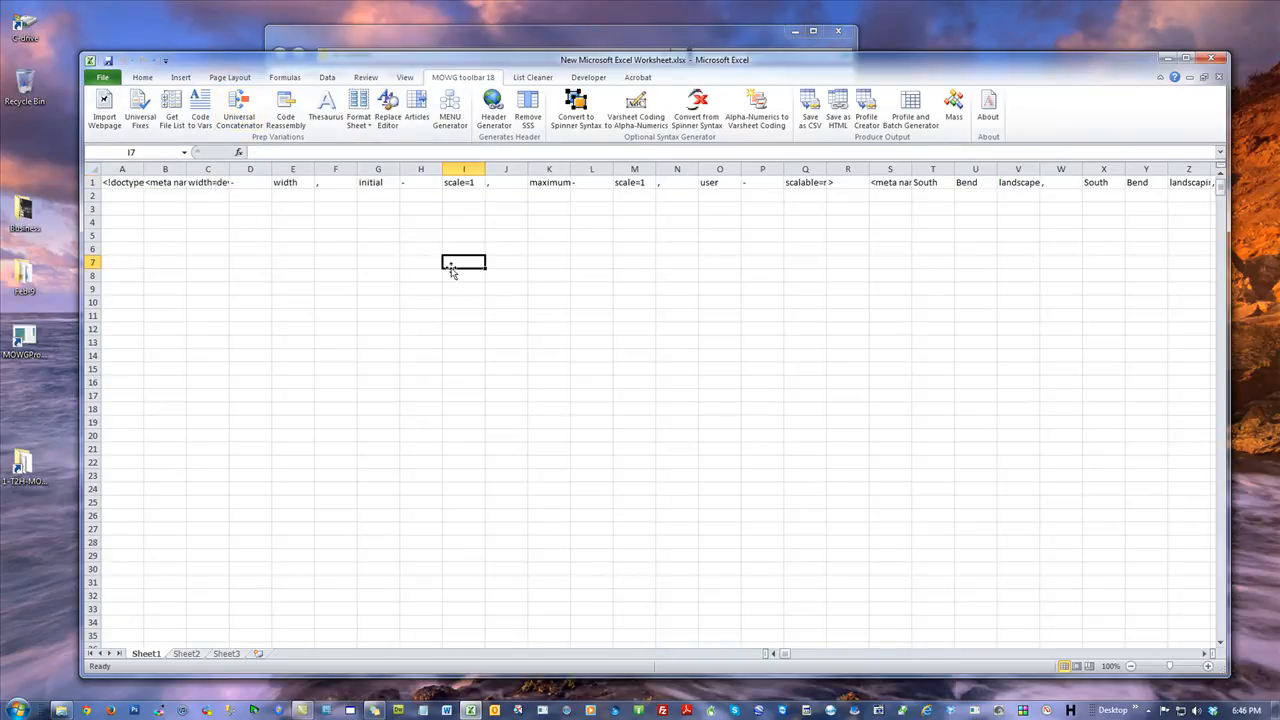
pyautogui.click(247, 112)
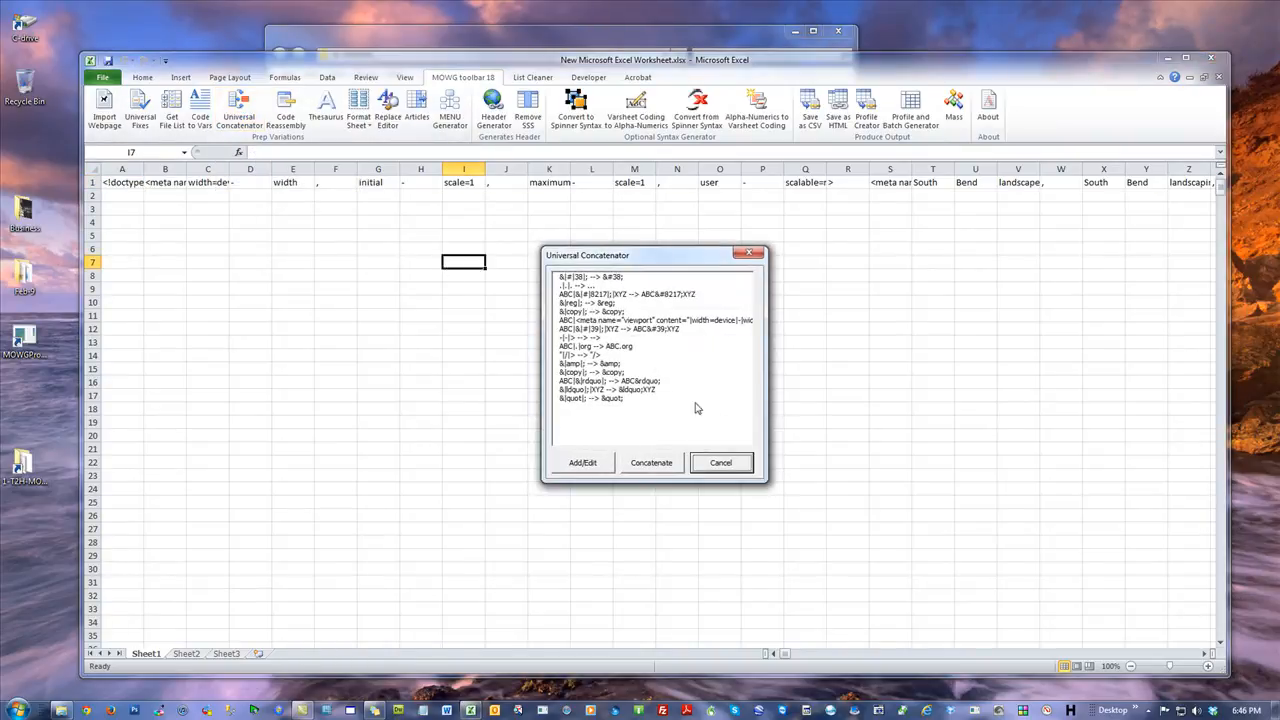
pyautogui.click(657, 464)
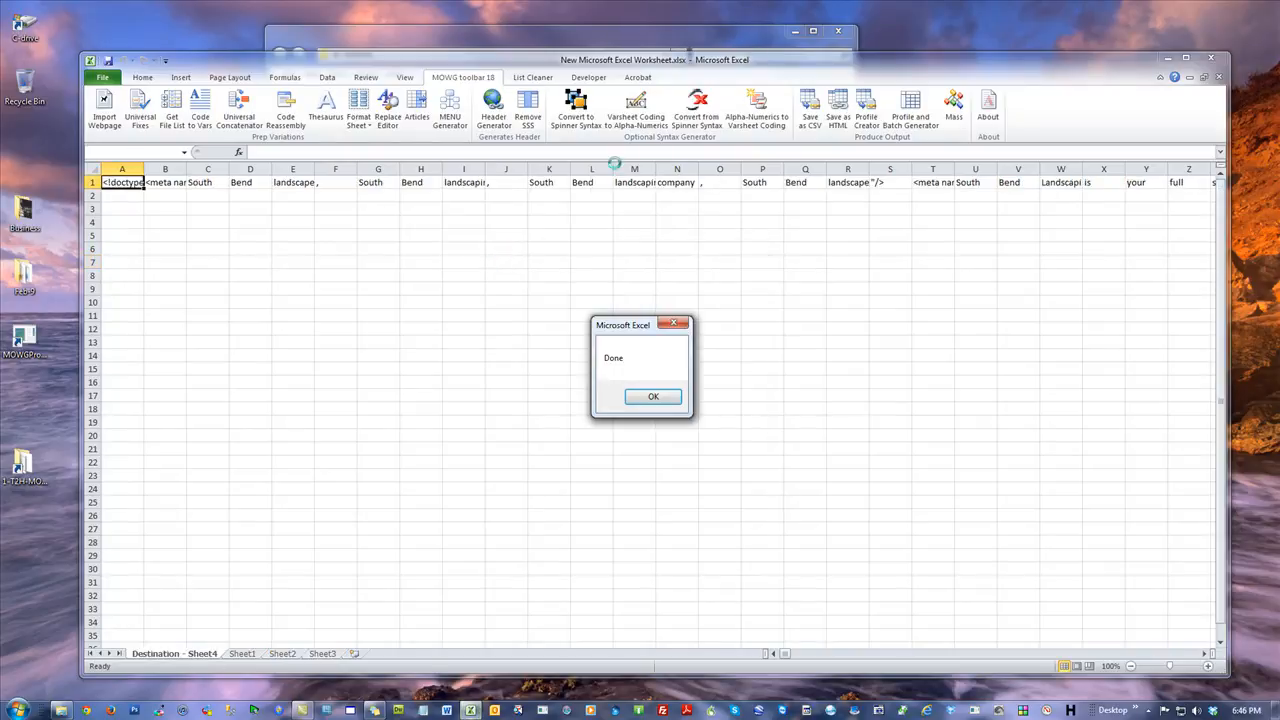
pyautogui.click(653, 398)
# Scroll along row 1 of the Destination sheet to inspect the concatenated cells.
pyautogui.click(316, 222)
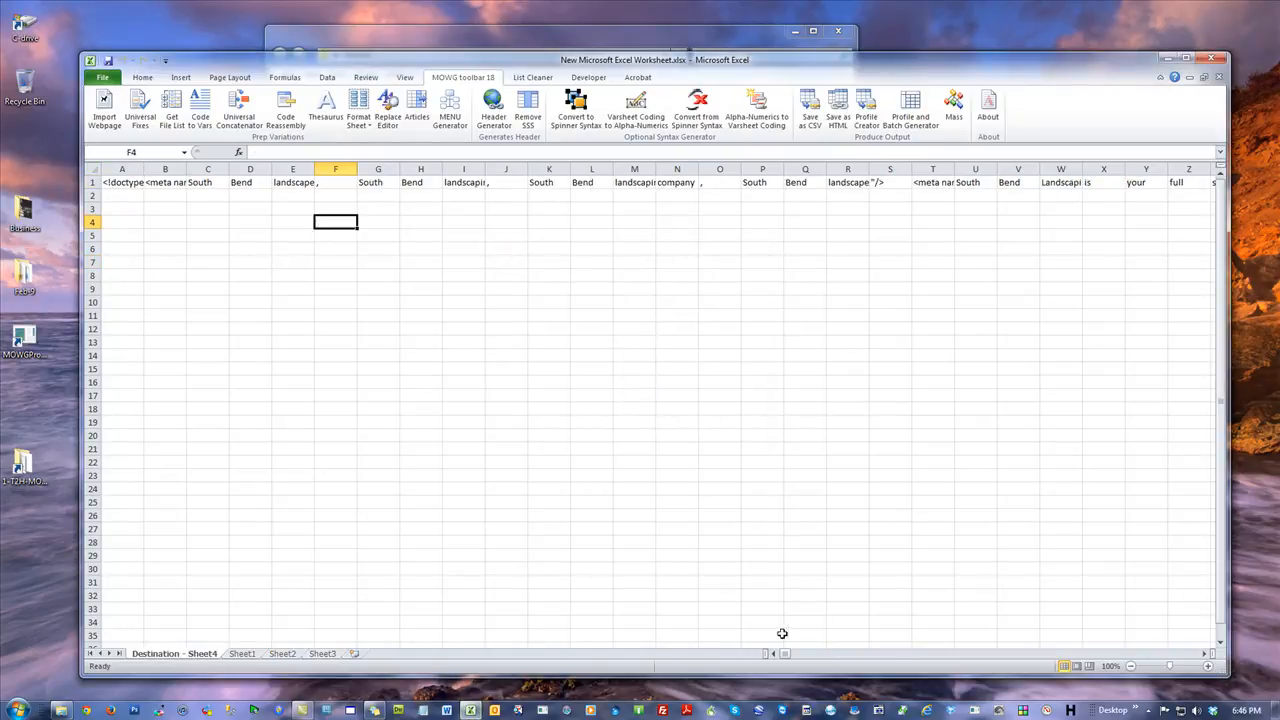
pyautogui.moveTo(786, 657); pyautogui.dragTo(891, 655)
pyautogui.click(1110, 184)
pyautogui.click(981, 271)
pyautogui.click(1136, 184)
pyautogui.click(888, 236)
pyautogui.moveTo(897, 657); pyautogui.dragTo(776, 658)
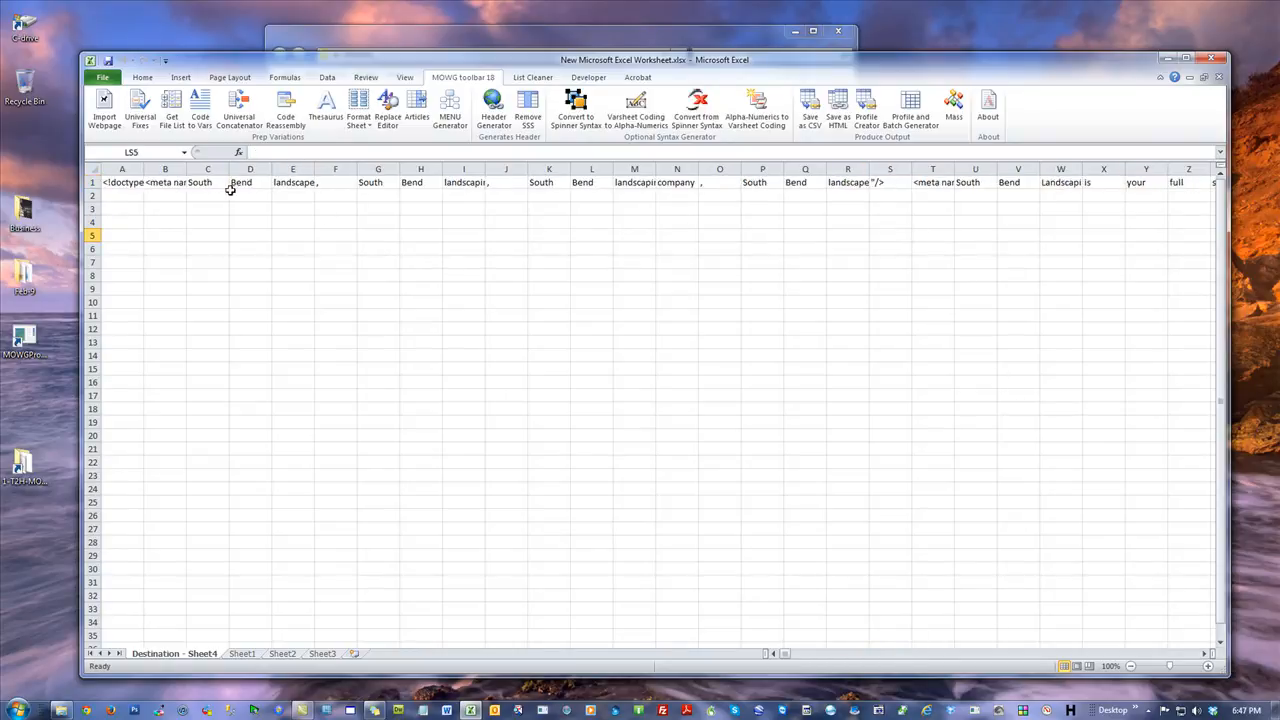
# Select row 1 and run Thesaurus to generate synonym variations for the words.
pyautogui.click(92, 182)
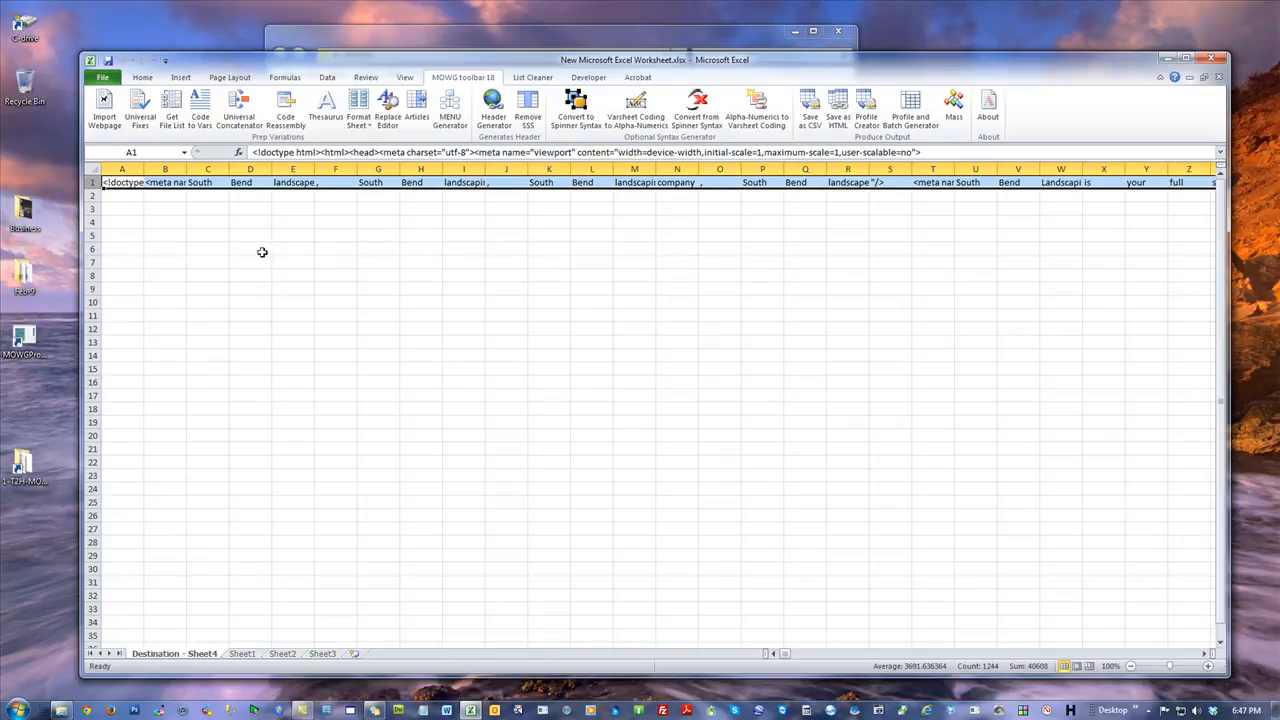
pyautogui.click(326, 104)
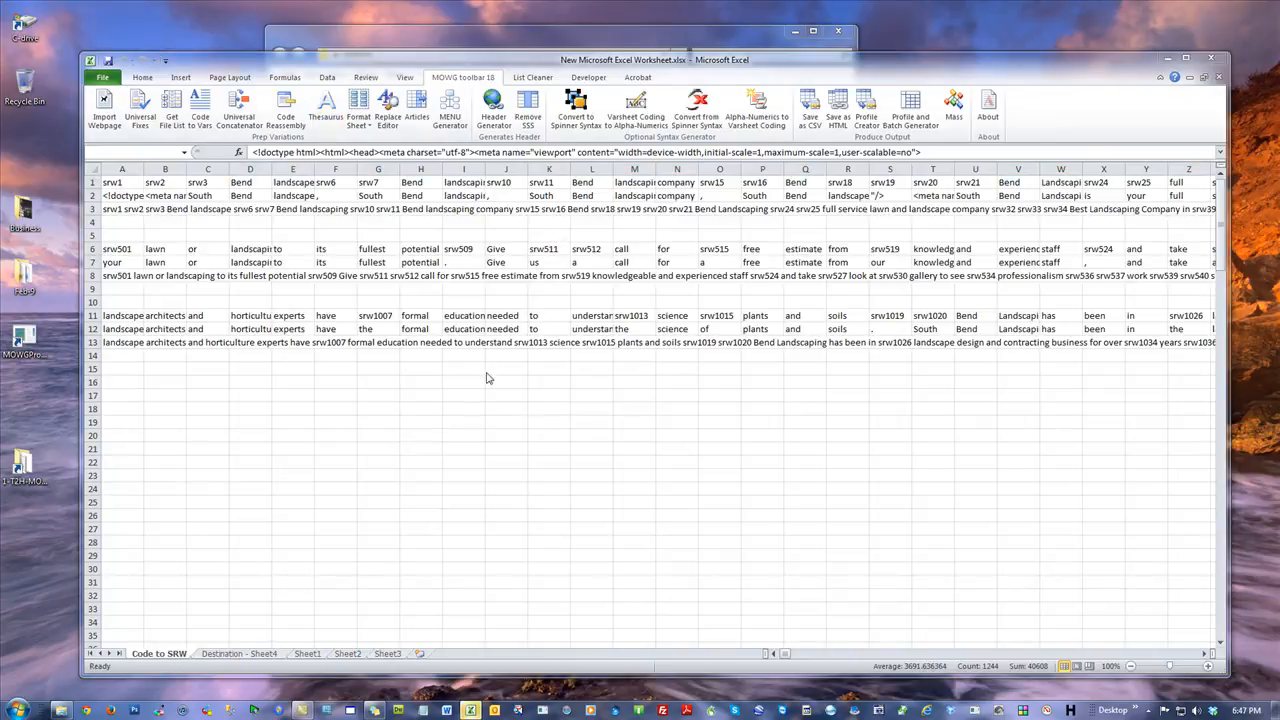
# Examine the Code to SRW, Destination - Sheet4 and Sheet1 sheets.
pyautogui.click(672, 395)
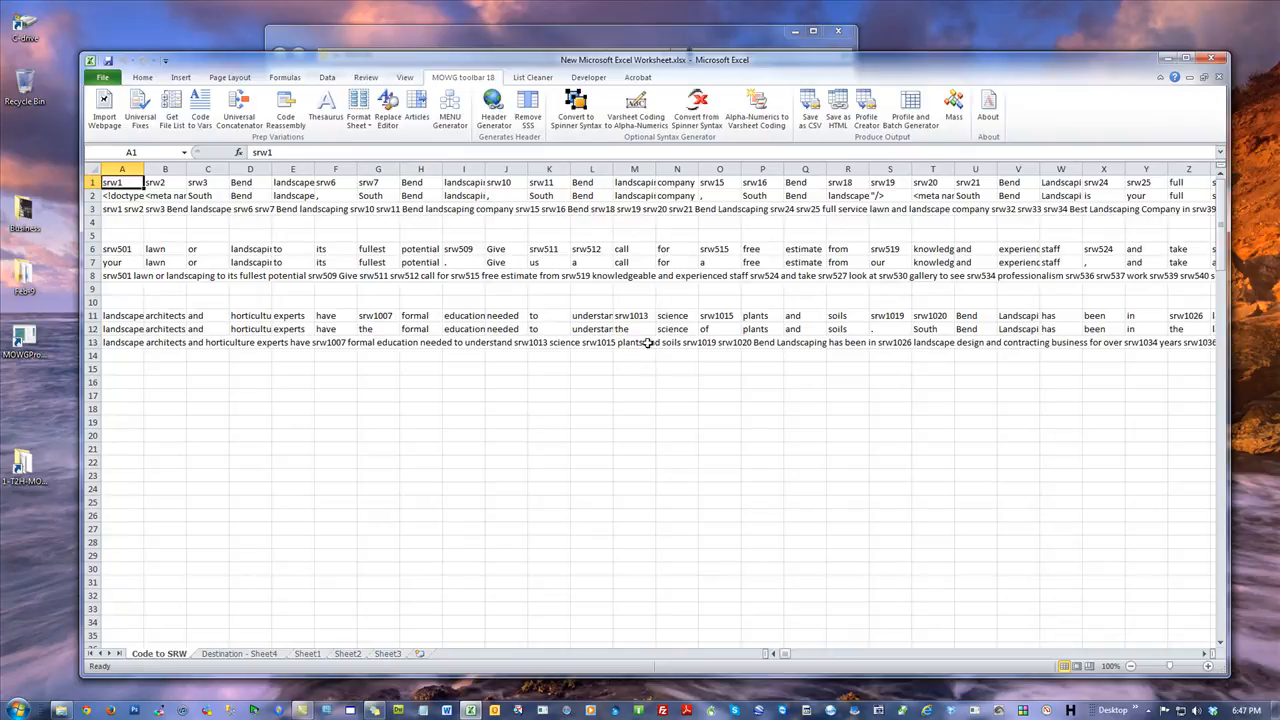
pyautogui.click(238, 654)
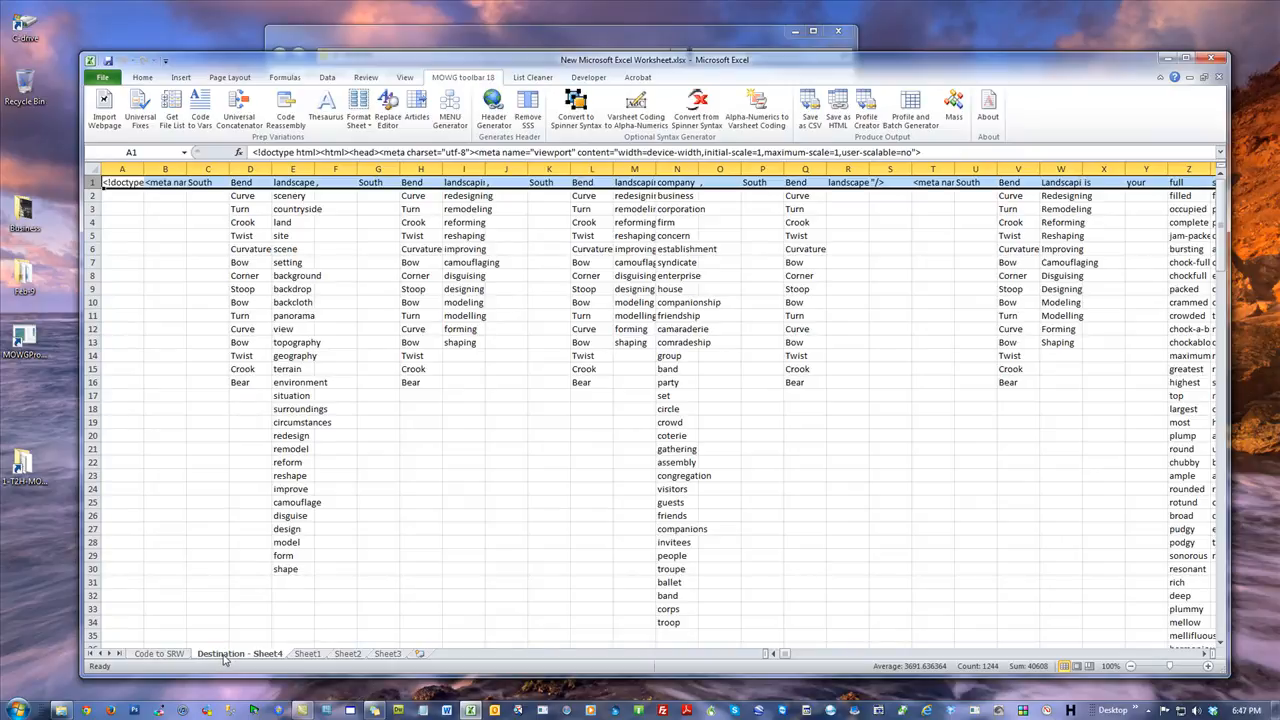
pyautogui.click(159, 654)
pyautogui.click(312, 653)
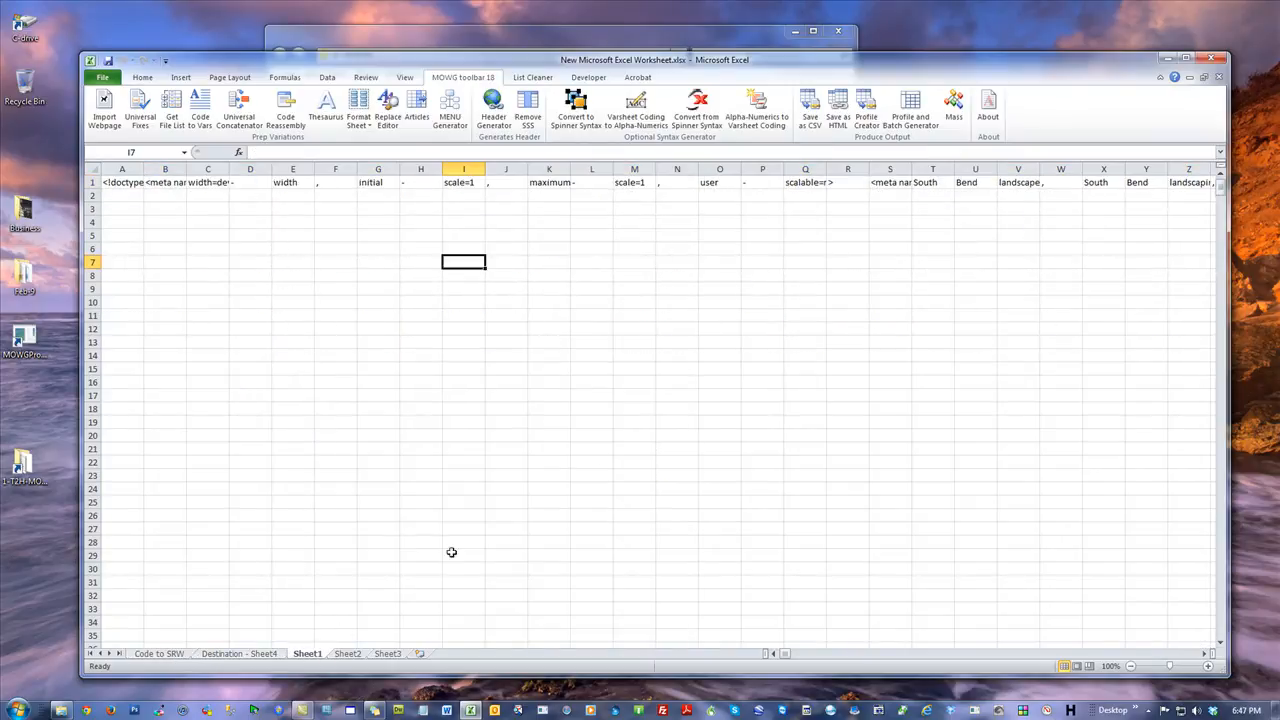
pyautogui.click(239, 655)
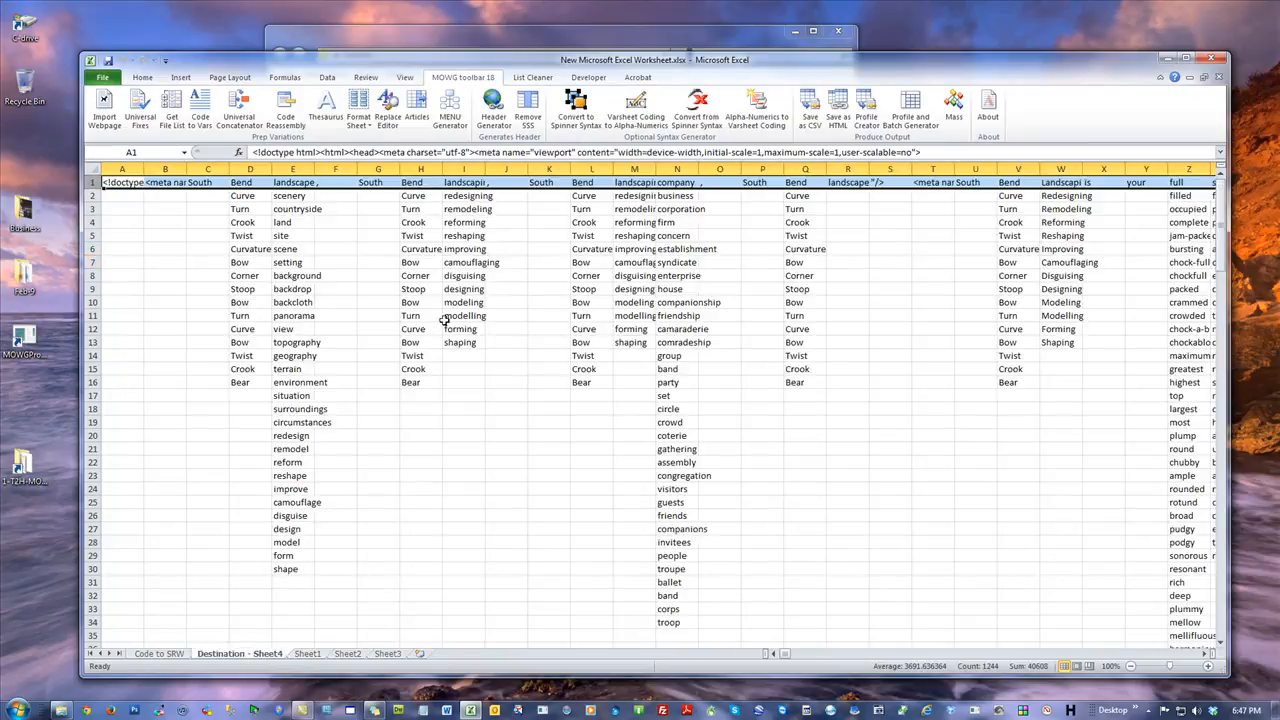
# Look through the Destination - Sheet4, Sheet1, Sheet2 and Sheet3 sheets of the workbook.
pyautogui.click(140, 221)
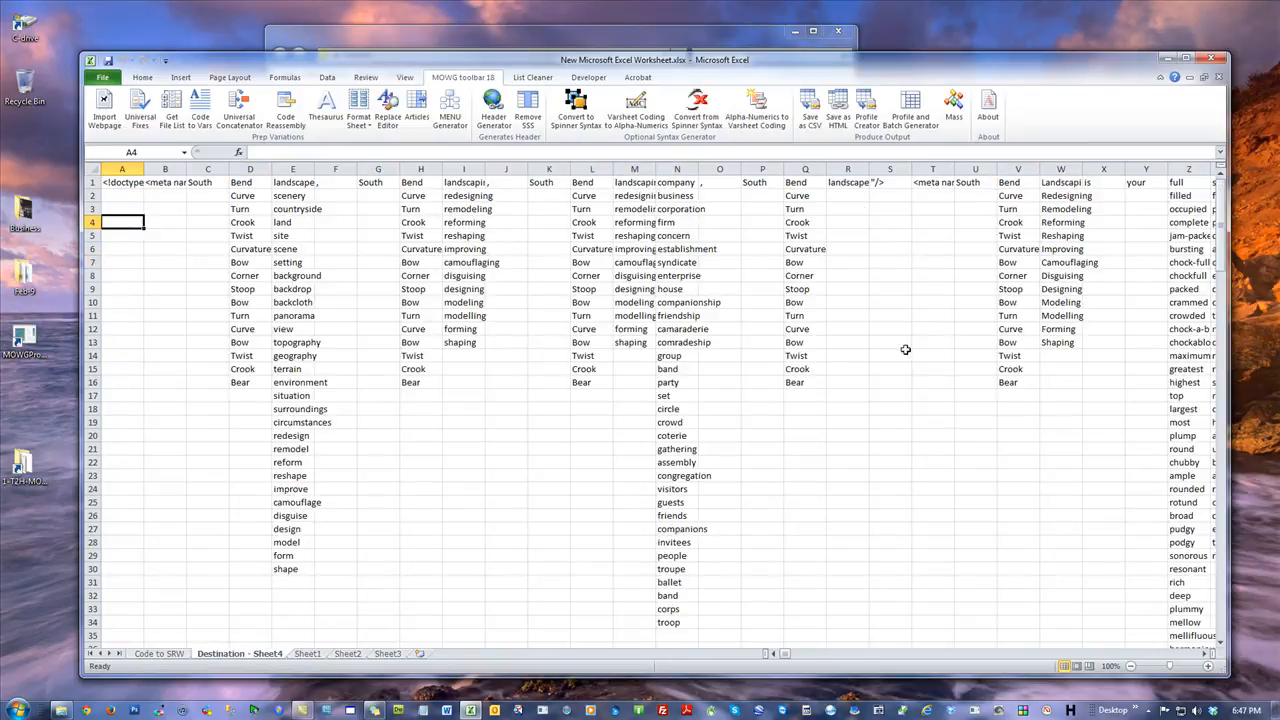
pyautogui.click(838, 31)
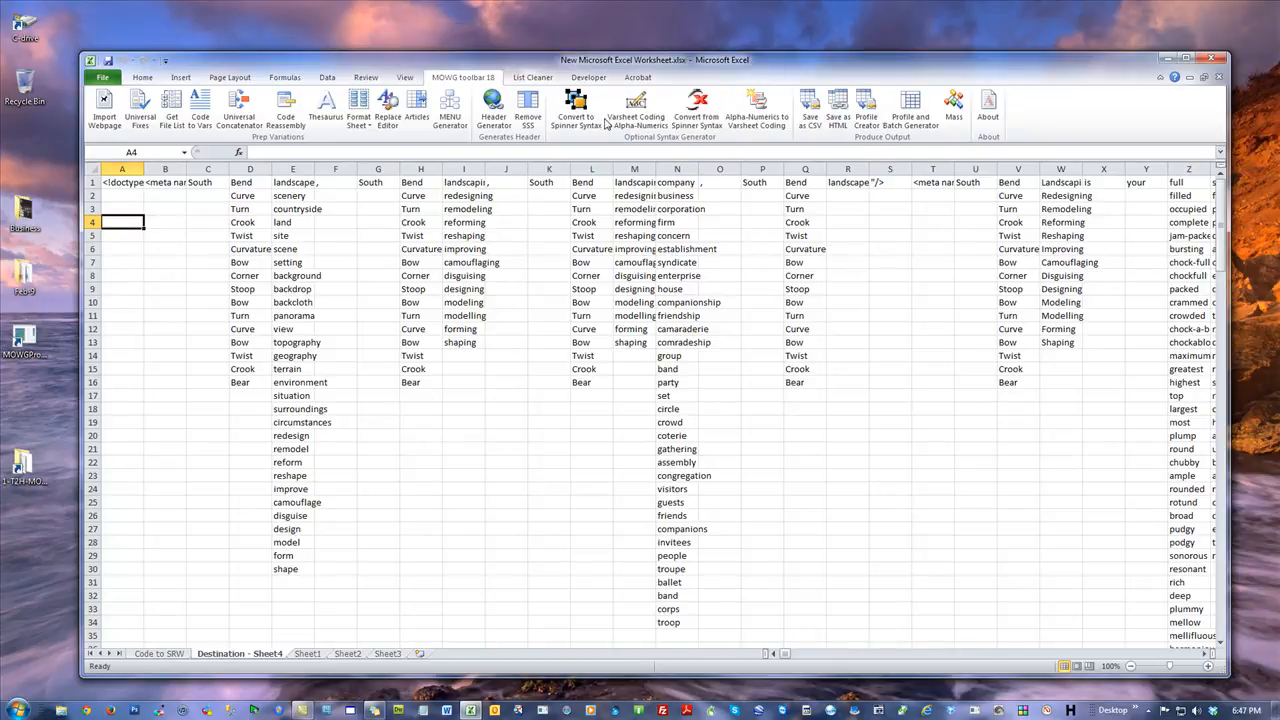
pyautogui.moveTo(548, 62); pyautogui.dragTo(536, 19)
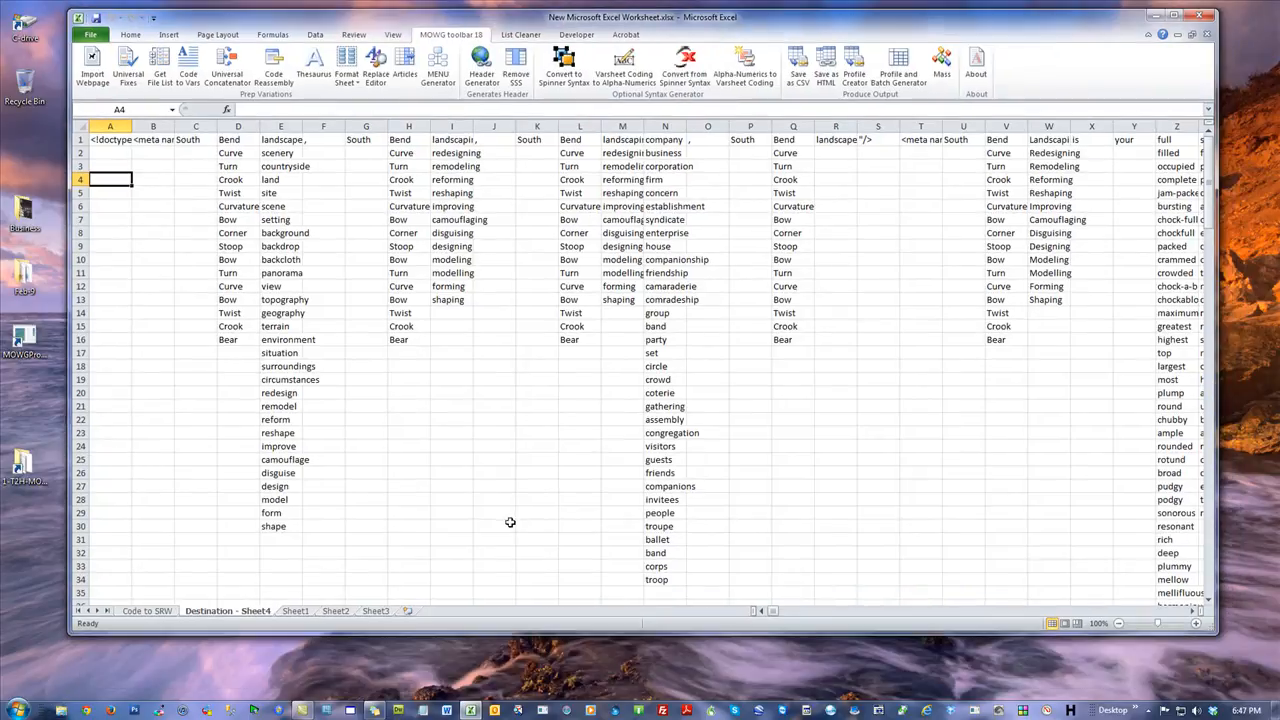
pyautogui.click(300, 610)
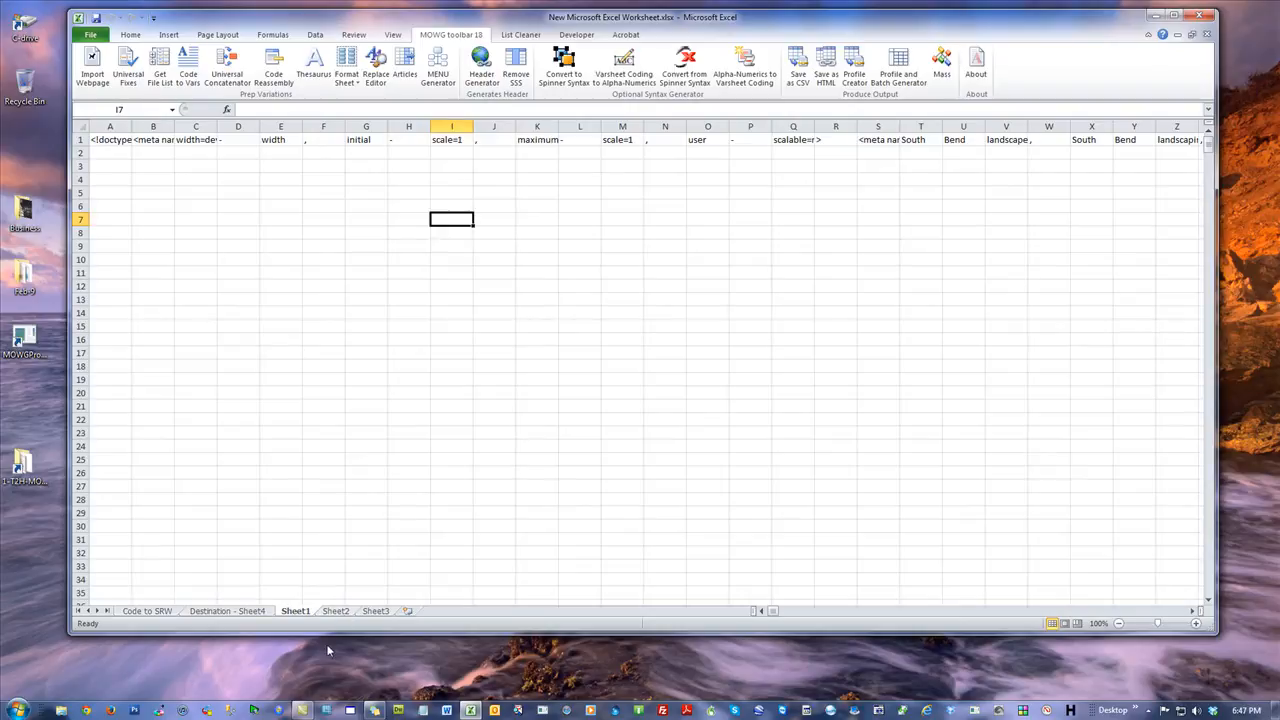
pyautogui.click(334, 610)
pyautogui.click(362, 610)
pyautogui.click(336, 610)
pyautogui.click(357, 178)
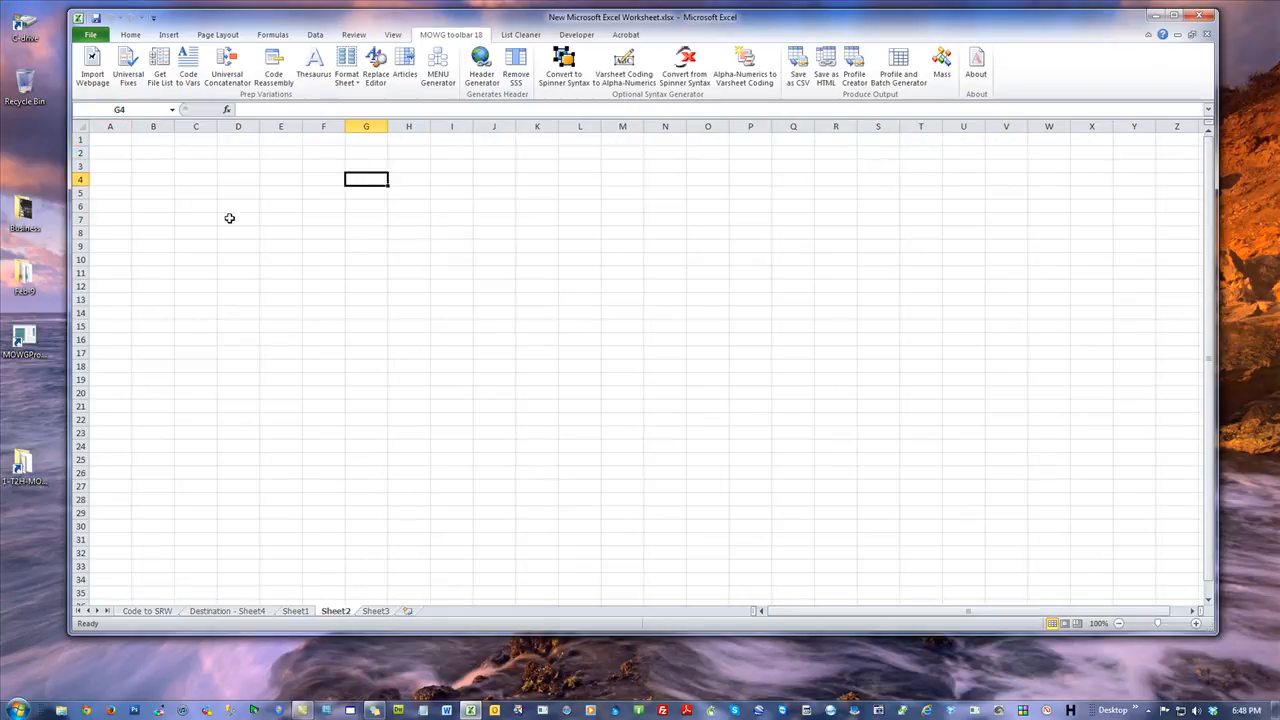
pyautogui.click(117, 146)
pyautogui.click(25, 602)
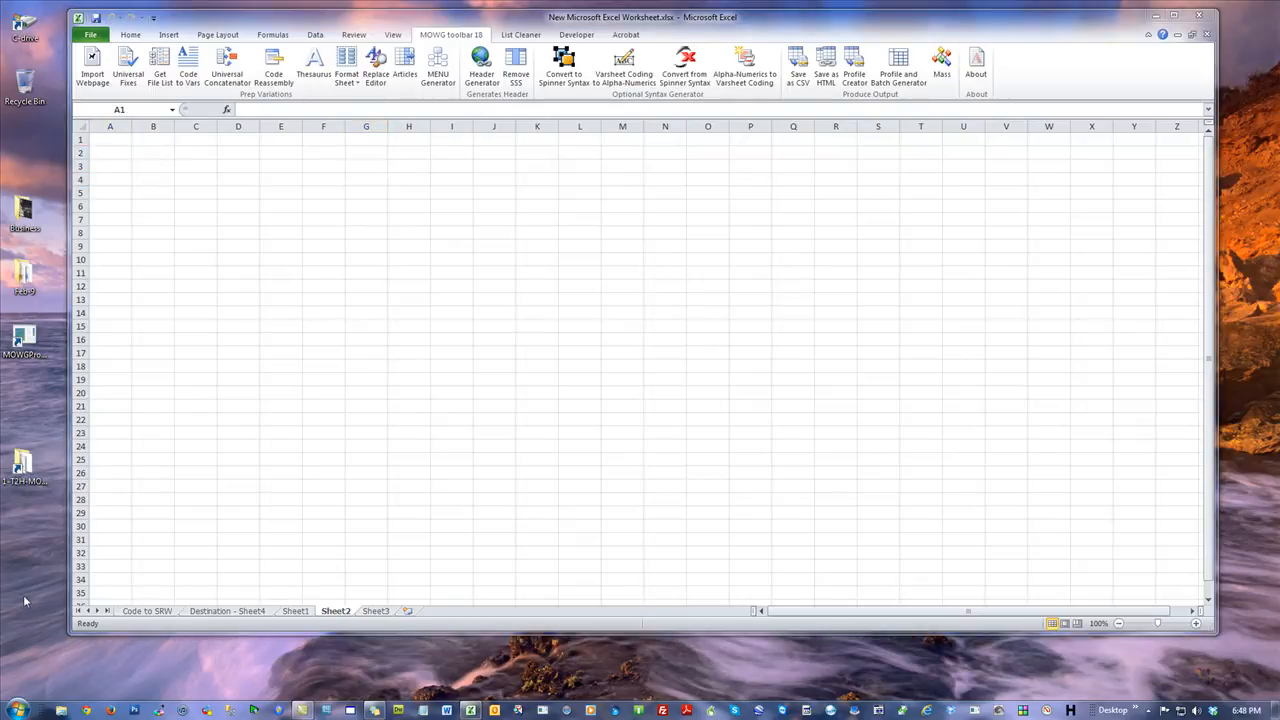
# Switch to the browser and go to spinrewriter.com.
pyautogui.click(88, 711)
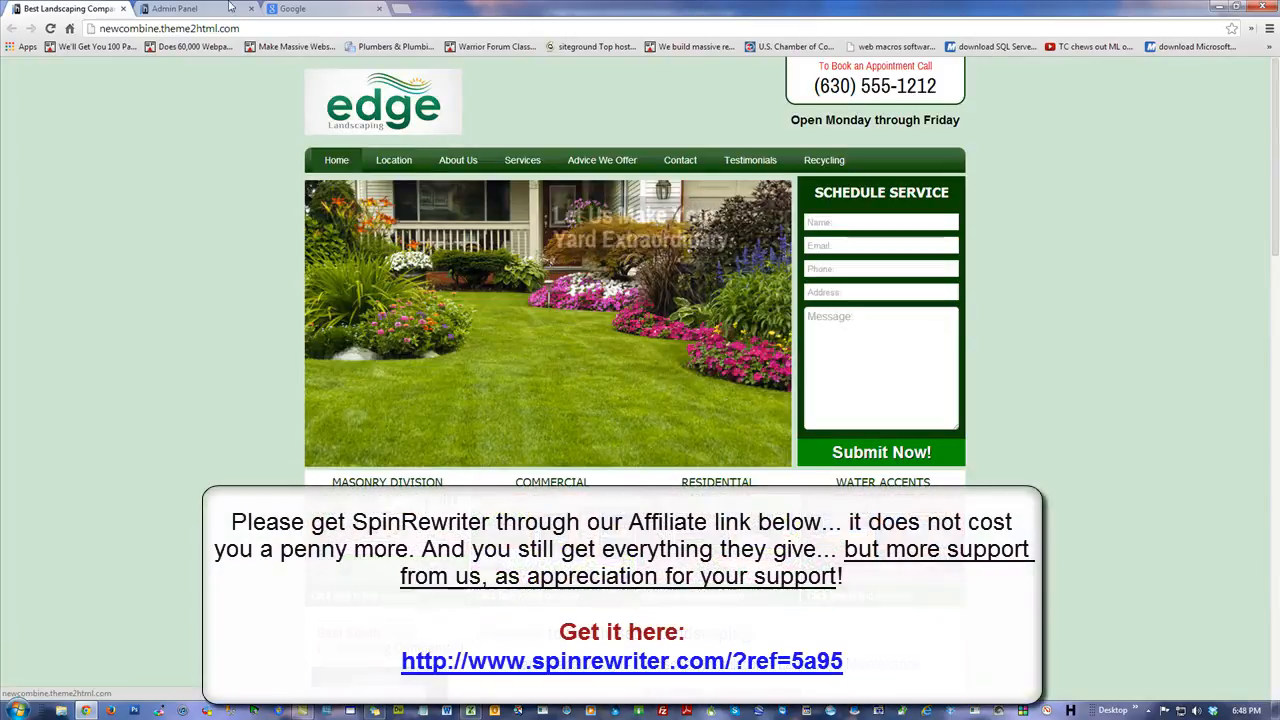
pyautogui.click(134, 28)
pyautogui.write('spinrewrti')
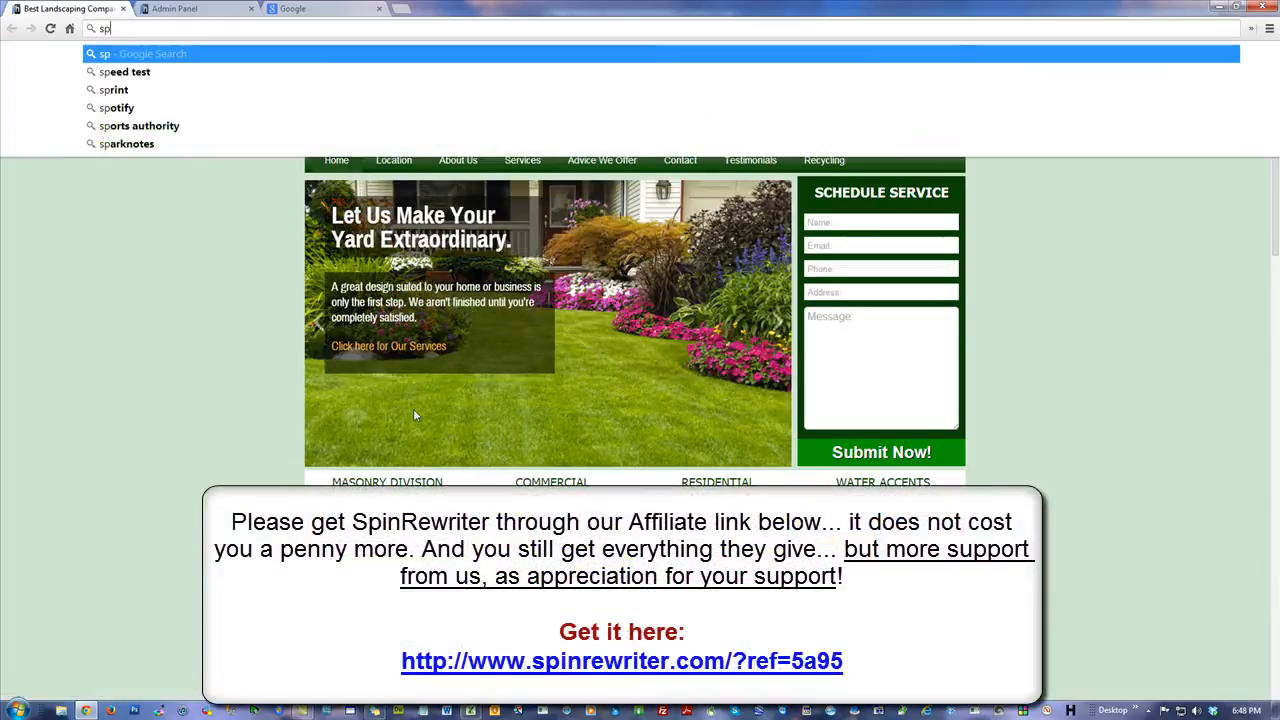
pyautogui.press('BackSpace')
pyautogui.press('BackSpace')
pyautogui.write('iter')
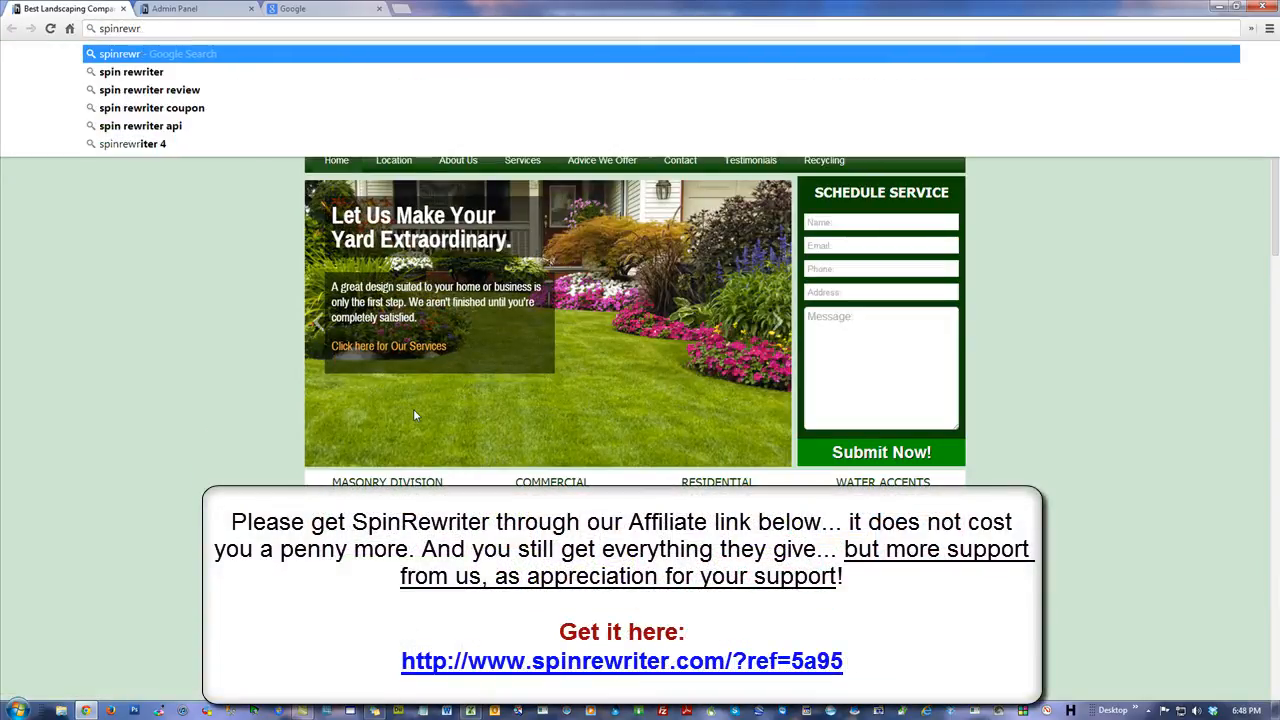
pyautogui.press('Return')
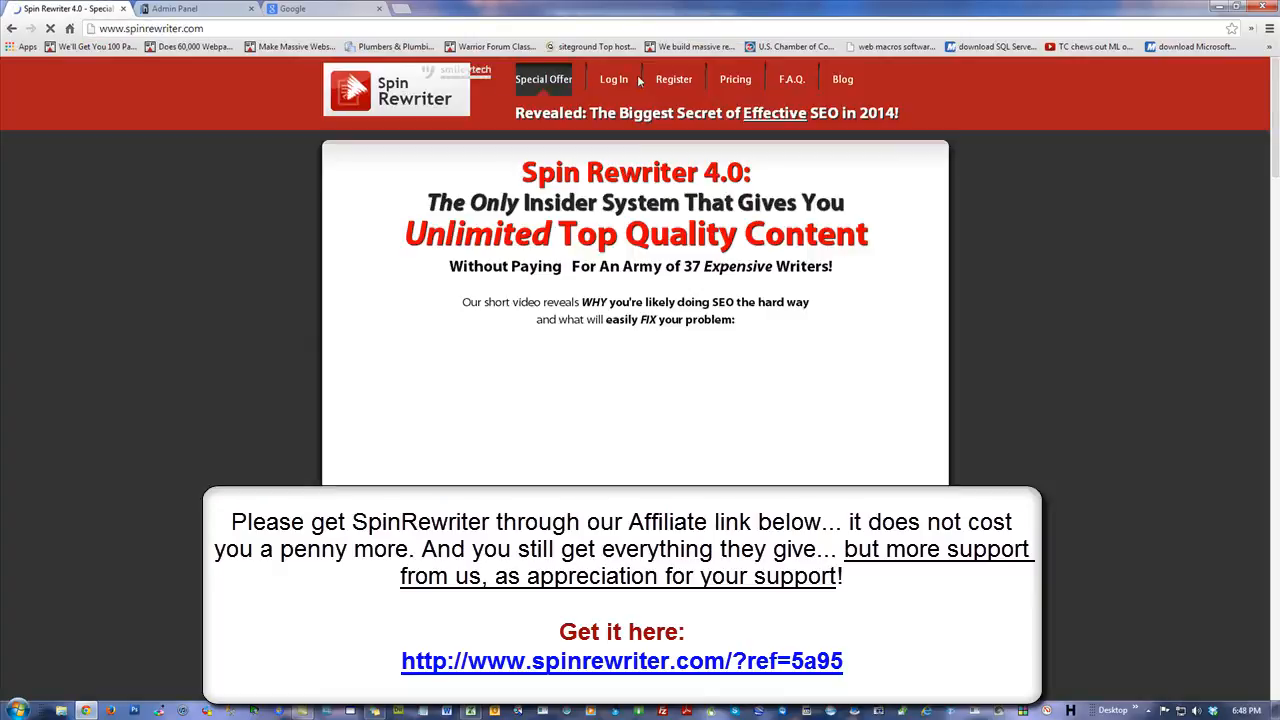
# Open the Spin Rewriter rewriter and choose to rewrite multiple articles.
pyautogui.click(614, 80)
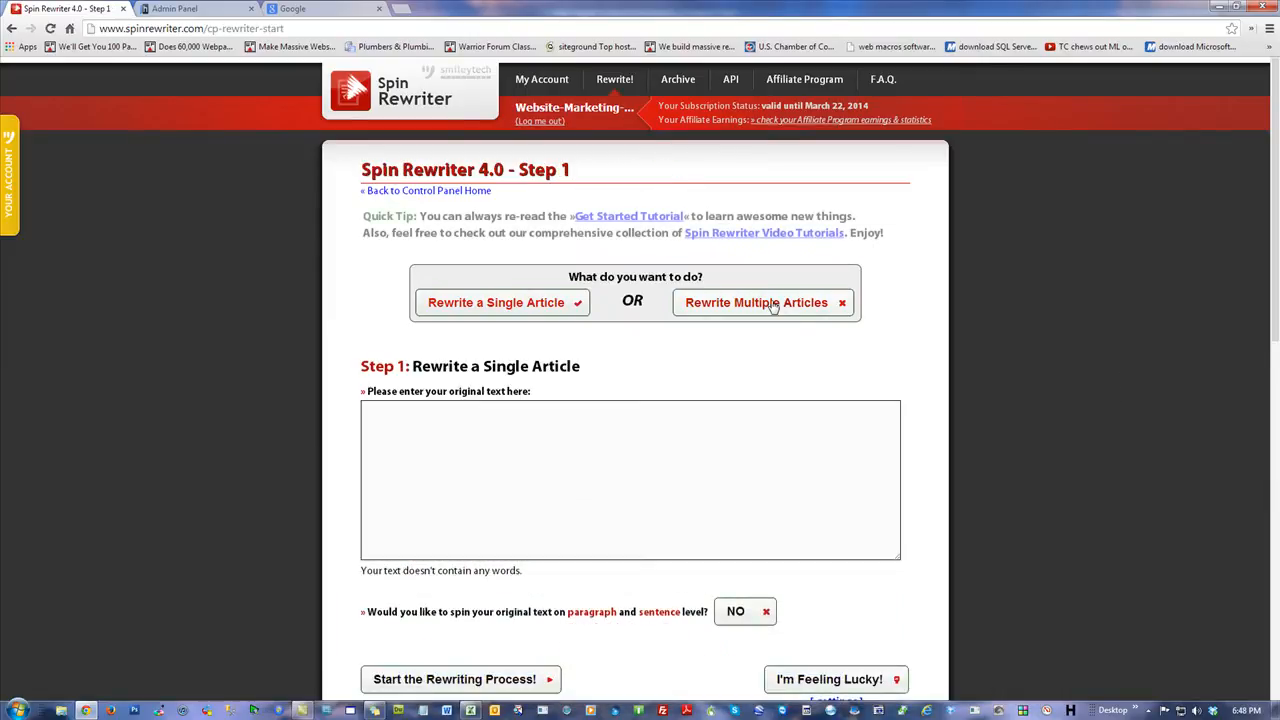
pyautogui.click(773, 304)
pyautogui.scroll(-2, 1076, 319)
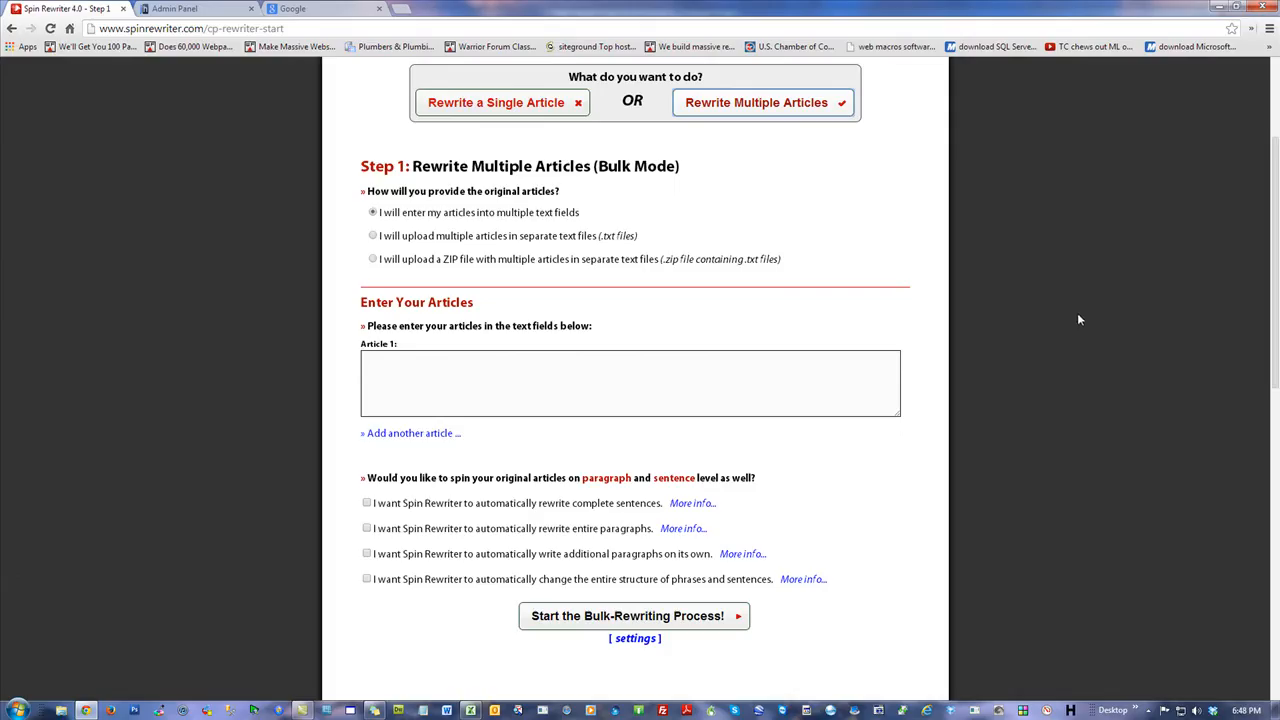
# Copy cell A3 of the Code to SRW sheet and paste it into the Article 1 field.
pyautogui.click(489, 386)
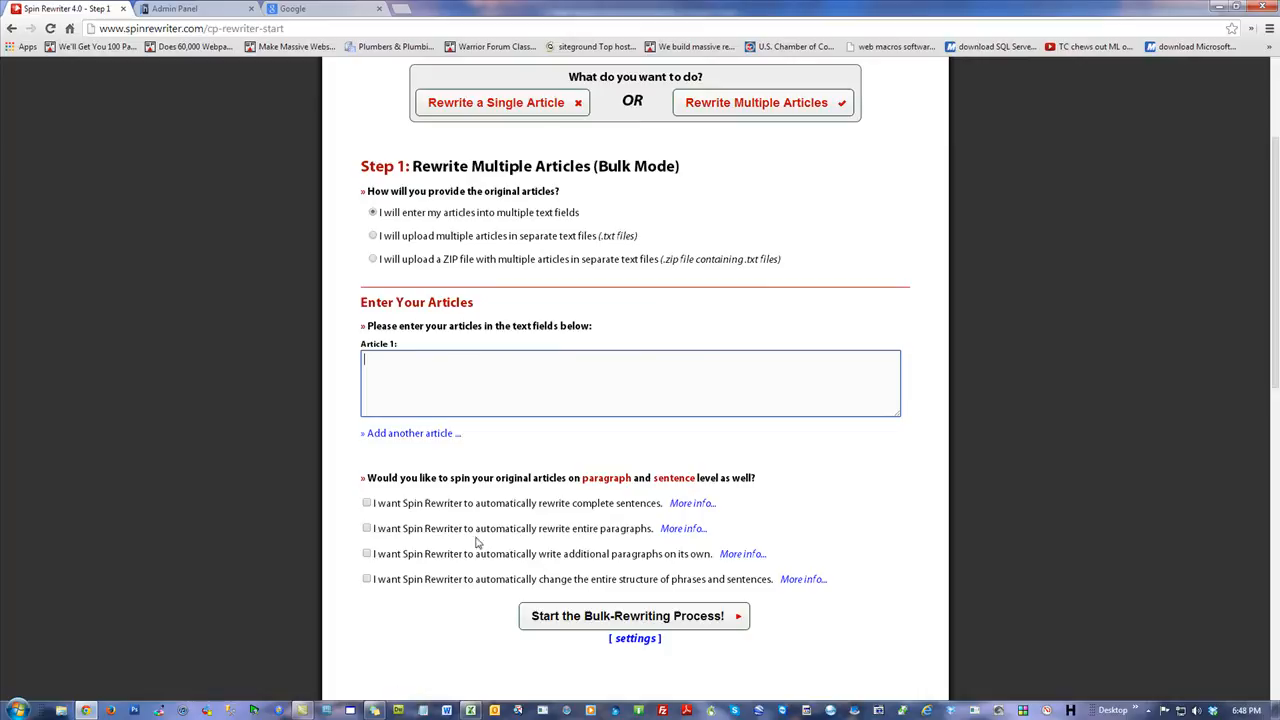
pyautogui.click(470, 709)
pyautogui.click(147, 610)
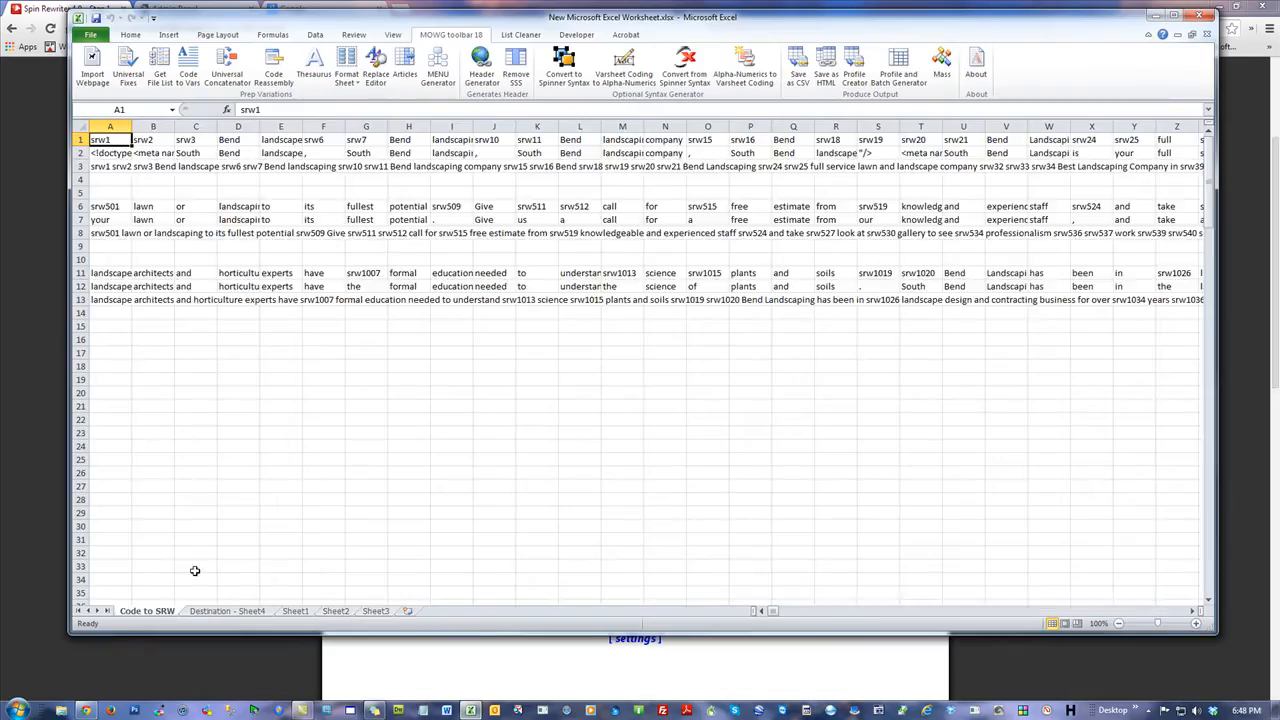
pyautogui.click(180, 366)
pyautogui.click(110, 166)
pyautogui.hotkey('ctrl', 'c')
pyautogui.moveTo(424, 17); pyautogui.dragTo(1123, 63)
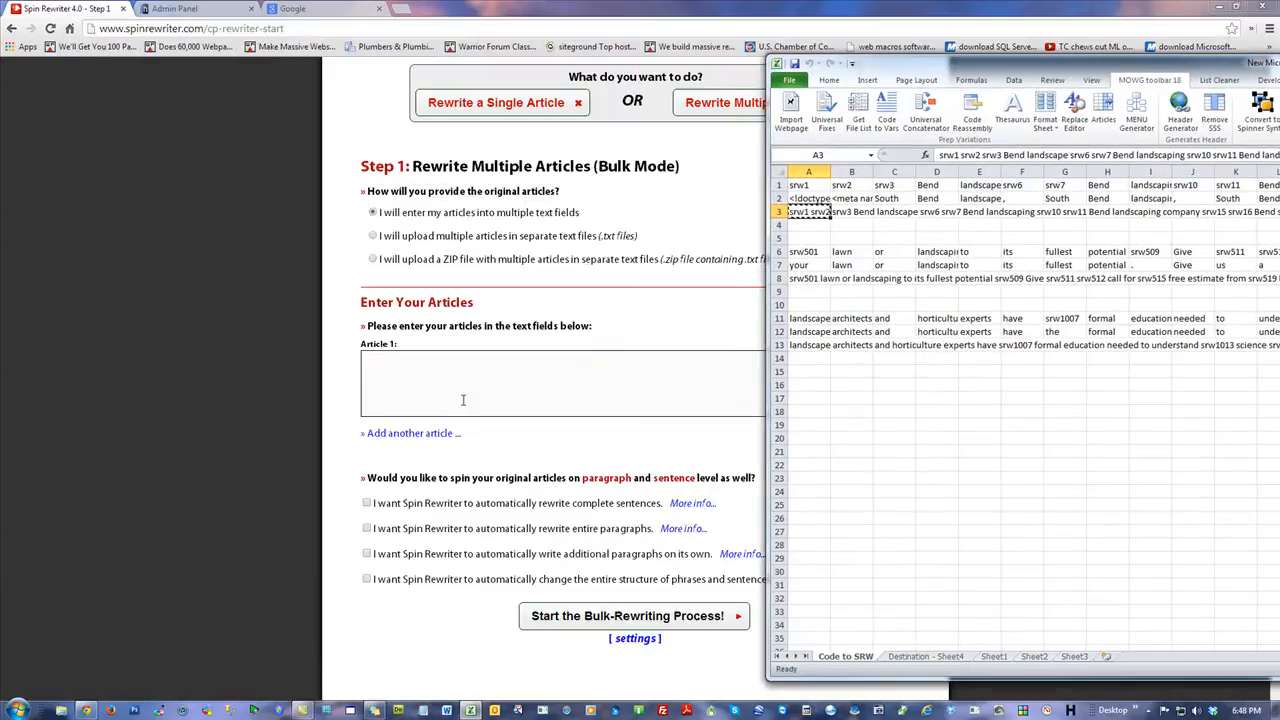
pyautogui.click(473, 406)
pyautogui.hotkey('ctrl', 'v')
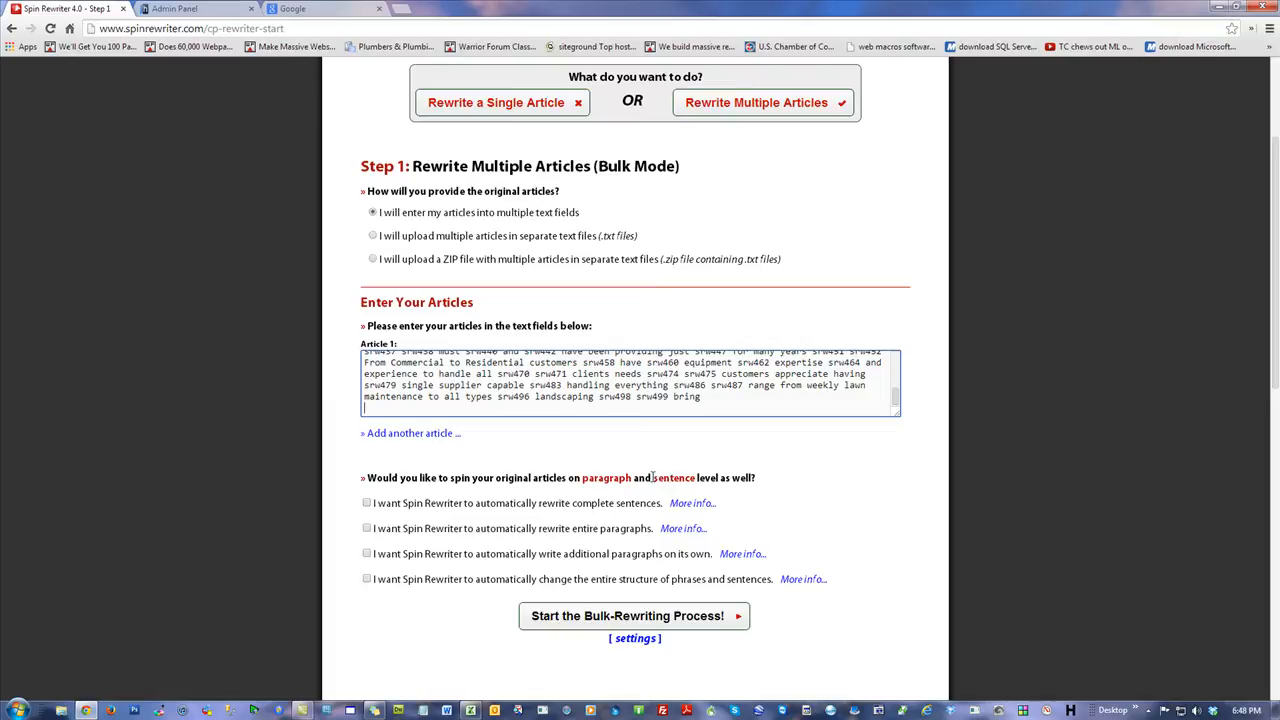
pyautogui.press('BackSpace')
# Add a second article and paste the text of cell A8 from Code to SRW into it.
pyautogui.click(431, 437)
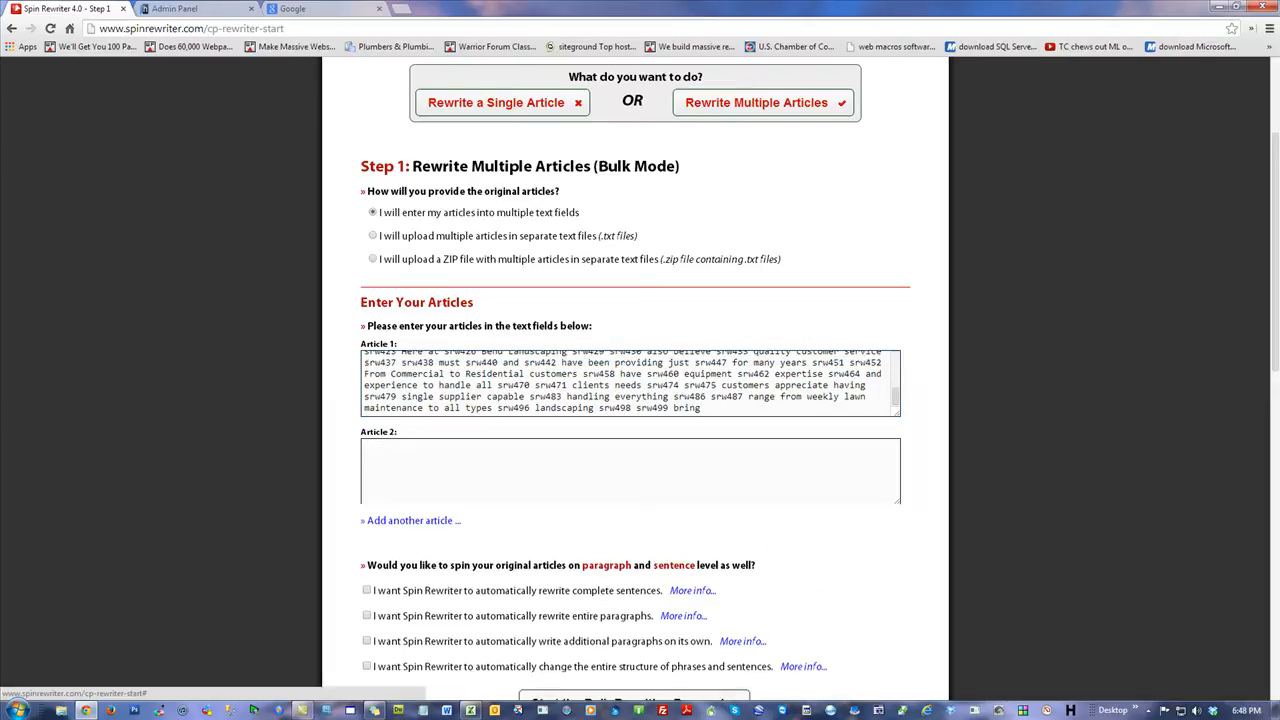
pyautogui.hotkey('alt', 'Tab')
pyautogui.click(789, 280)
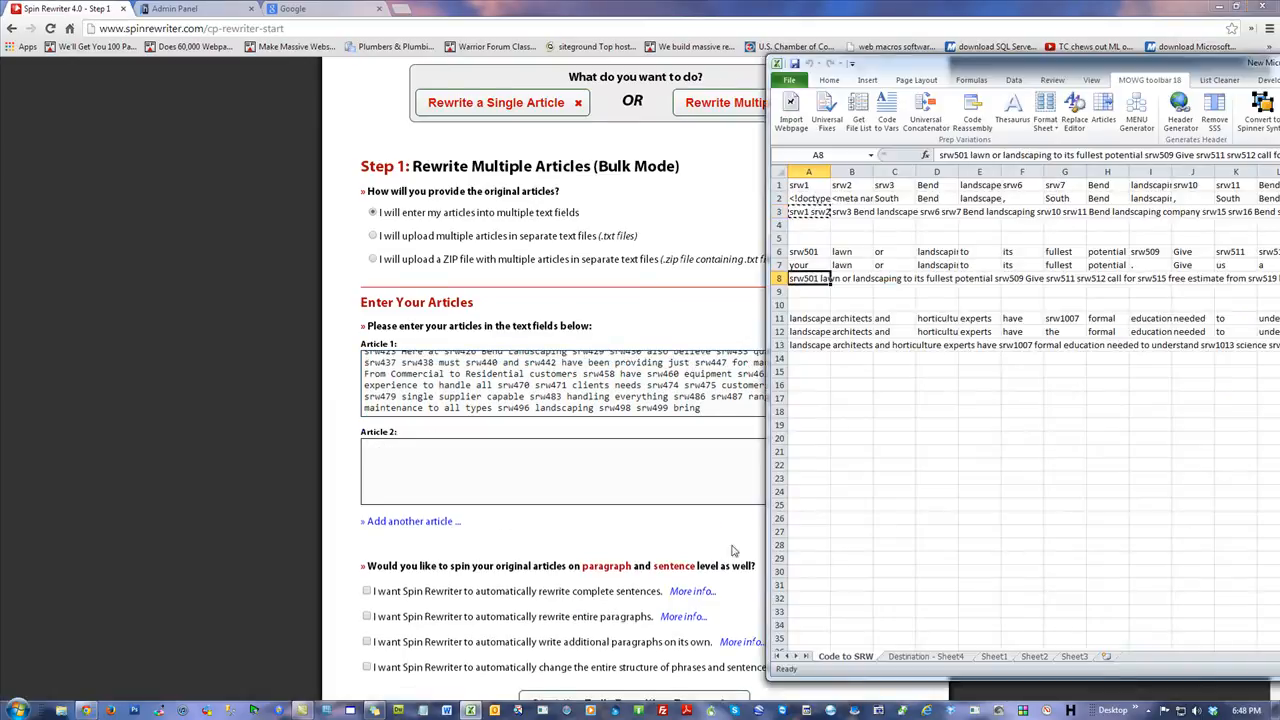
pyautogui.hotkey('ctrl', 'c')
pyautogui.click(478, 491)
pyautogui.hotkey('ctrl', 'v')
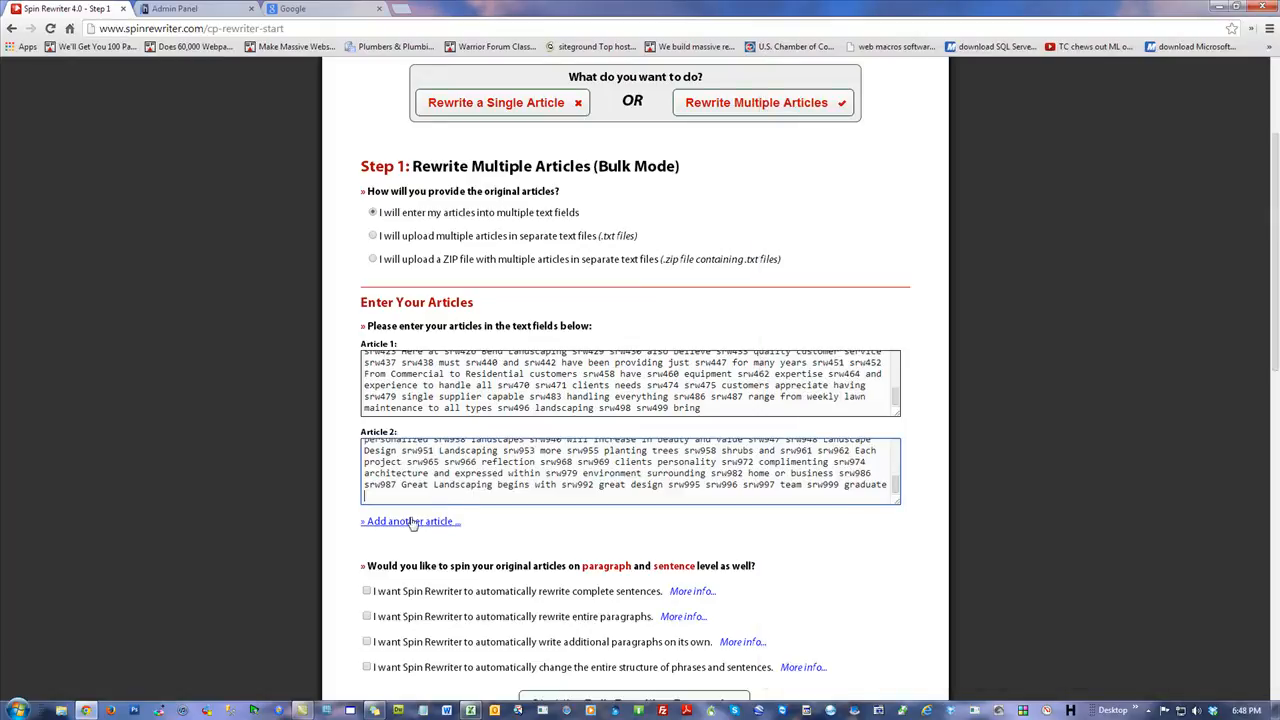
# Add a third article with the text of cell A13, then start the bulk-rewriting process.
pyautogui.click(413, 521)
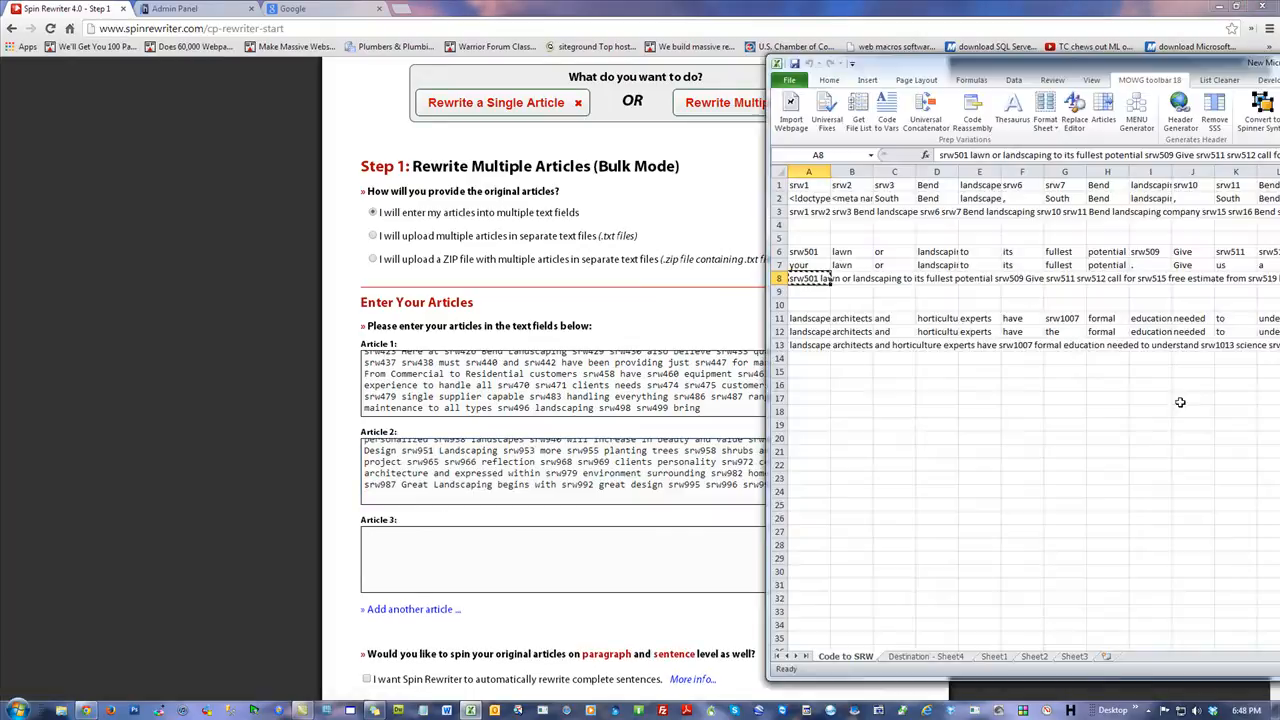
pyautogui.click(810, 344)
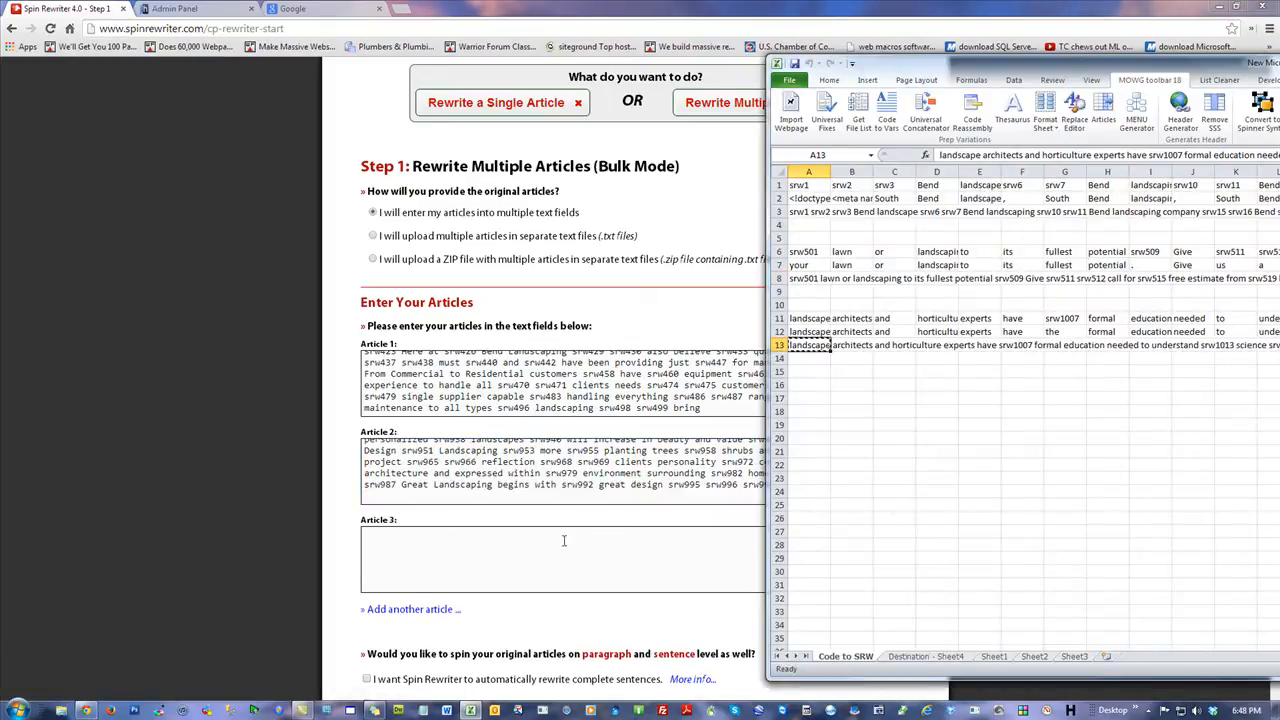
pyautogui.hotkey('ctrl', 'c')
pyautogui.click(540, 563)
pyautogui.hotkey('ctrl', 'v')
pyautogui.scroll(-2, 989, 504)
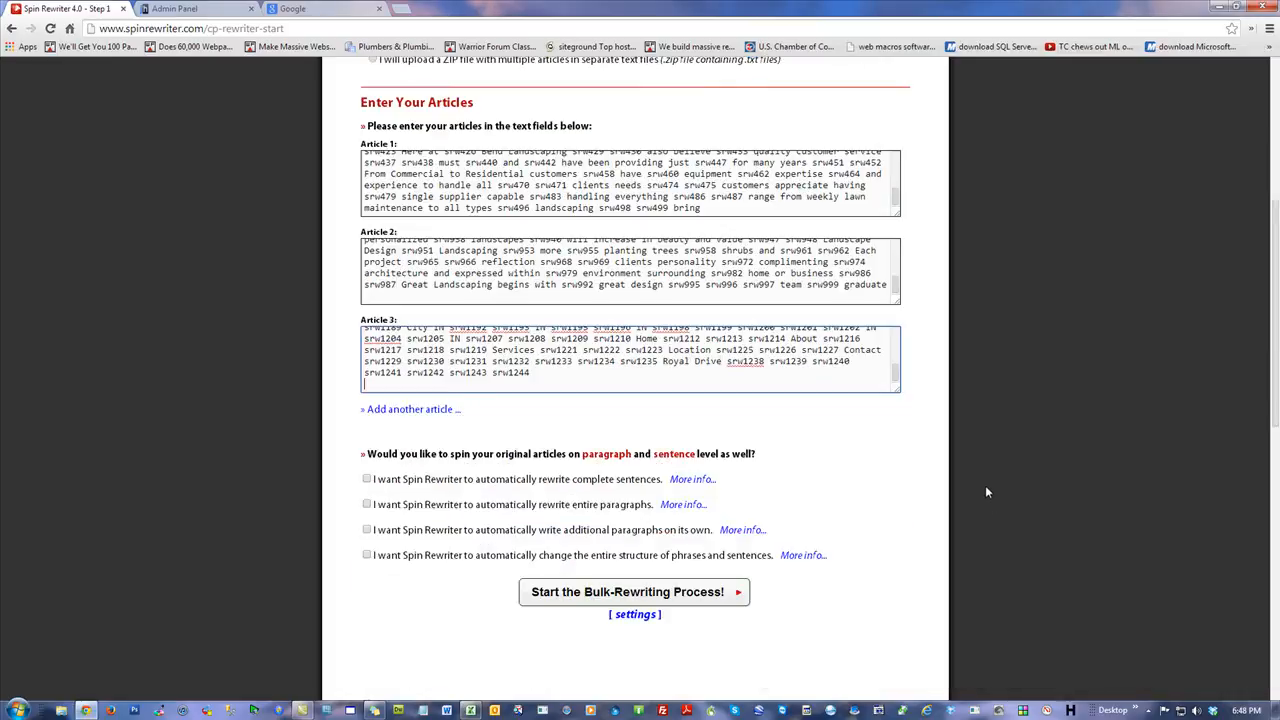
pyautogui.click(640, 592)
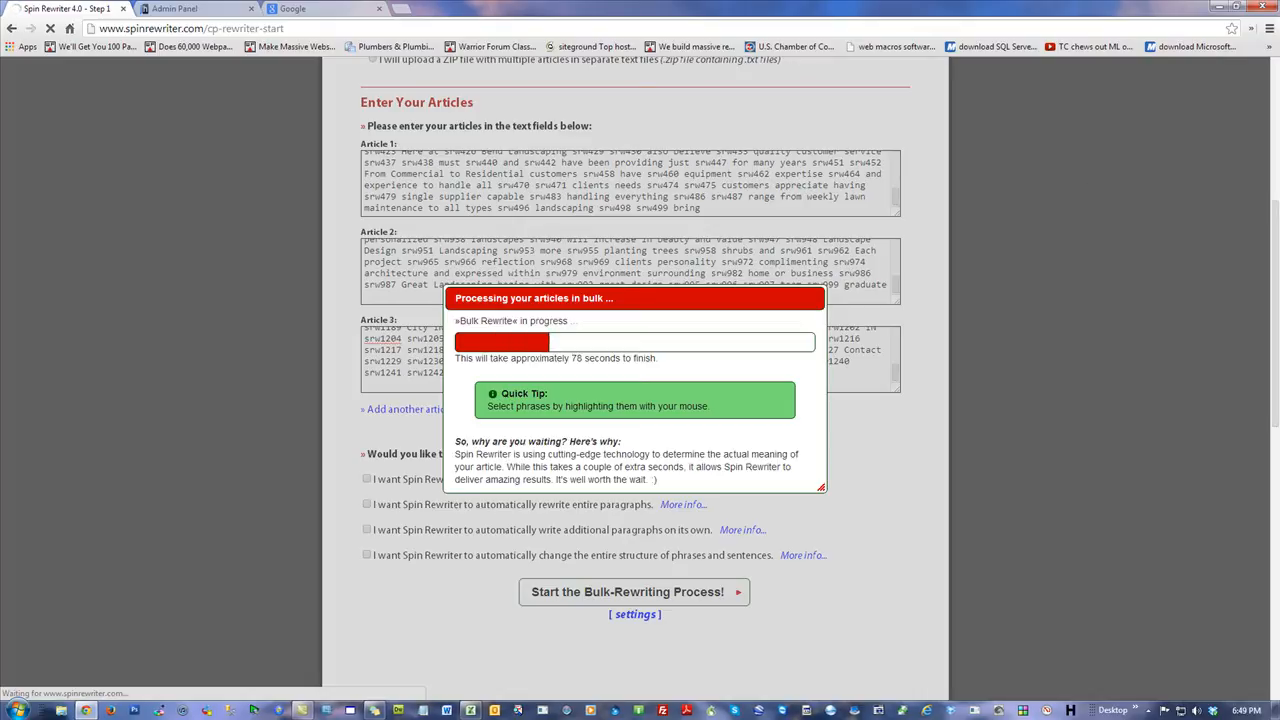
# Examine cells on the Destination - Sheet4 and Code to SRW sheets in Excel.
pyautogui.moveTo(1279, 62); pyautogui.dragTo(767, 46)
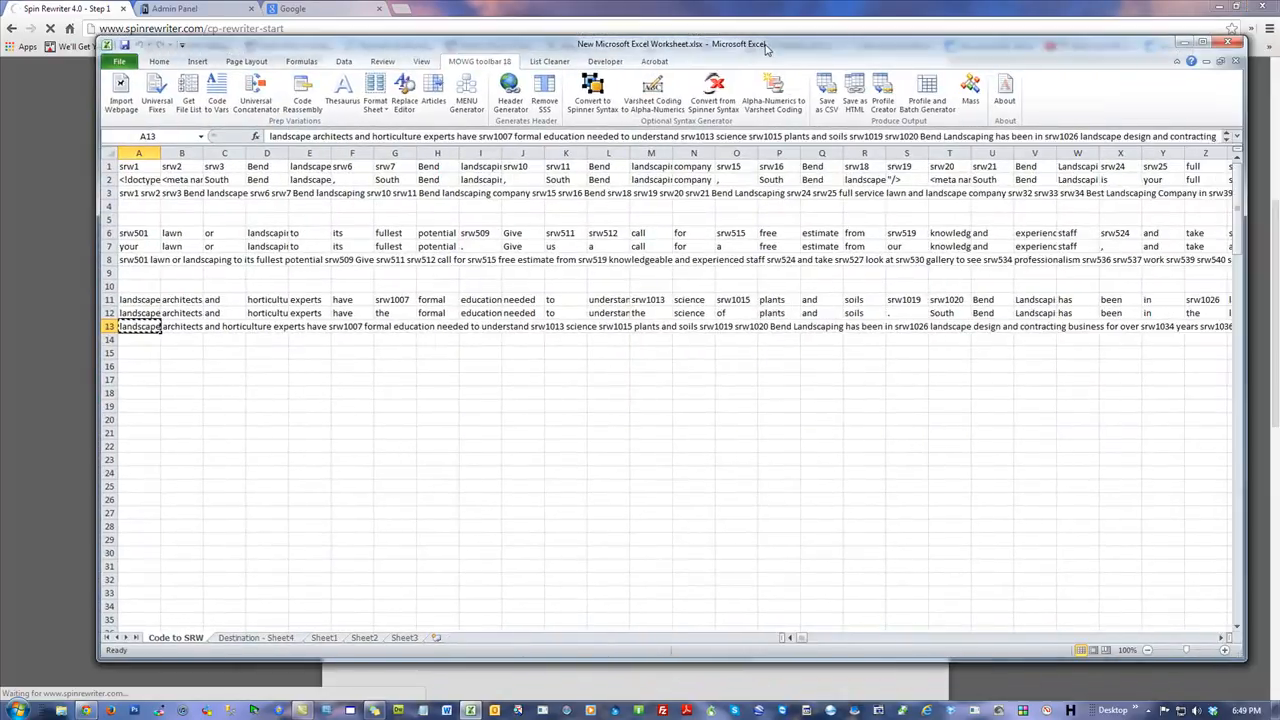
pyautogui.click(279, 639)
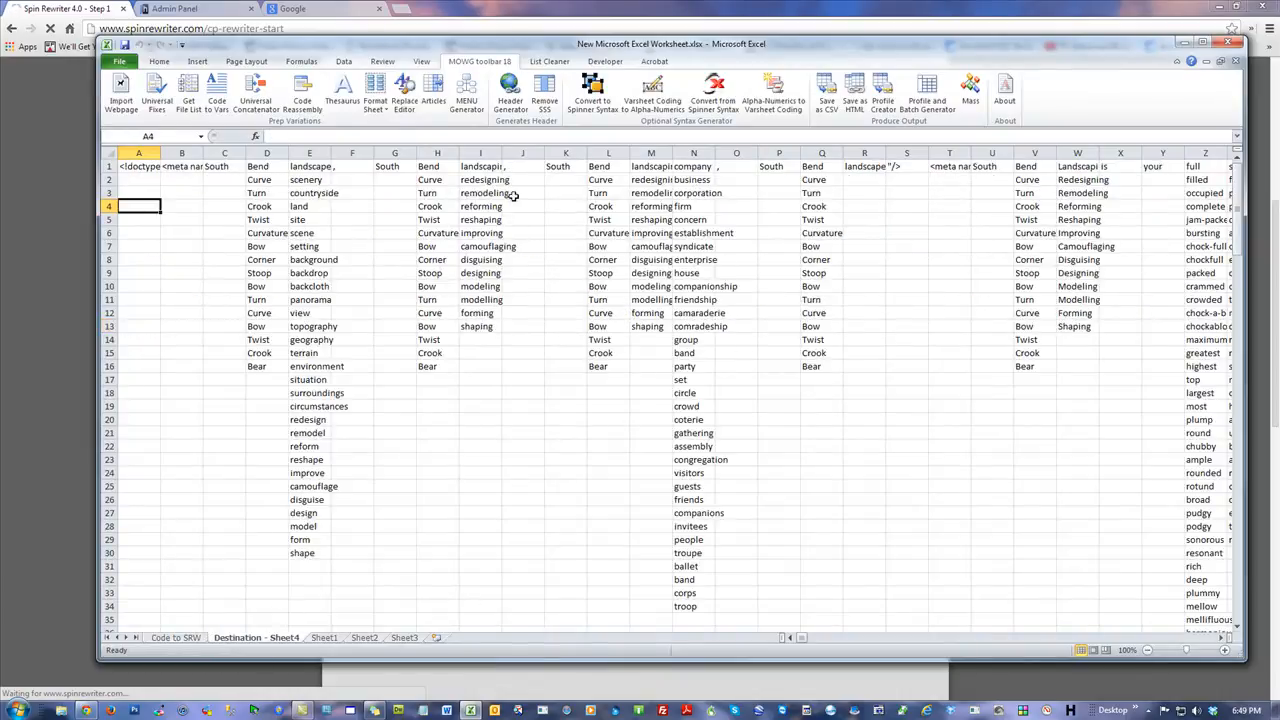
pyautogui.click(110, 166)
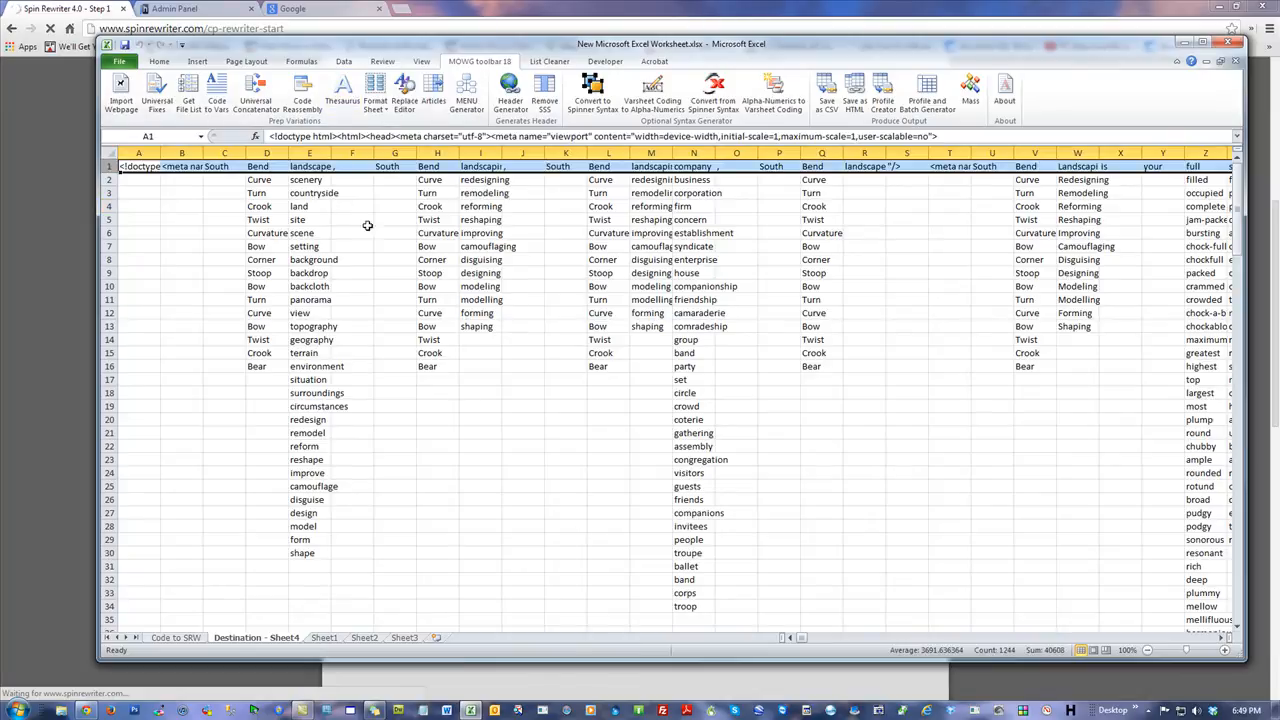
pyautogui.click(225, 205)
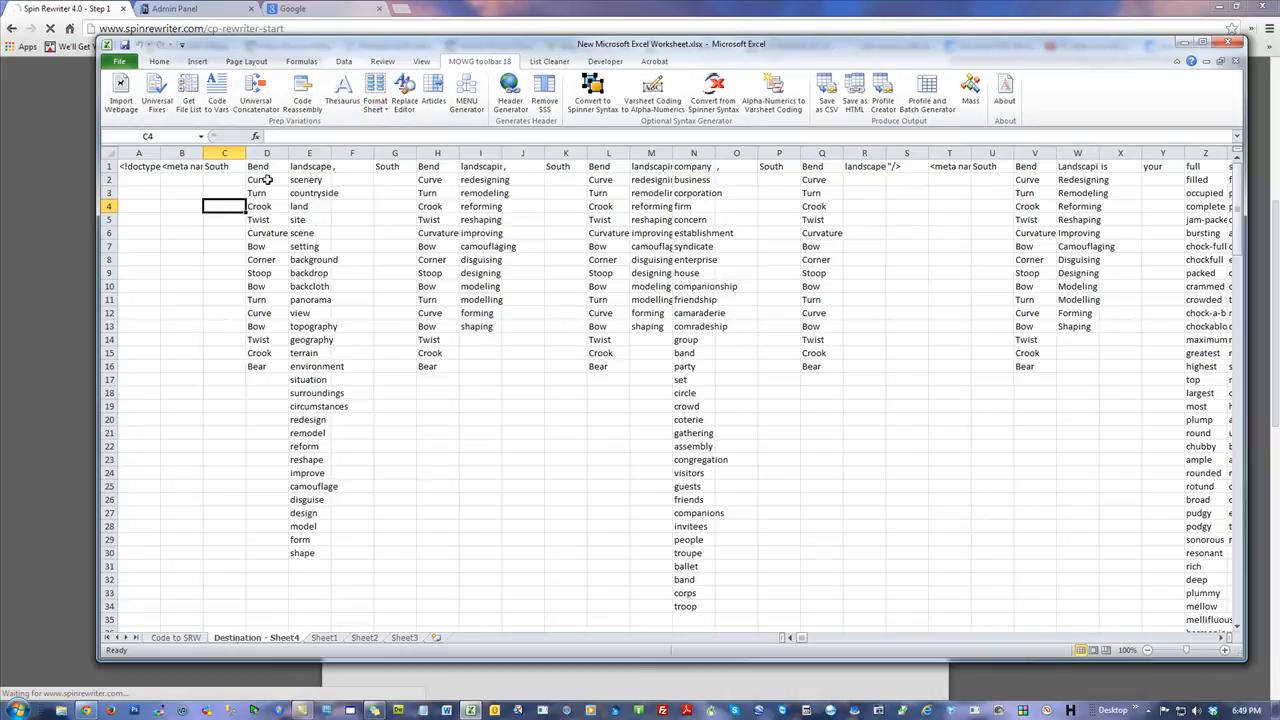
pyautogui.moveTo(232, 167); pyautogui.dragTo(258, 167)
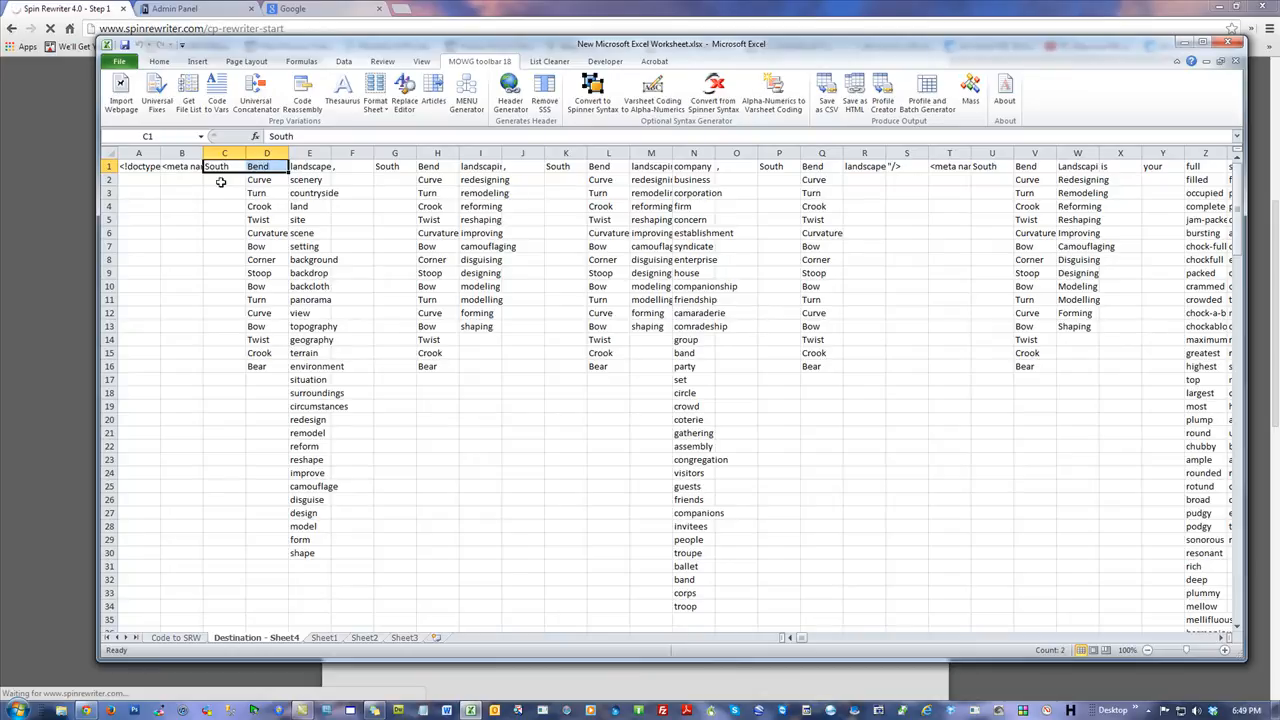
pyautogui.click(222, 180)
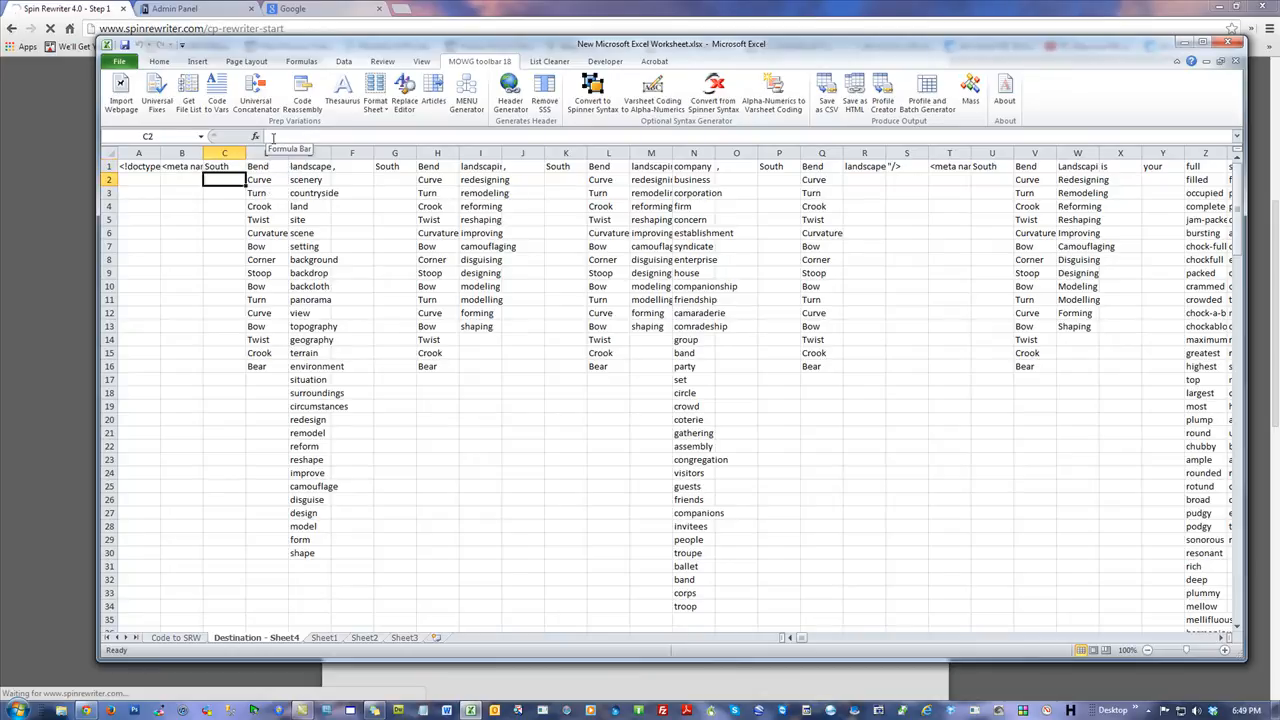
pyautogui.click(177, 638)
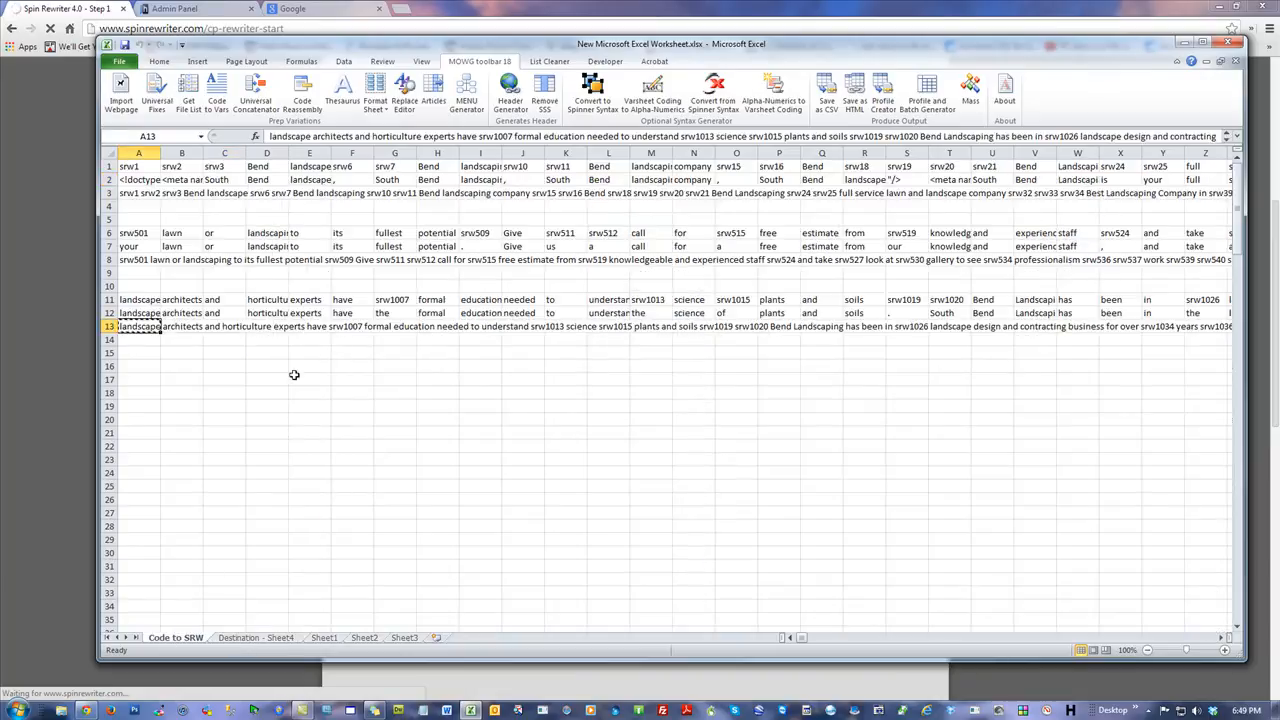
pyautogui.click(329, 369)
pyautogui.doubleClick(304, 366)
pyautogui.click(216, 369)
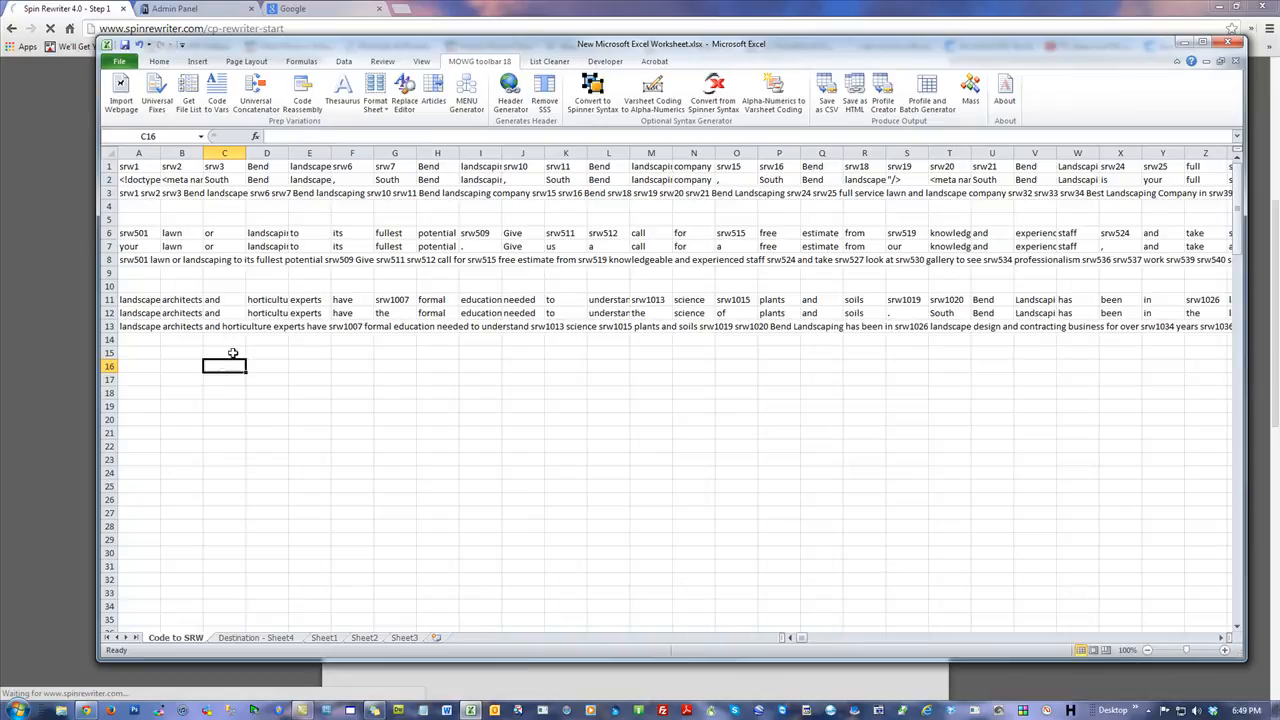
pyautogui.click(128, 192)
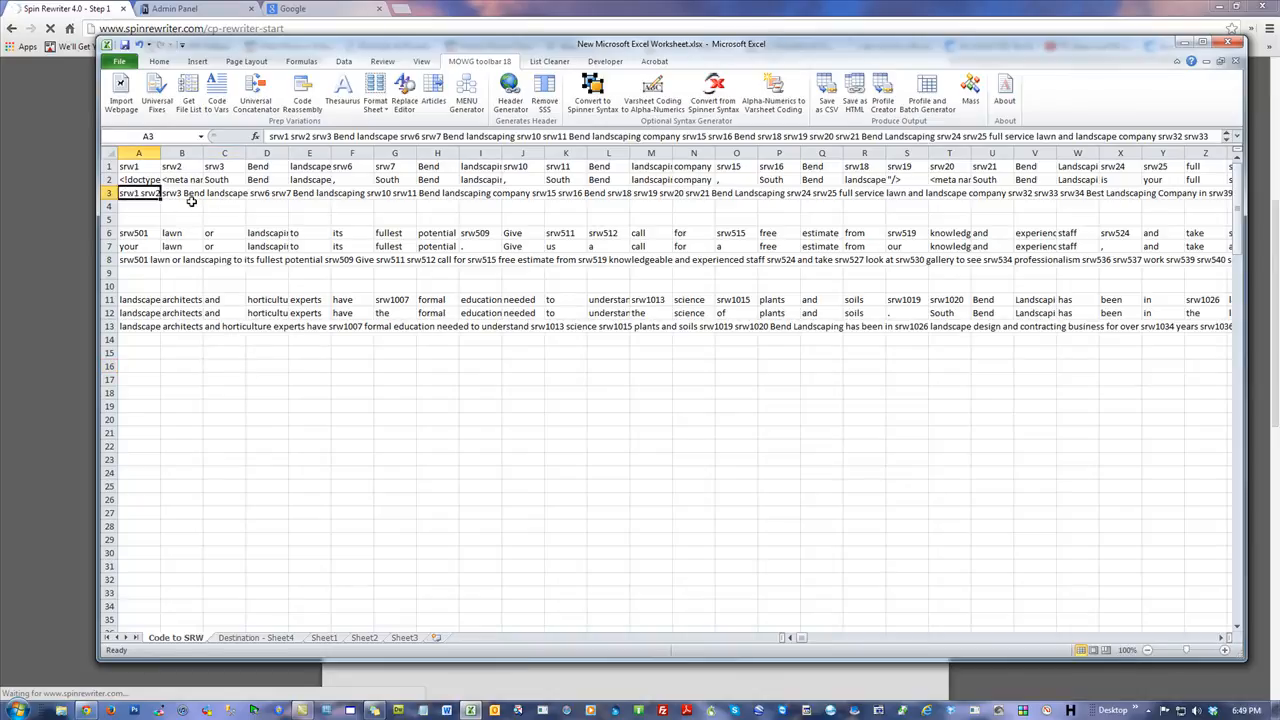
pyautogui.click(128, 262)
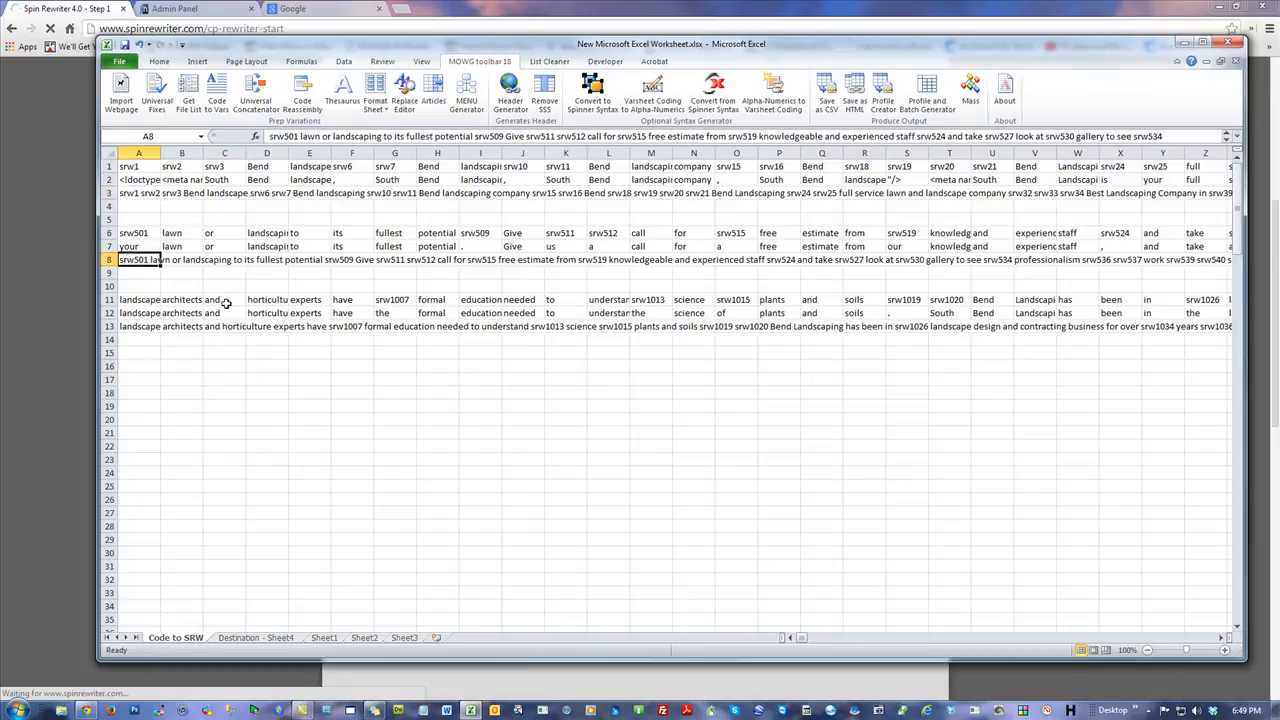
pyautogui.click(155, 195)
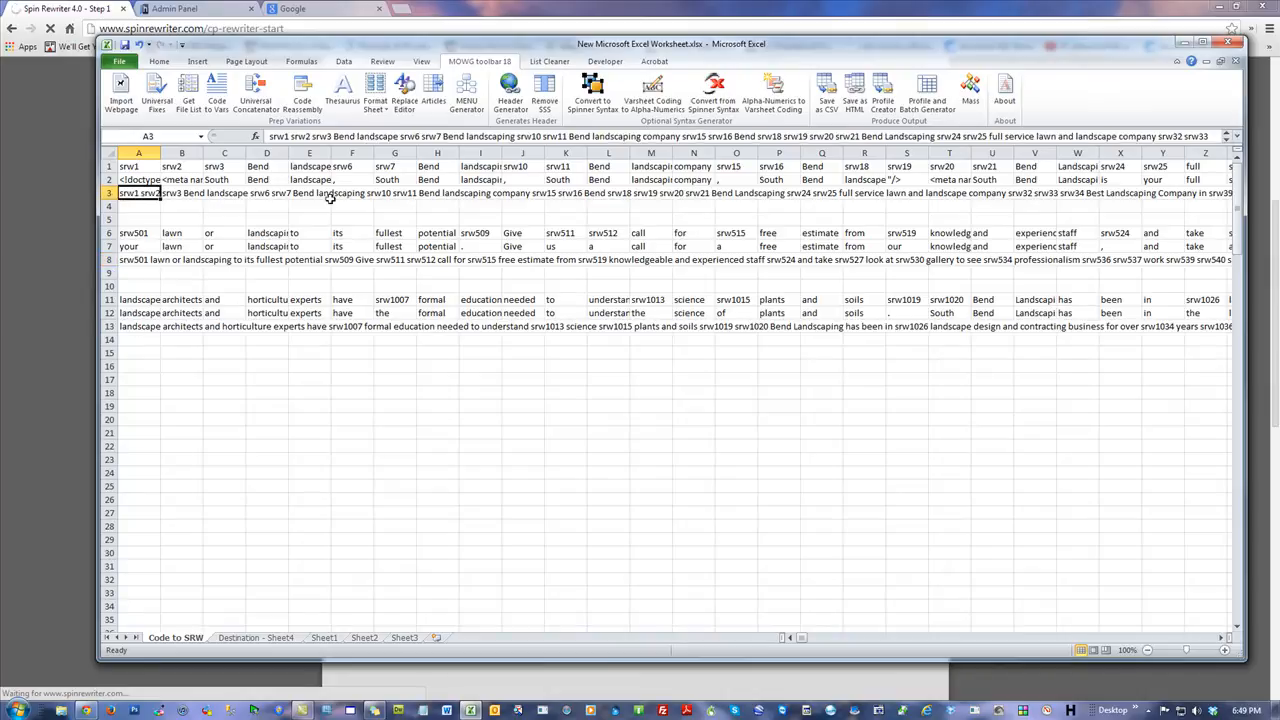
pyautogui.click(135, 260)
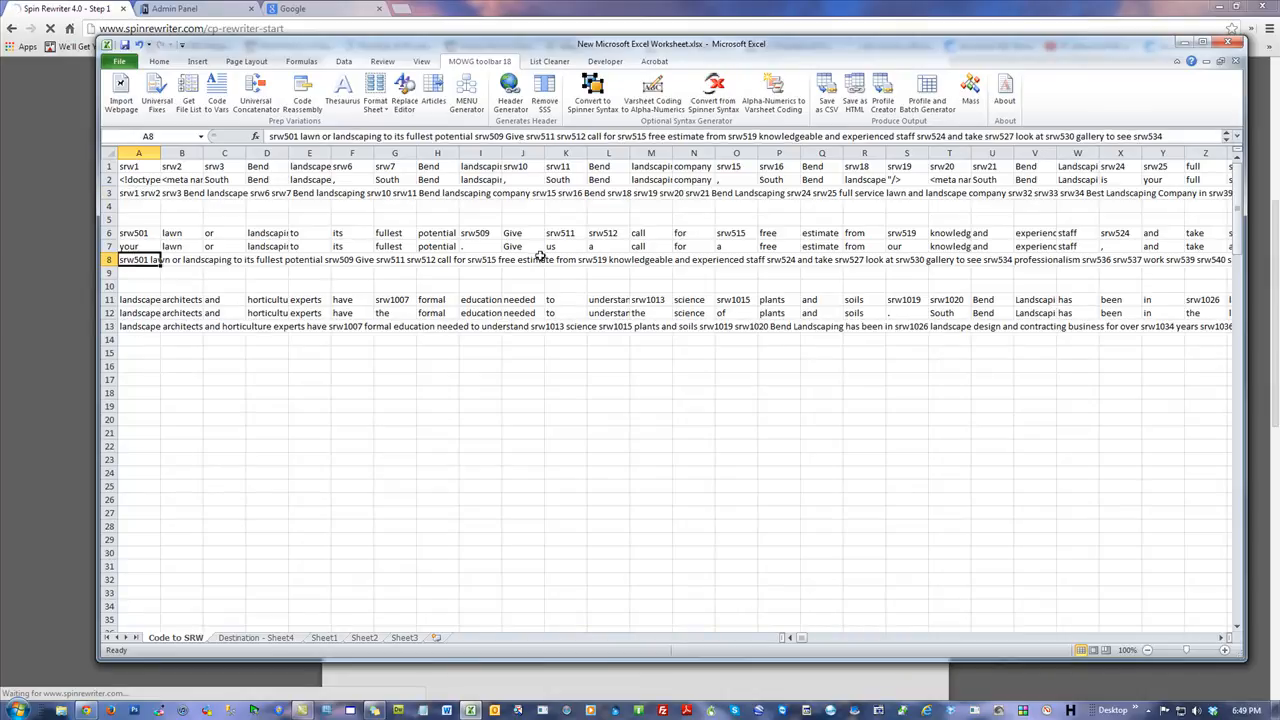
# Examine the concatenated code in cells A3, A8 and A13 of the Code to SRW sheet using the expanded formula bar.
pyautogui.click(130, 326)
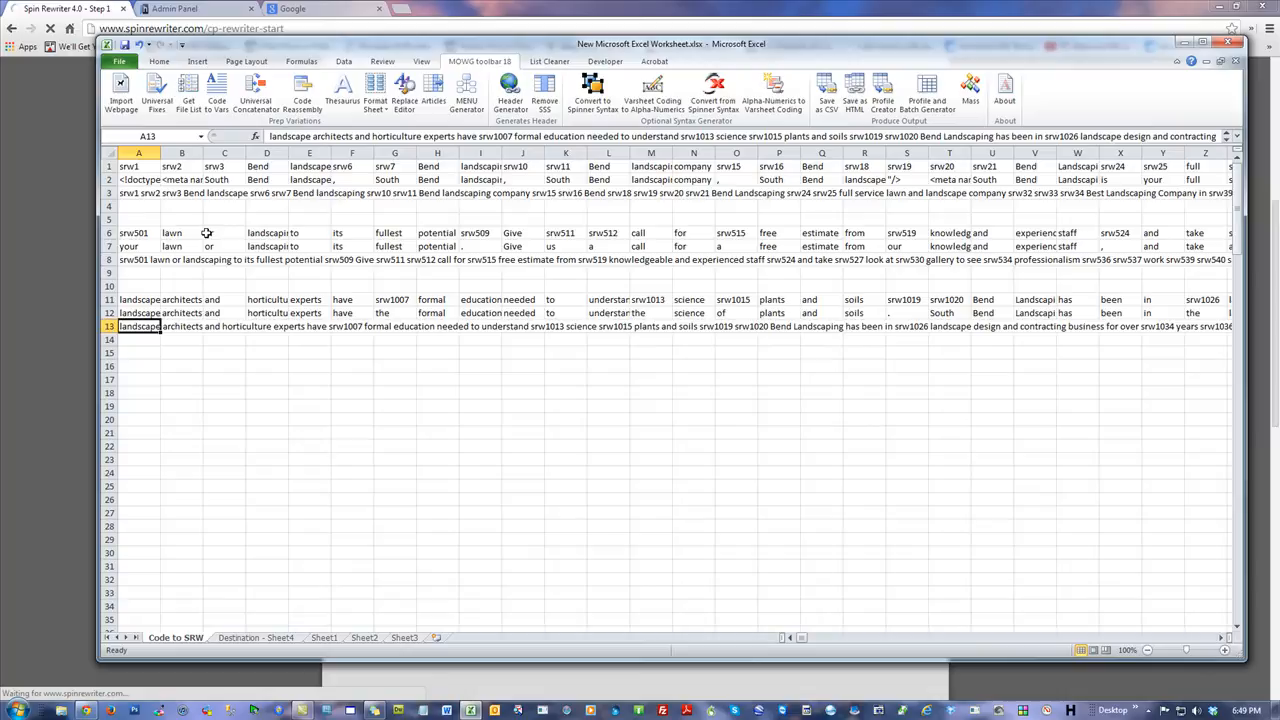
pyautogui.click(143, 192)
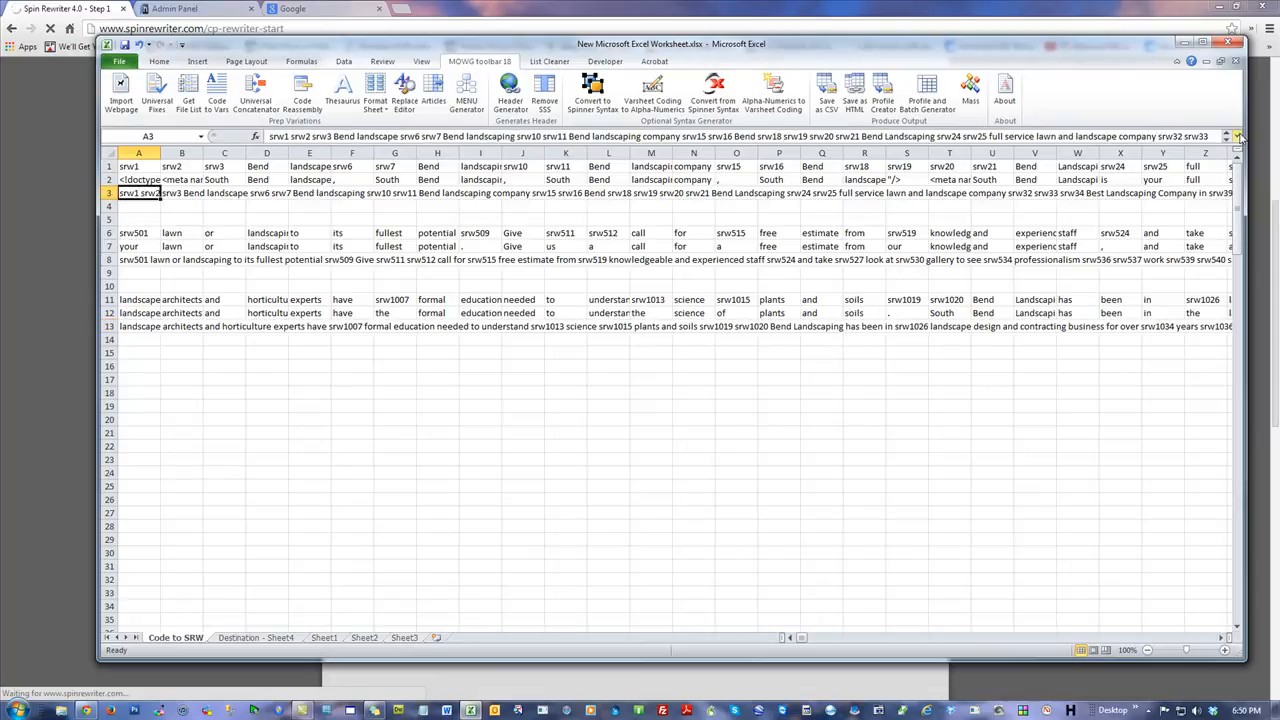
pyautogui.click(1238, 136)
pyautogui.moveTo(950, 340); pyautogui.dragTo(272, 140)
pyautogui.click(887, 333)
pyautogui.click(1238, 136)
pyautogui.click(139, 233)
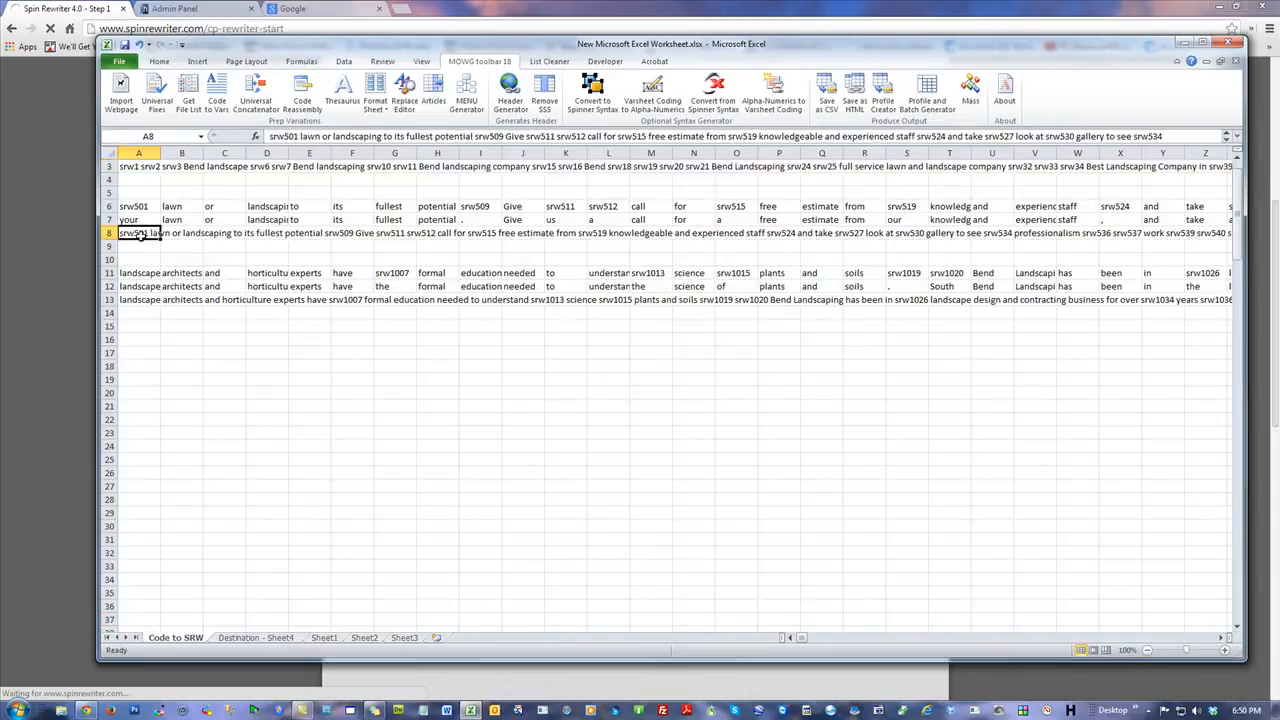
pyautogui.click(1238, 136)
pyautogui.click(718, 327)
pyautogui.click(1238, 138)
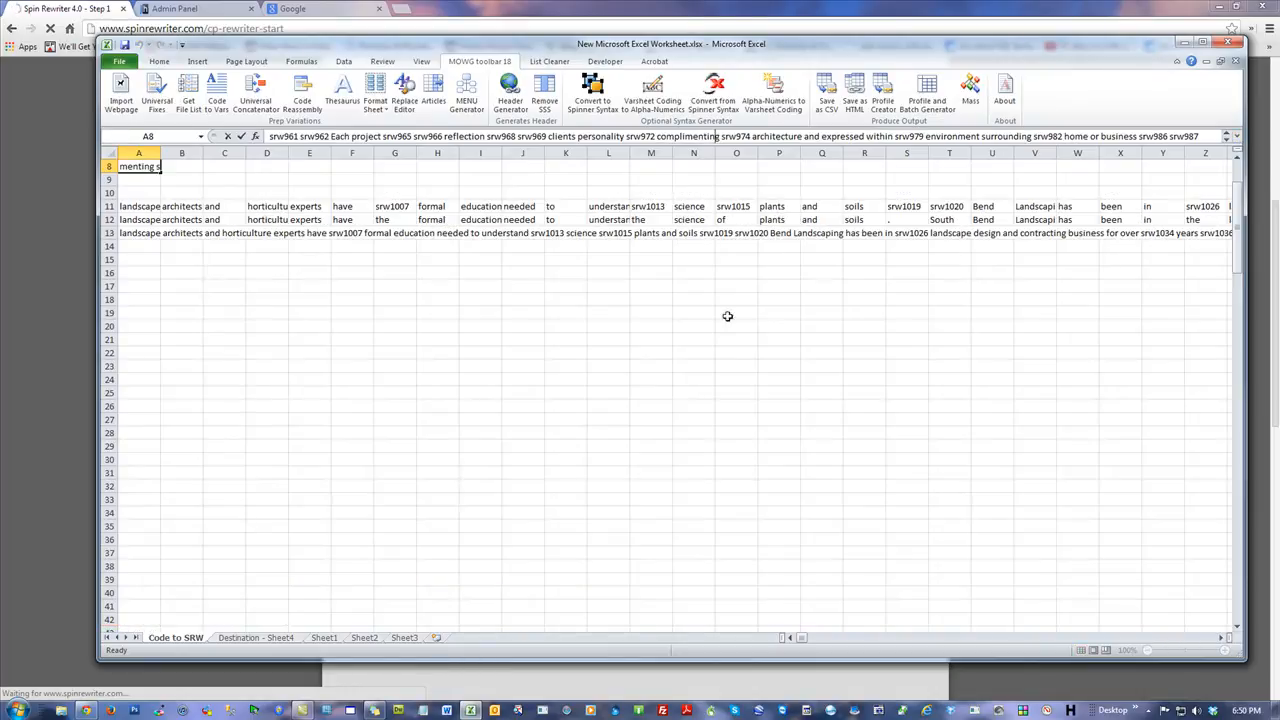
pyautogui.click(138, 236)
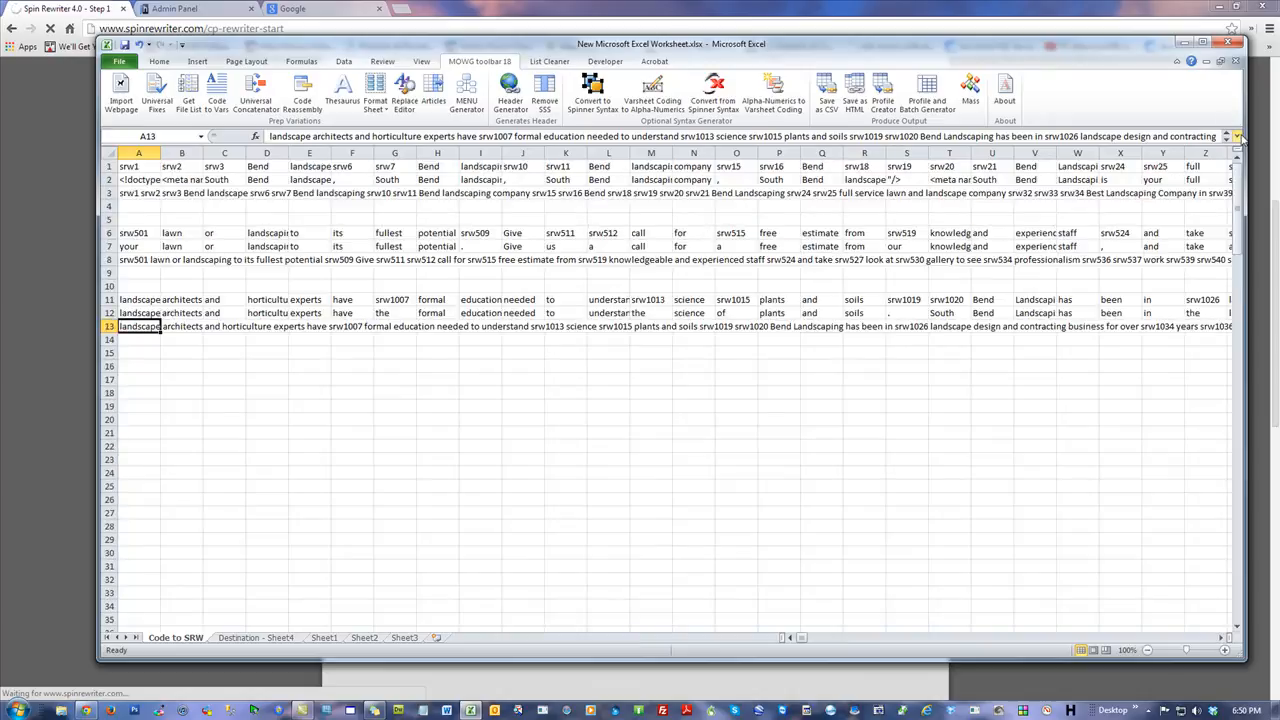
pyautogui.click(1238, 138)
pyautogui.click(1238, 138)
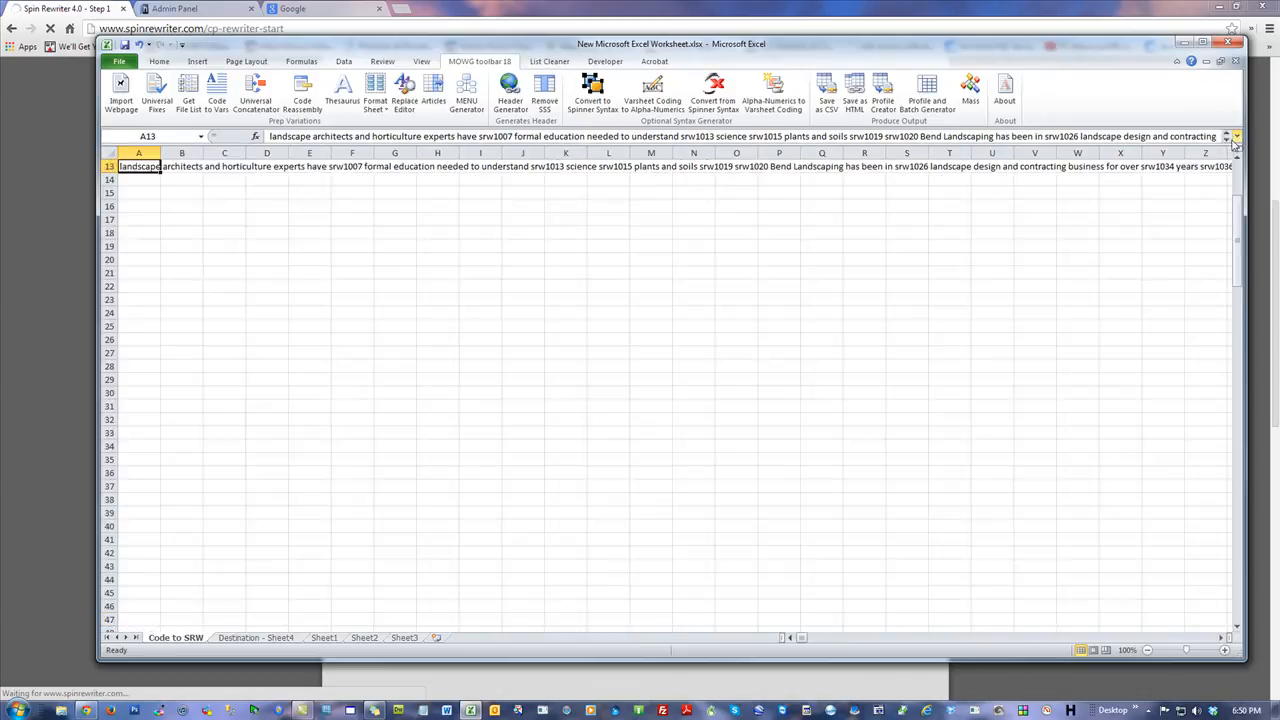
pyautogui.click(477, 248)
pyautogui.scroll(4, 472, 274)
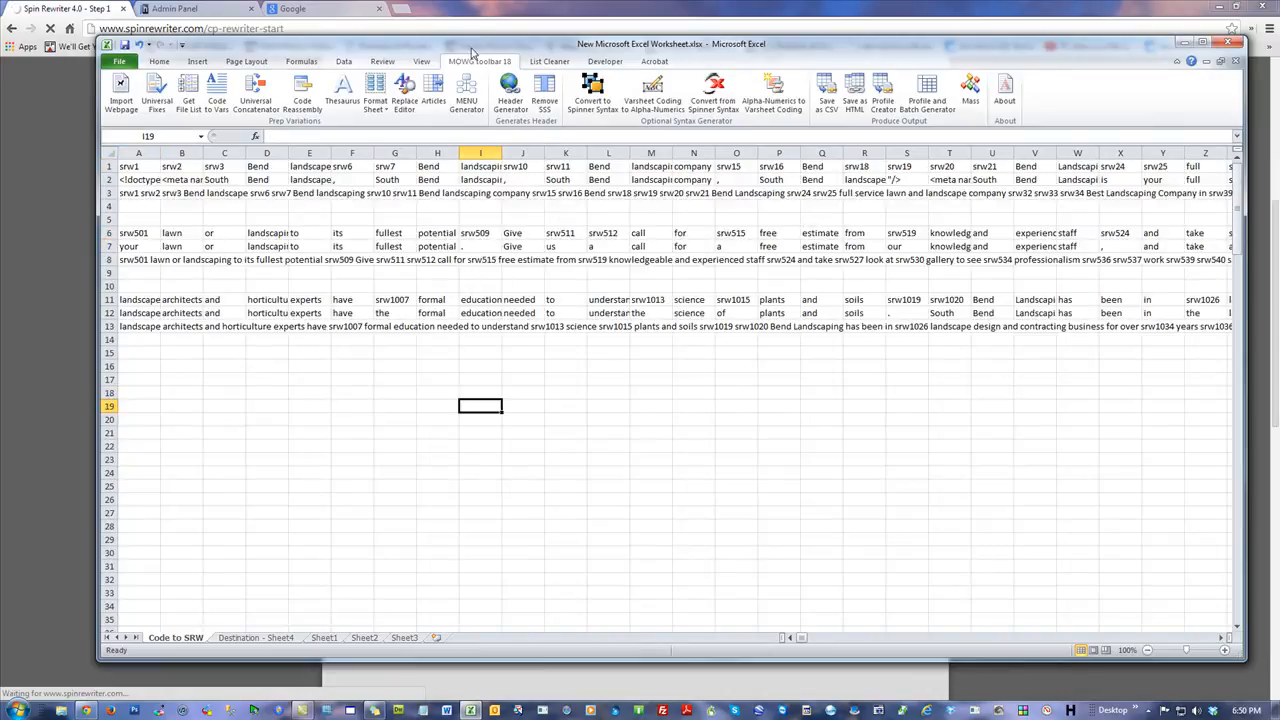
# Place the workbook beside the browser and review cells A3, A8 and A13 while the bulk rewrite runs.
pyautogui.moveTo(467, 48); pyautogui.dragTo(1279, 72)
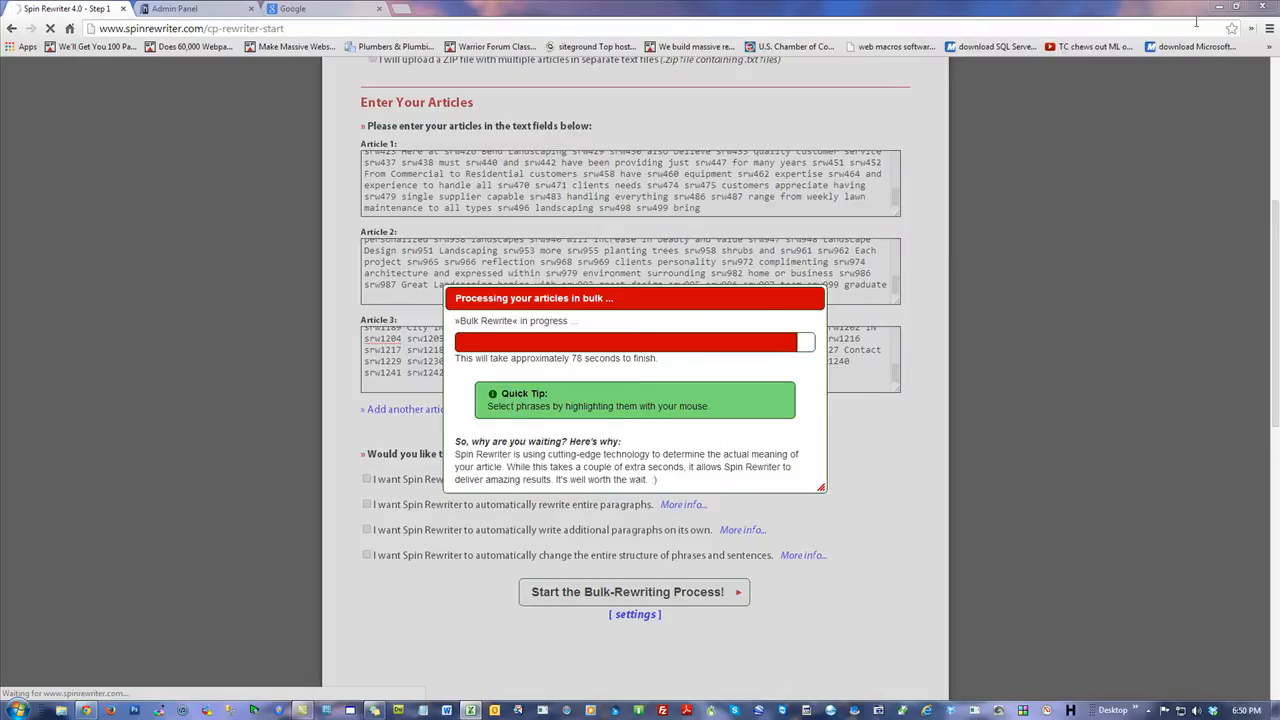
pyautogui.moveTo(1279, 50); pyautogui.dragTo(877, 50)
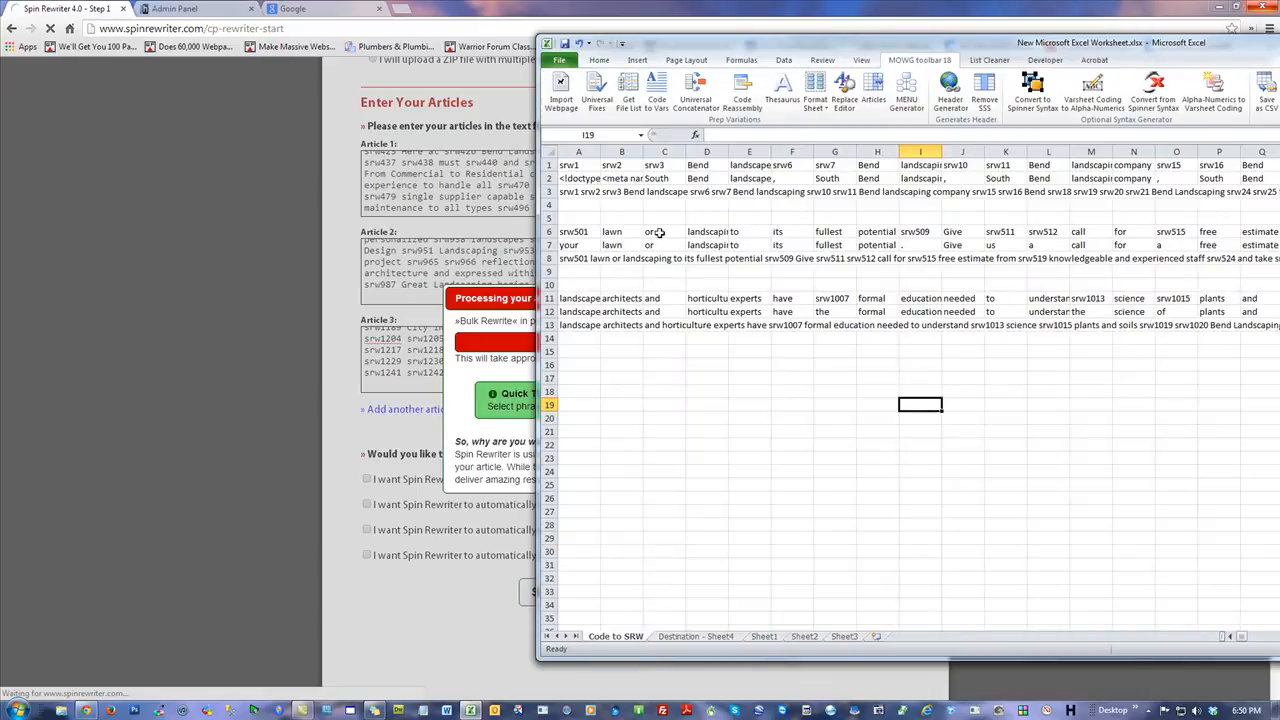
pyautogui.click(577, 192)
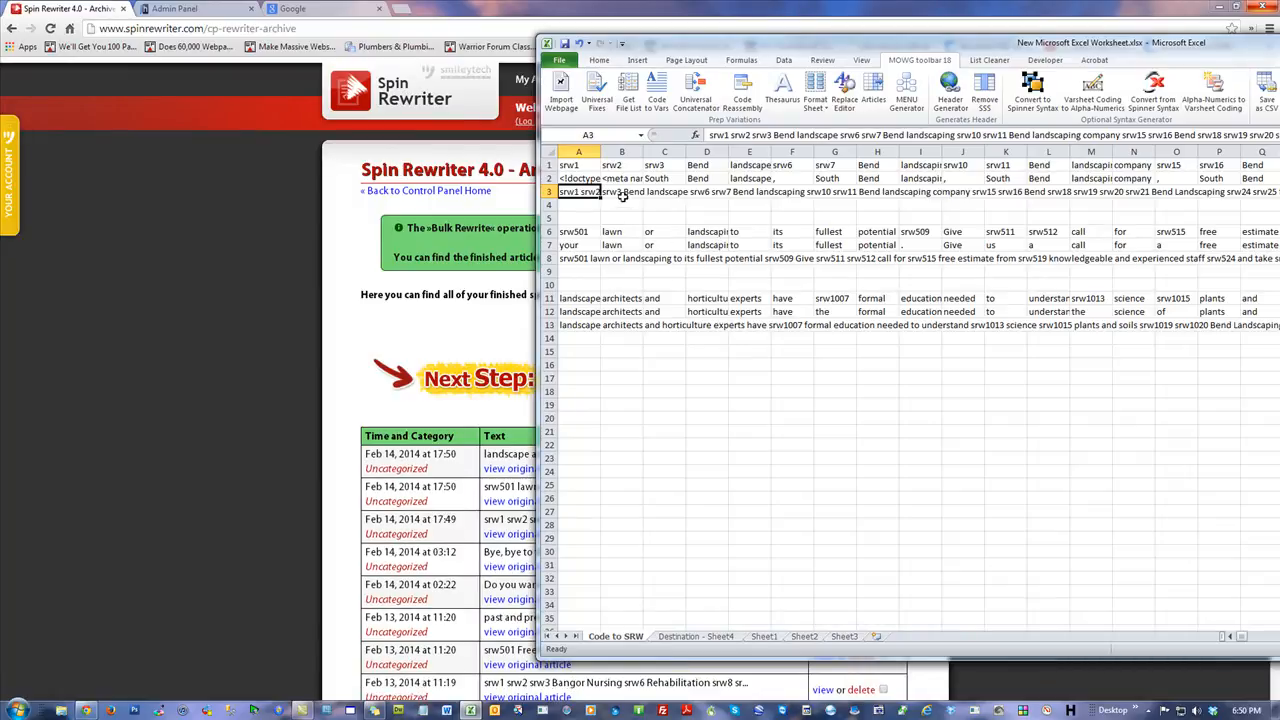
pyautogui.click(634, 191)
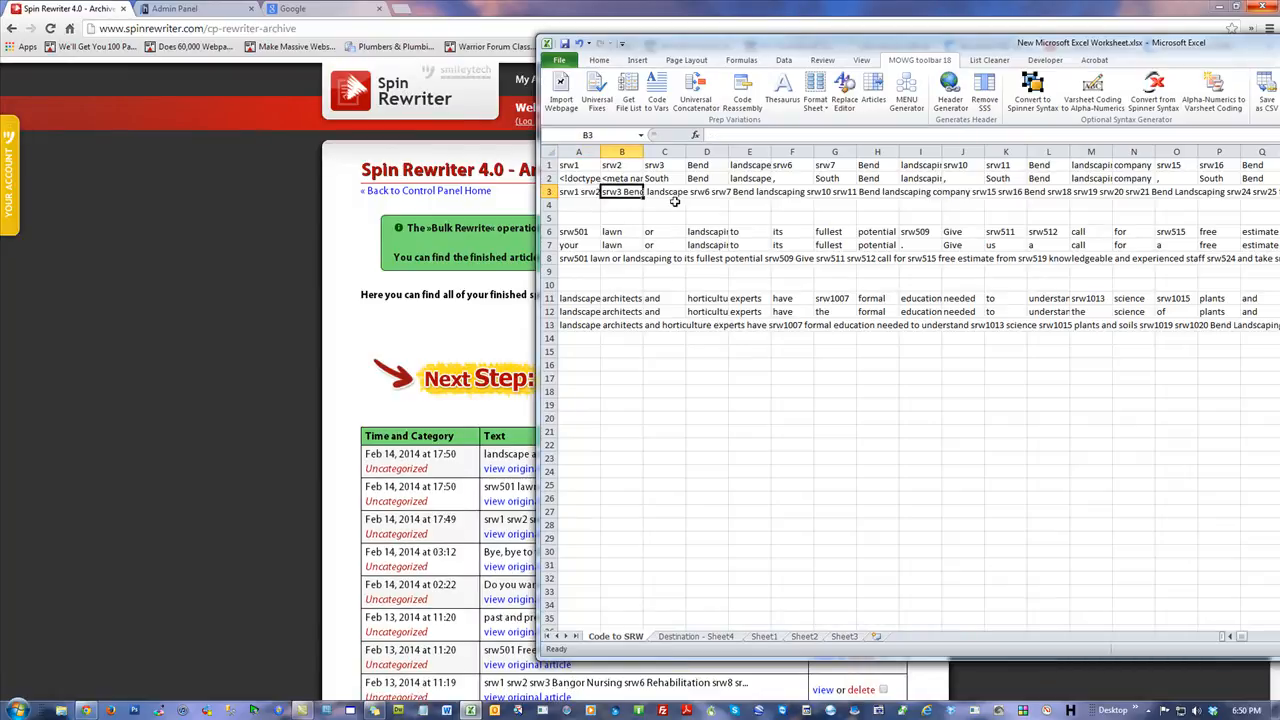
pyautogui.click(744, 405)
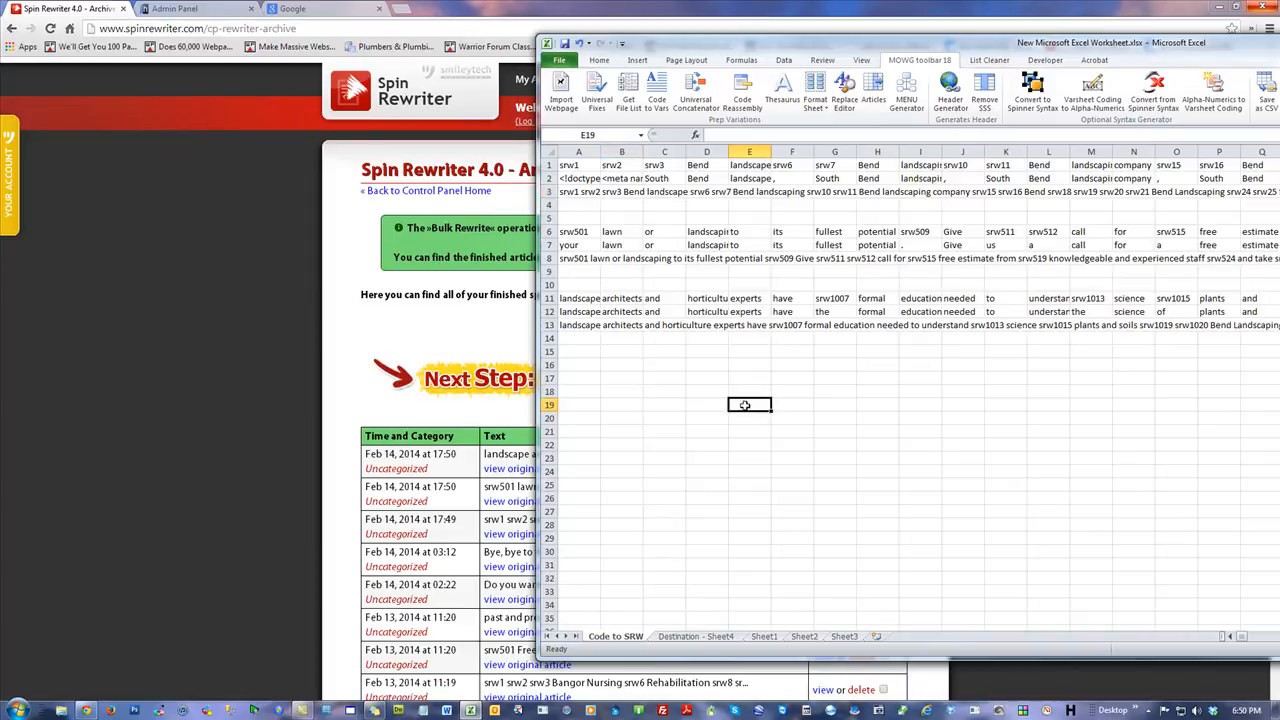
pyautogui.click(575, 257)
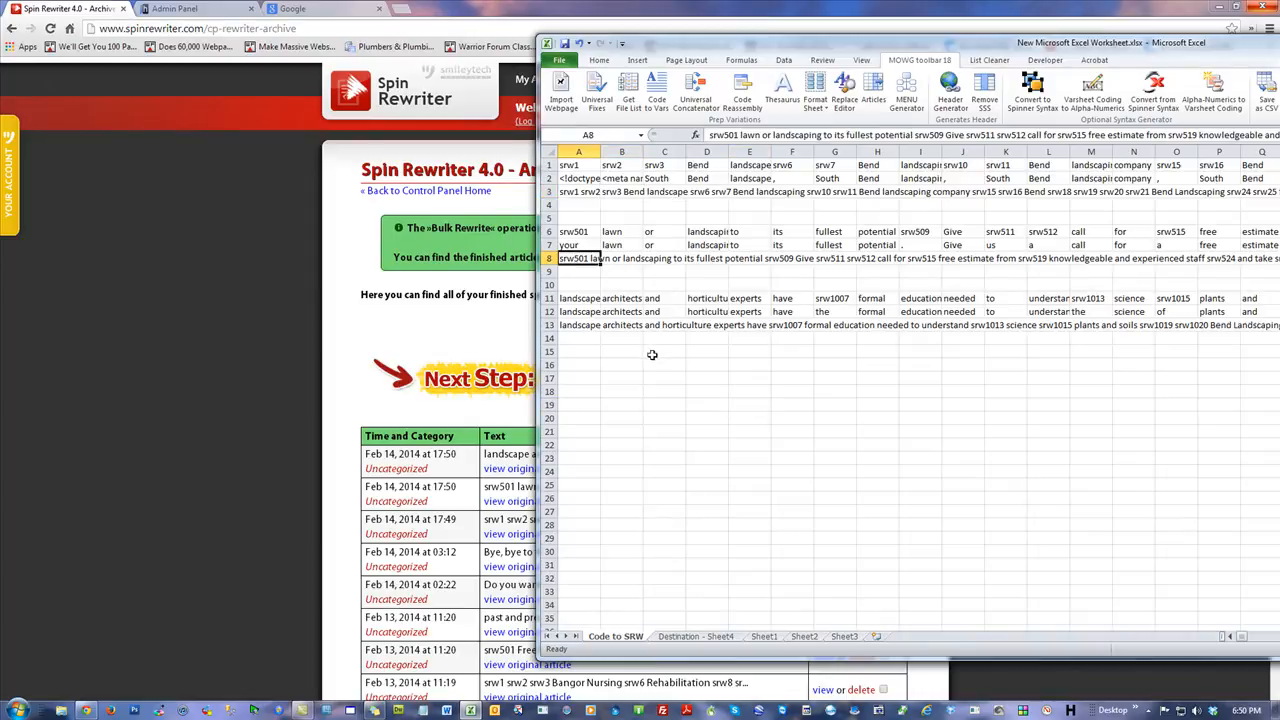
pyautogui.click(582, 191)
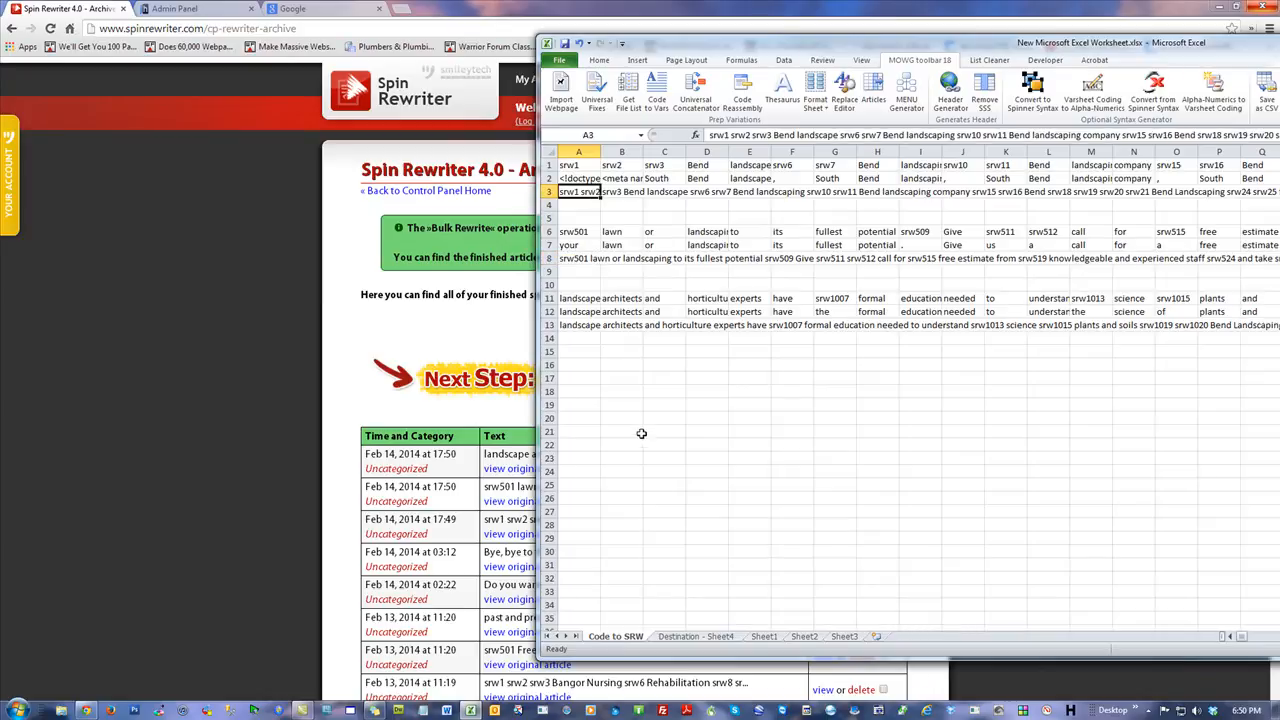
pyautogui.click(575, 256)
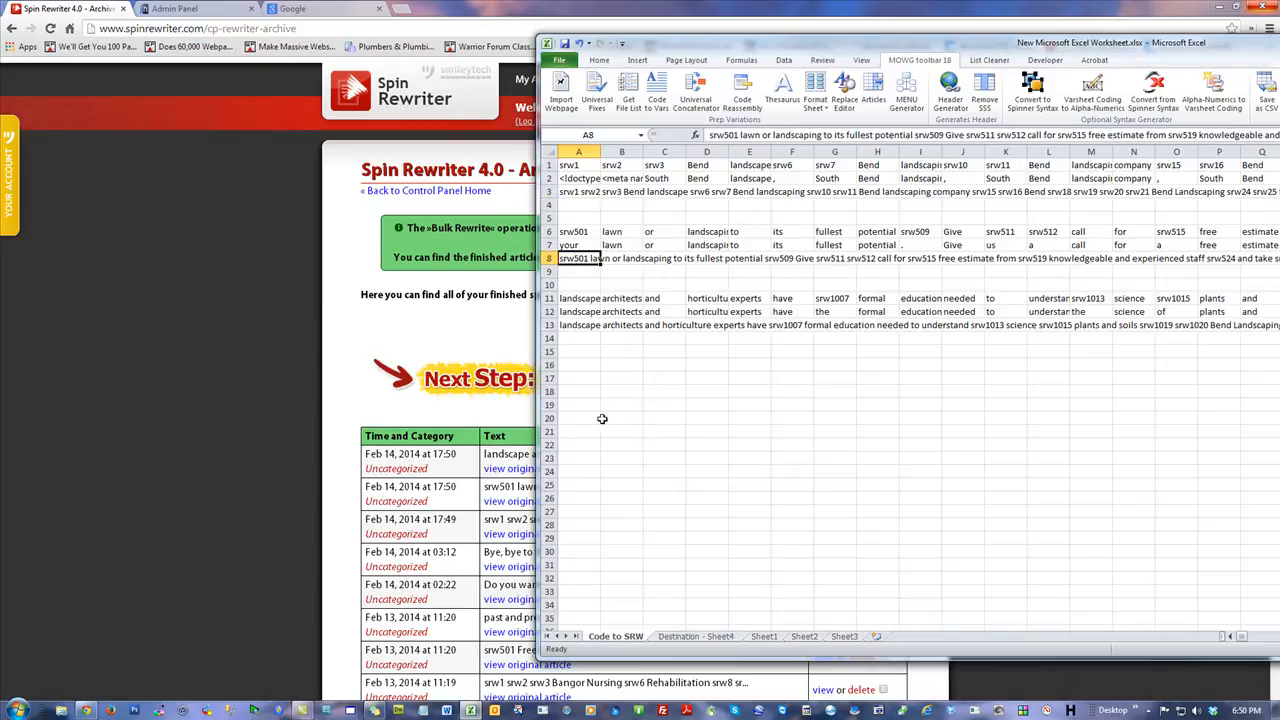
pyautogui.click(574, 325)
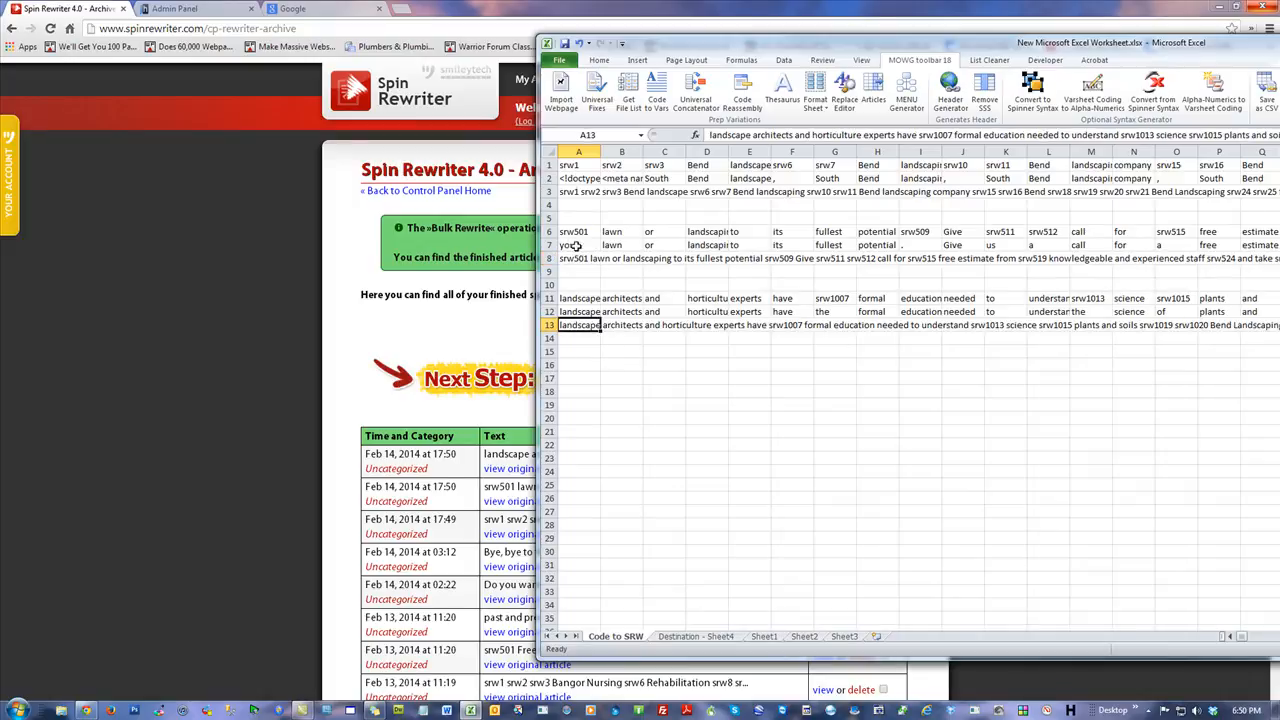
pyautogui.click(610, 403)
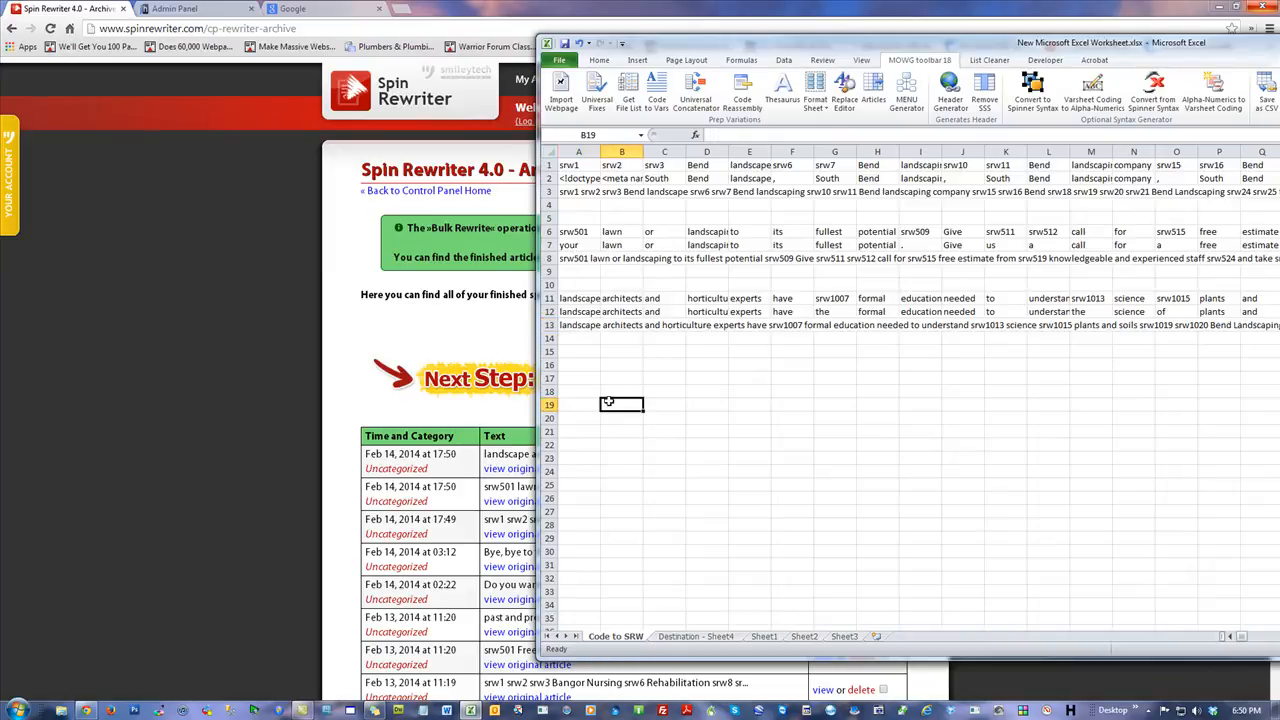
pyautogui.moveTo(760, 46); pyautogui.dragTo(1279, 46)
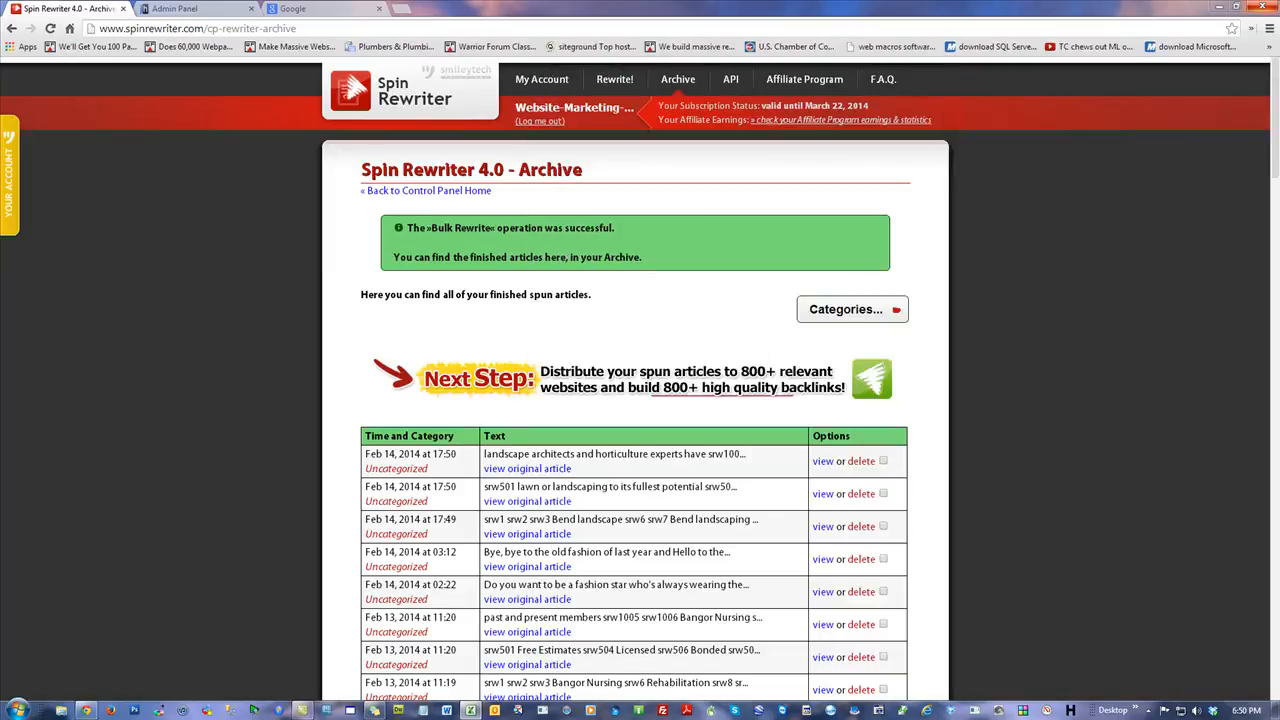
# Close the other browser tabs, keeping only the Spin Rewriter archive page.
pyautogui.scroll(-2, 178, 276)
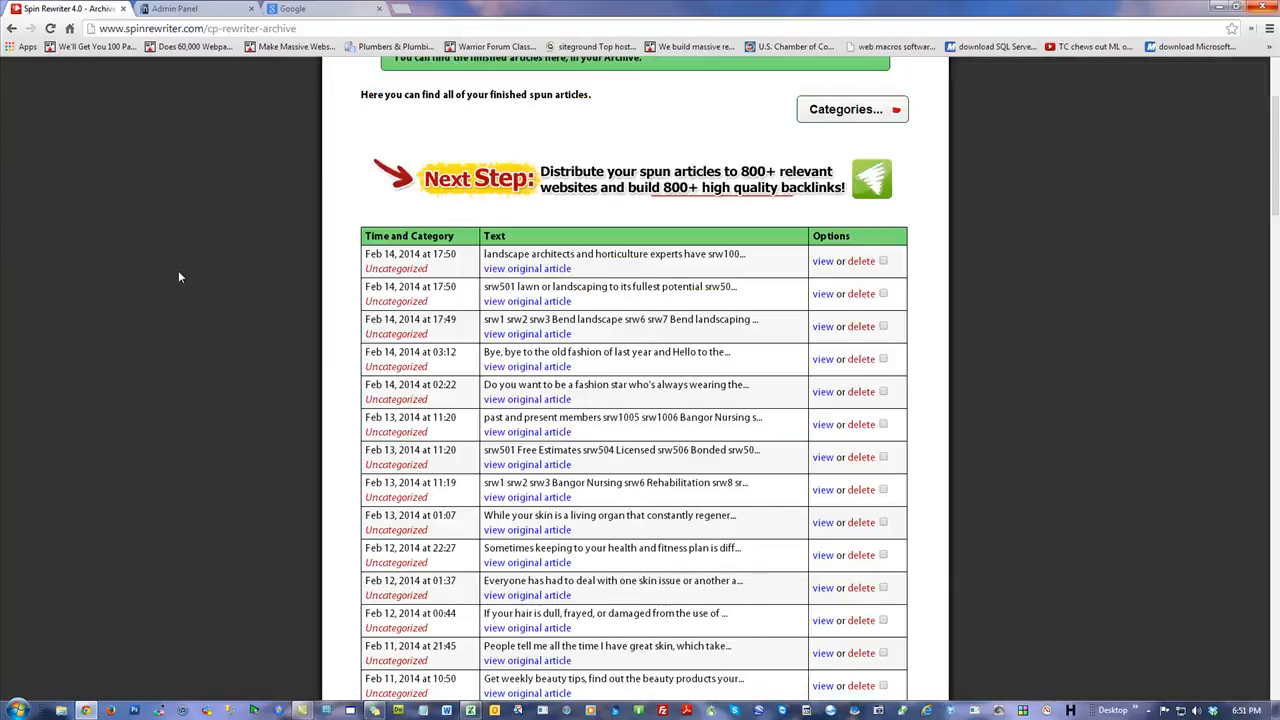
pyautogui.rightClick(96, 10)
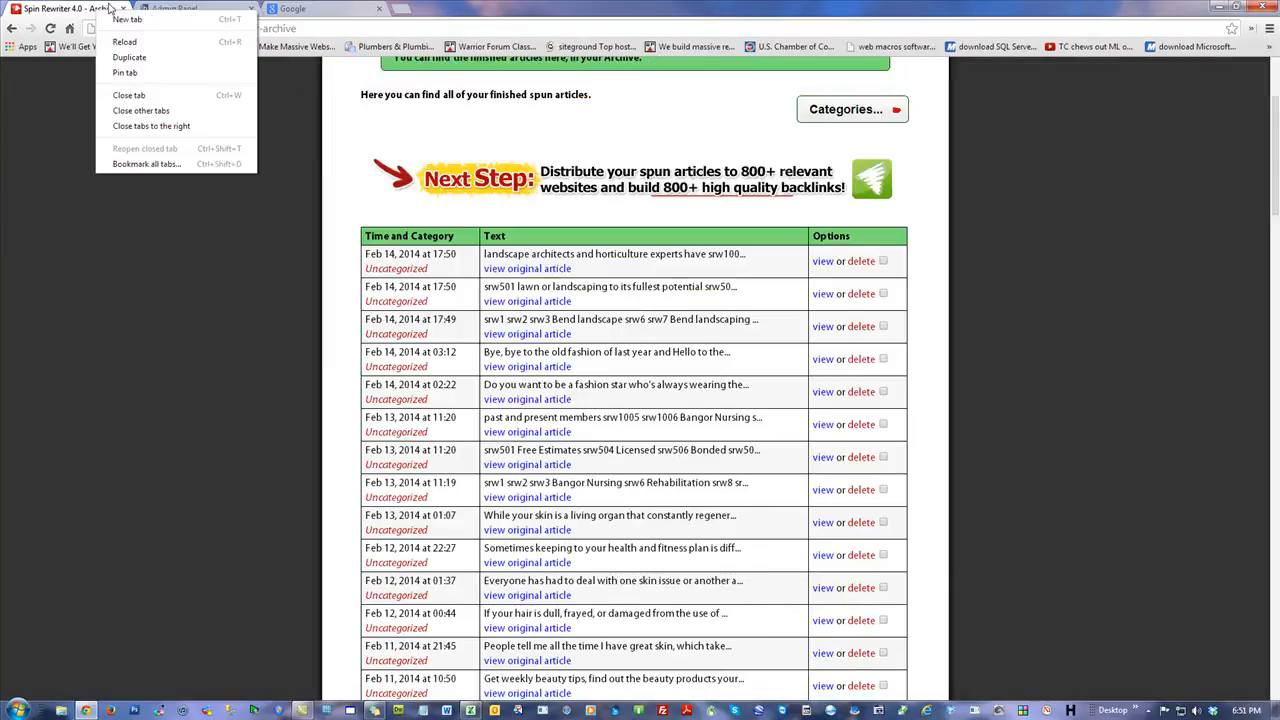
pyautogui.click(155, 112)
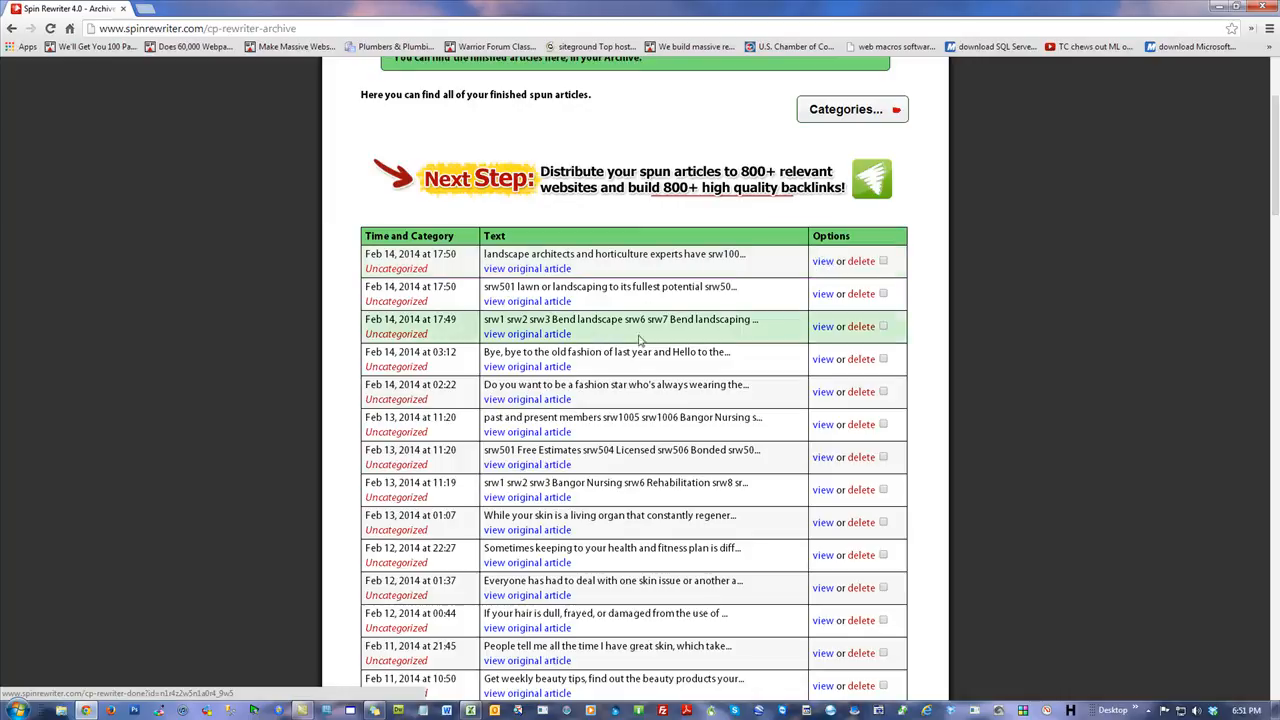
# Open the three newly spun landscaping articles from the archive, each in its own tab.
pyautogui.rightClick(818, 294)
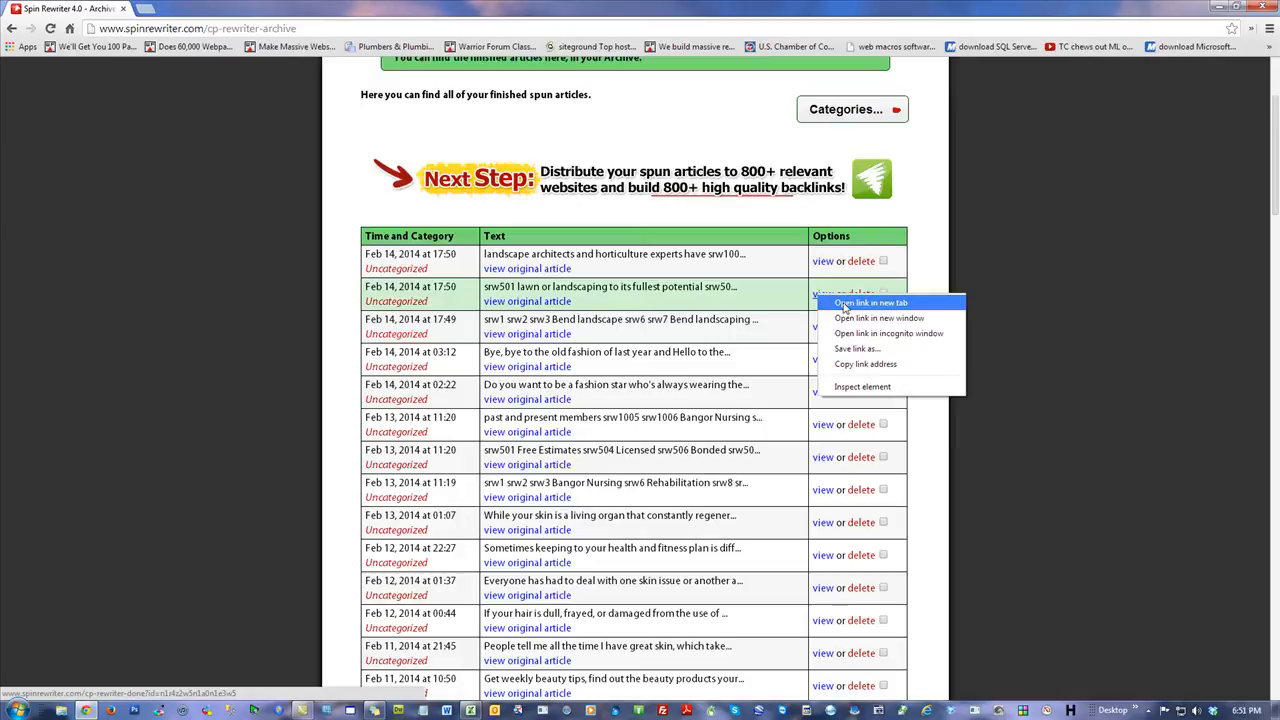
pyautogui.click(860, 302)
pyautogui.rightClick(824, 263)
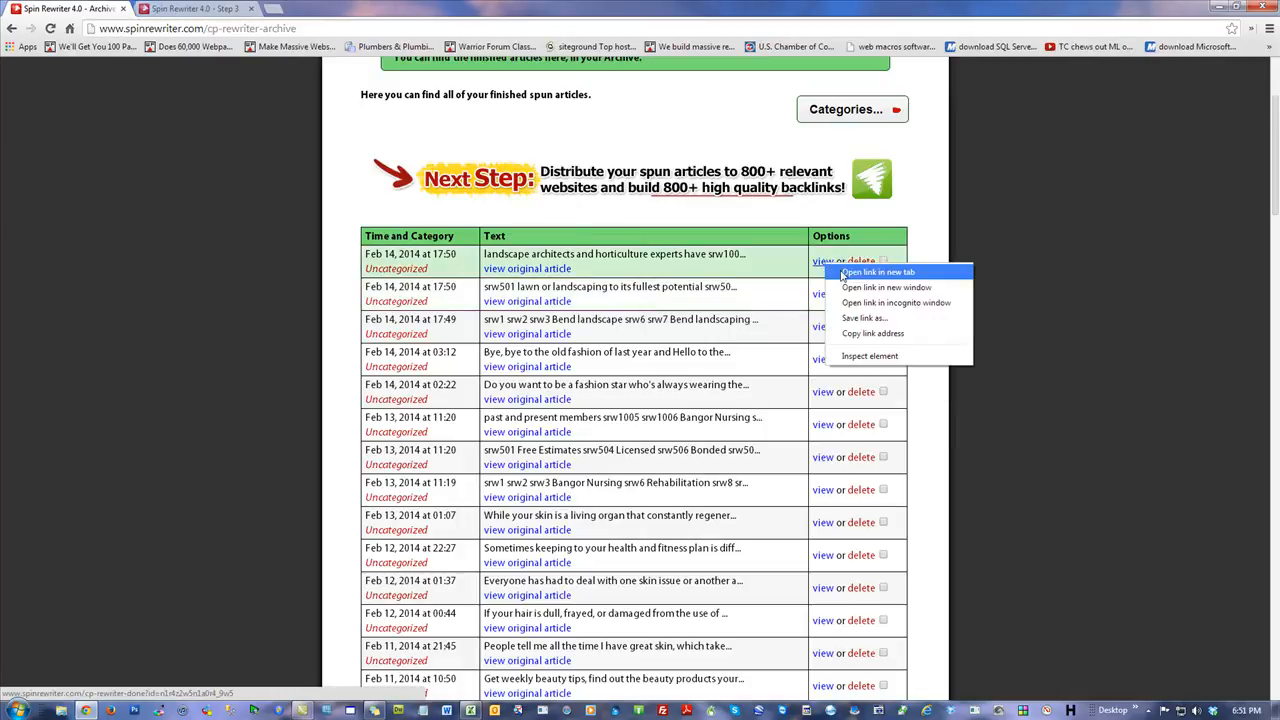
pyautogui.click(850, 272)
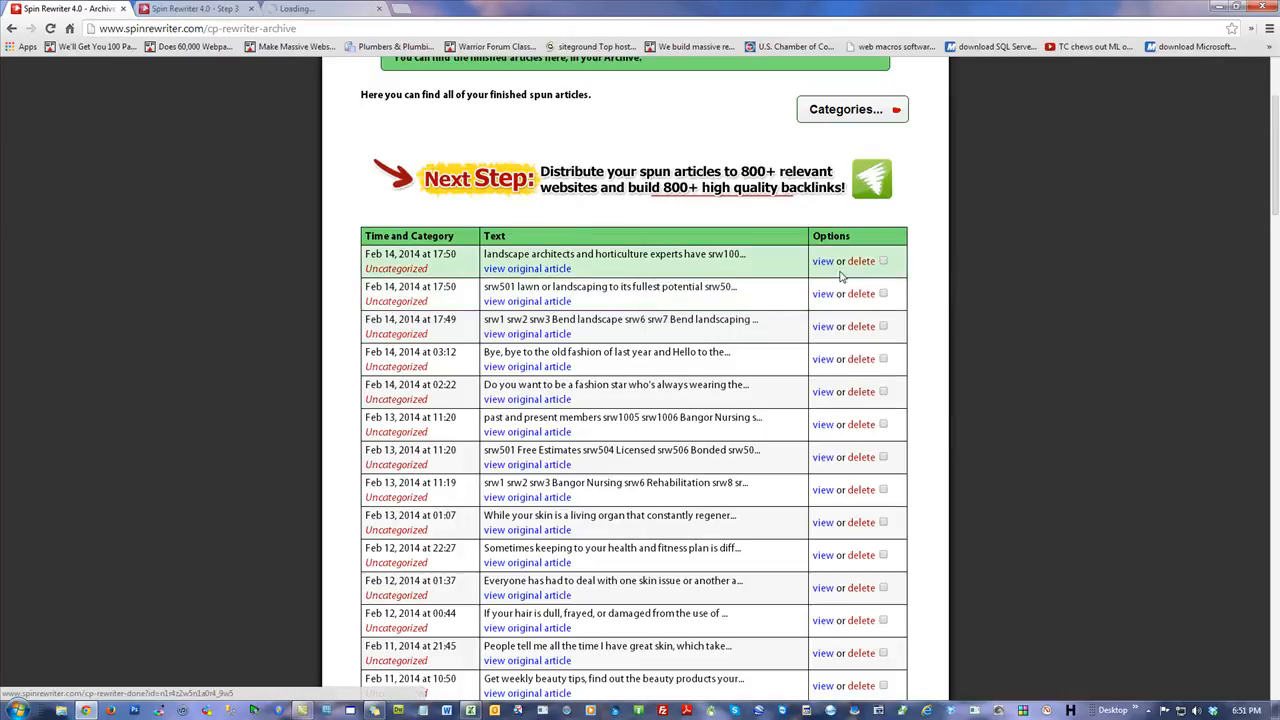
pyautogui.click(820, 328)
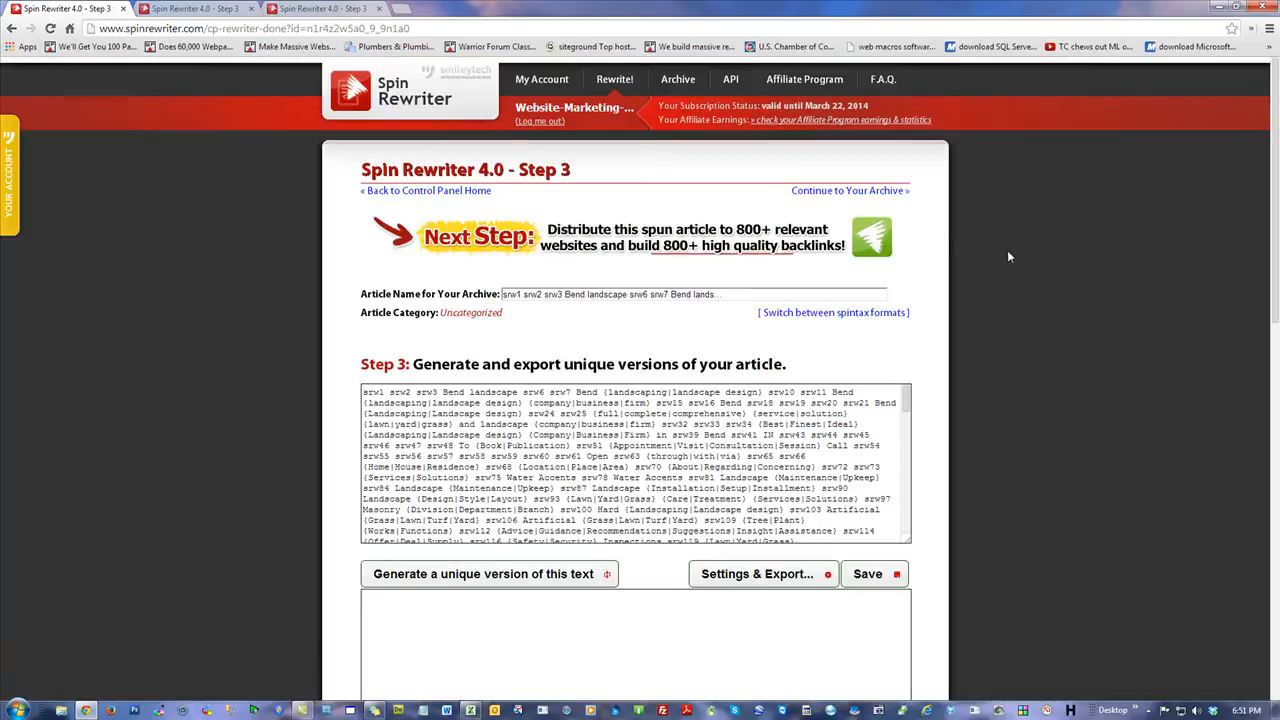
# Review the spun spintax text of each of the three articles across the tabs.
pyautogui.click(370, 395)
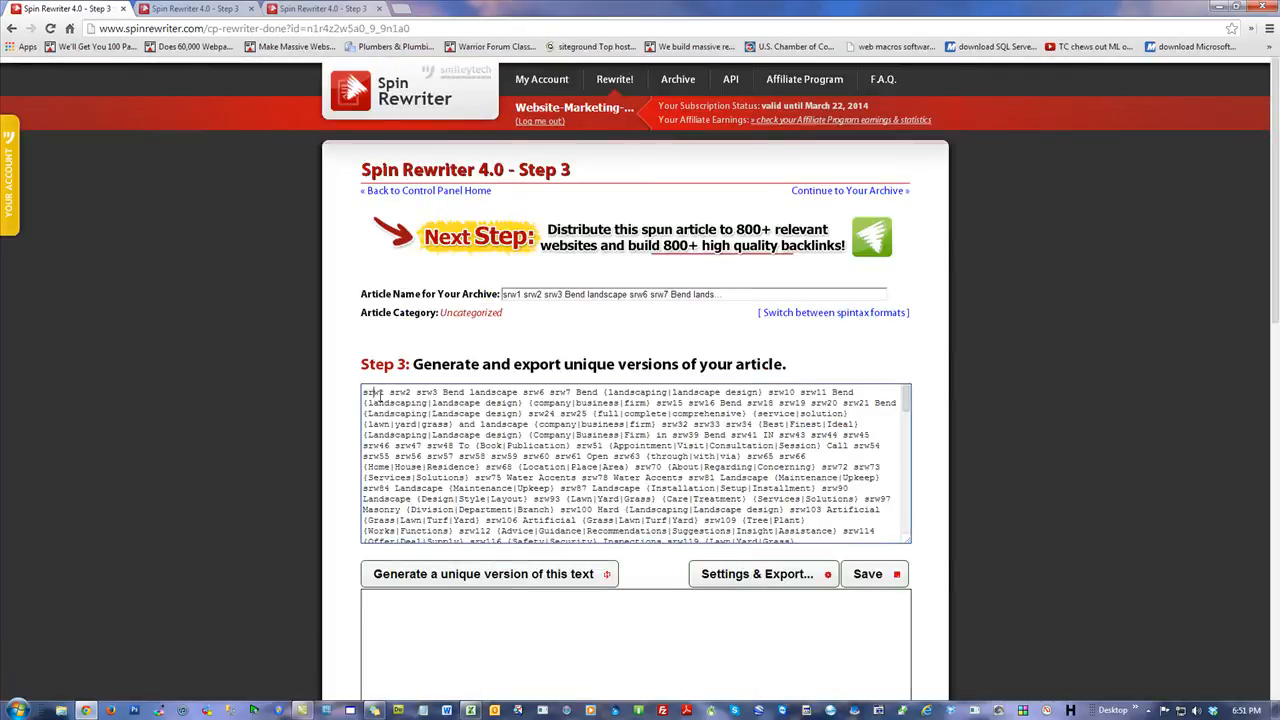
pyautogui.click(188, 9)
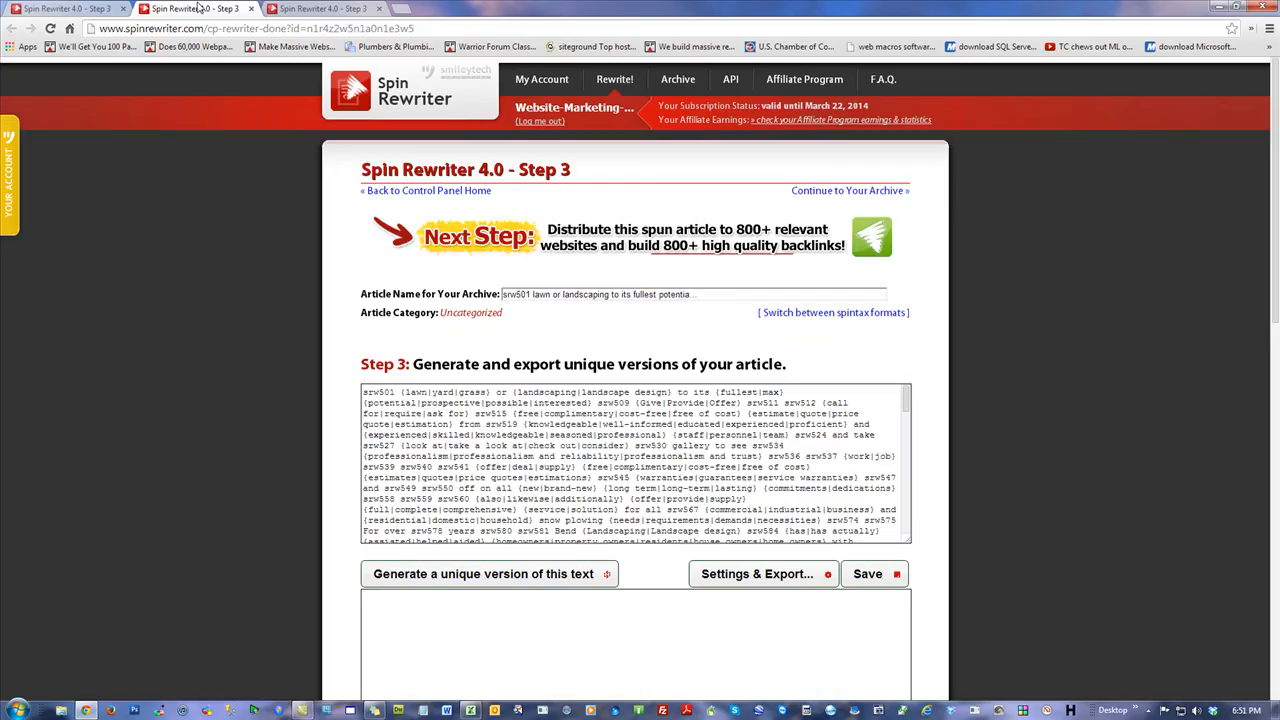
pyautogui.moveTo(527, 413); pyautogui.dragTo(527, 424)
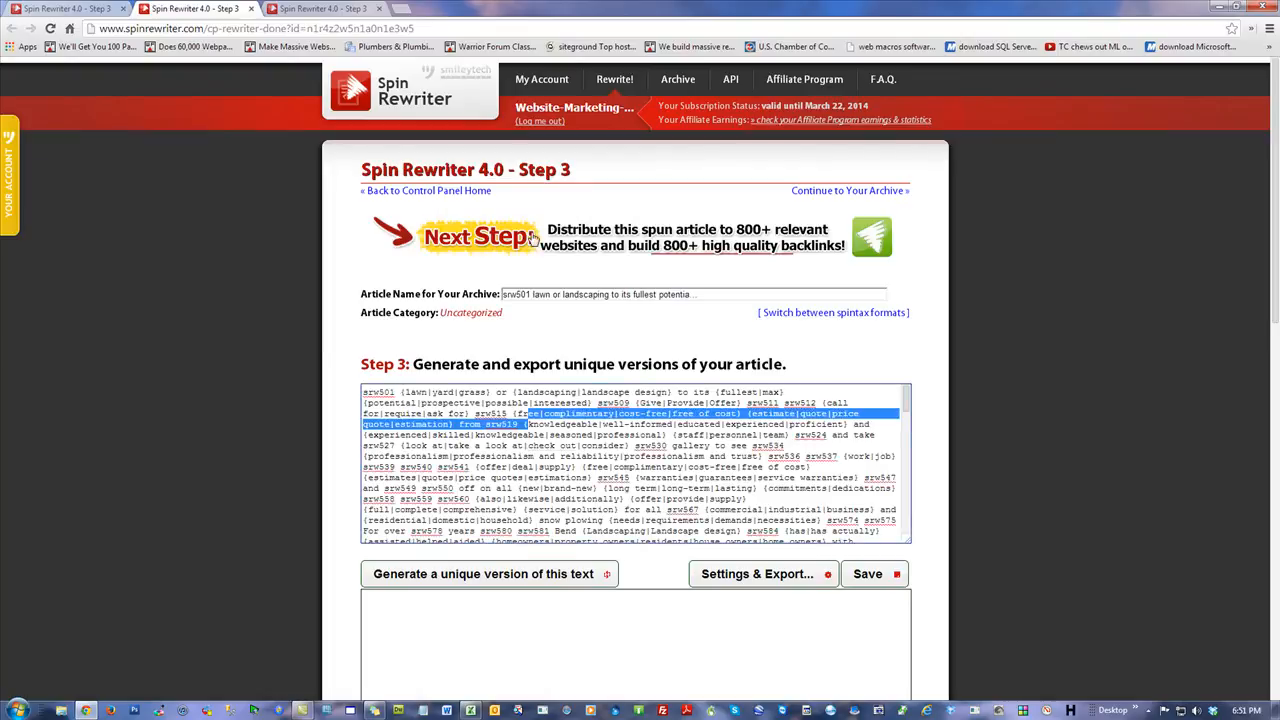
pyautogui.click(318, 9)
pyautogui.click(396, 392)
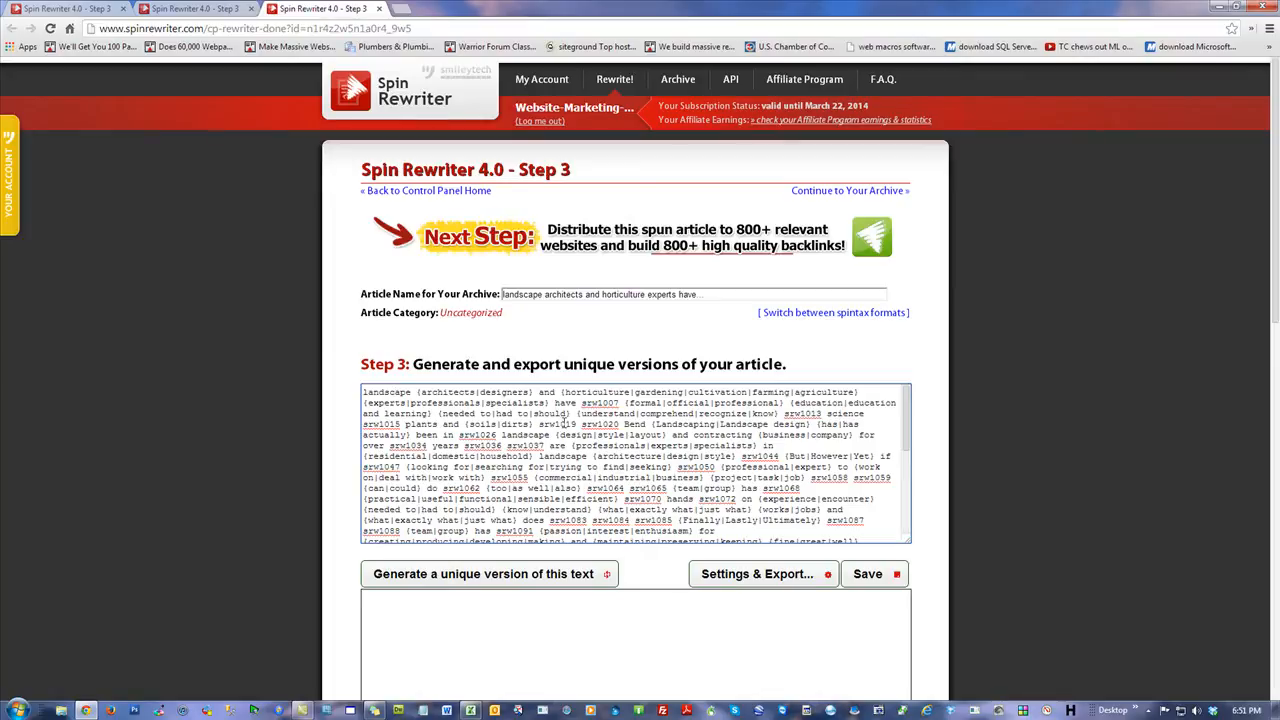
pyautogui.click(88, 14)
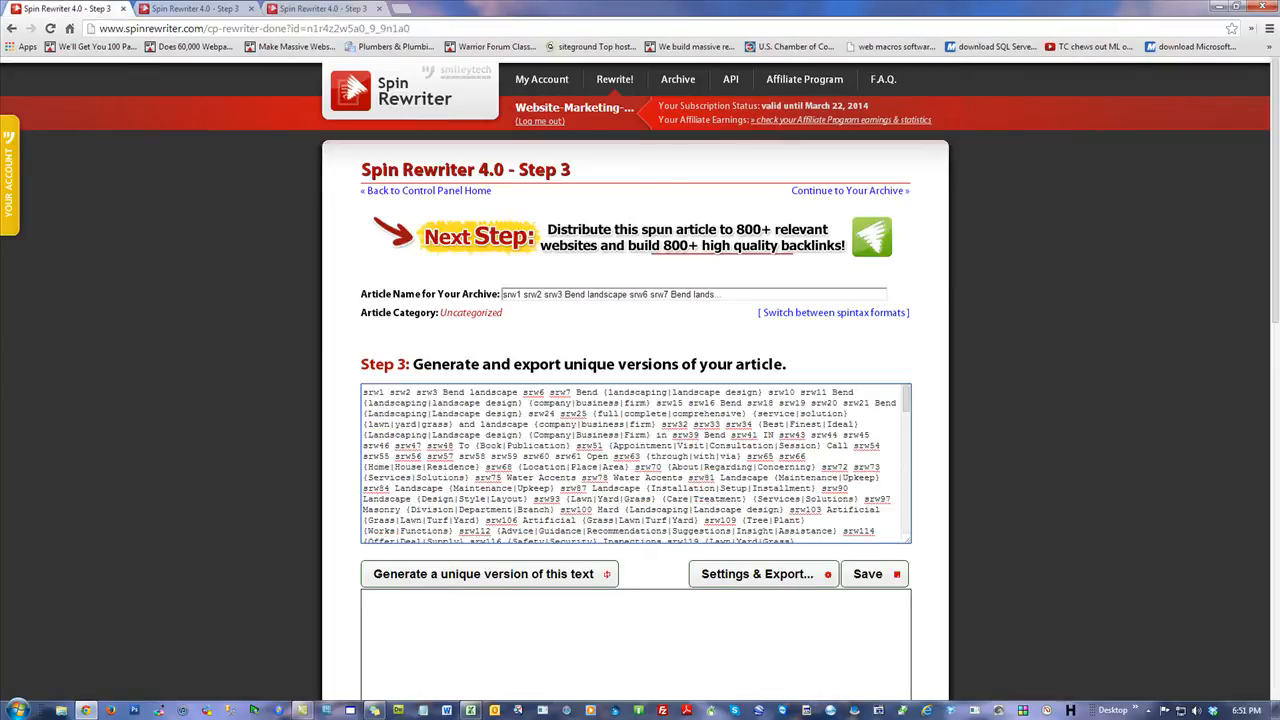
pyautogui.moveTo(640, 8); pyautogui.dragTo(1279, 22)
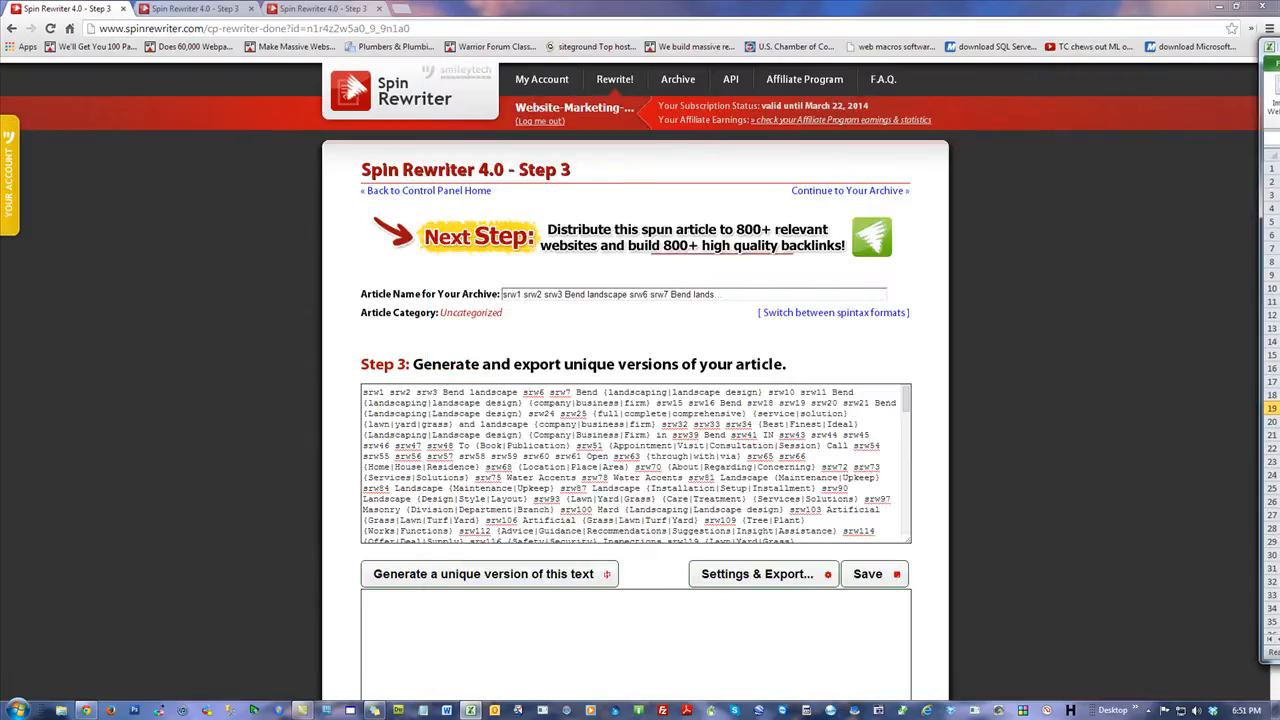
pyautogui.moveTo(748, 498); pyautogui.dragTo(544, 422)
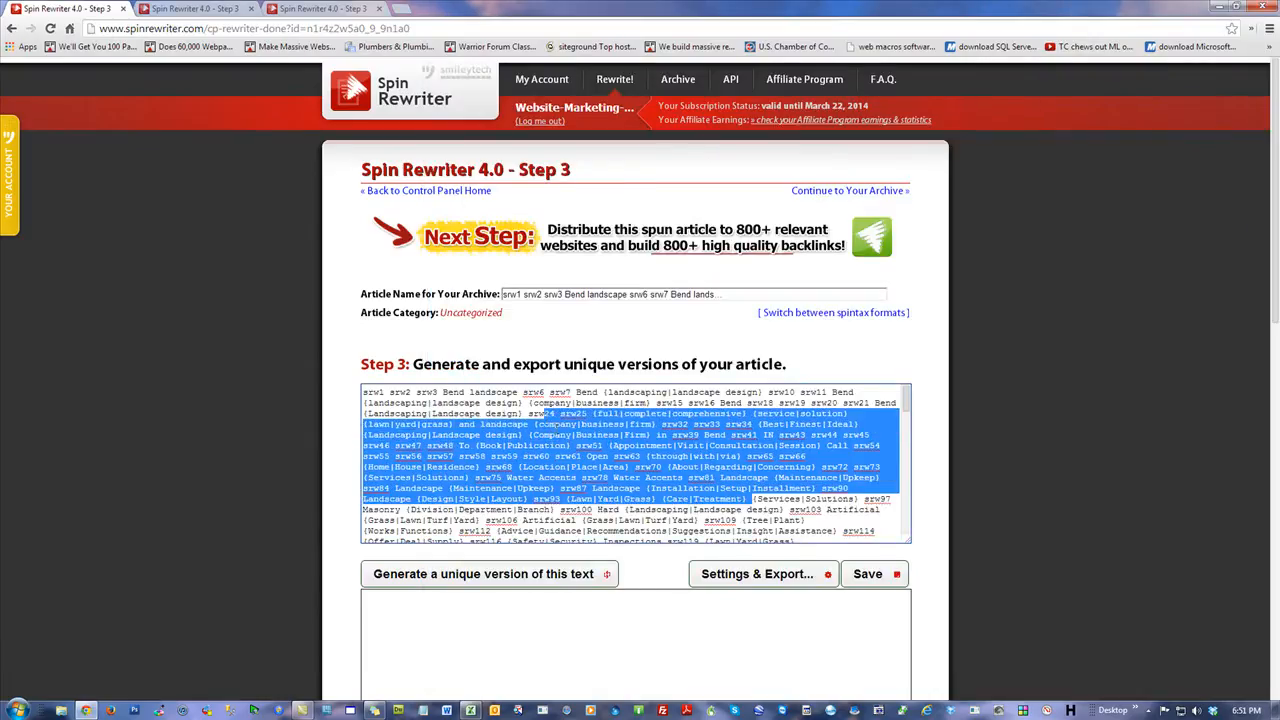
pyautogui.click(397, 406)
# Bring the Excel workbook back and switch to Sheet2.
pyautogui.moveTo(1279, 10); pyautogui.dragTo(762, 0)
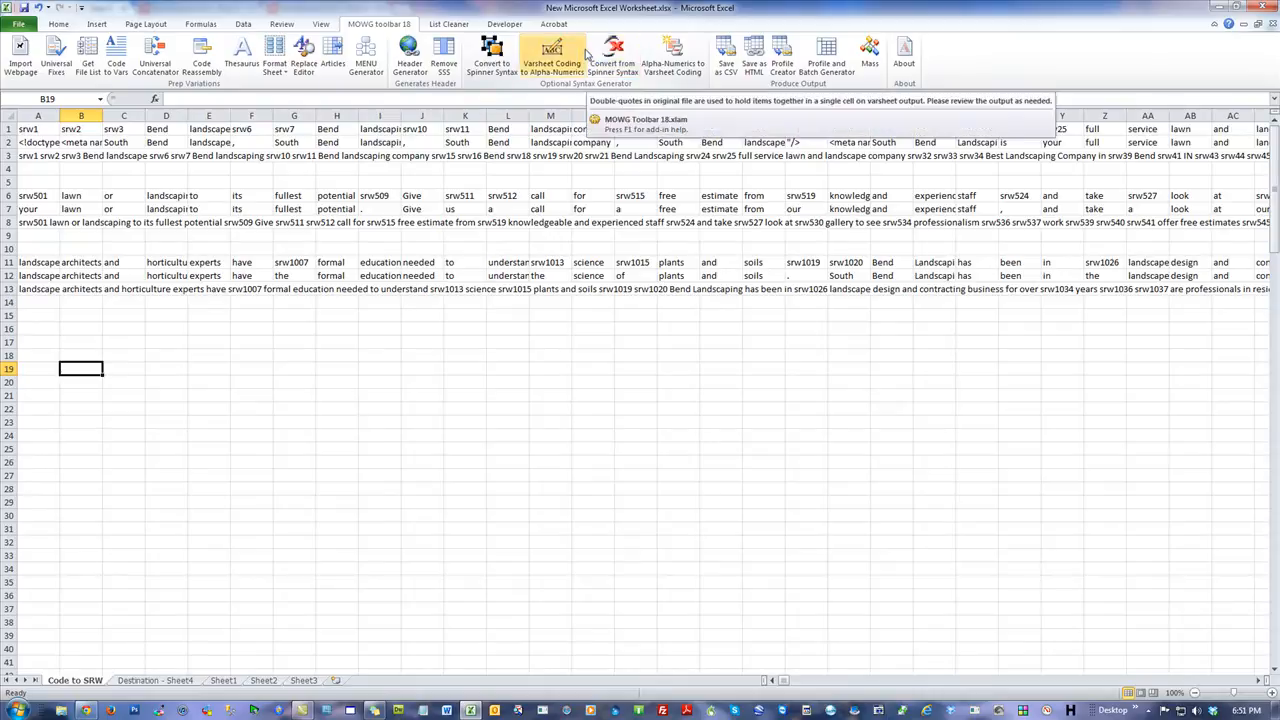
pyautogui.click(200, 341)
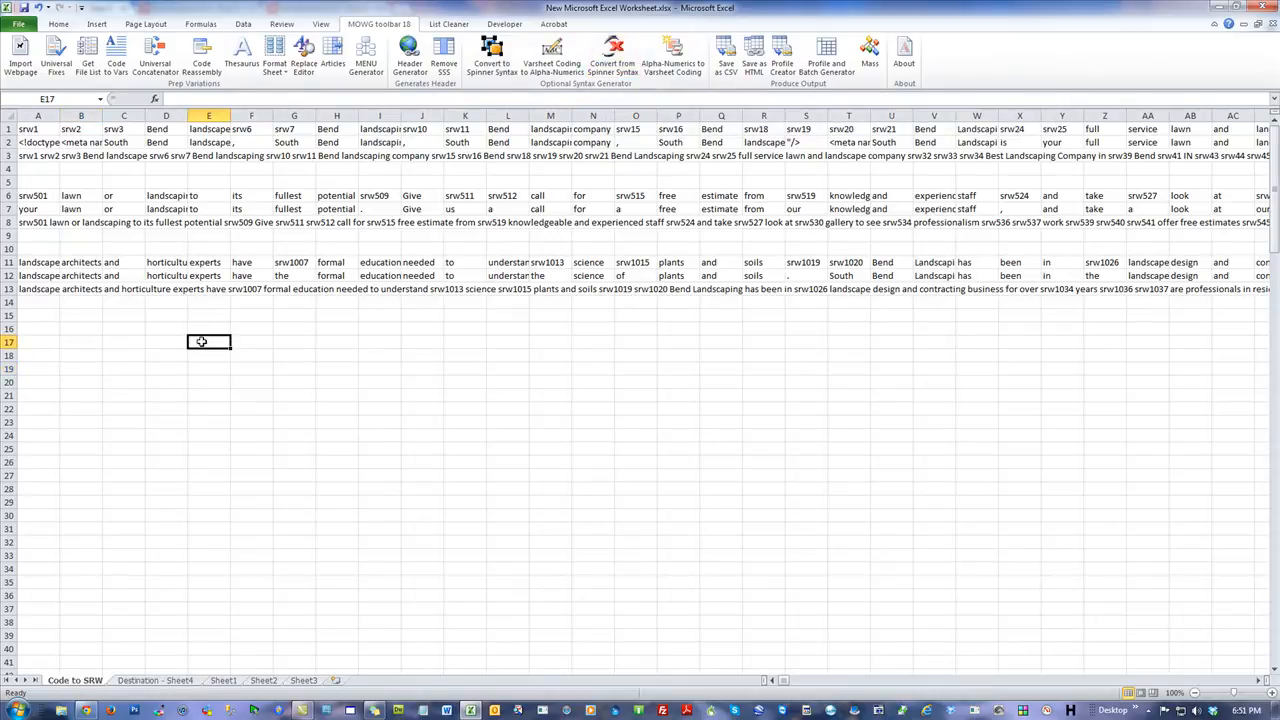
pyautogui.click(263, 680)
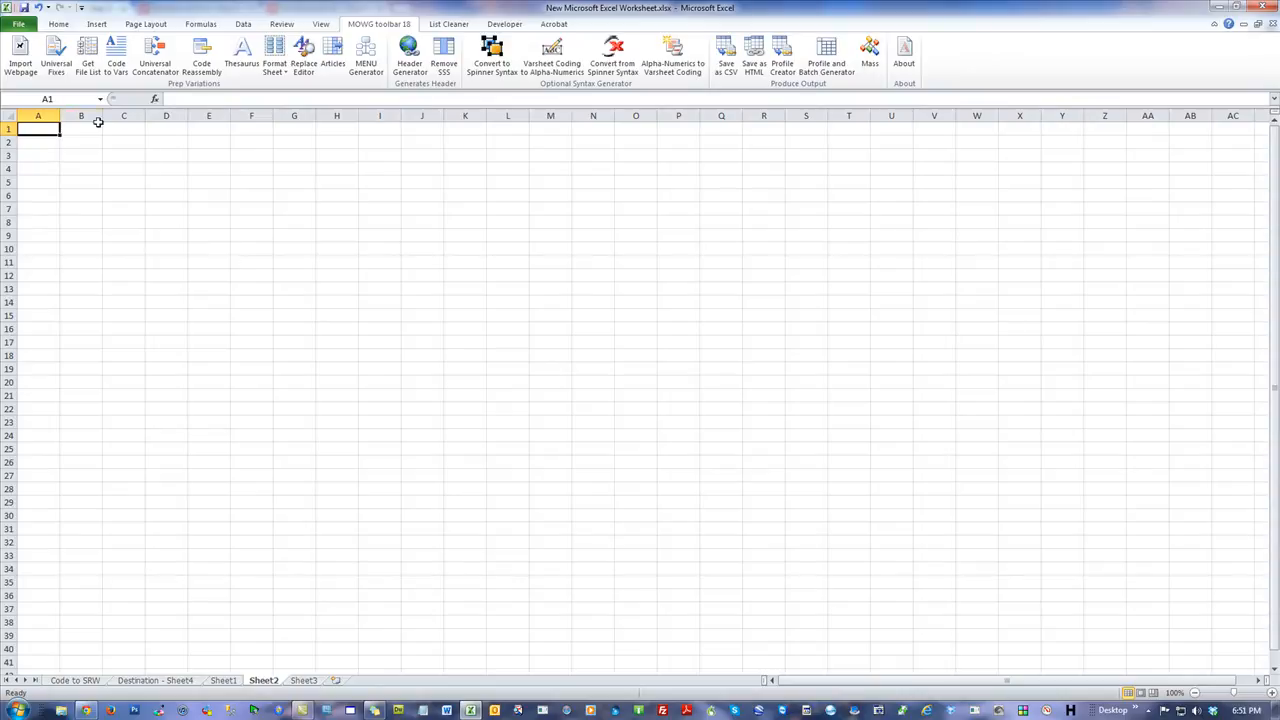
# Place the Excel window beside the browser and paste the first spun article's spintax into cell A1 of Sheet2.
pyautogui.click(64, 212)
pyautogui.click(31, 128)
pyautogui.click(140, 212)
pyautogui.moveTo(273, 7); pyautogui.dragTo(1008, 90)
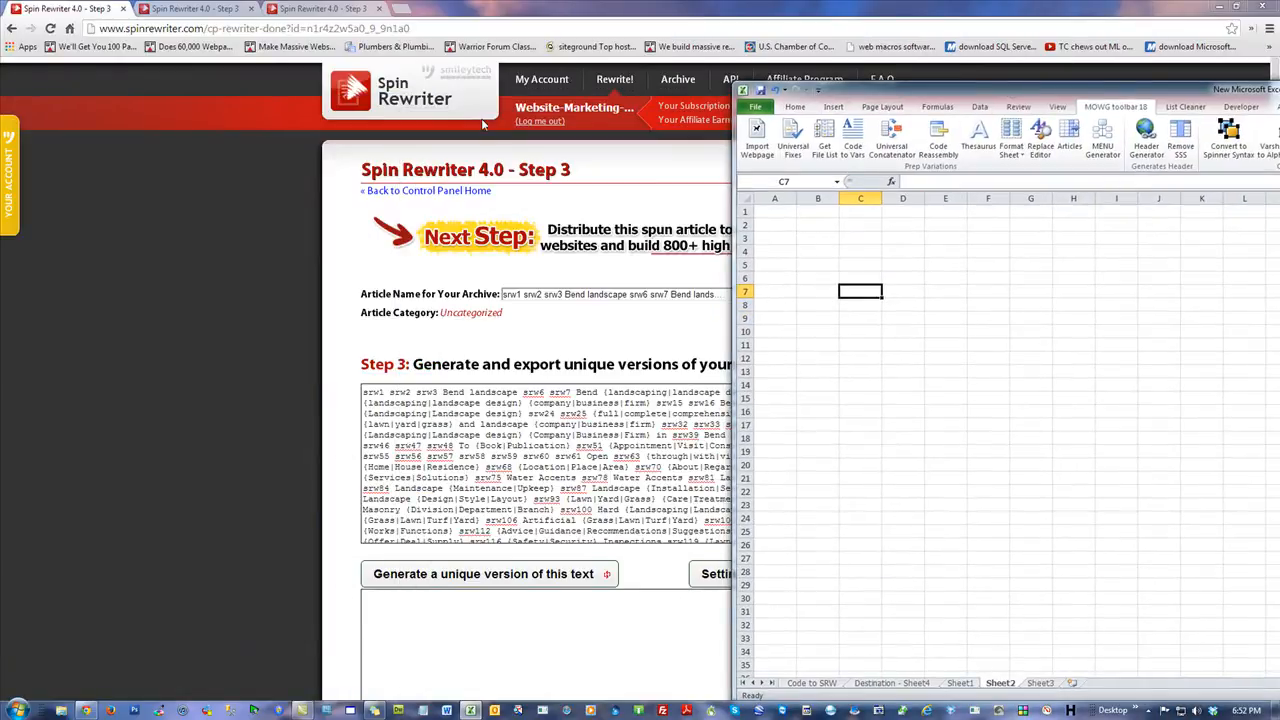
pyautogui.click(428, 410)
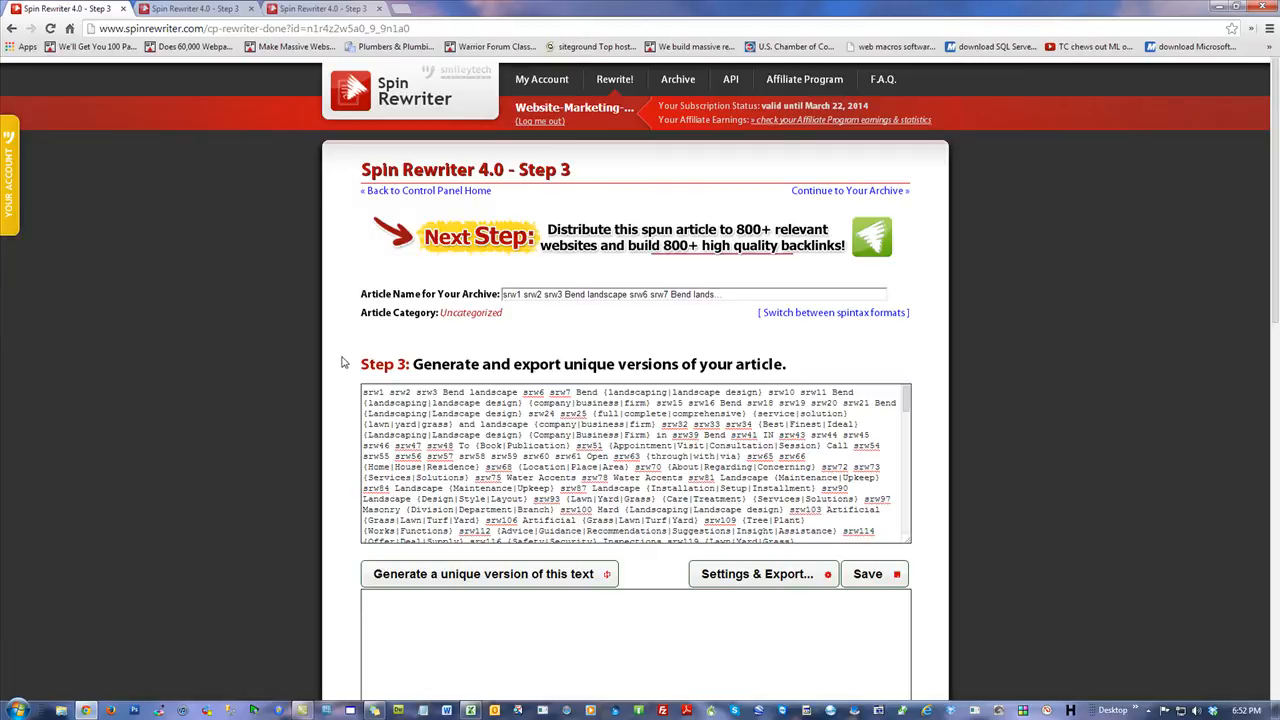
pyautogui.hotkey('ctrl', 'a')
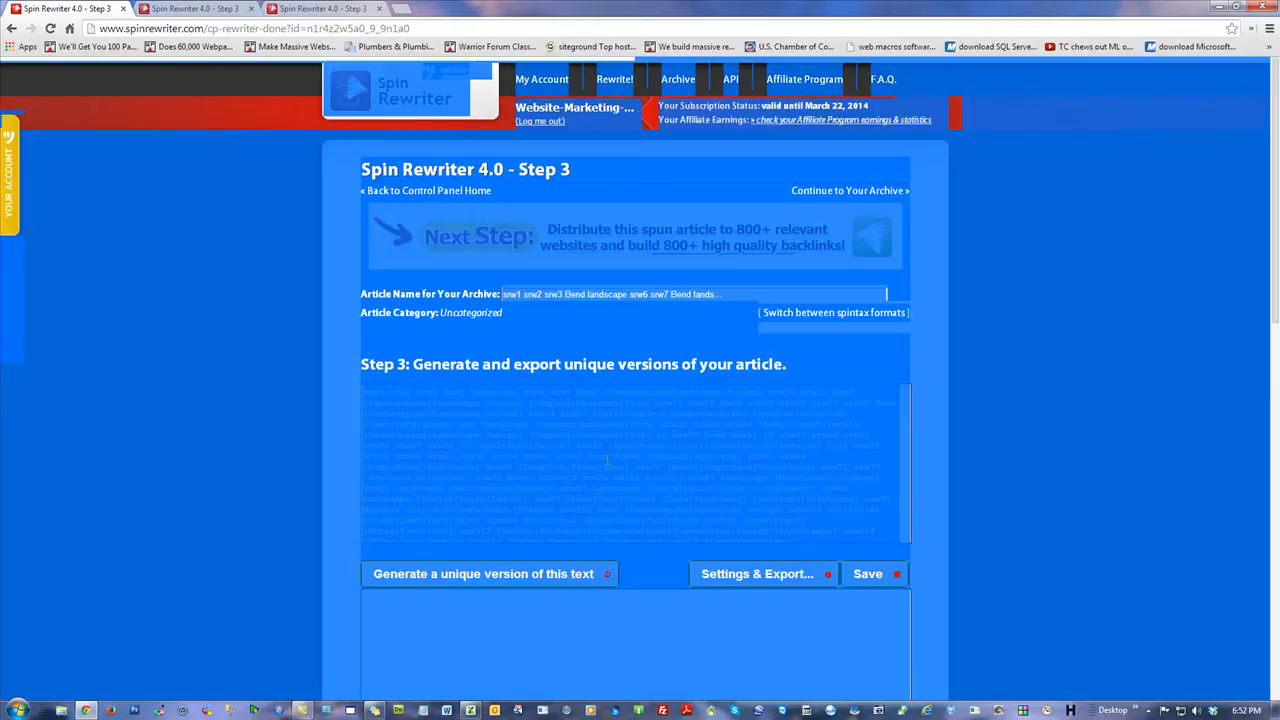
pyautogui.click(603, 459)
pyautogui.hotkey('ctrl', 'a')
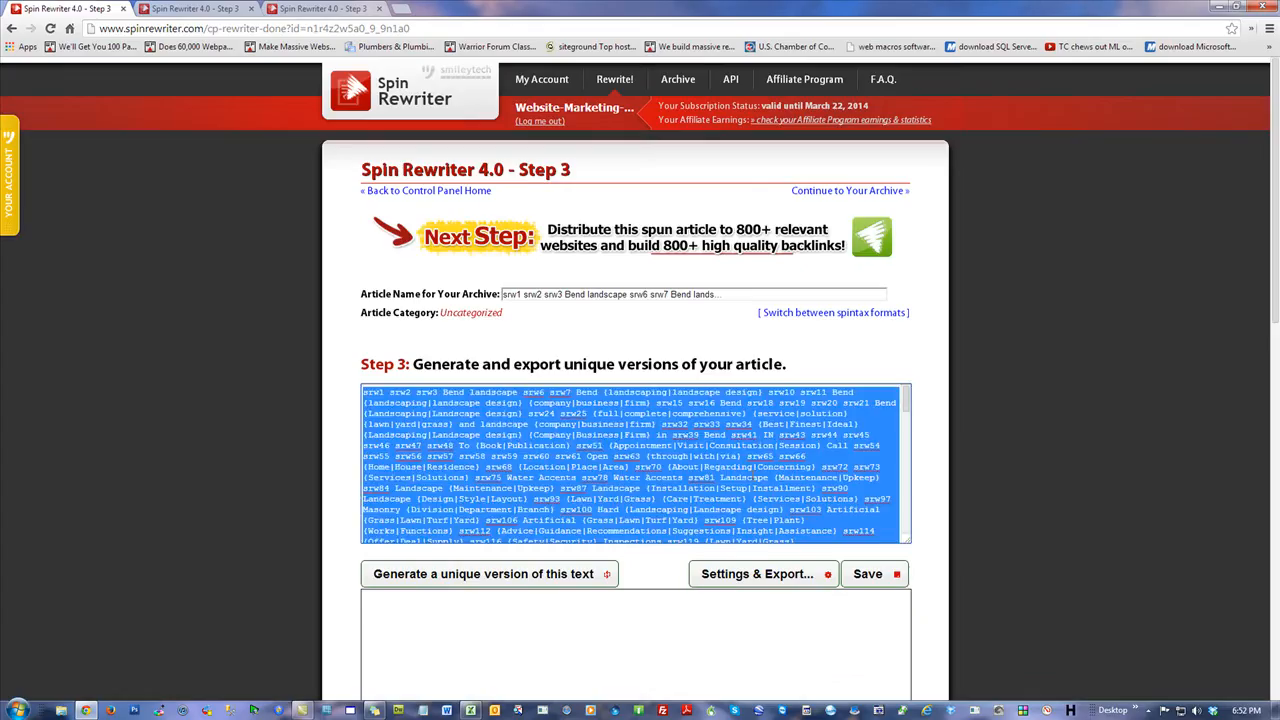
pyautogui.hotkey('alt', 'Tab')
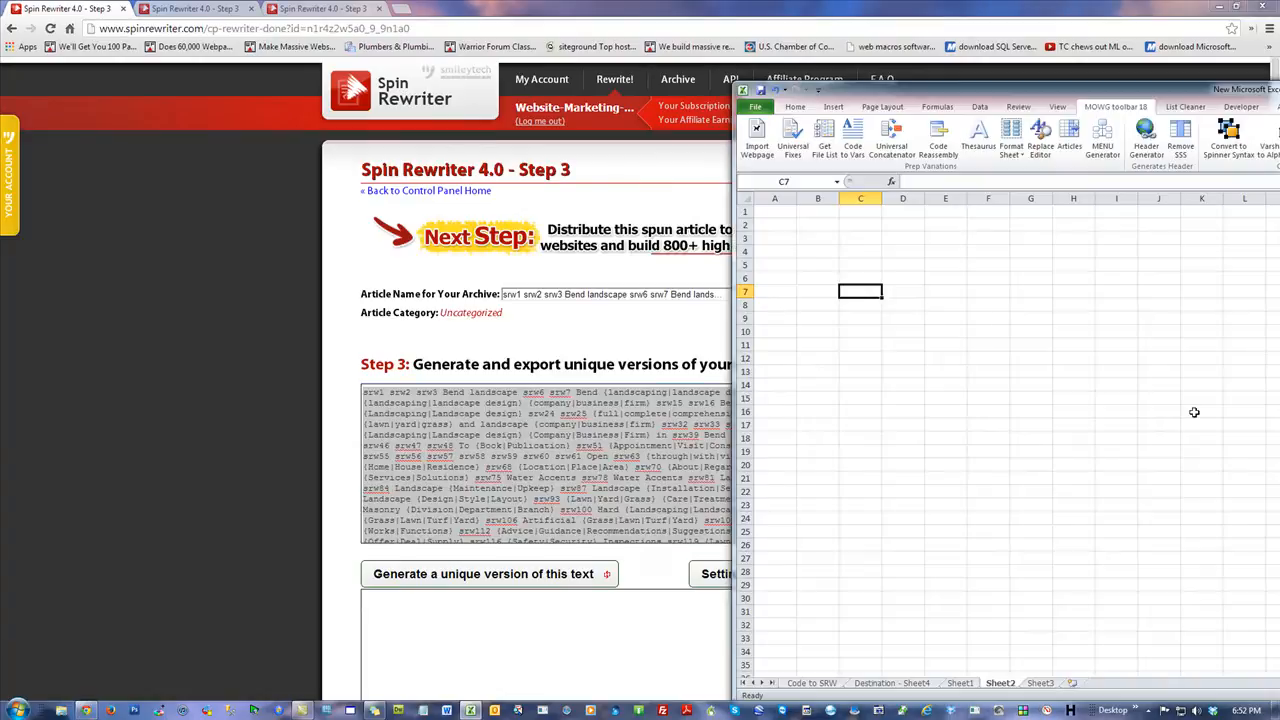
pyautogui.click(771, 212)
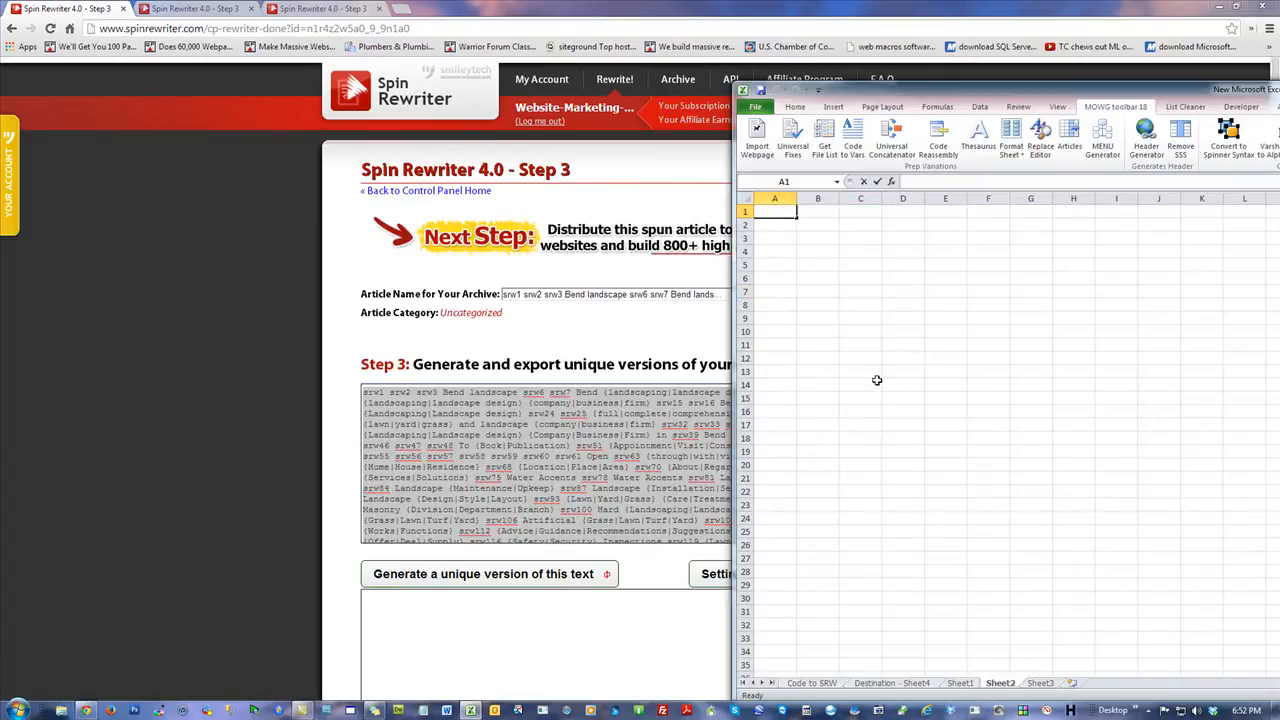
pyautogui.hotkey('ctrl', 'v')
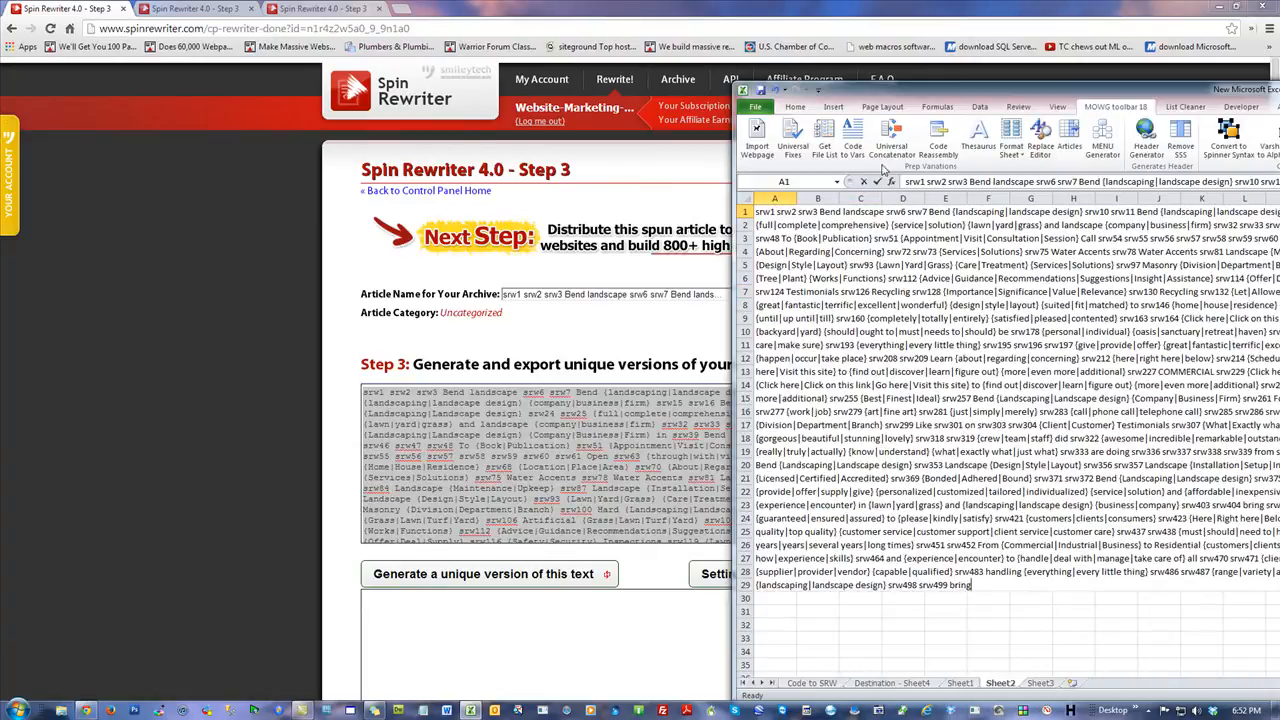
pyautogui.click(877, 182)
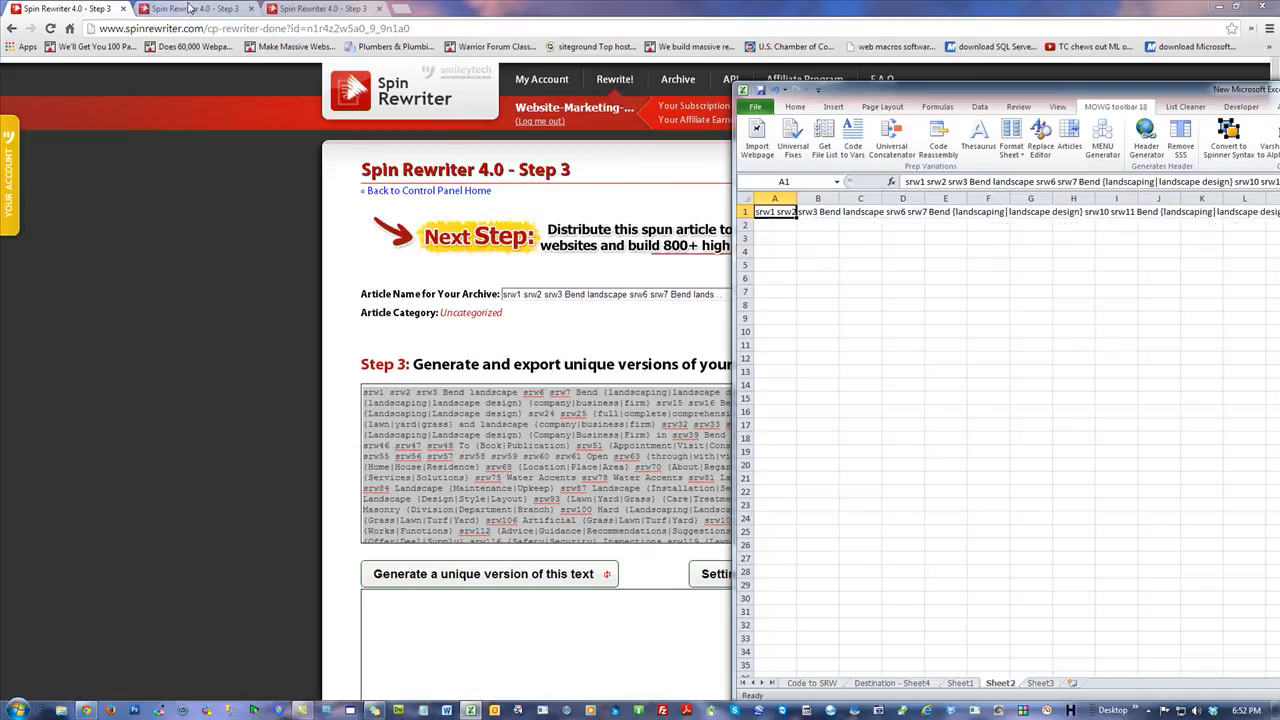
# Copy the second spun article's spintax from its tab and paste it into cell B1.
pyautogui.click(190, 8)
pyautogui.click(430, 444)
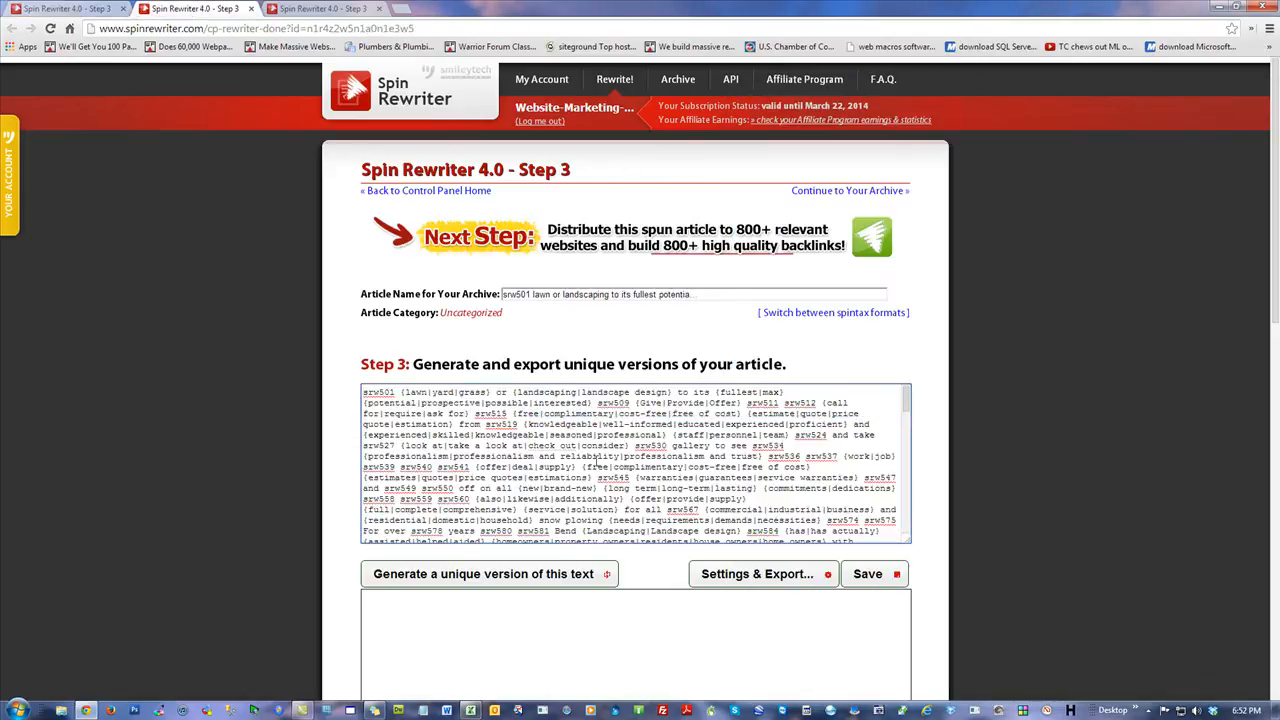
pyautogui.hotkey('ctrl', 'a')
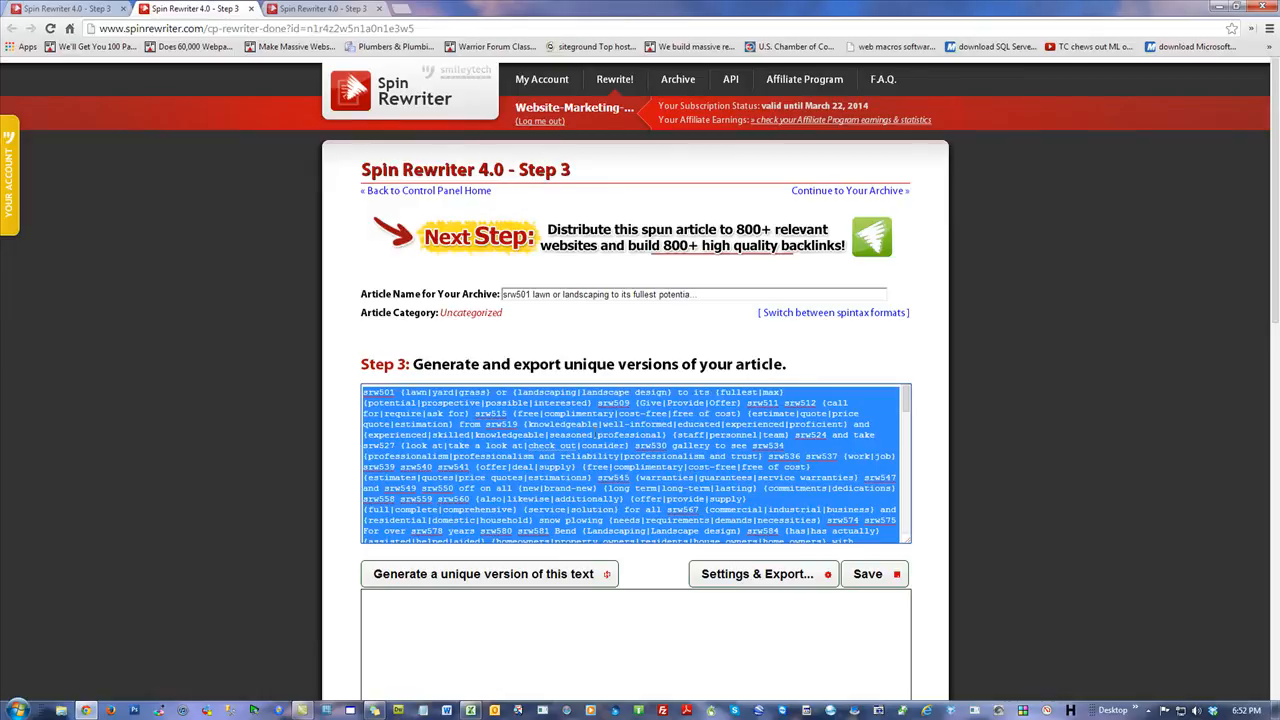
pyautogui.hotkey('alt', 'Tab')
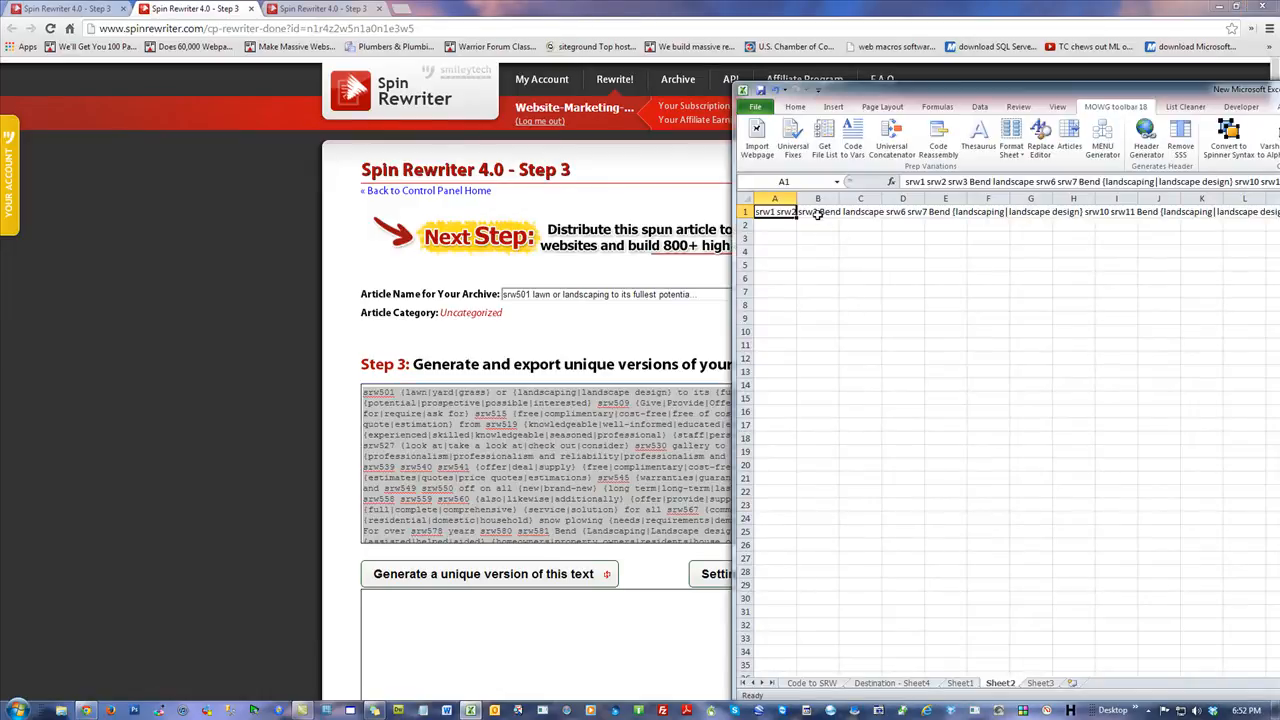
pyautogui.click(817, 213)
pyautogui.hotkey('ctrl', 'v')
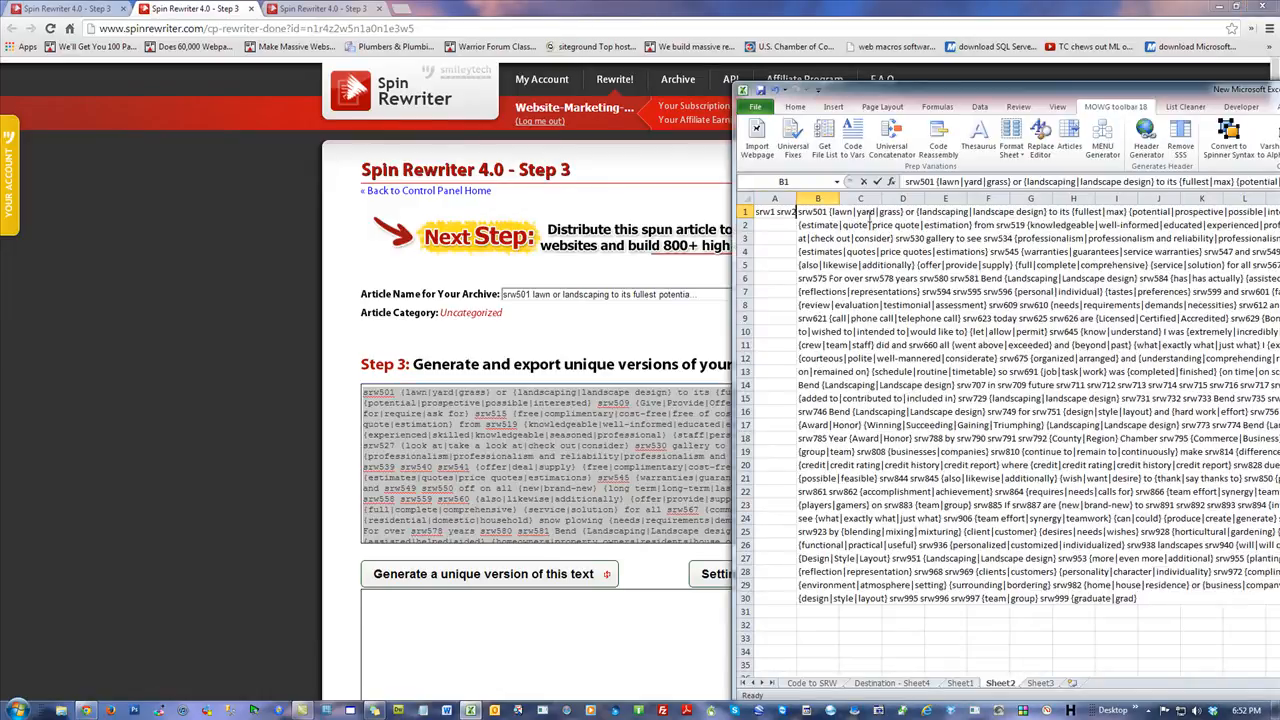
pyautogui.click(878, 182)
# Copy the third spun article's spintax from its tab and paste it into cell C1.
pyautogui.click(784, 213)
pyautogui.click(808, 212)
pyautogui.click(878, 213)
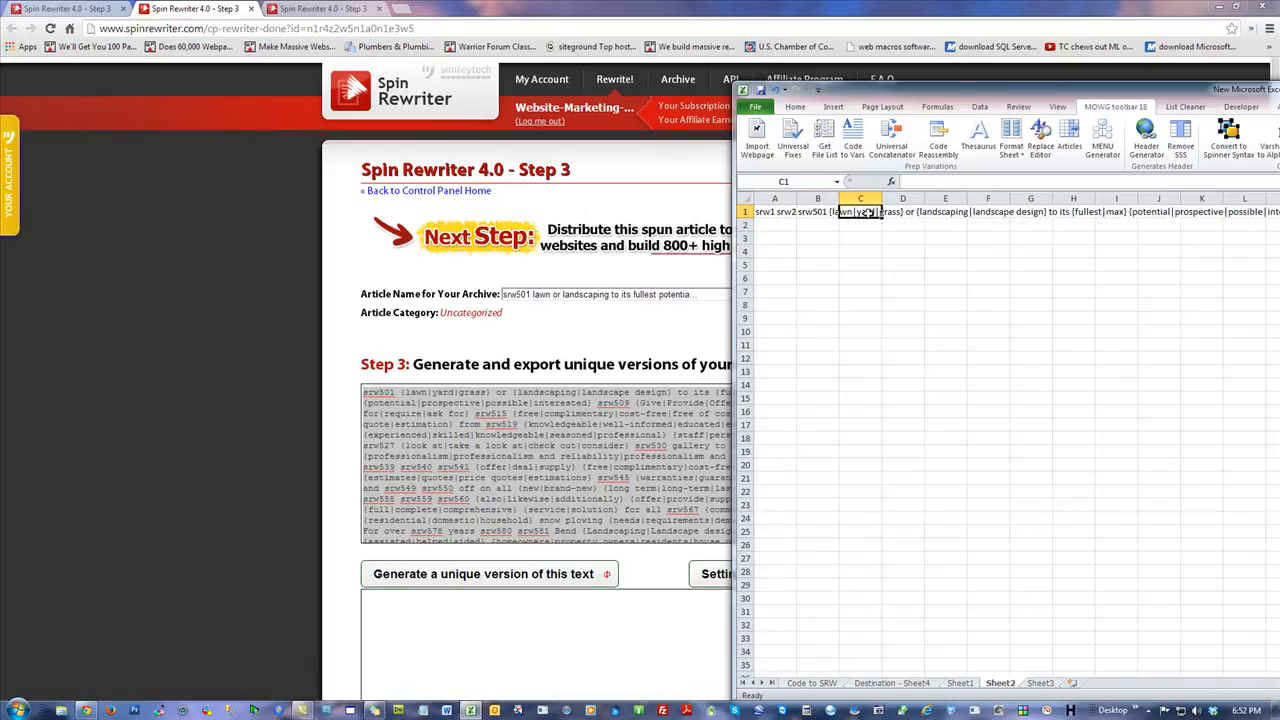
pyautogui.click(316, 12)
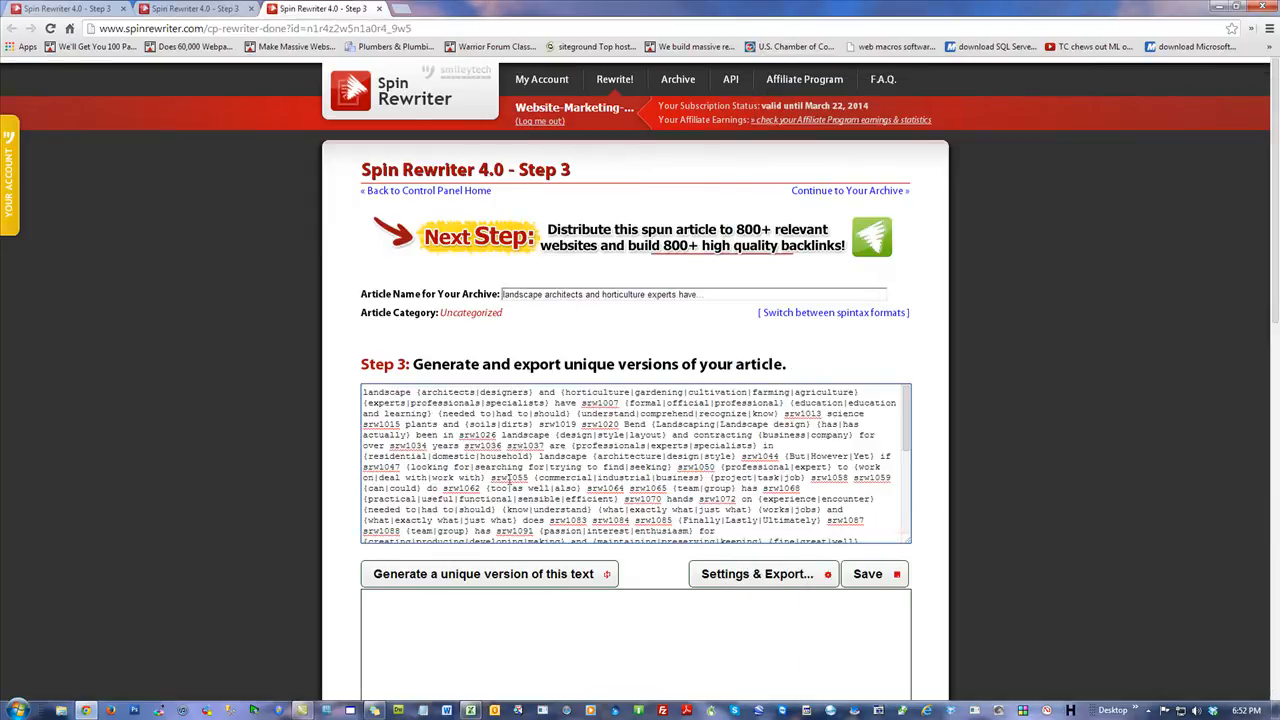
pyautogui.hotkey('ctrl', 'a')
pyautogui.hotkey('alt', 'Tab')
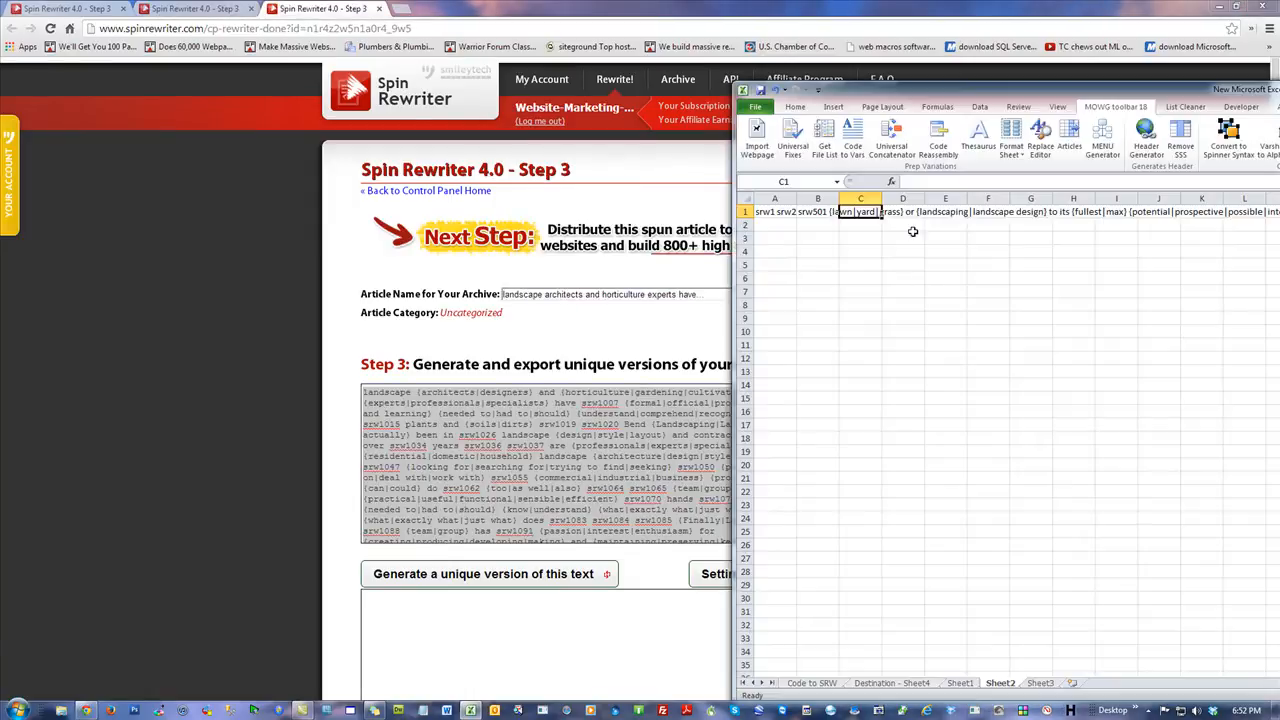
pyautogui.doubleClick(861, 212)
pyautogui.hotkey('ctrl', 'v')
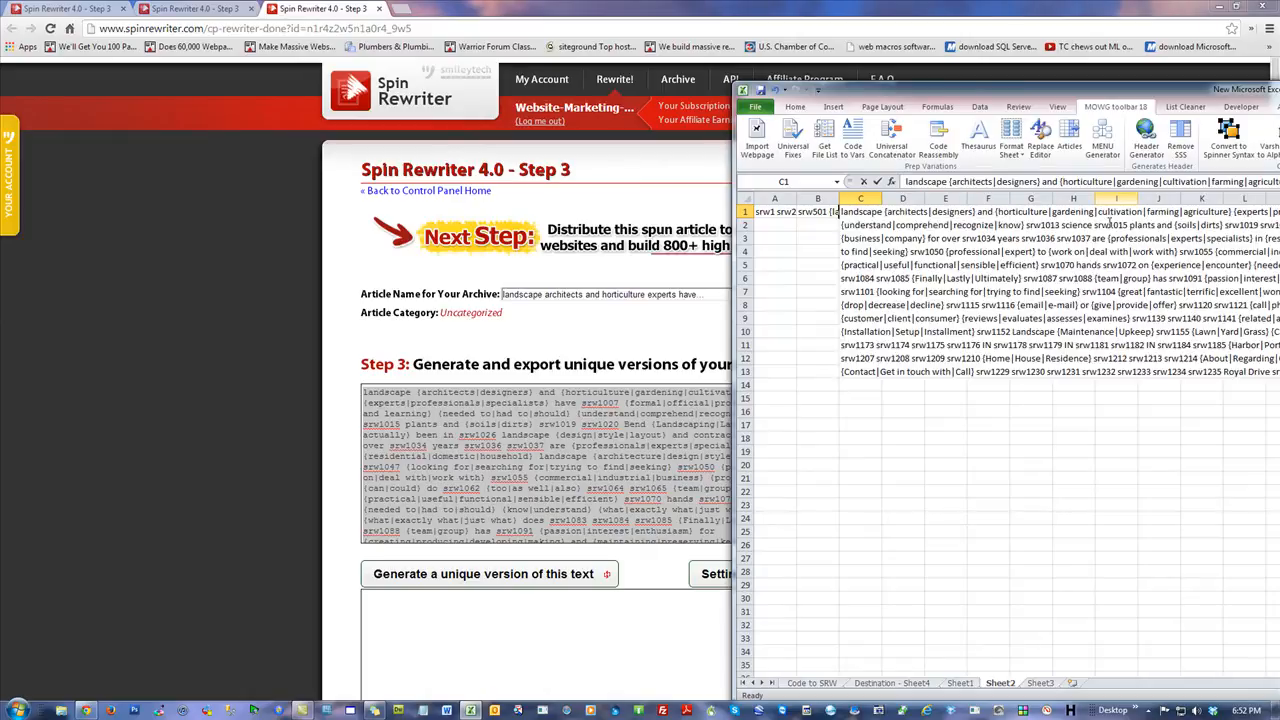
pyautogui.click(877, 181)
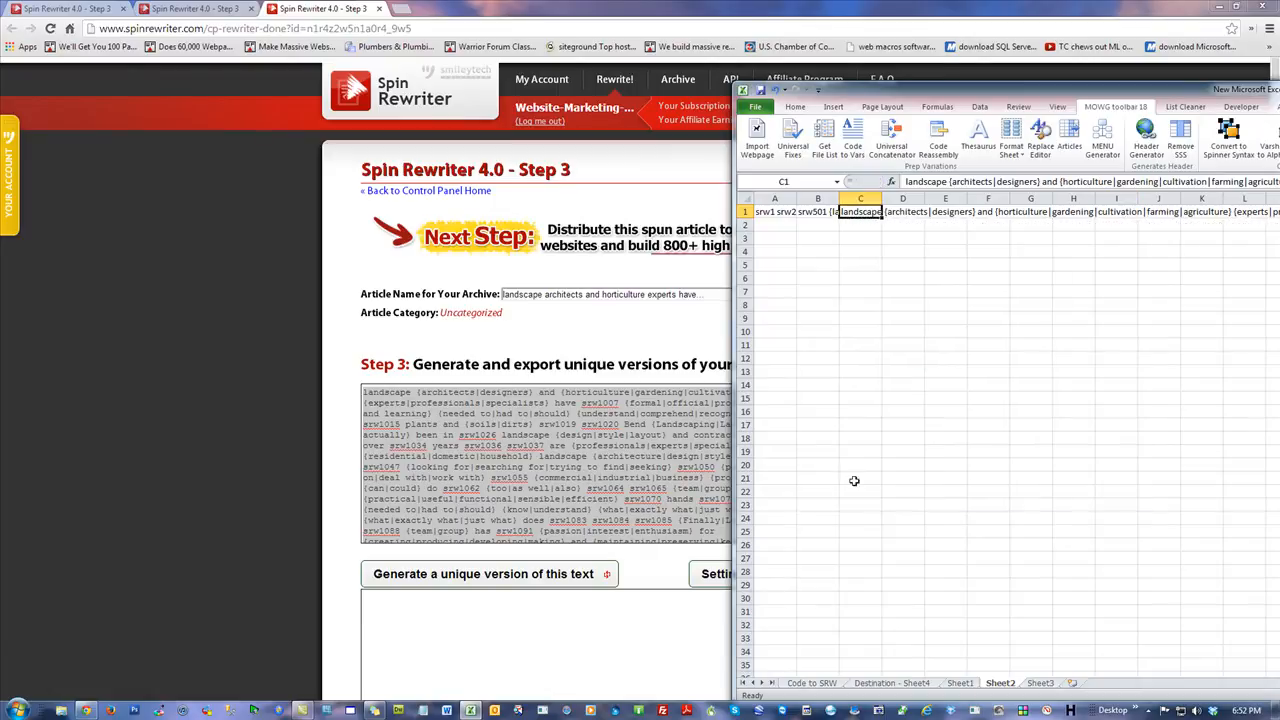
# Inspect the pasted spintax in cells A1 through C1.
pyautogui.click(860, 303)
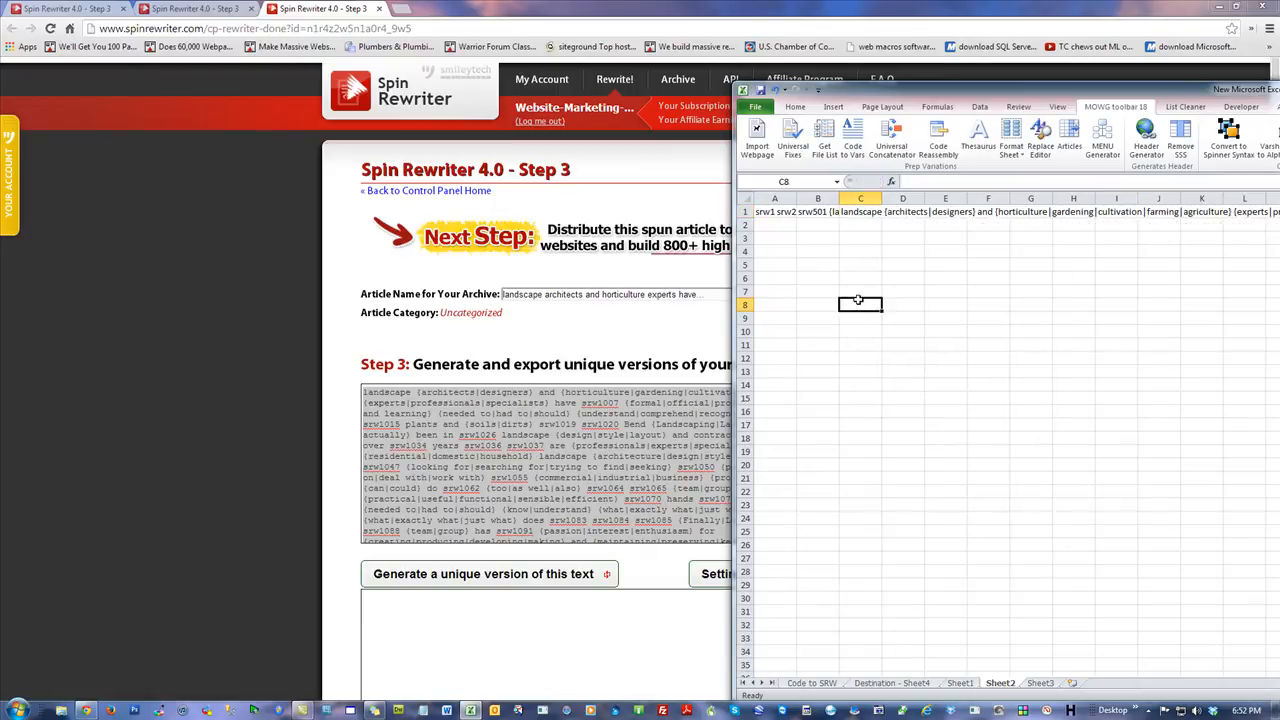
pyautogui.click(747, 211)
pyautogui.click(858, 302)
pyautogui.click(93, 12)
pyautogui.click(195, 8)
pyautogui.click(300, 8)
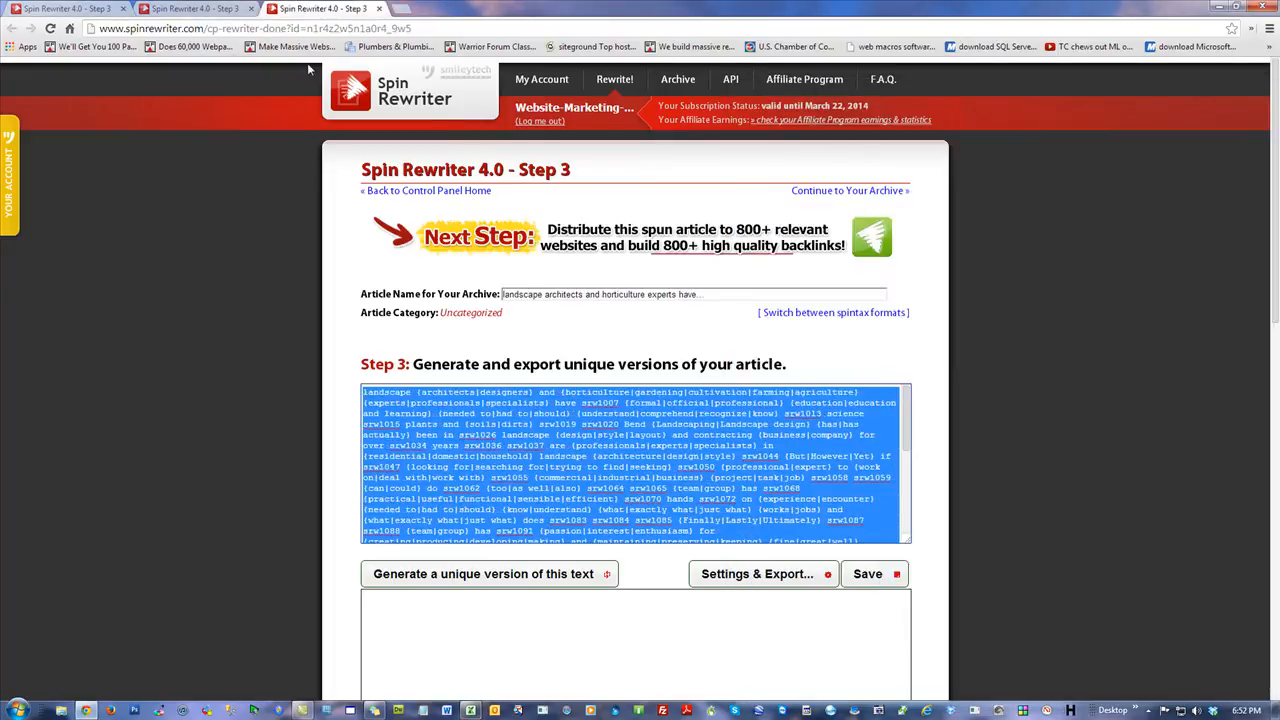
pyautogui.hotkey('alt', 'Tab')
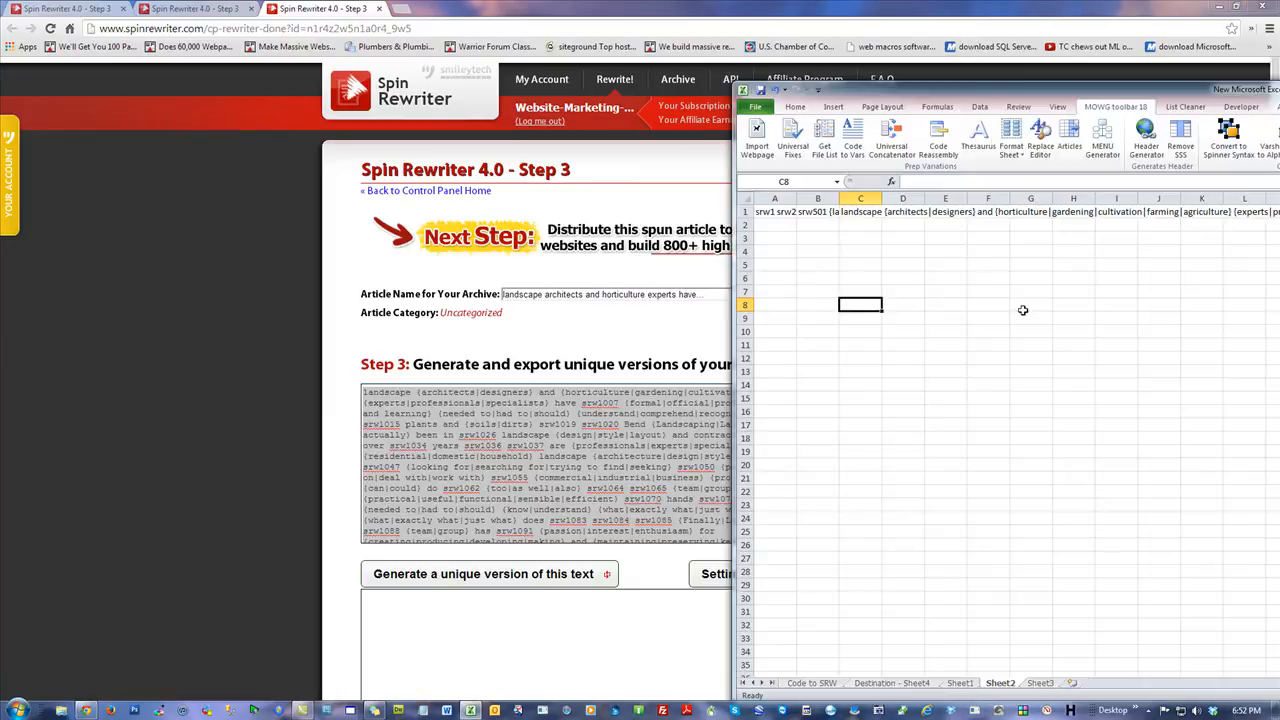
pyautogui.moveTo(1012, 97); pyautogui.dragTo(337, 14)
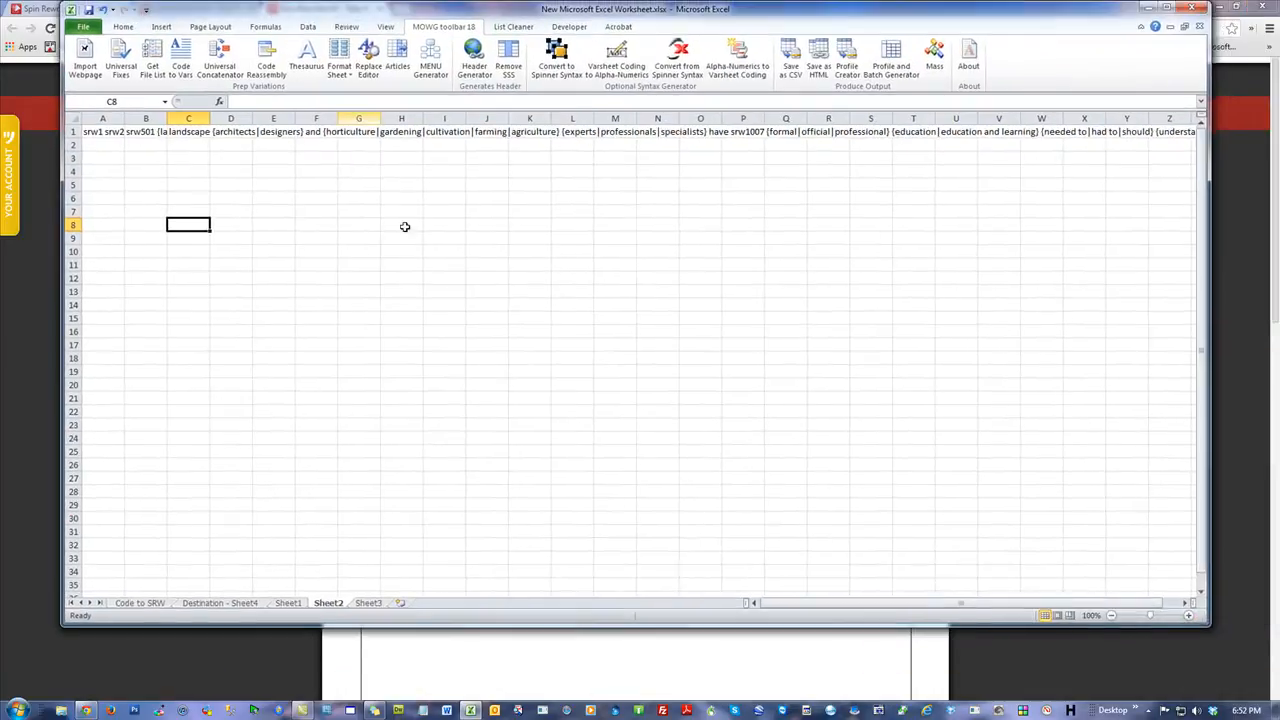
pyautogui.click(117, 131)
pyautogui.click(147, 131)
pyautogui.click(202, 131)
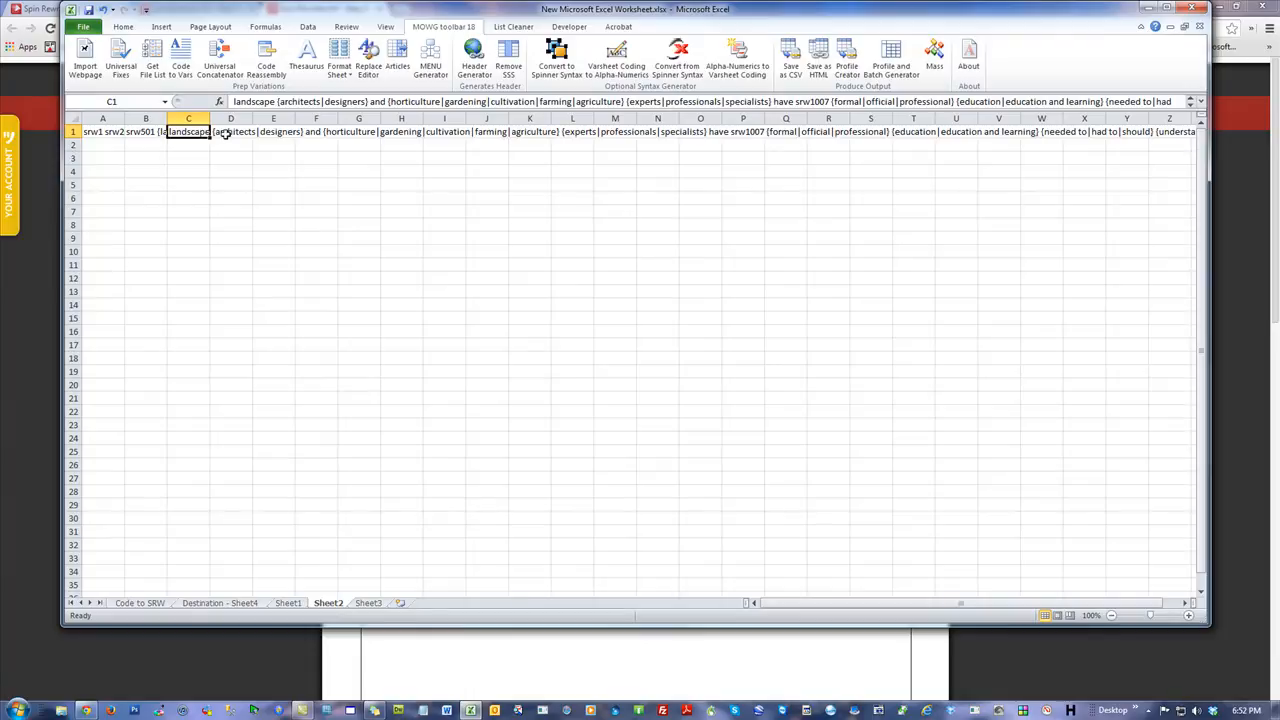
pyautogui.click(116, 133)
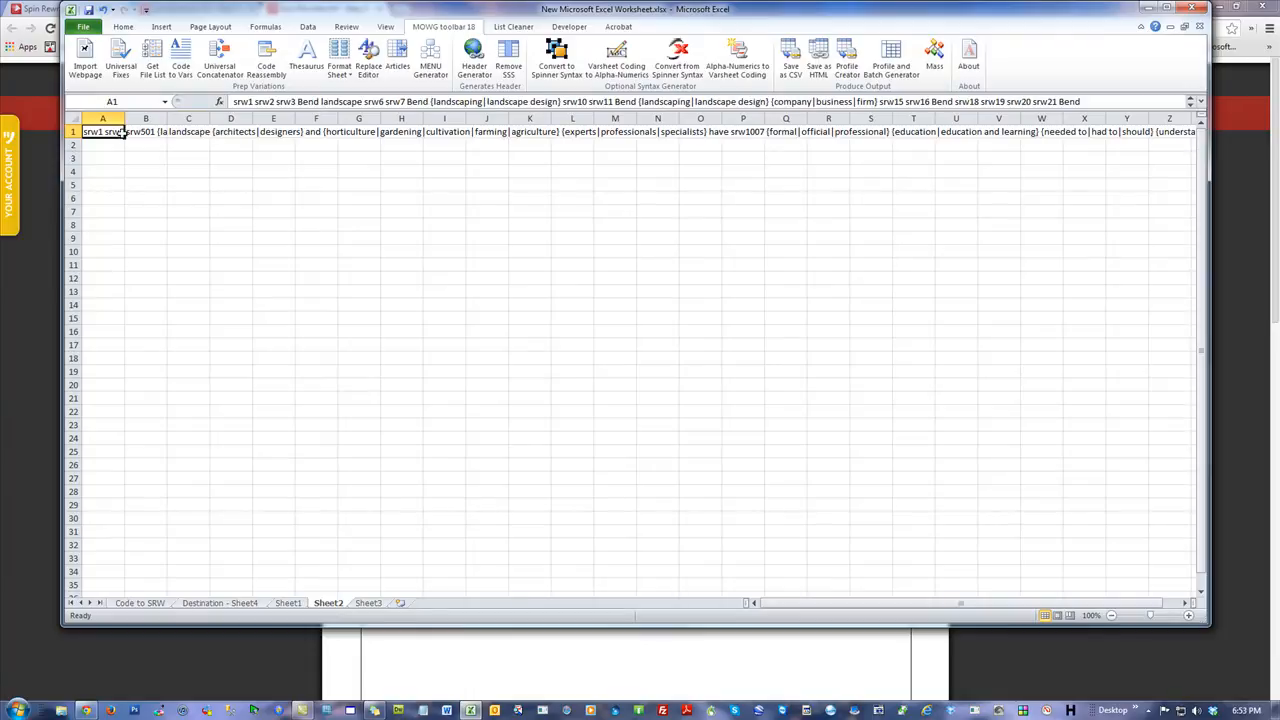
pyautogui.click(138, 131)
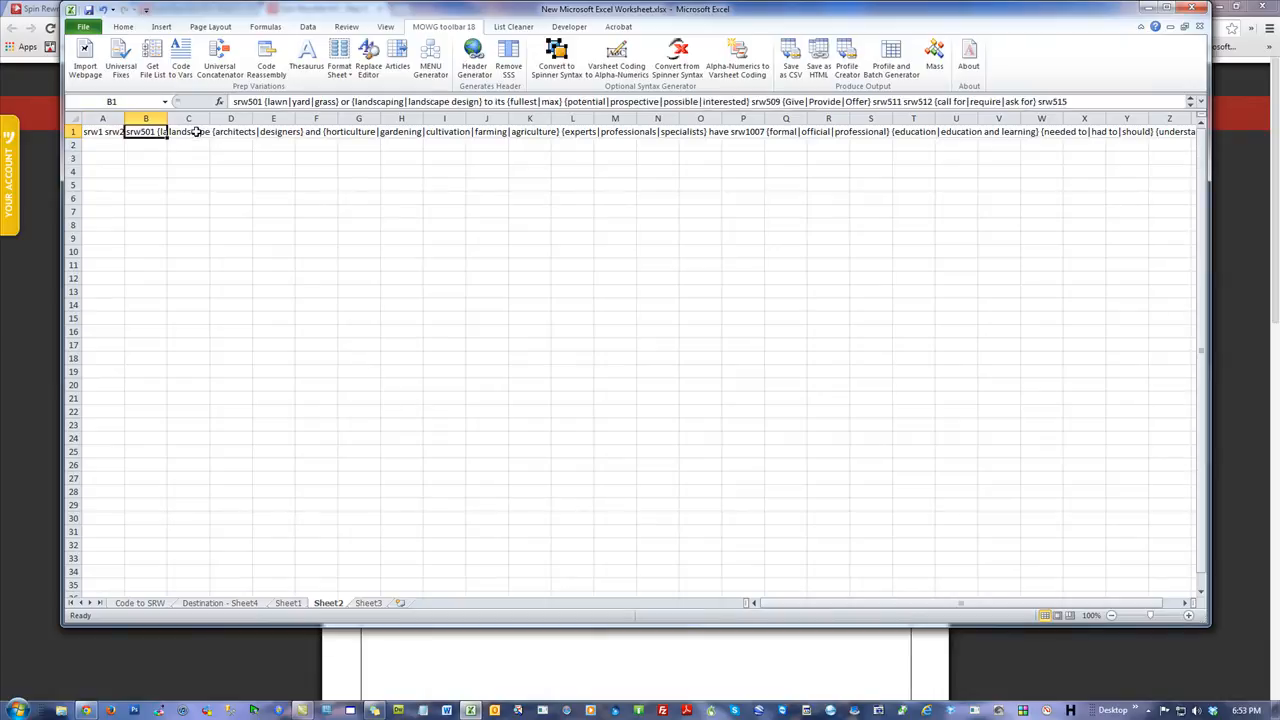
pyautogui.click(196, 132)
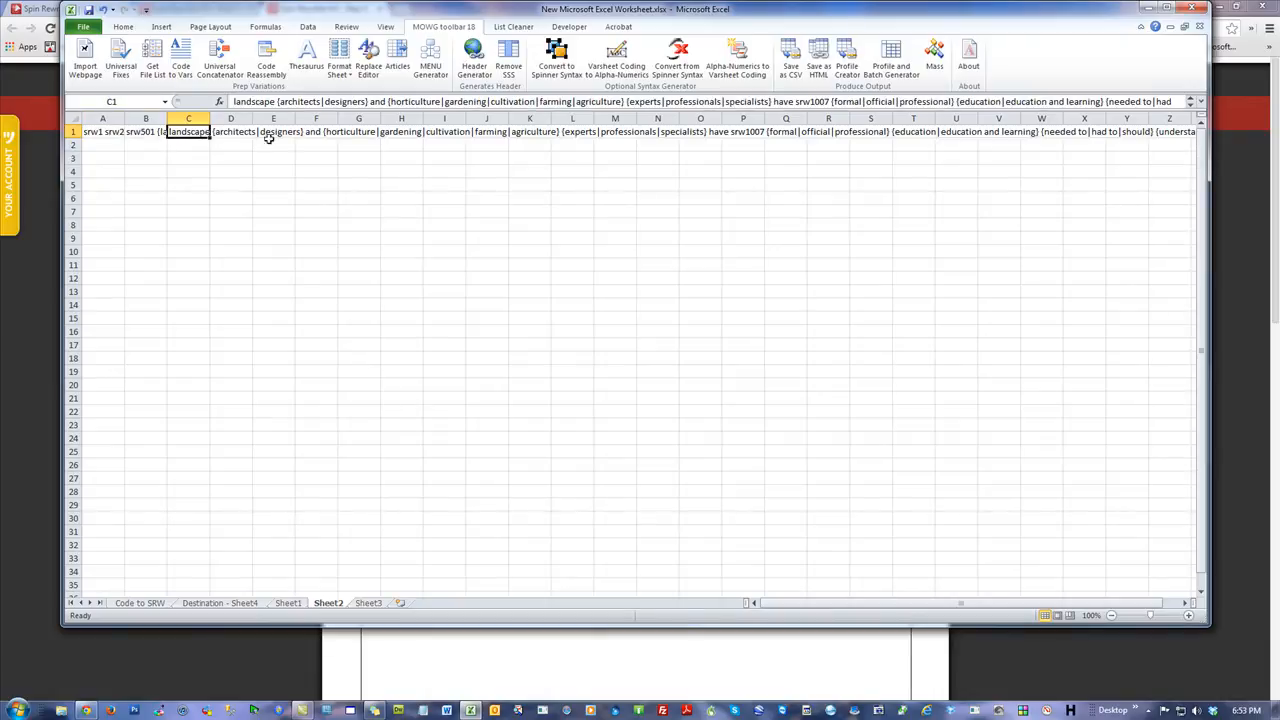
# Split the pasted code into separate cells with Convert from Spinner Syntax.
pyautogui.click(244, 131)
pyautogui.click(266, 131)
pyautogui.click(316, 133)
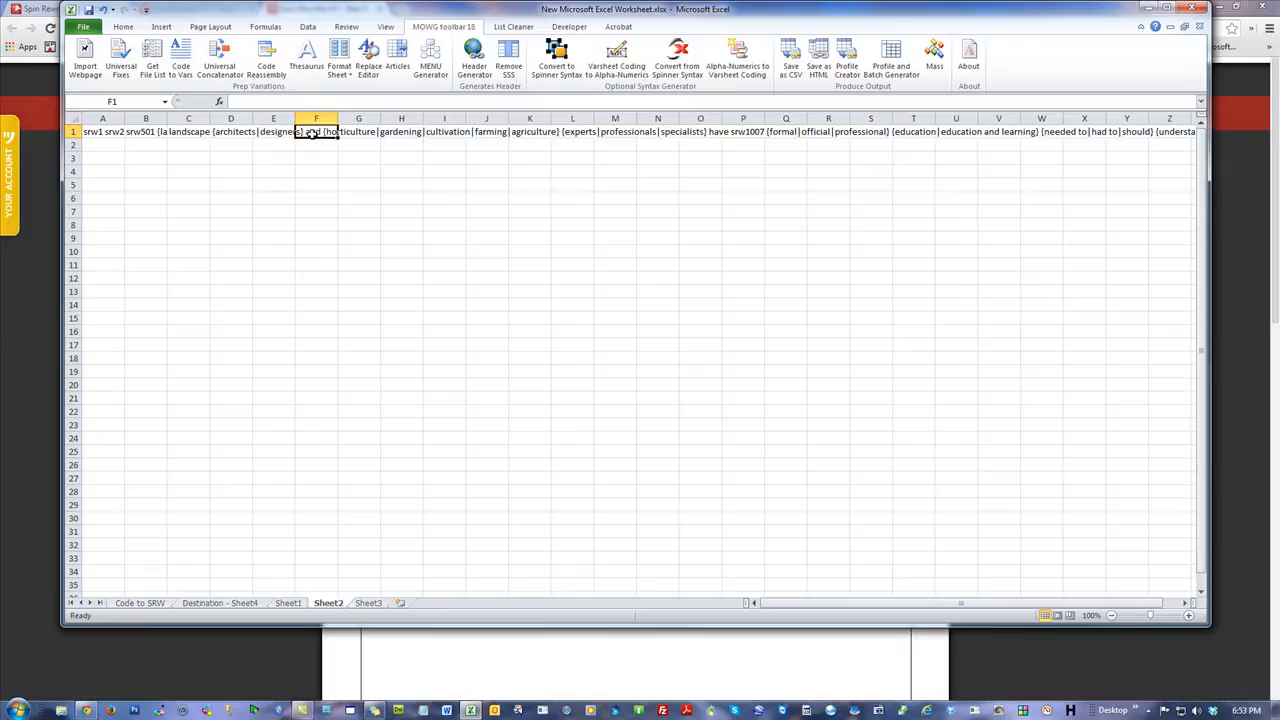
pyautogui.click(232, 133)
pyautogui.click(288, 133)
pyautogui.click(300, 159)
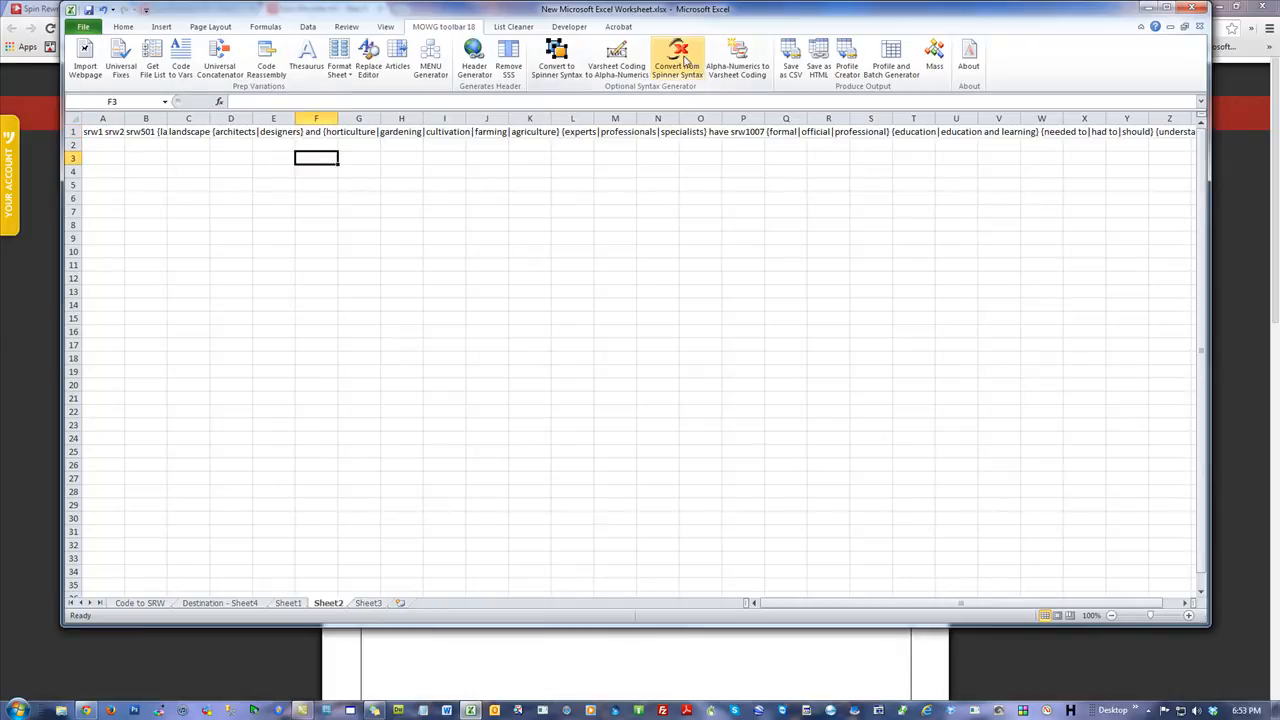
pyautogui.click(679, 57)
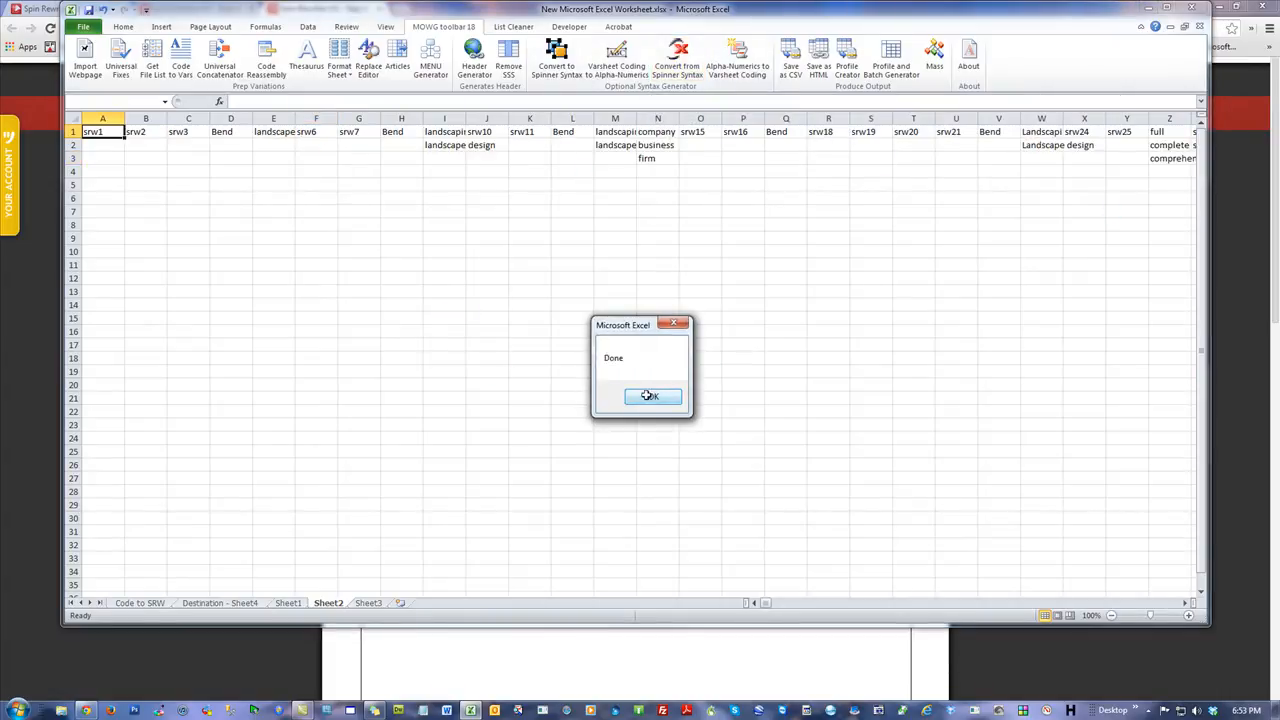
pyautogui.click(651, 398)
# Restore the original code in place of the placeholder tags with Alpha-Numerics to Varsheet Coding.
pyautogui.moveTo(766, 604)
pyautogui.mouseDown()
pyautogui.moveTo(1008, 604)
pyautogui.moveTo(765, 606)
pyautogui.mouseUp()
pyautogui.click(141, 131)
pyautogui.click(193, 133)
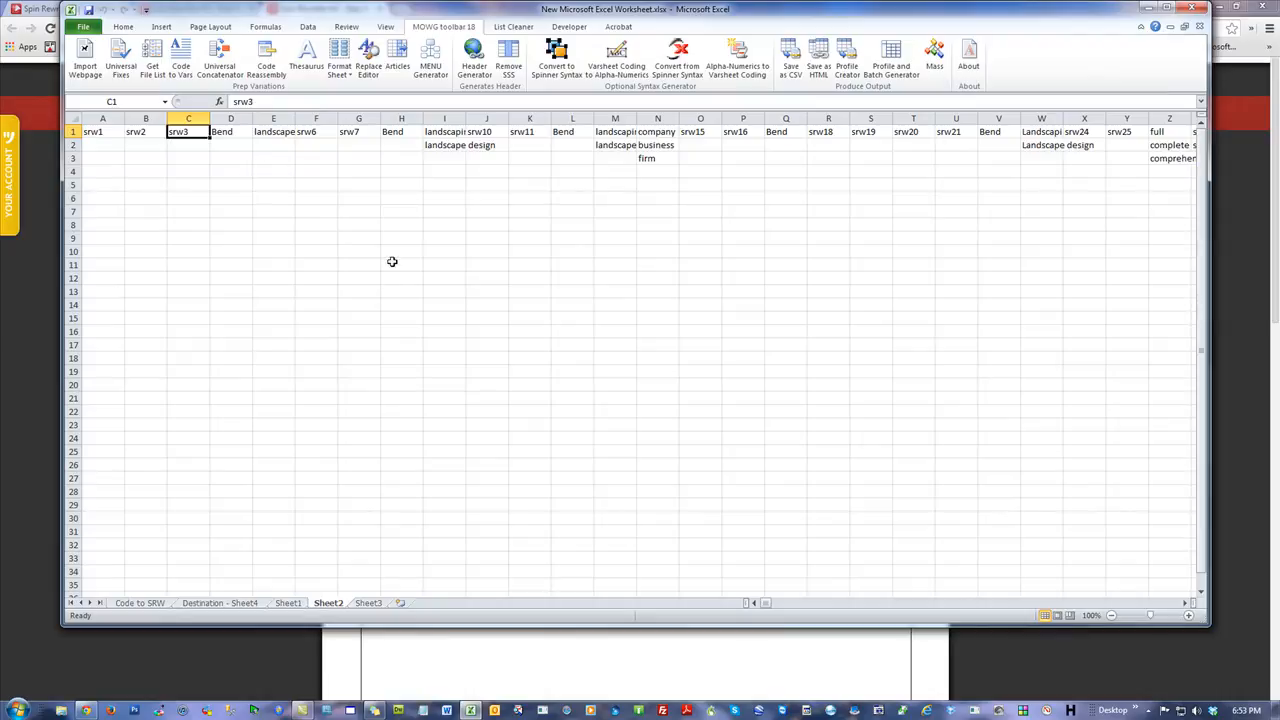
pyautogui.click(711, 290)
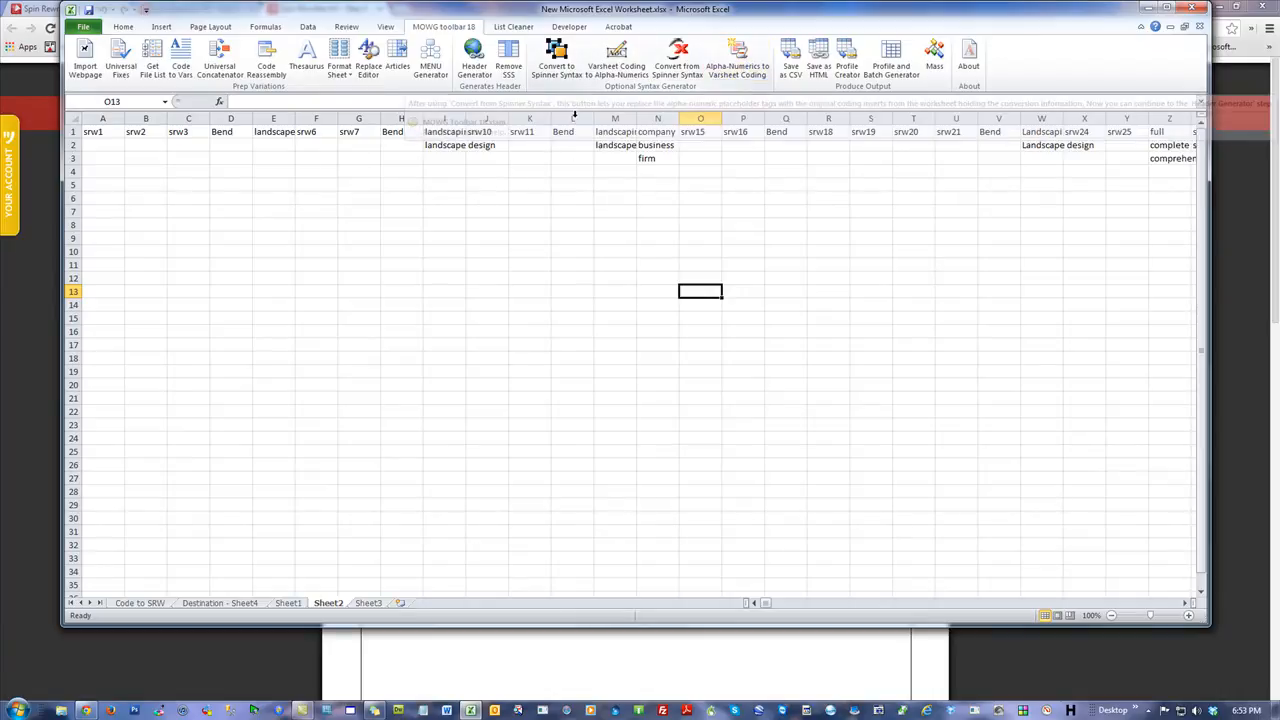
pyautogui.click(103, 131)
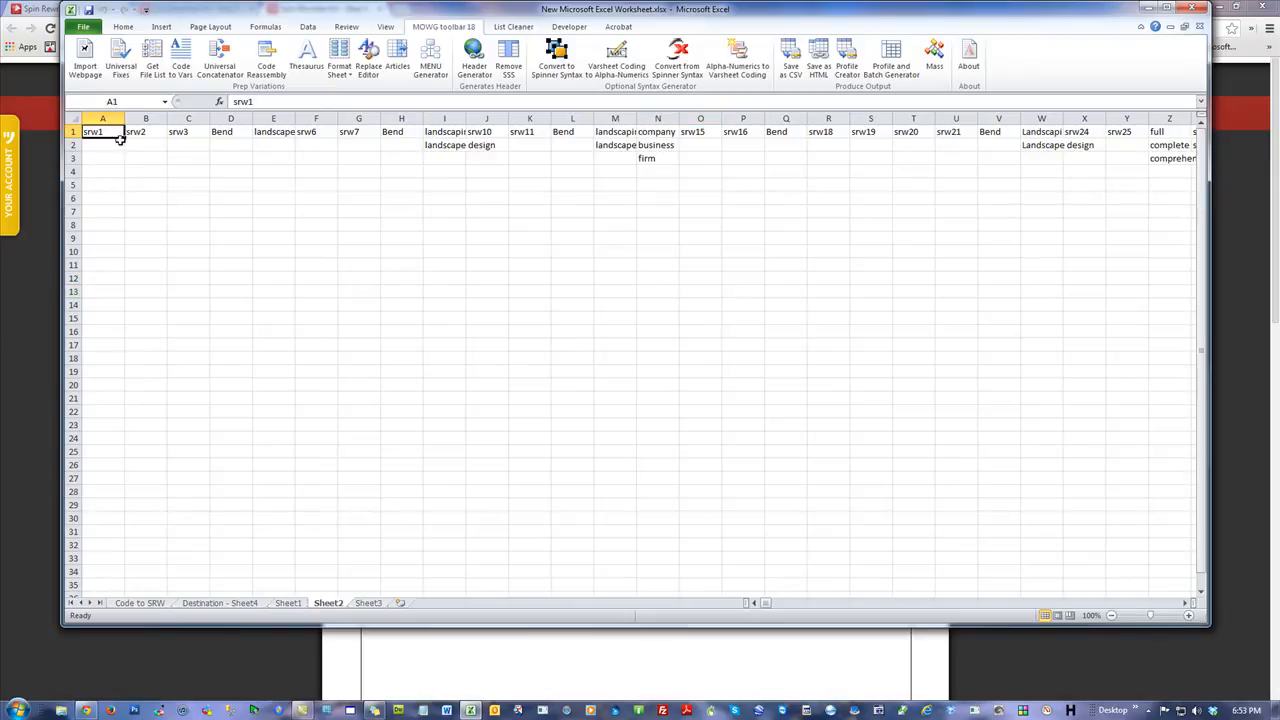
pyautogui.click(737, 57)
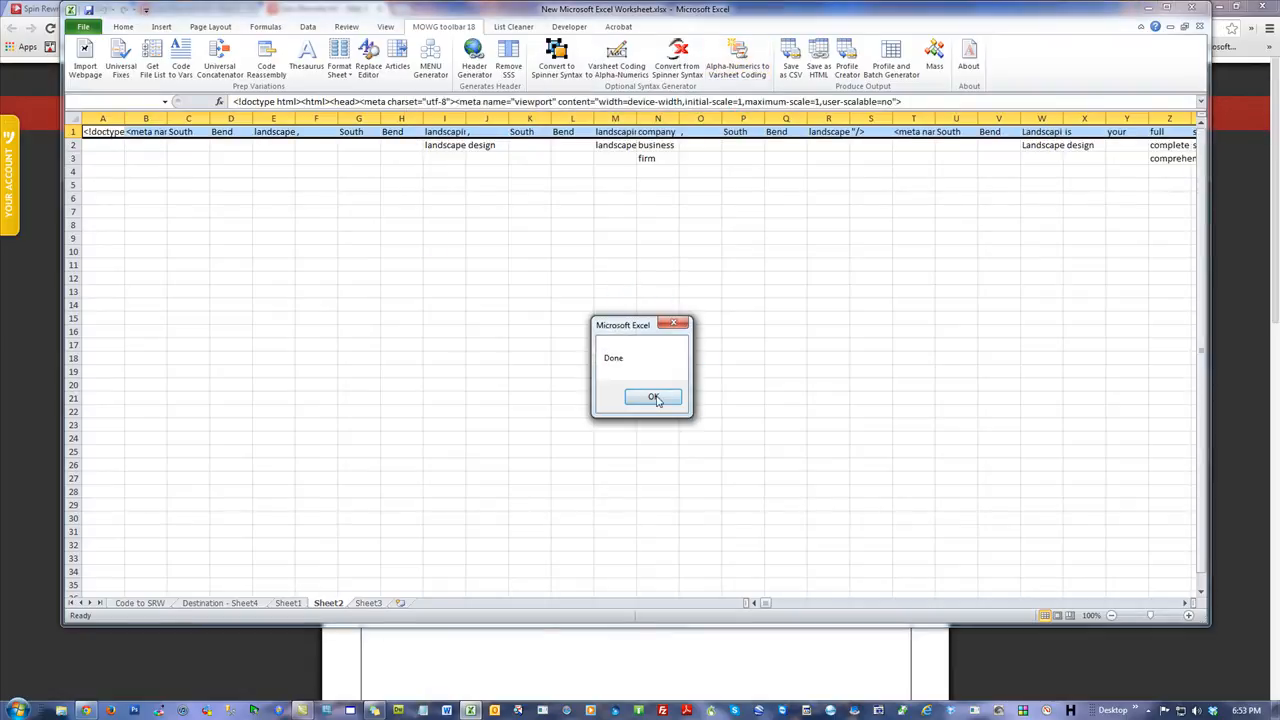
pyautogui.press('Return')
# Inspect the restored code in the first row's cells.
pyautogui.click(269, 234)
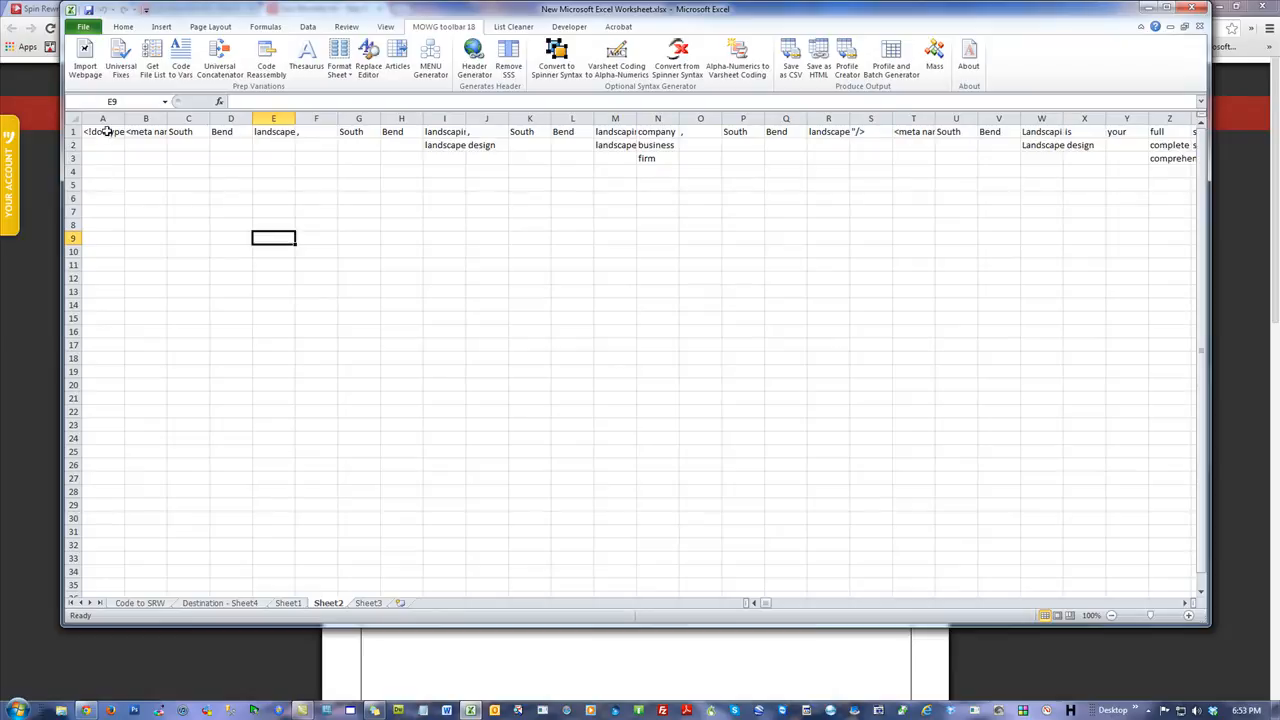
pyautogui.click(105, 132)
pyautogui.click(148, 132)
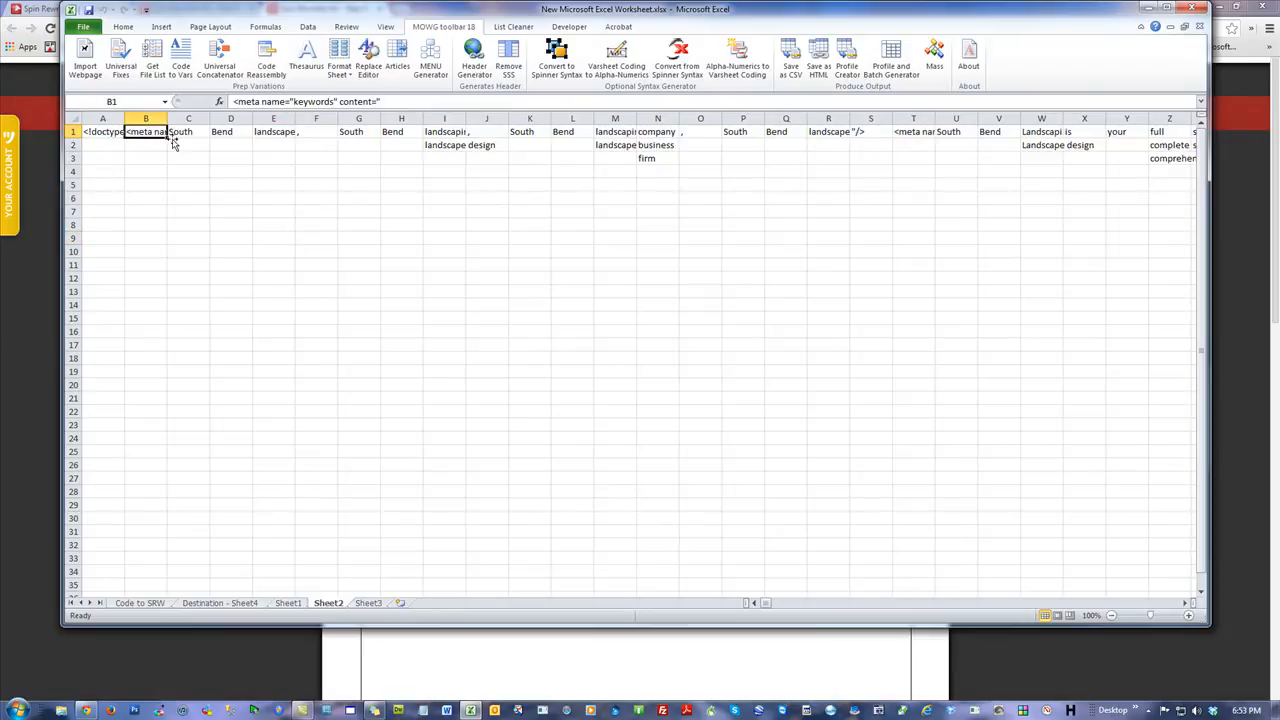
pyautogui.click(311, 225)
pyautogui.click(185, 132)
pyautogui.click(232, 131)
pyautogui.click(289, 136)
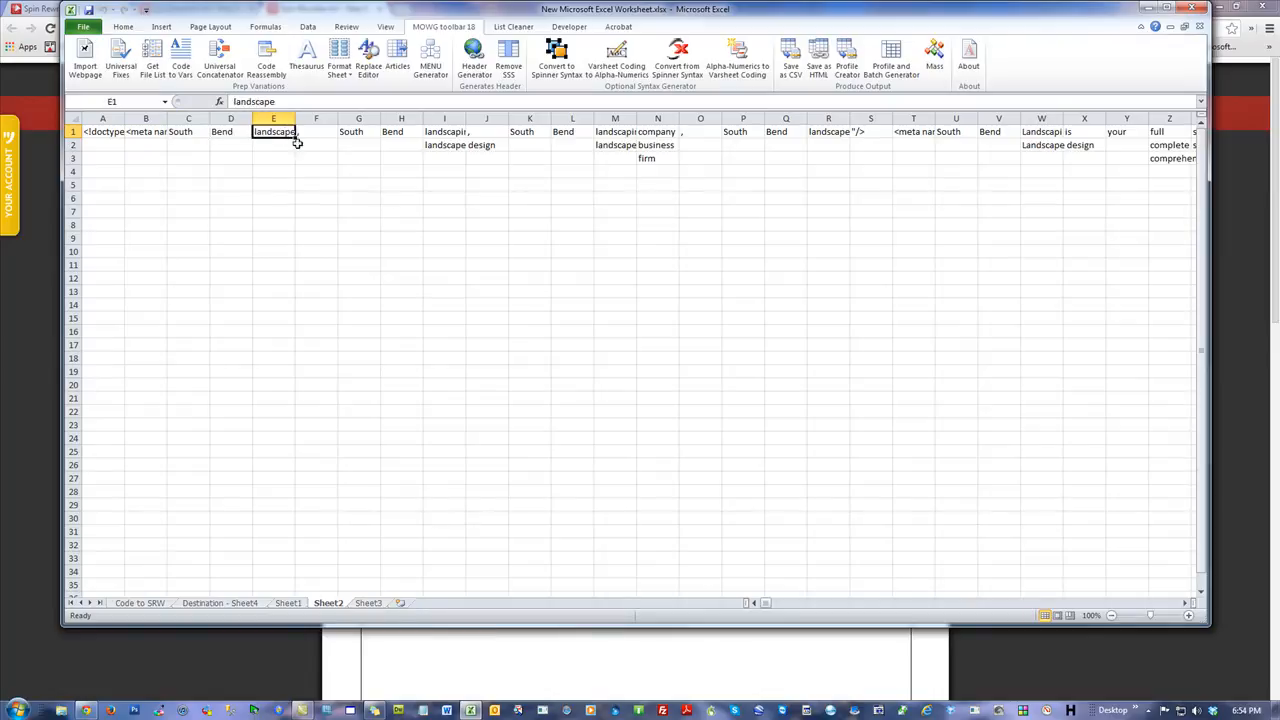
# Inspect the restored code across the cells of the first rows.
pyautogui.click(460, 134)
pyautogui.click(441, 147)
pyautogui.click(540, 196)
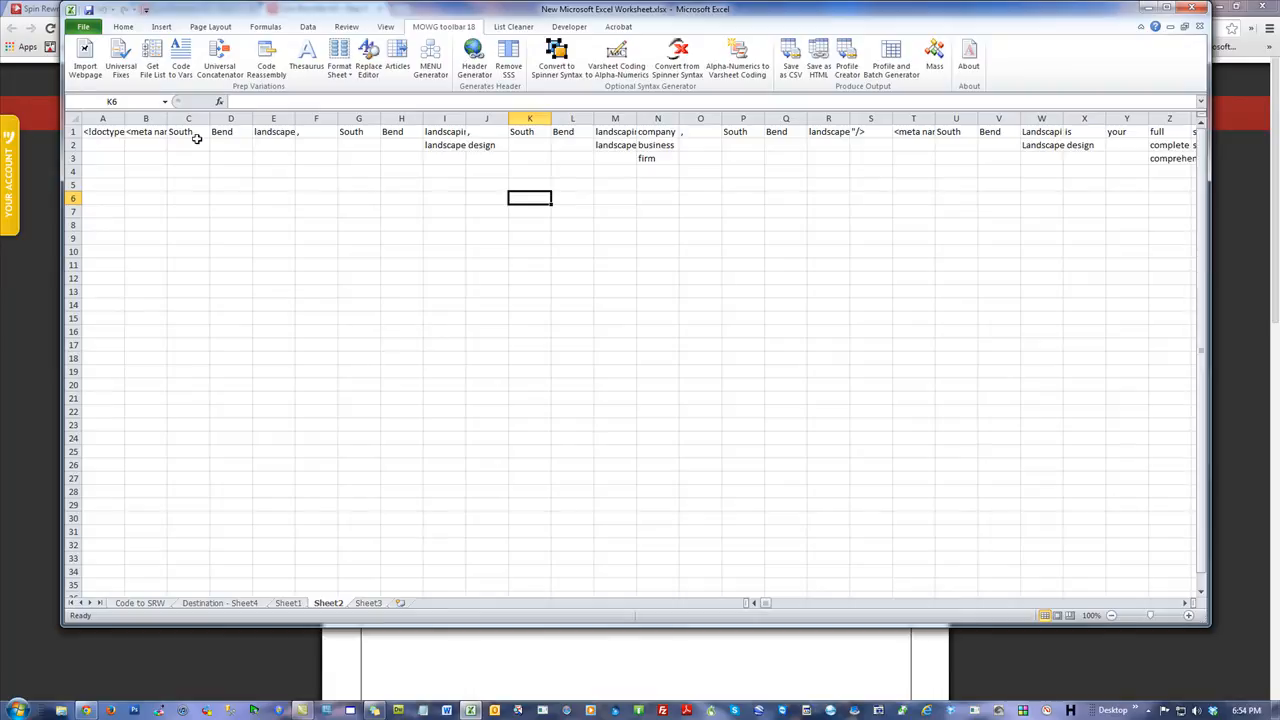
pyautogui.moveTo(764, 607)
pyautogui.mouseDown()
pyautogui.moveTo(789, 608)
pyautogui.moveTo(743, 613)
pyautogui.mouseUp()
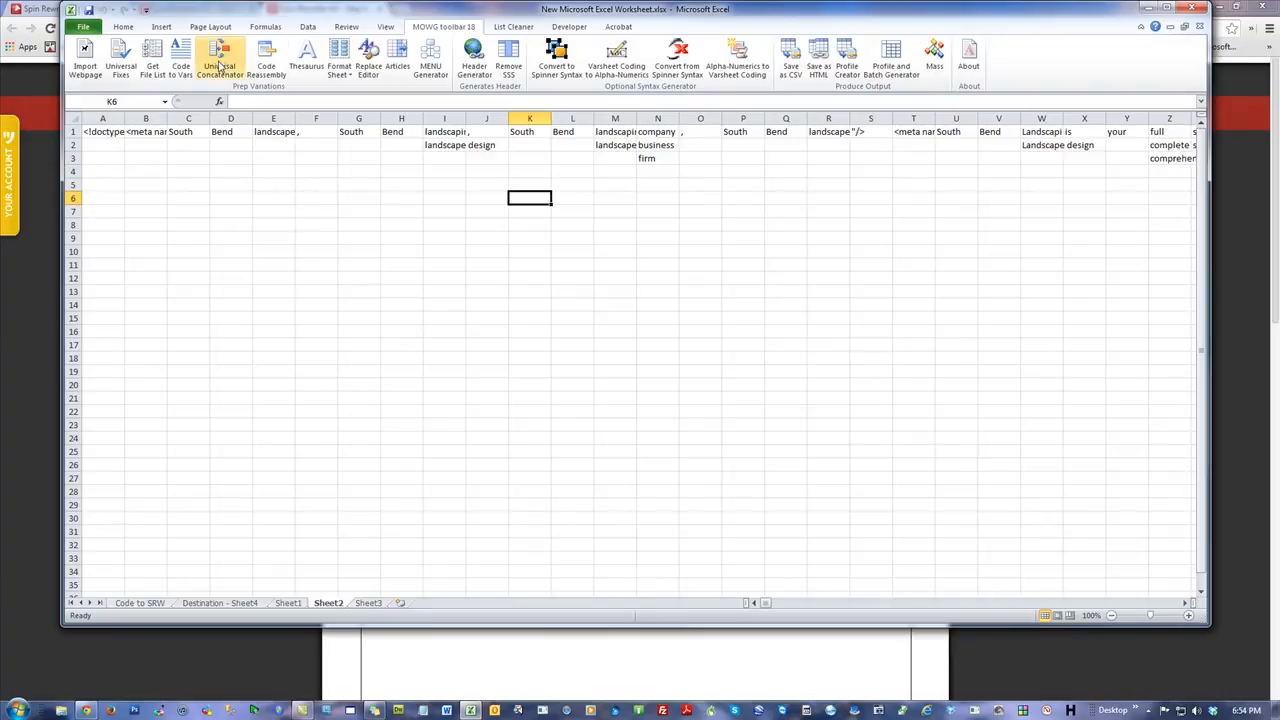
pyautogui.click(367, 134)
pyautogui.click(401, 132)
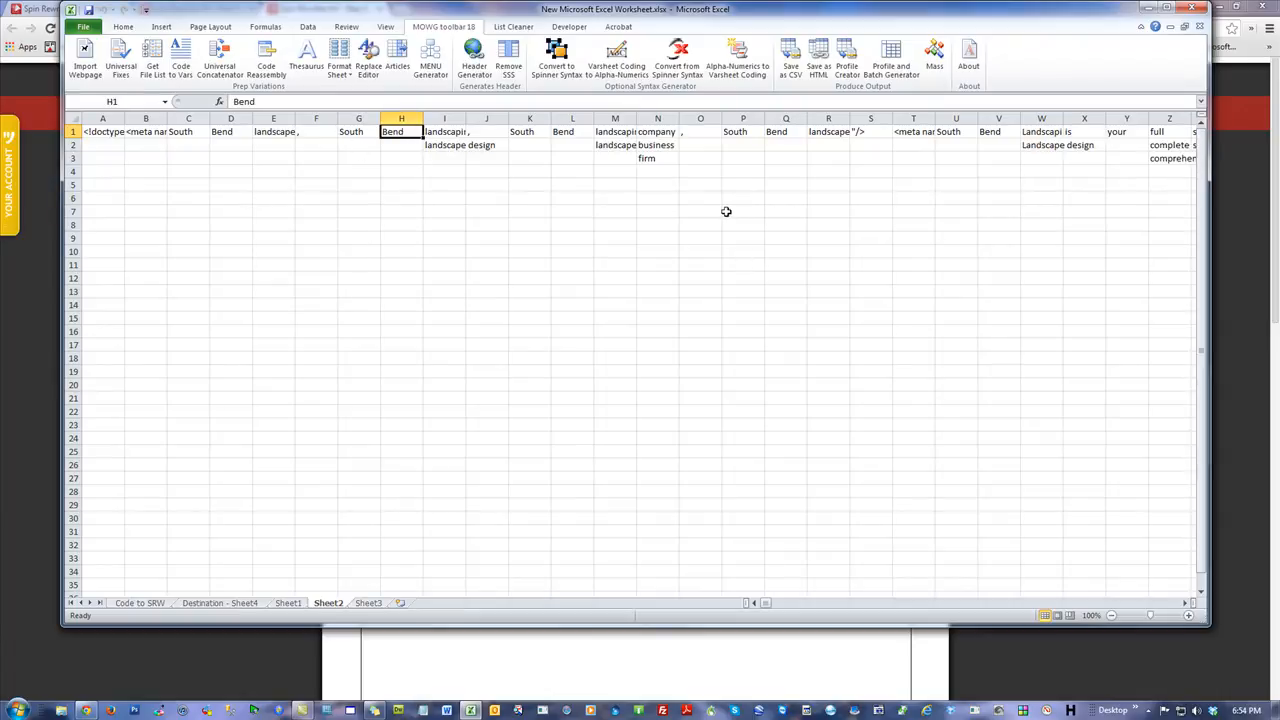
pyautogui.click(224, 213)
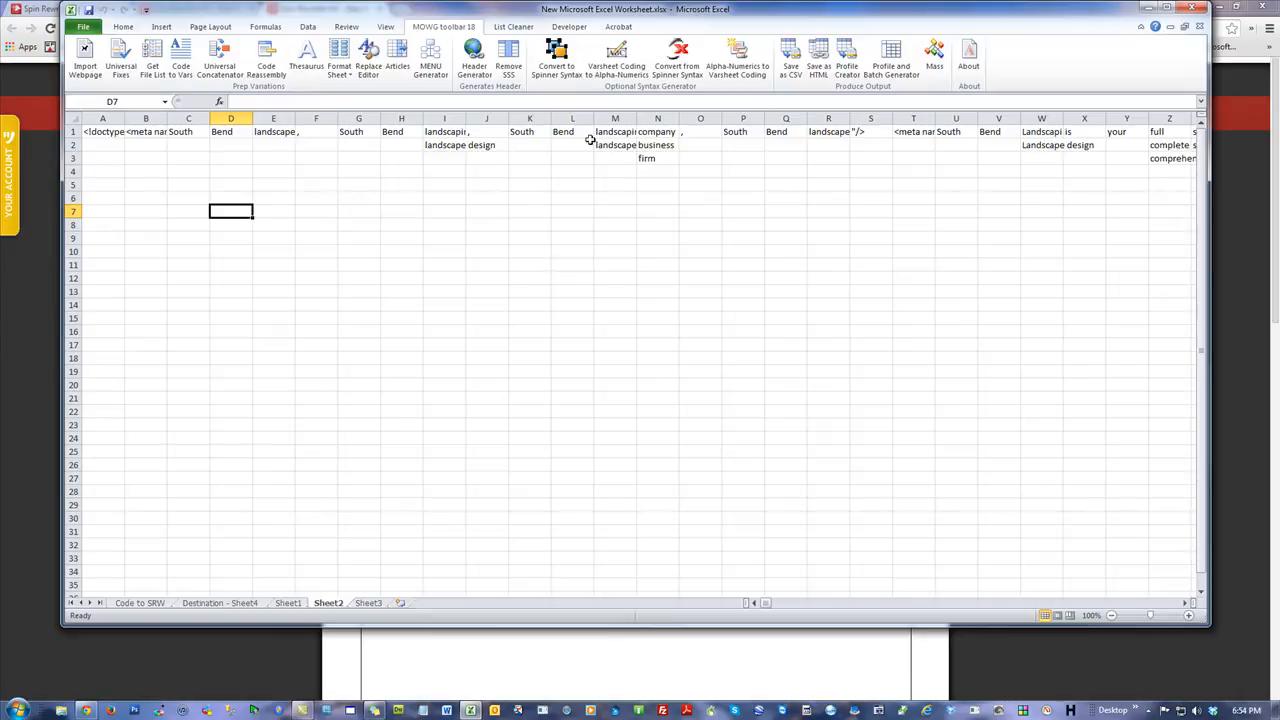
# Log out of Spin Rewriter and close the browser.
pyautogui.click(1236, 177)
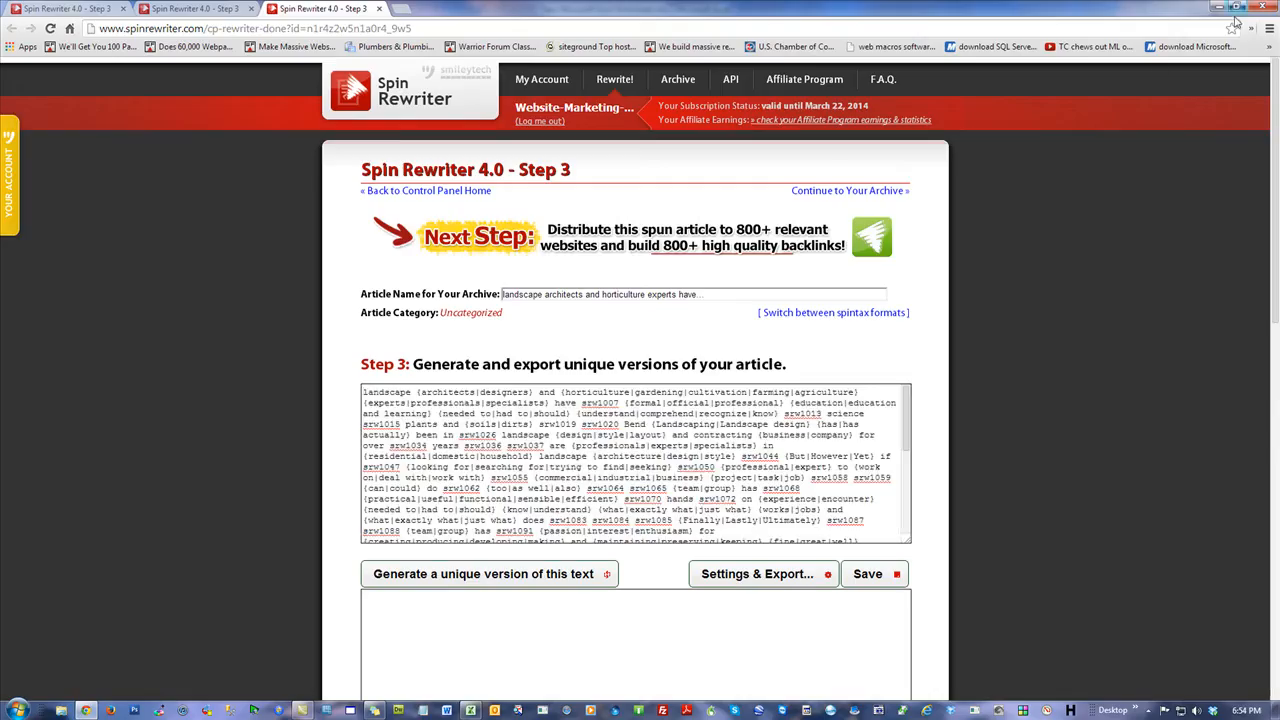
pyautogui.click(540, 121)
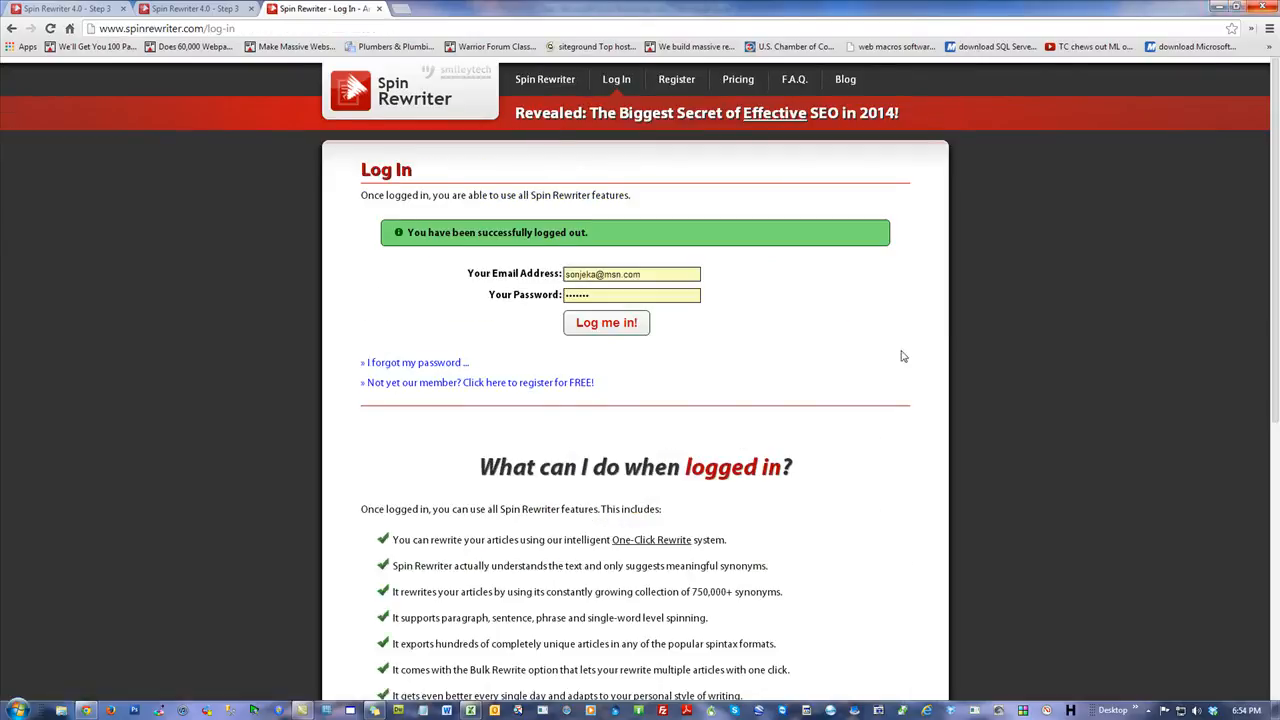
pyautogui.click(1262, 6)
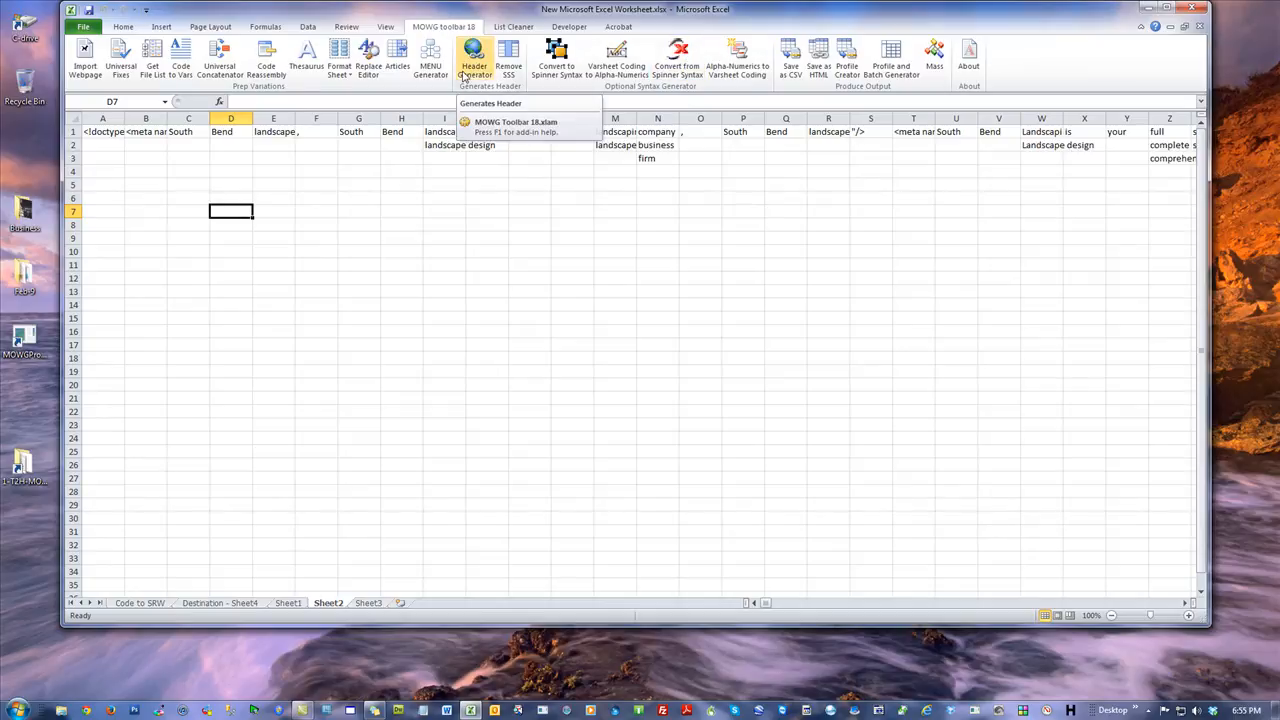
# Examine the variation cells and scroll along row 1 to the phone number pieces.
pyautogui.click(542, 196)
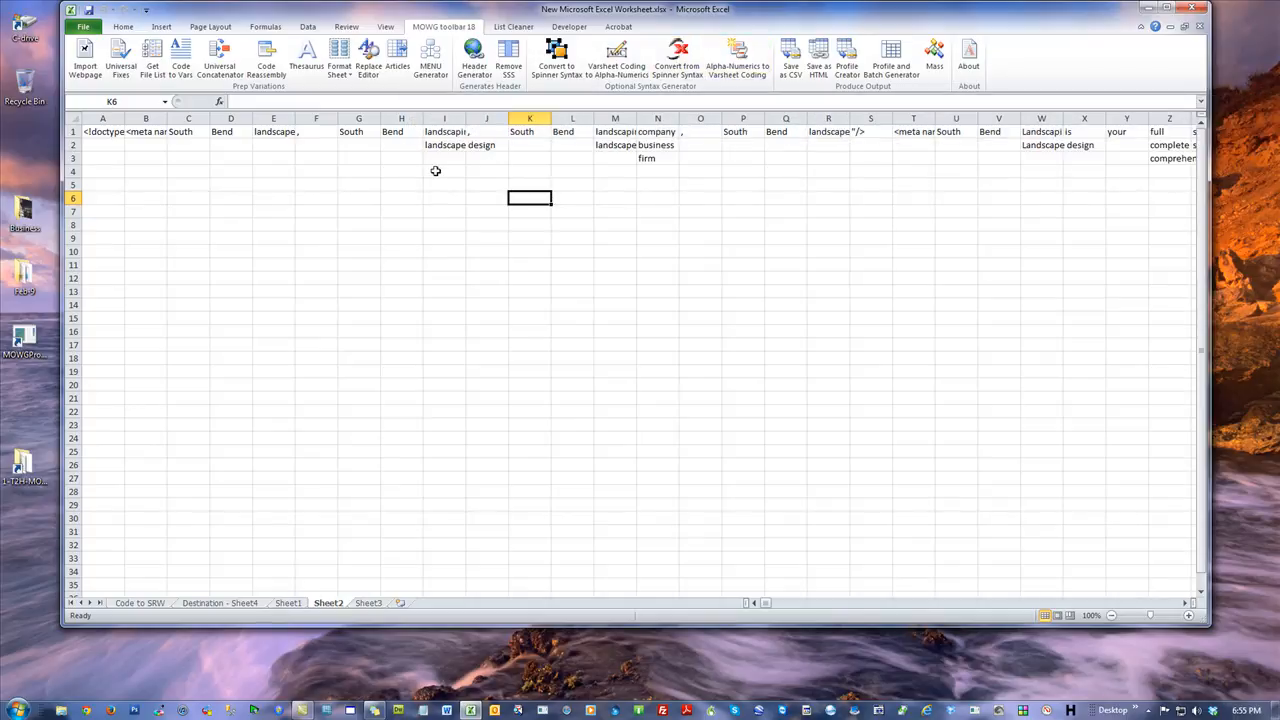
pyautogui.moveTo(449, 139); pyautogui.dragTo(443, 149)
pyautogui.moveTo(620, 133); pyautogui.dragTo(657, 188)
pyautogui.moveTo(1028, 131); pyautogui.dragTo(1071, 157)
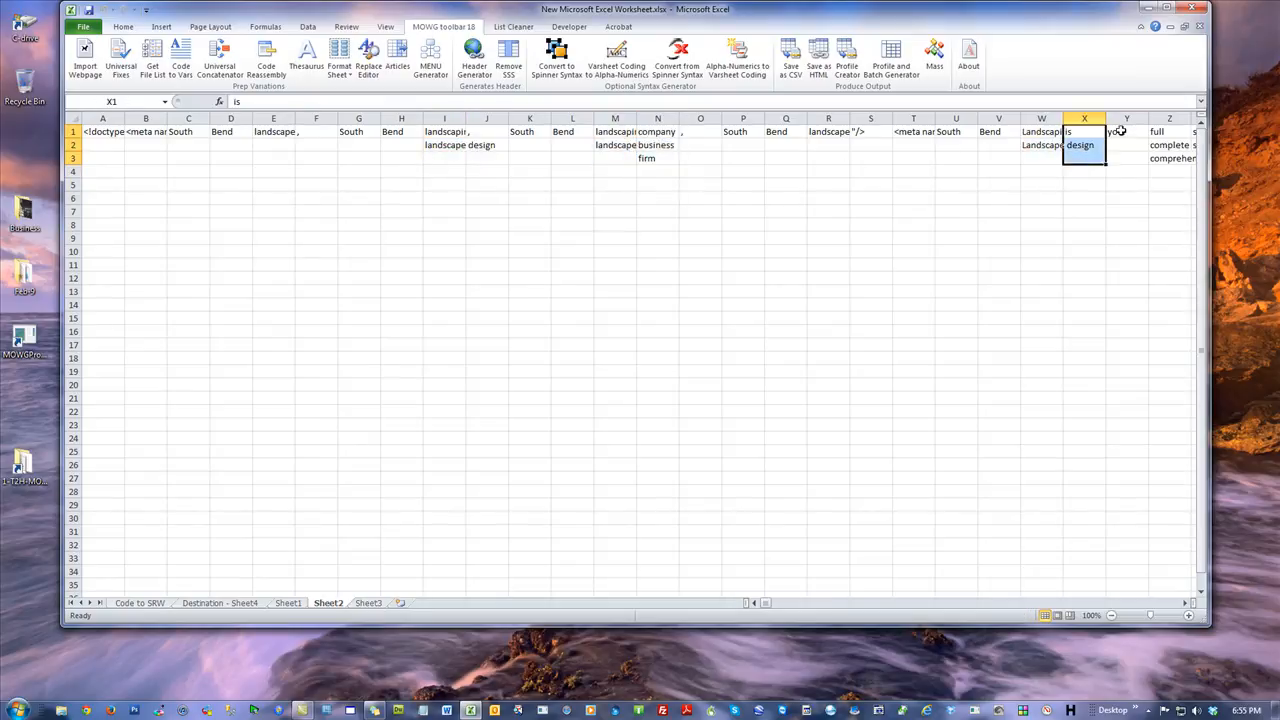
pyautogui.moveTo(1173, 130); pyautogui.dragTo(1169, 160)
pyautogui.click(855, 197)
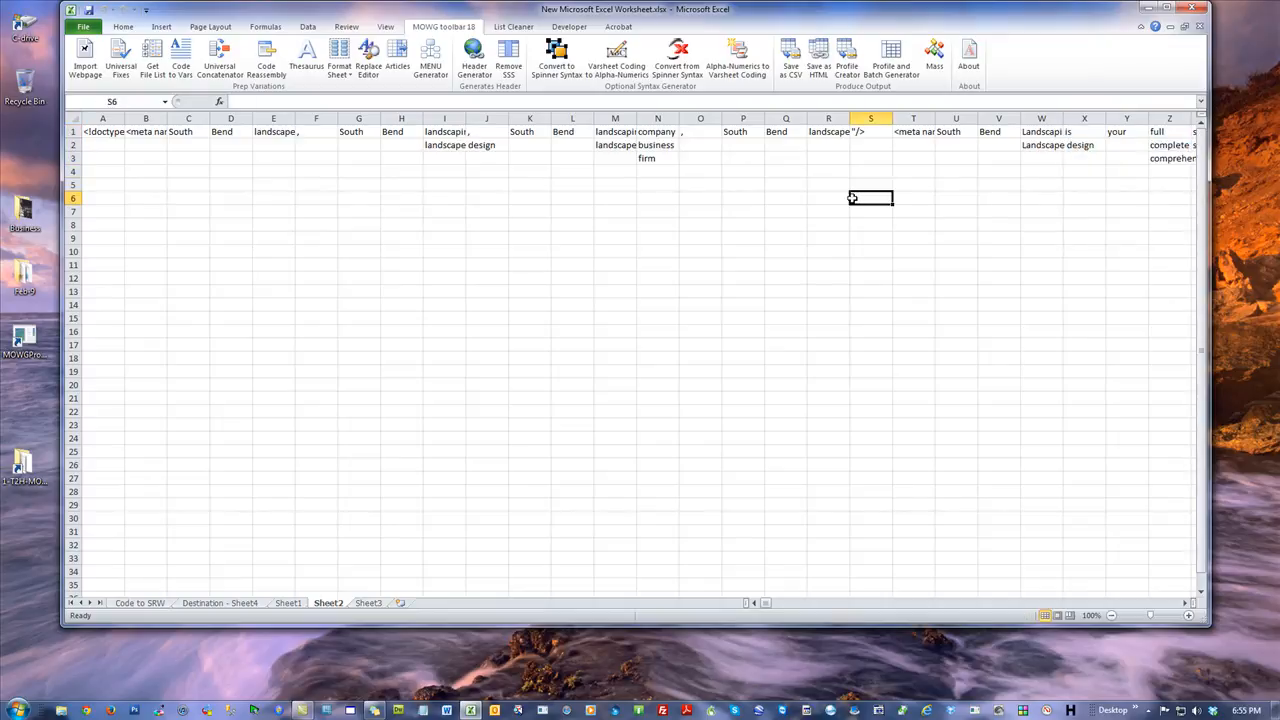
pyautogui.moveTo(767, 605); pyautogui.dragTo(779, 609)
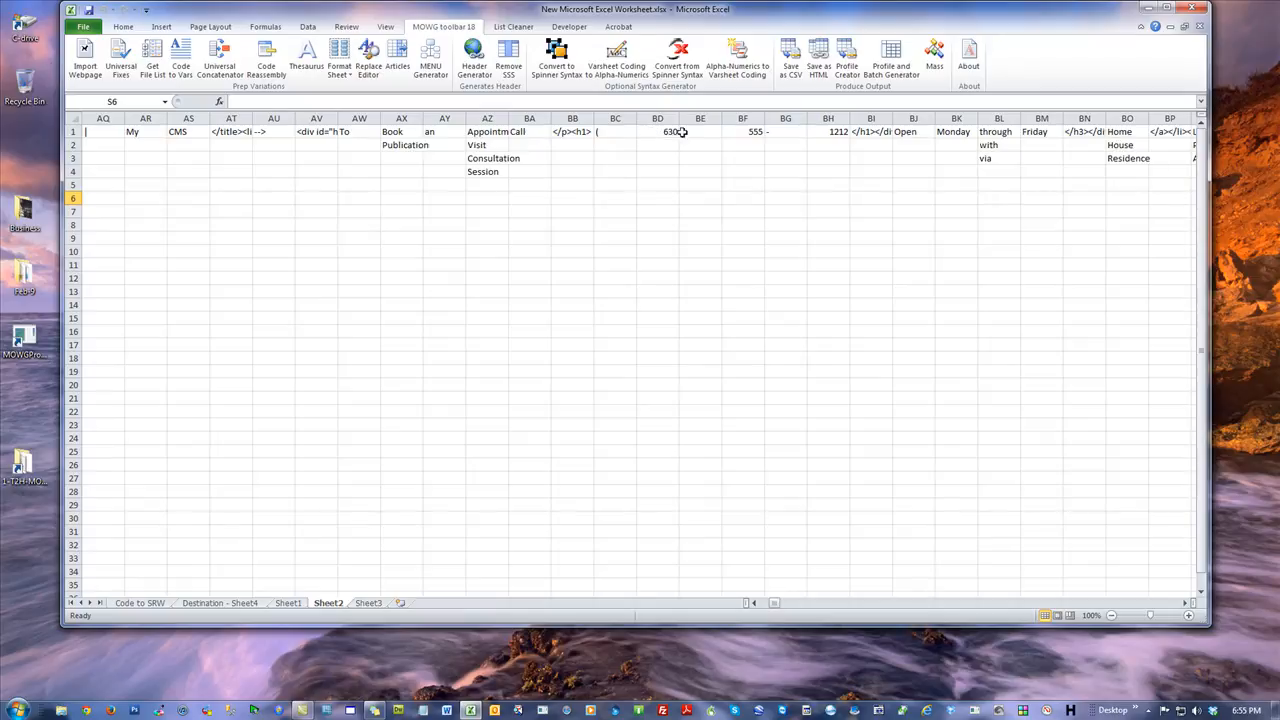
pyautogui.click(625, 213)
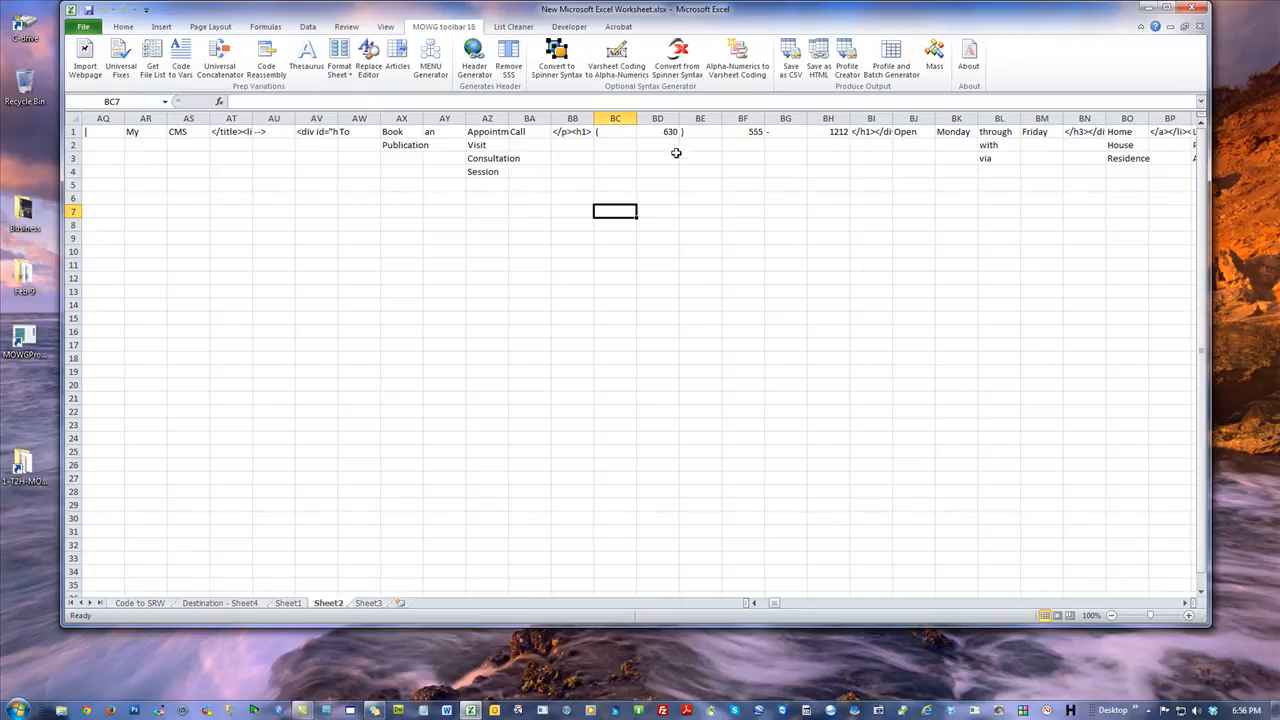
# Join cells BC1 through BE1 with Code Reassembly using an empty connector.
pyautogui.moveTo(690, 131); pyautogui.dragTo(608, 130)
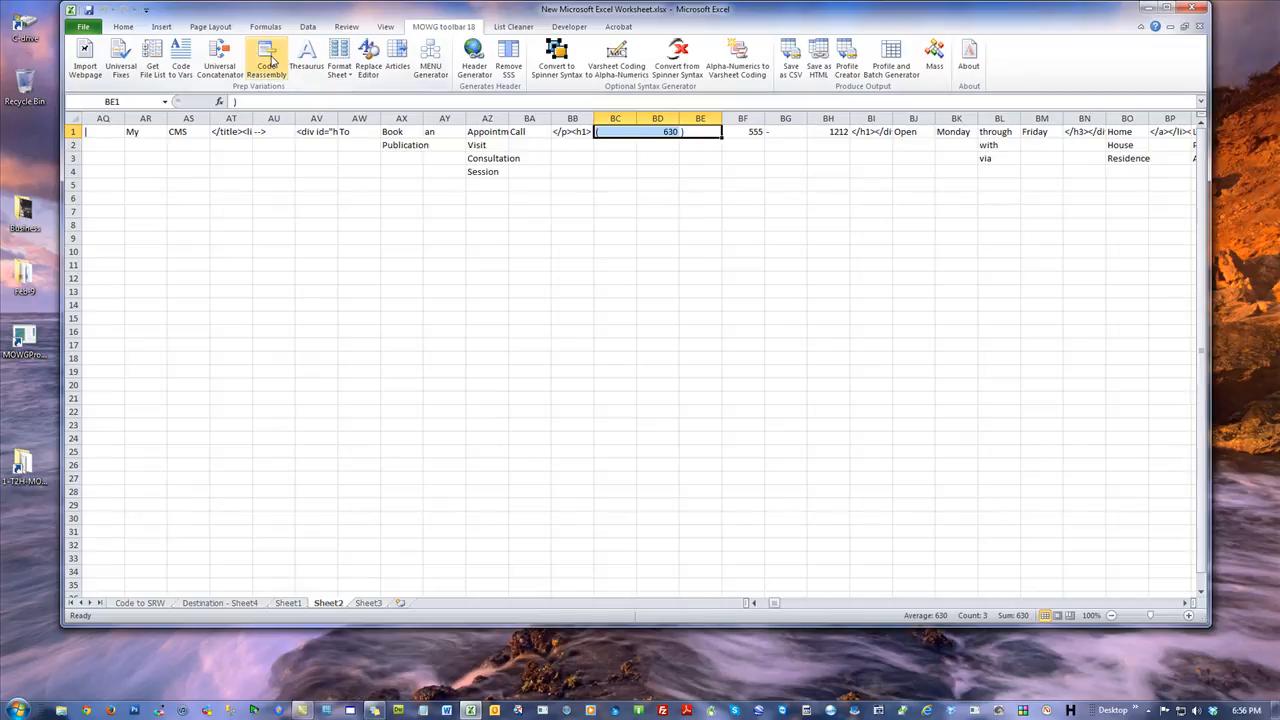
pyautogui.click(268, 62)
pyautogui.click(733, 232)
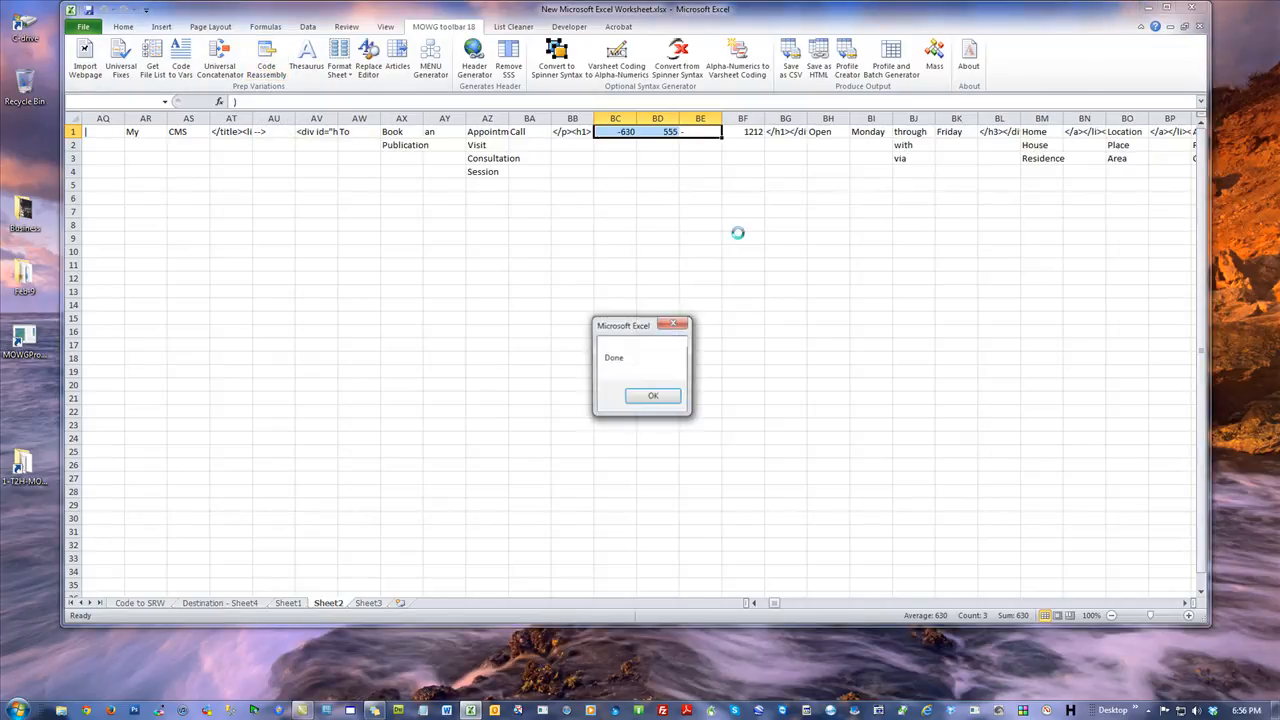
pyautogui.click(655, 397)
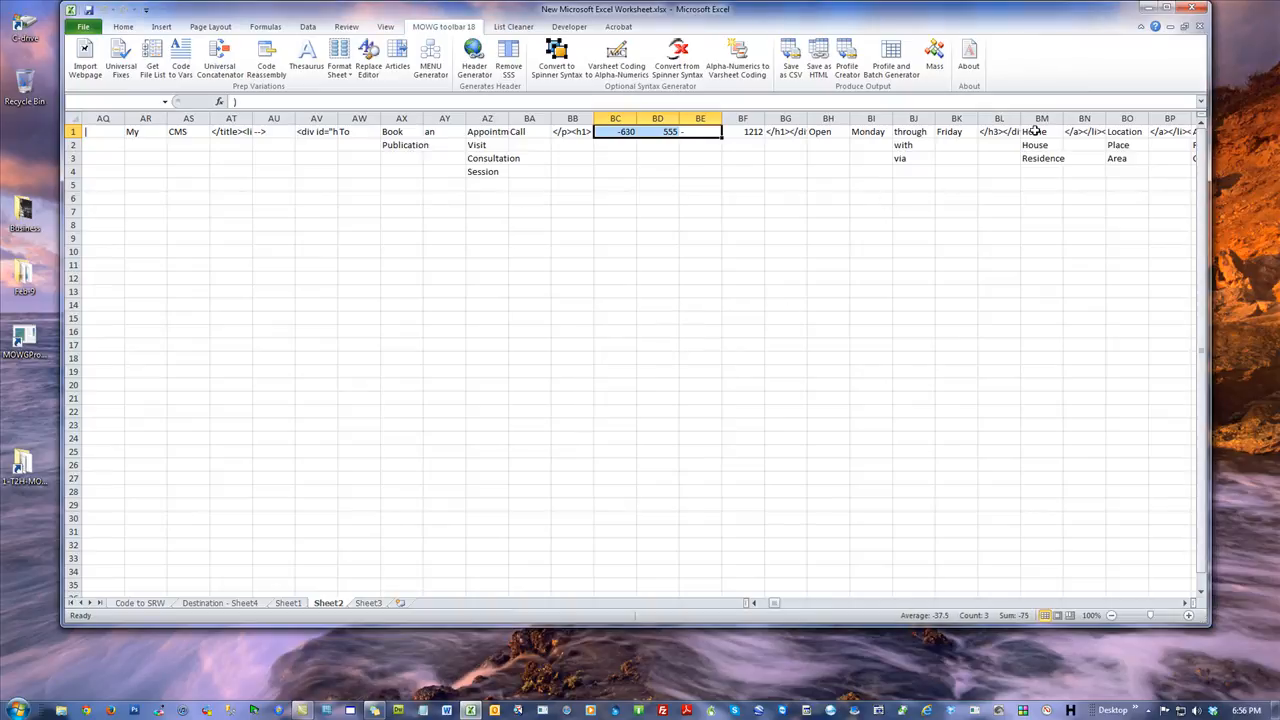
# Join cells BD1 through BF1 with Code Reassembly using an empty connector.
pyautogui.click(616, 130)
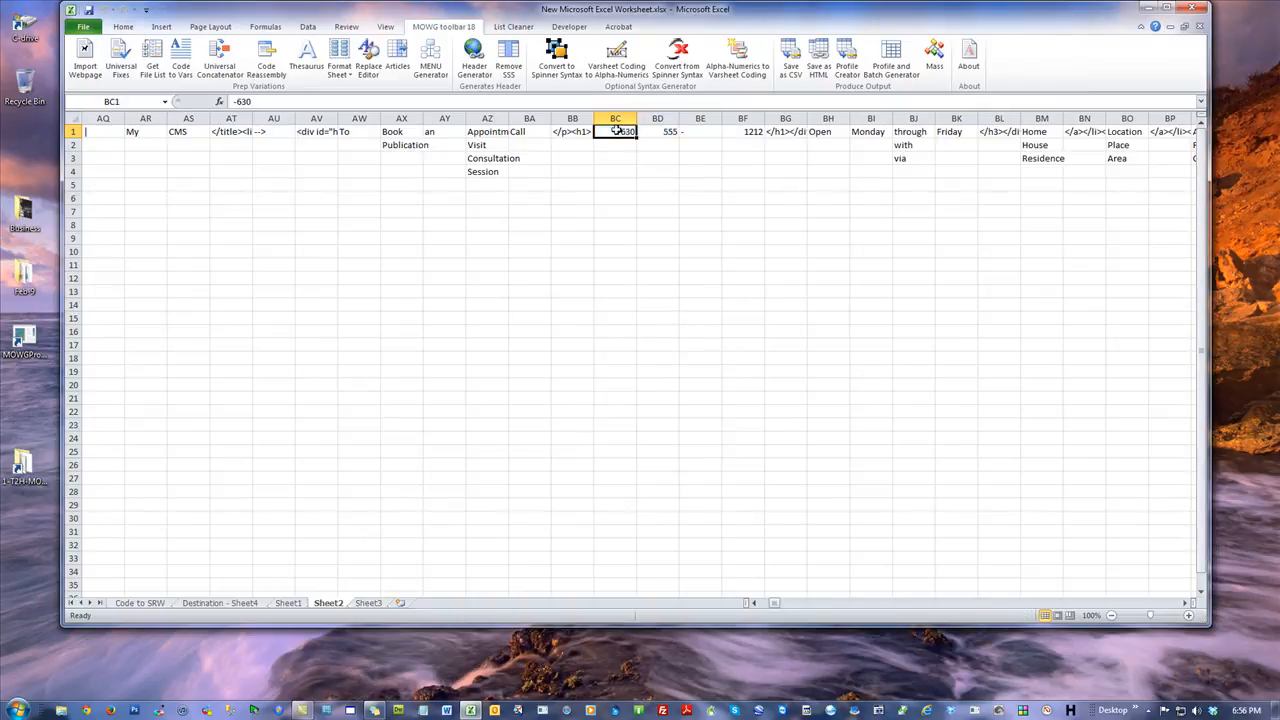
pyautogui.moveTo(740, 131); pyautogui.dragTo(662, 136)
pyautogui.click(266, 55)
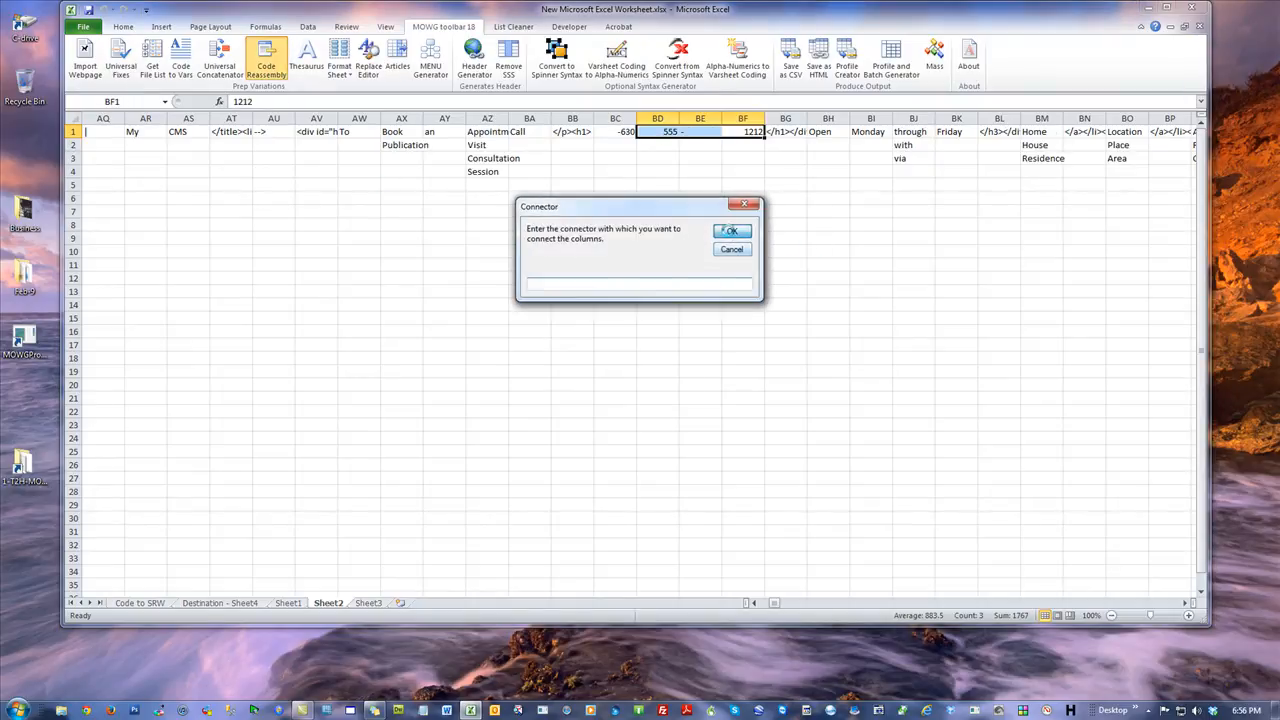
pyautogui.click(731, 232)
pyautogui.click(647, 396)
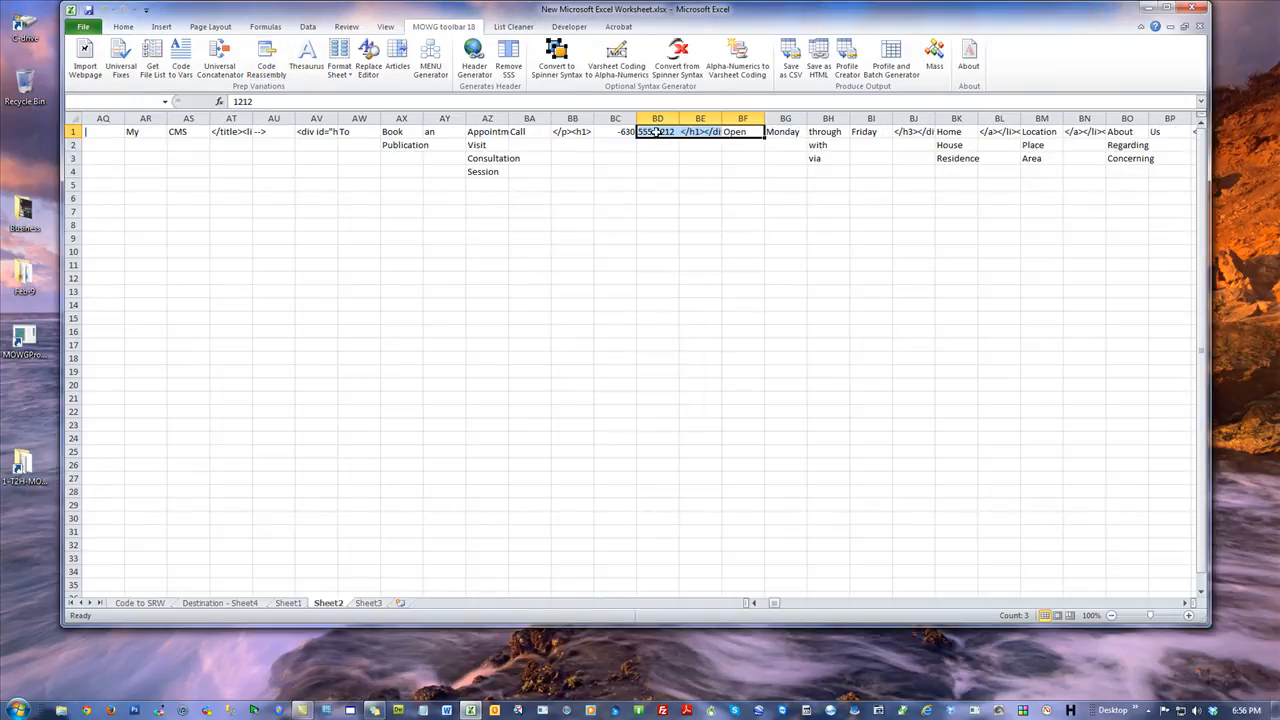
# Join cells BC1 and BD1 with Code Reassembly using an empty connector.
pyautogui.click(657, 132)
pyautogui.moveTo(651, 132); pyautogui.dragTo(615, 132)
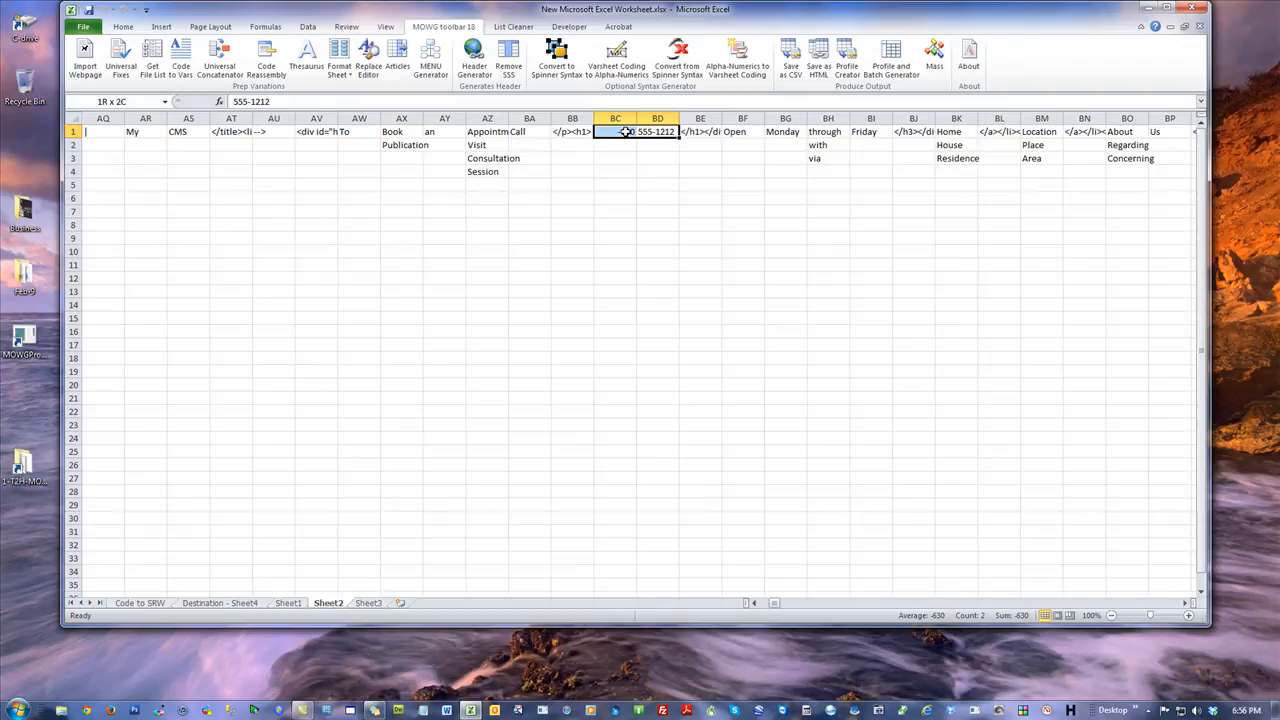
pyautogui.click(266, 55)
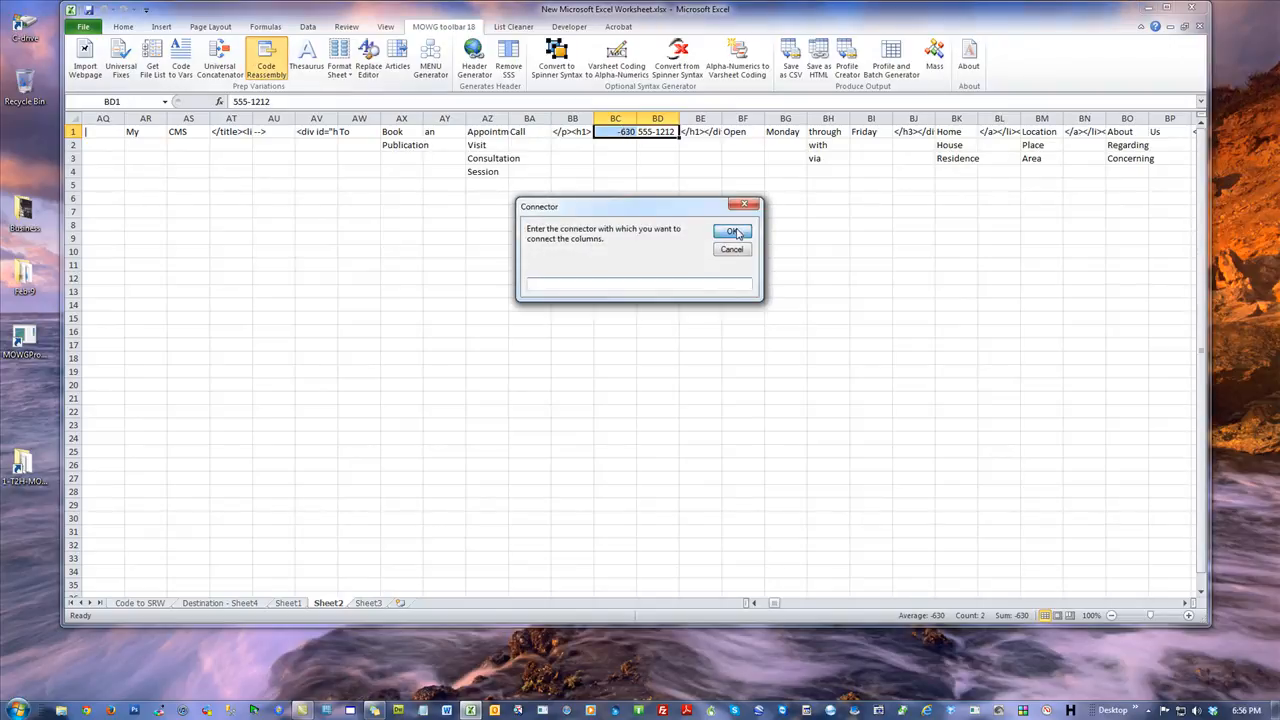
pyautogui.click(731, 231)
pyautogui.click(657, 397)
pyautogui.click(615, 225)
pyautogui.click(605, 132)
pyautogui.doubleClick(603, 132)
pyautogui.press('BackSpace')
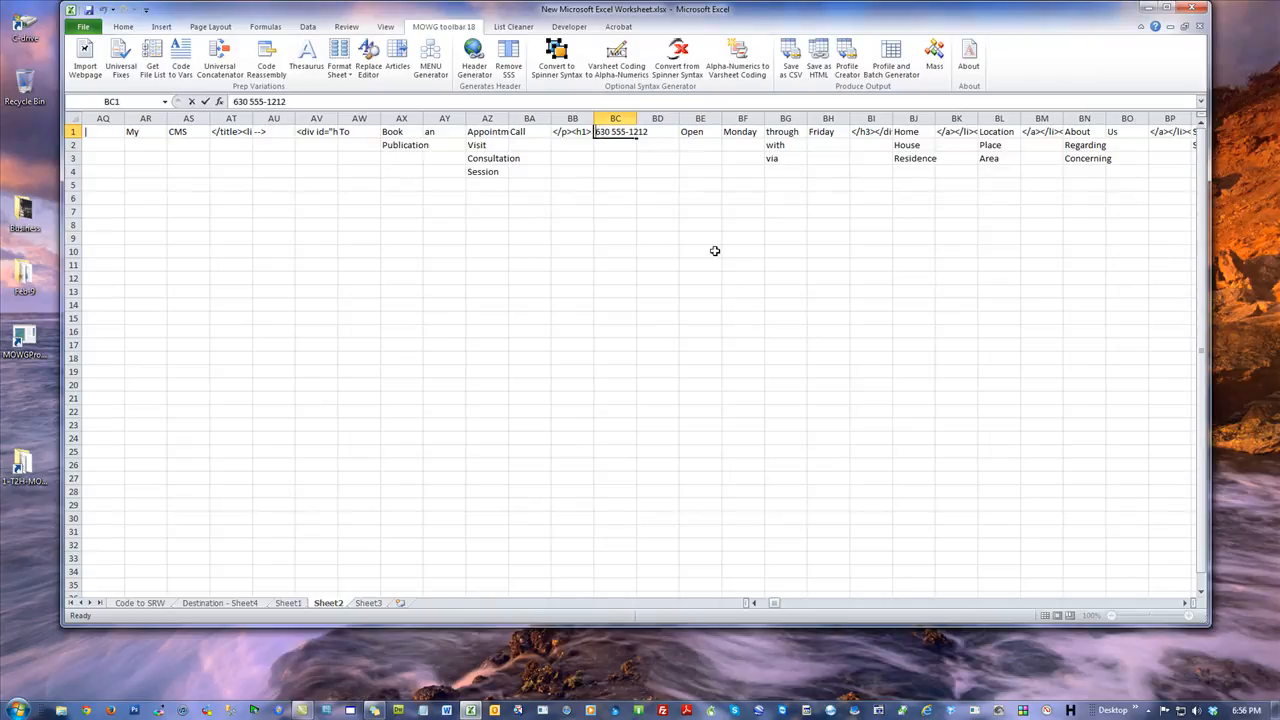
pyautogui.write('(630)')
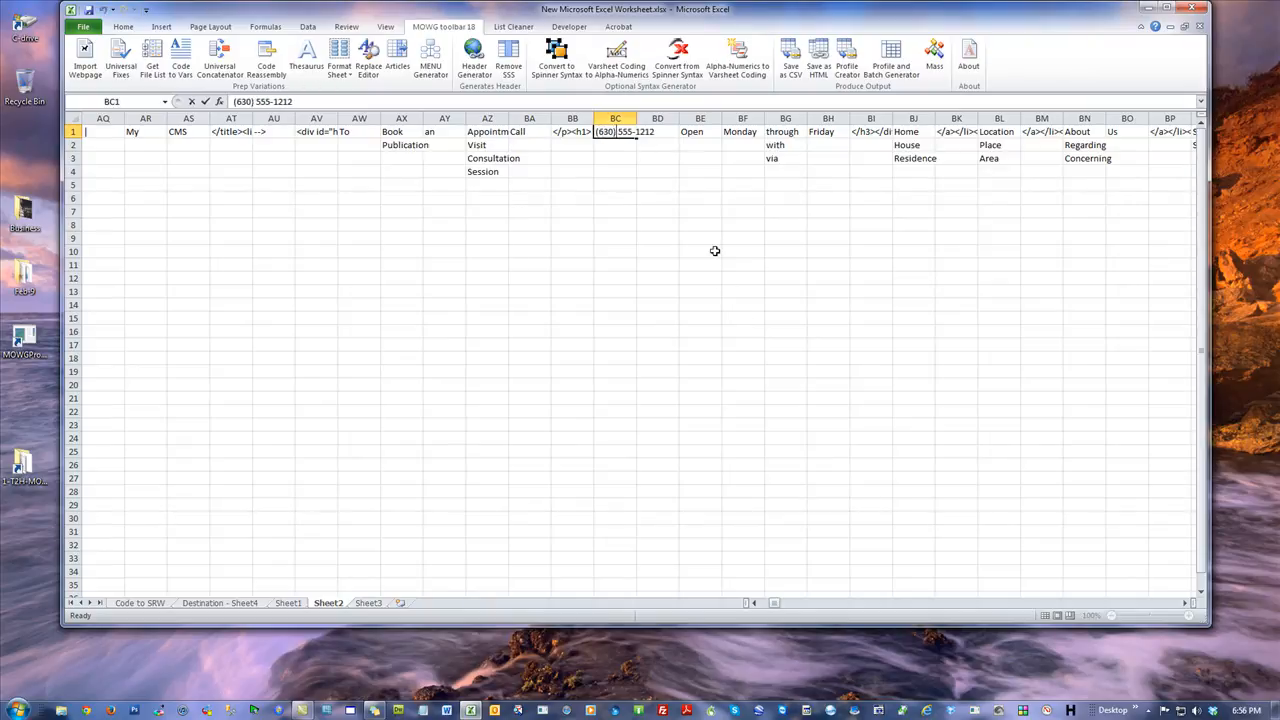
pyautogui.click(742, 265)
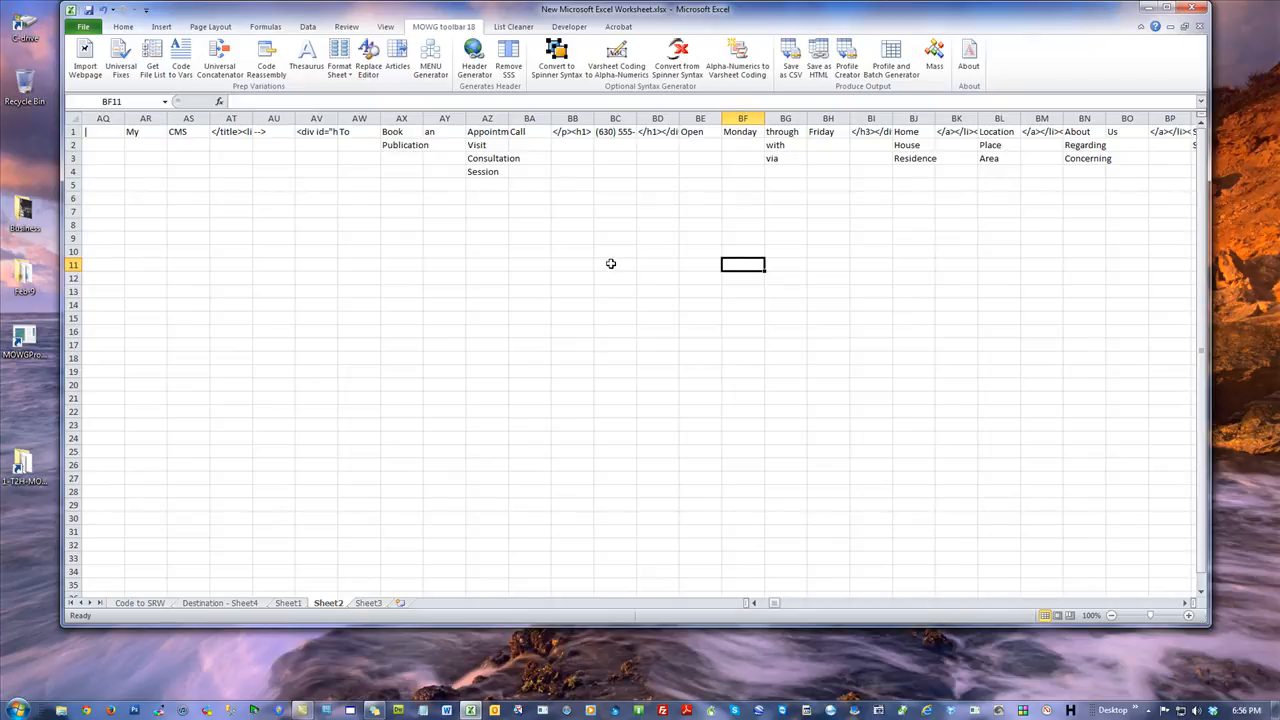
pyautogui.doubleClick(635, 119)
pyautogui.click(432, 208)
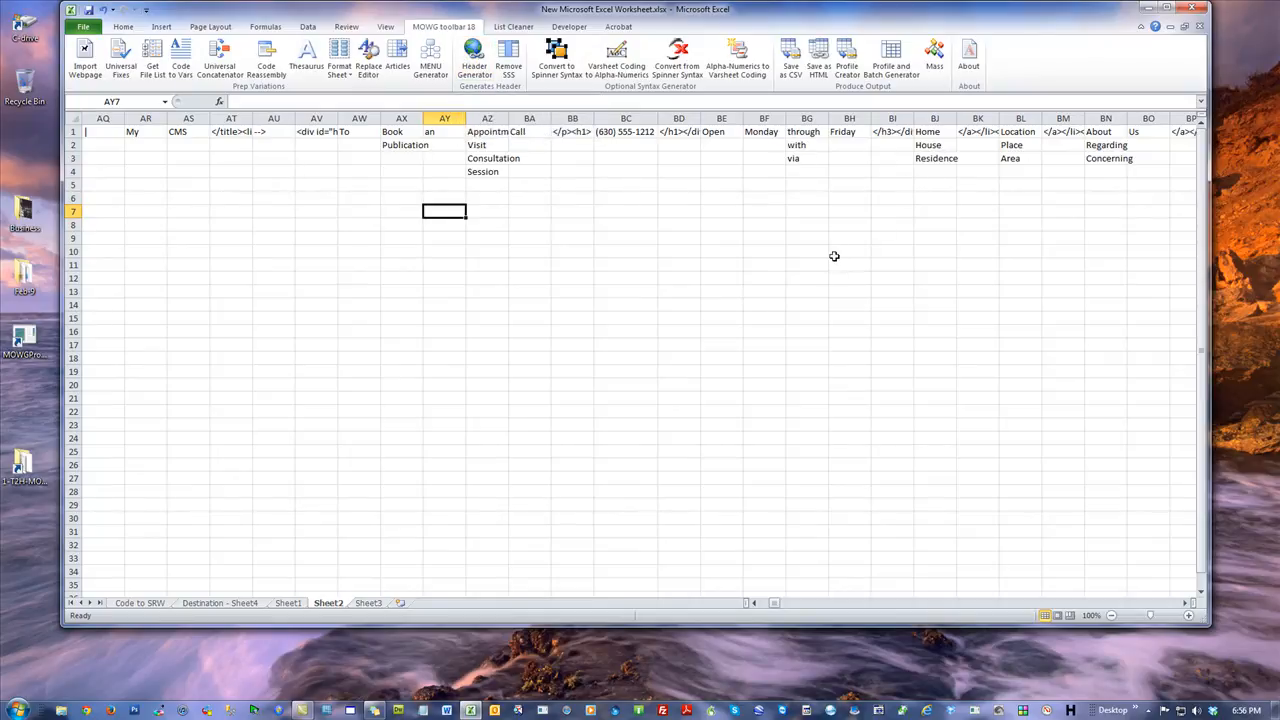
# Generate the HTML output with Header Generator, overwriting the existing index.html.
pyautogui.click(474, 60)
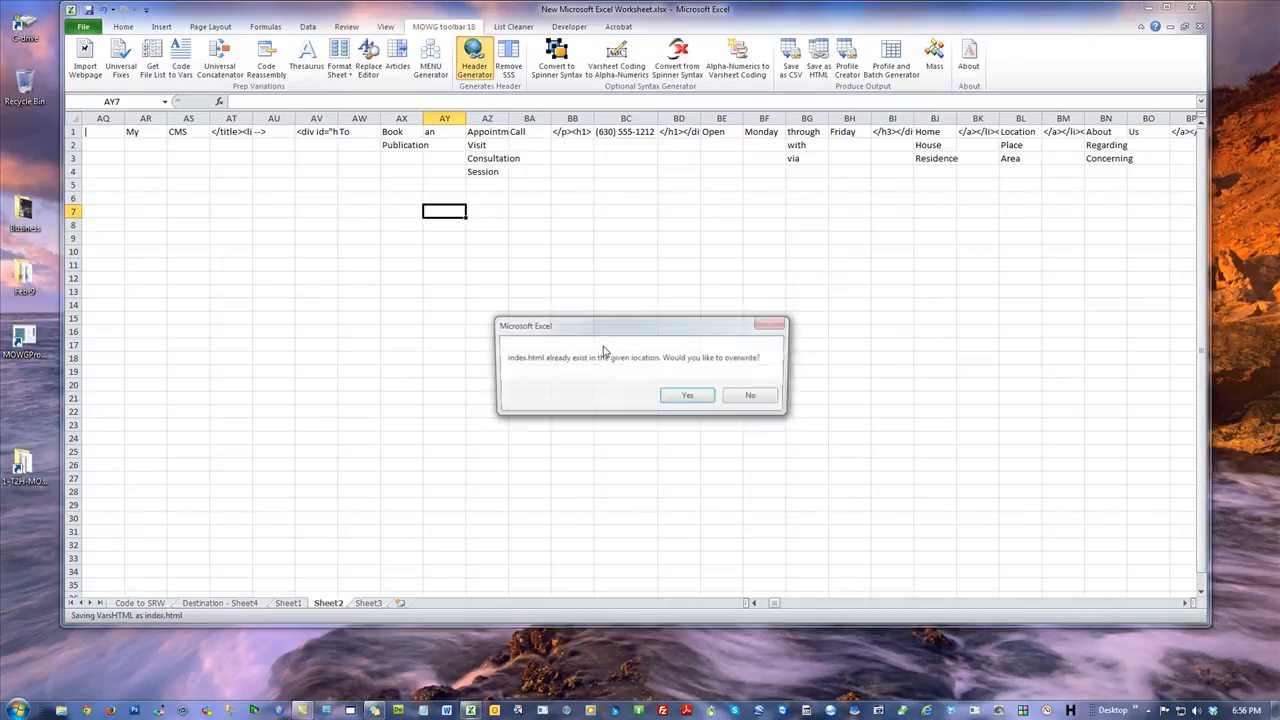
pyautogui.click(692, 398)
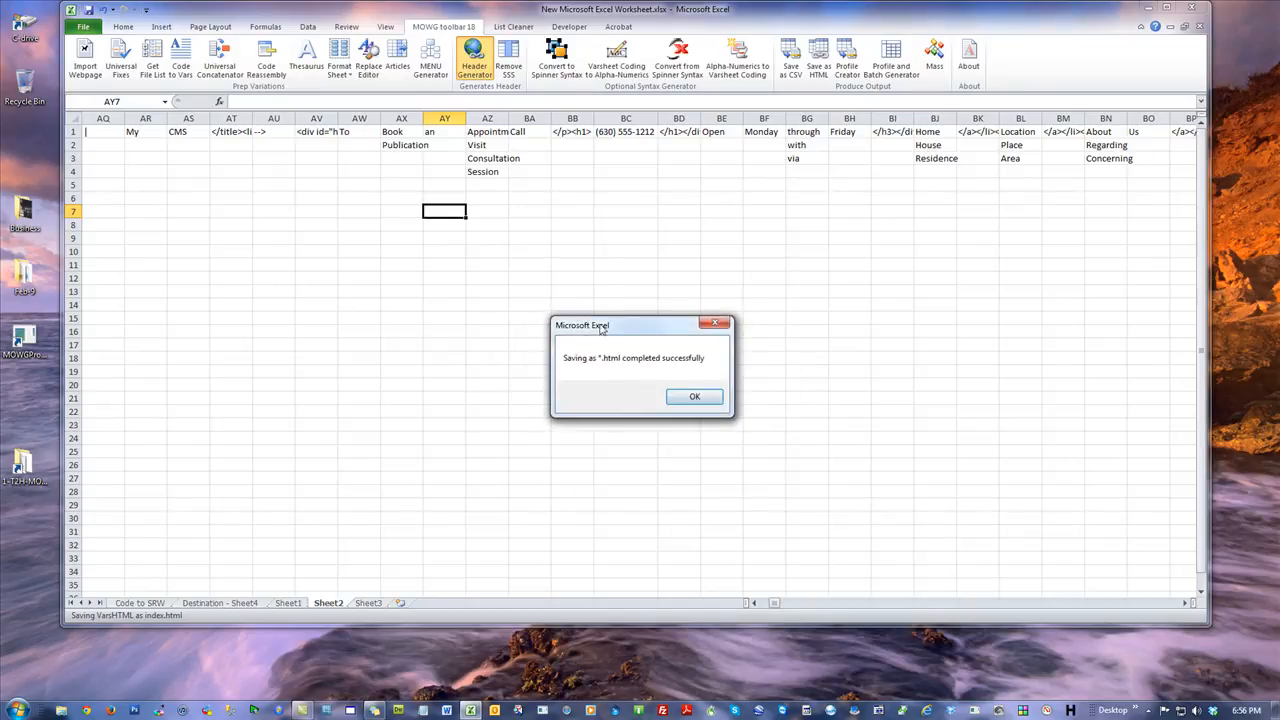
pyautogui.click(701, 403)
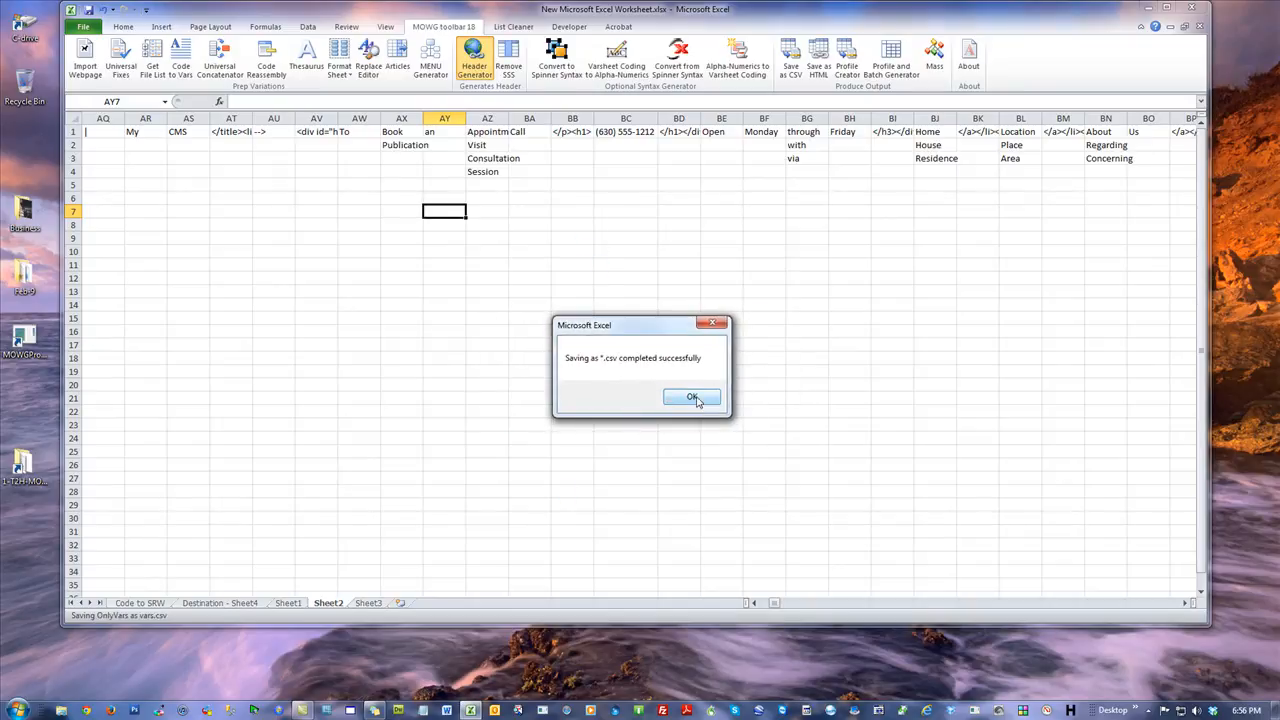
pyautogui.click(697, 397)
pyautogui.click(236, 263)
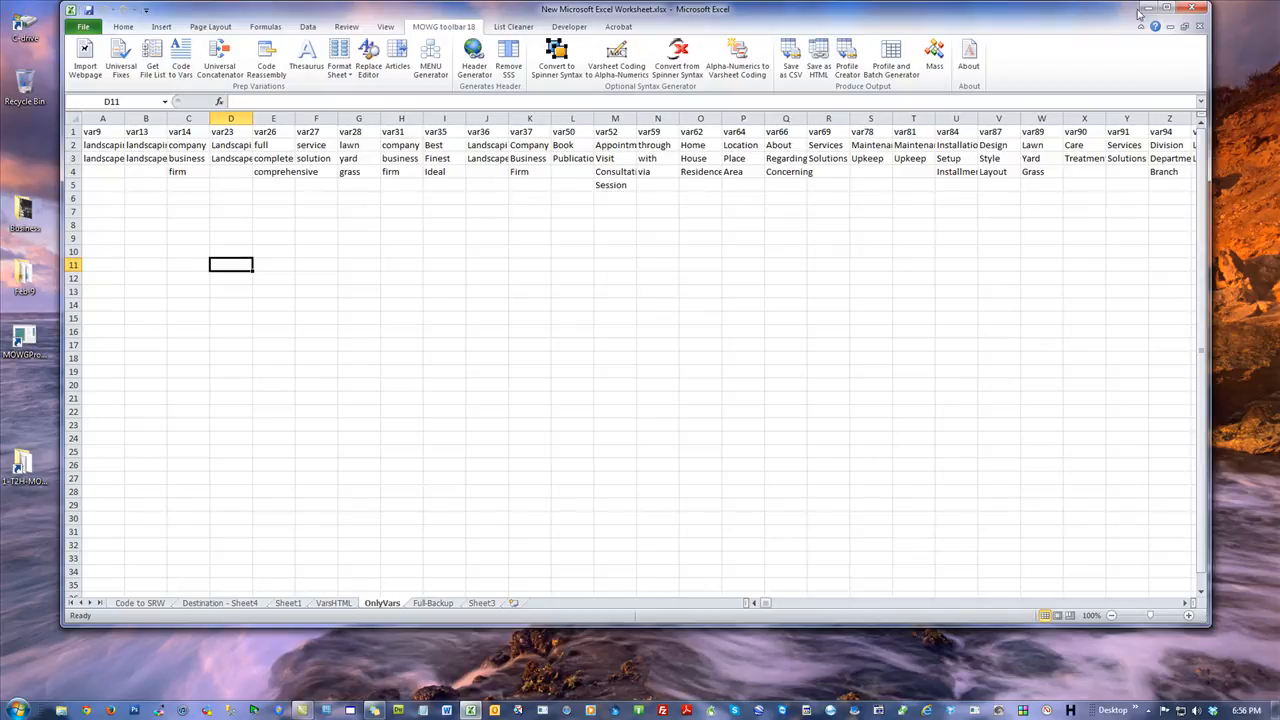
# Close the workbook, saving the changes.
pyautogui.click(1192, 8)
pyautogui.click(580, 384)
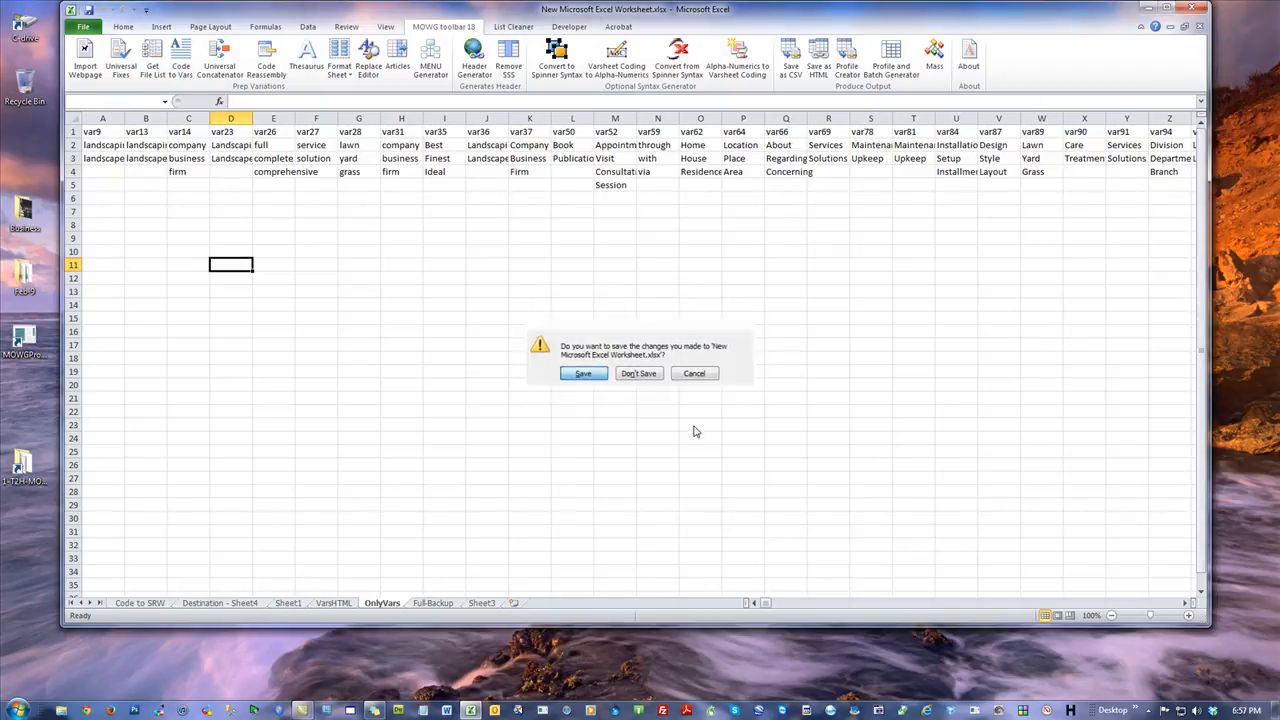
# Open vars.csv from the desktop's DAN-PL folder to review the saved variables, then close it.
pyautogui.doubleClick(432, 150)
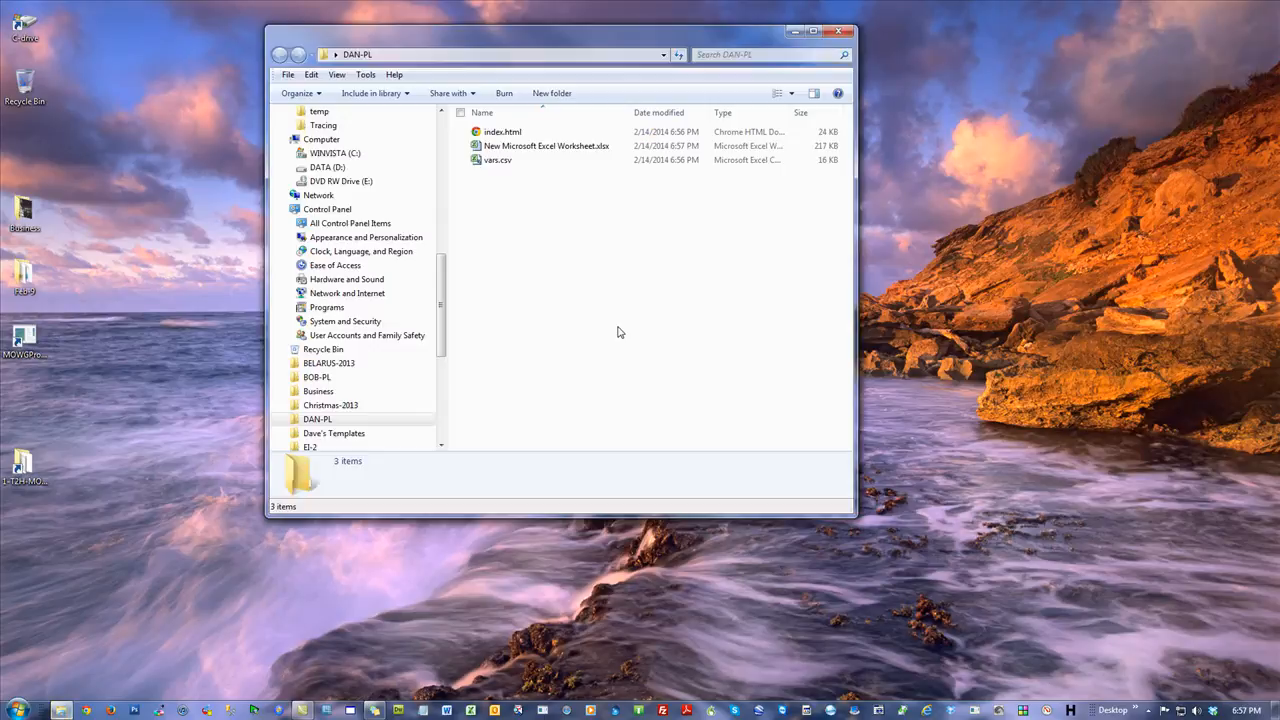
pyautogui.doubleClick(497, 160)
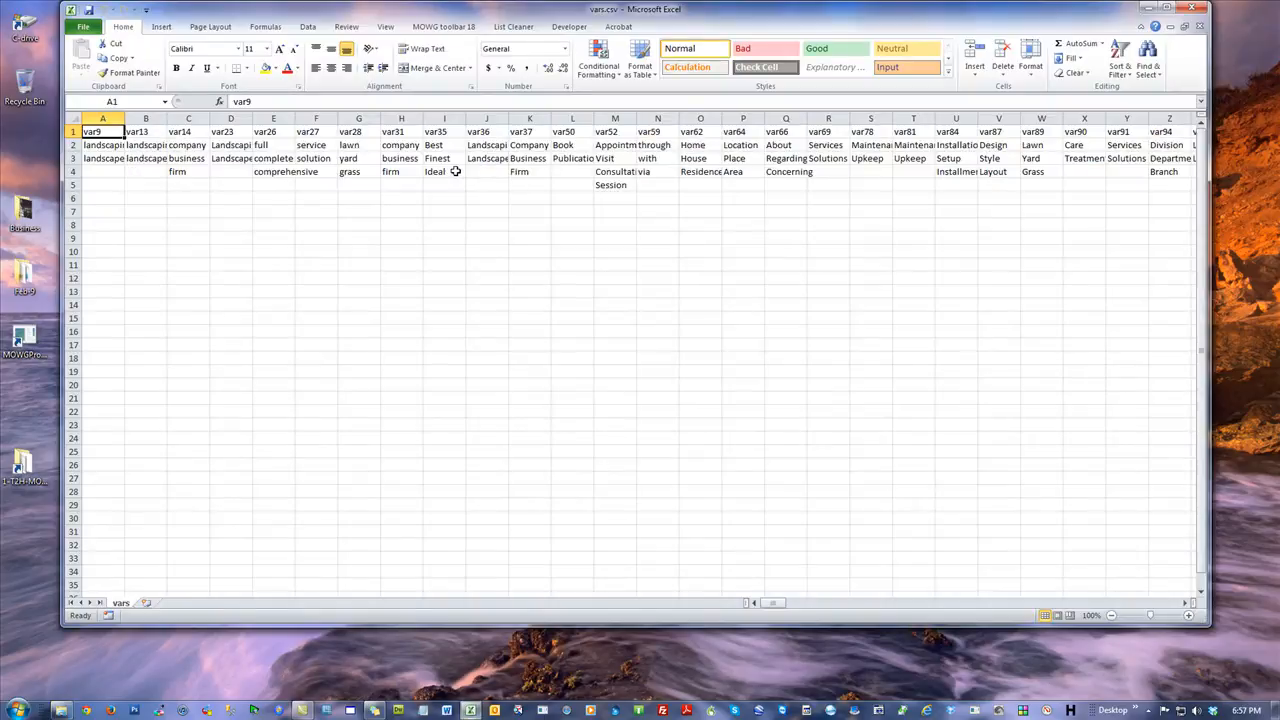
pyautogui.click(103, 118)
pyautogui.click(246, 250)
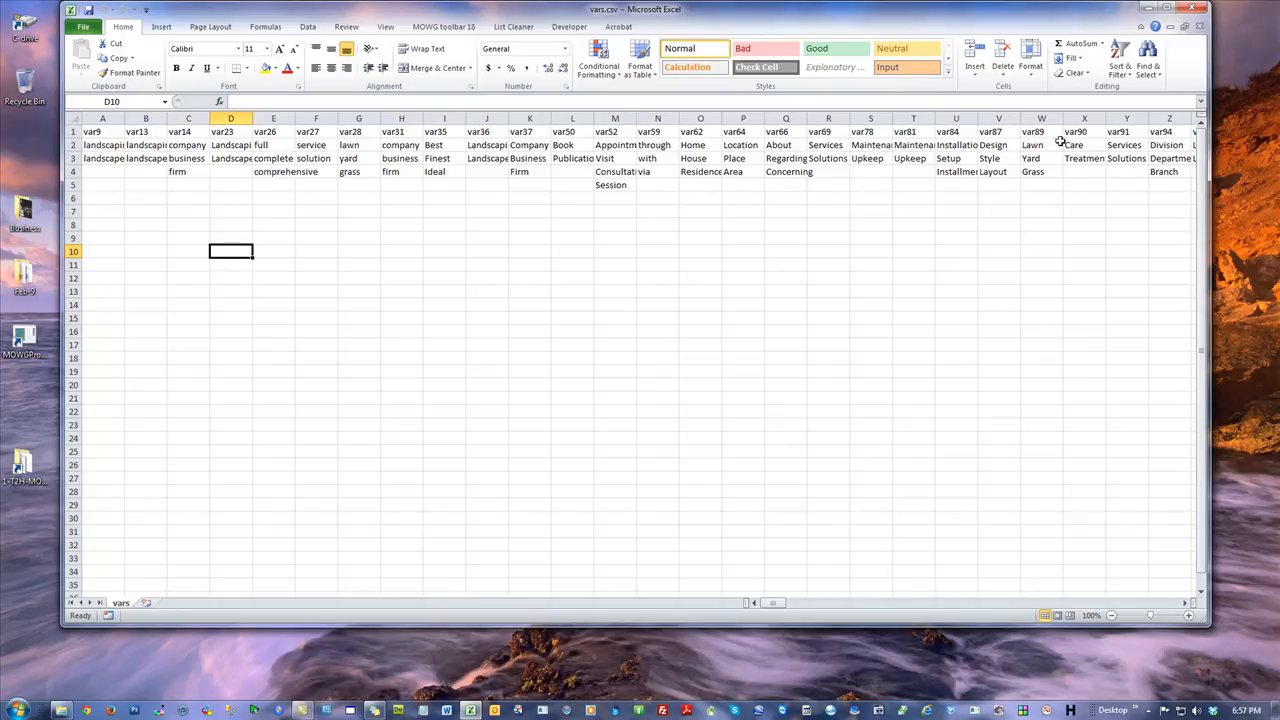
pyautogui.click(1190, 9)
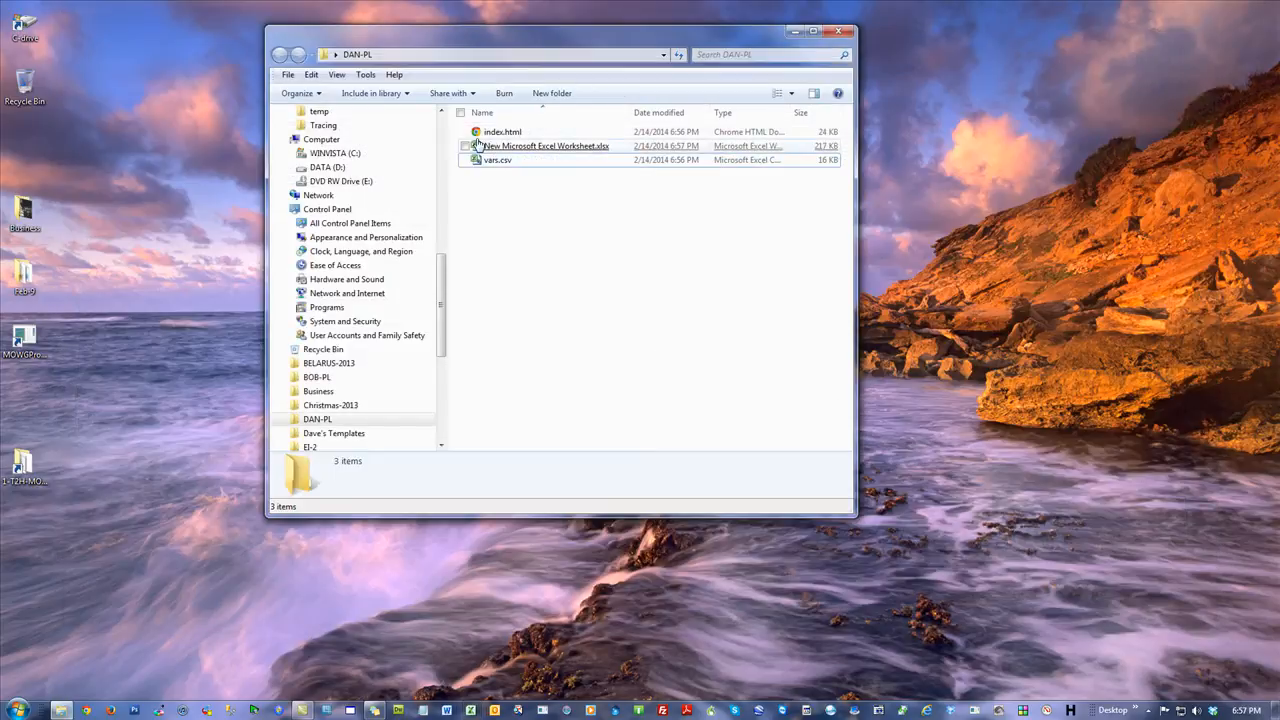
# Open index.html in the browser and scroll through the generated page.
pyautogui.doubleClick(486, 136)
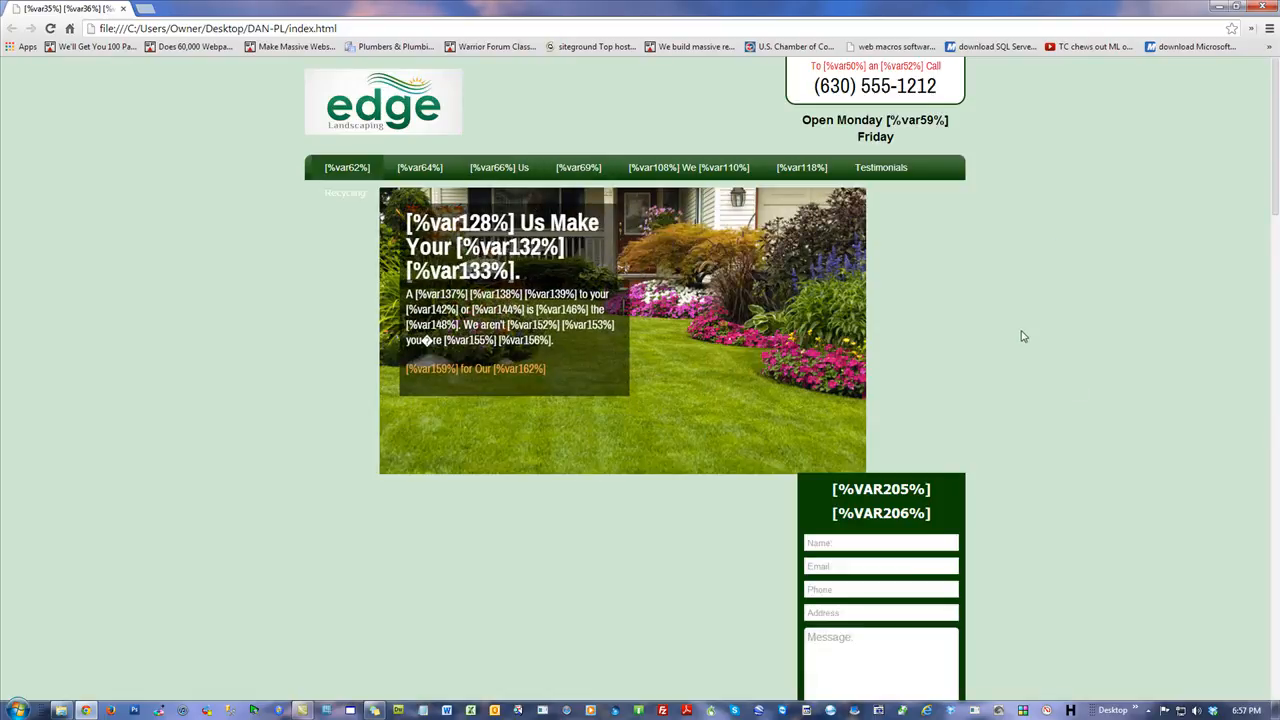
pyautogui.moveTo(1274, 108); pyautogui.dragTo(1274, 589)
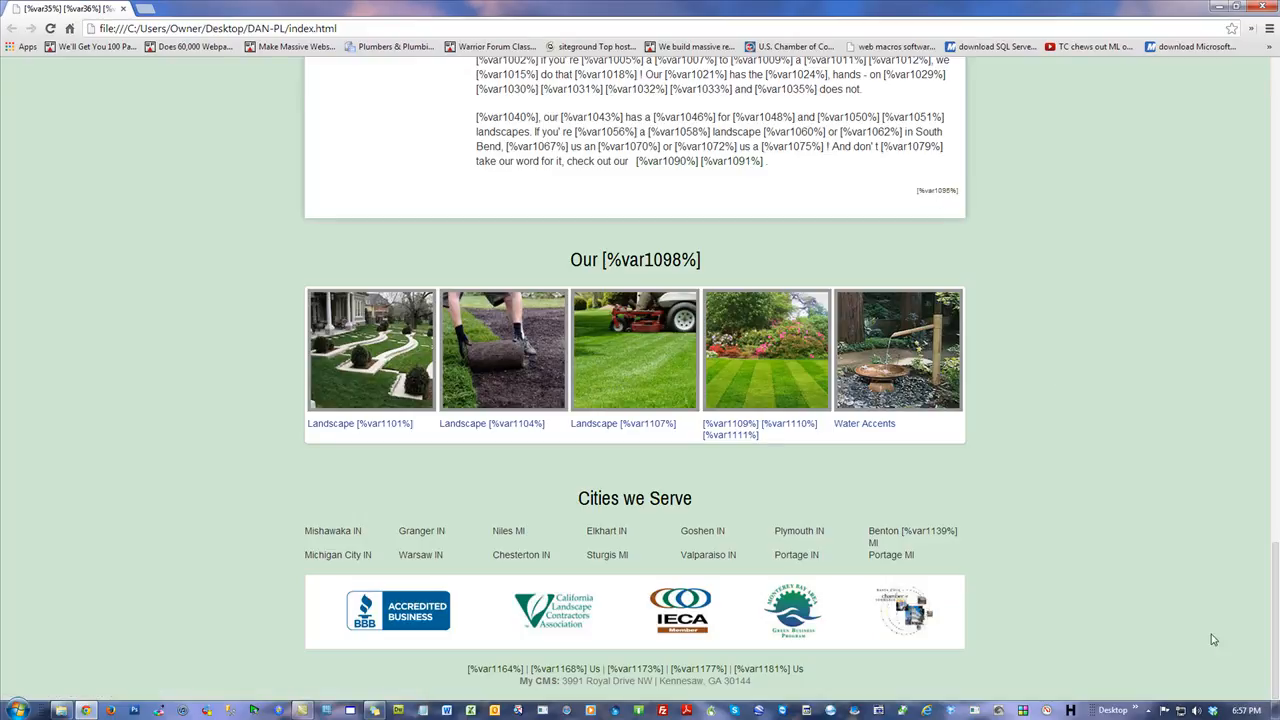
# Scroll back to the top of the generated page and close the browser.
pyautogui.moveTo(1270, 651); pyautogui.dragTo(1268, 139)
pyautogui.moveTo(565, 180)
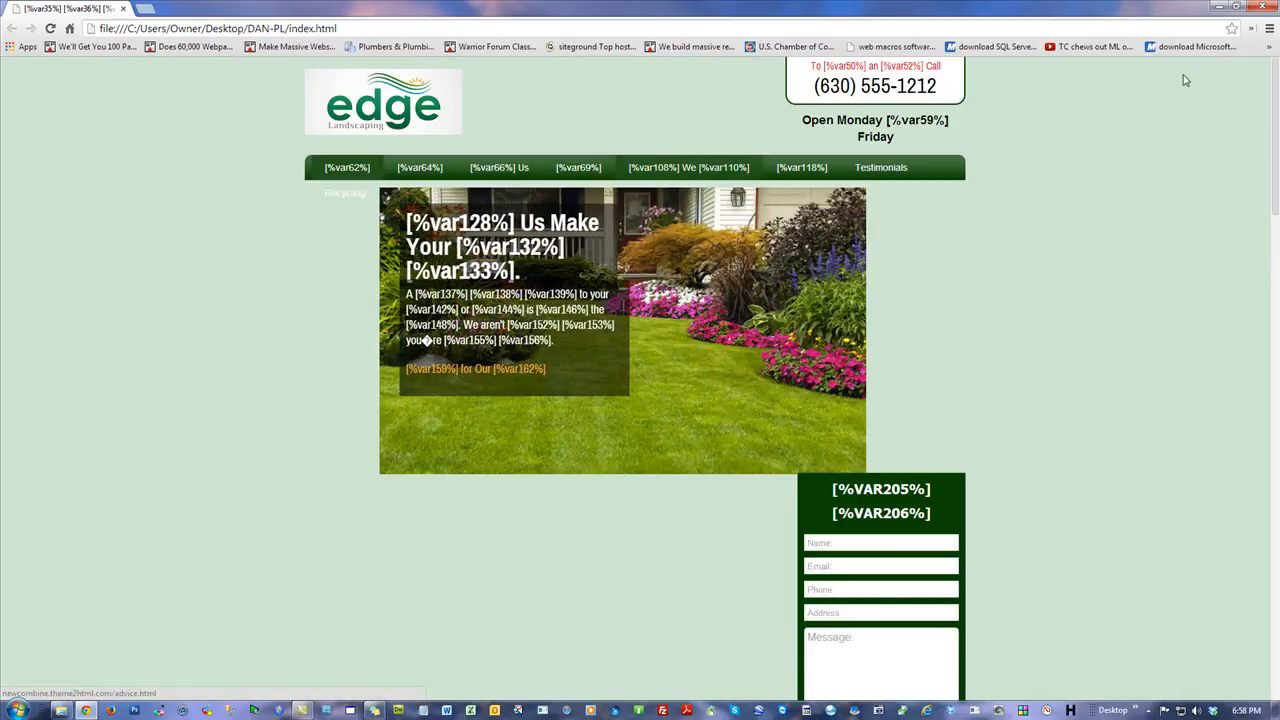
pyautogui.click(1259, 8)
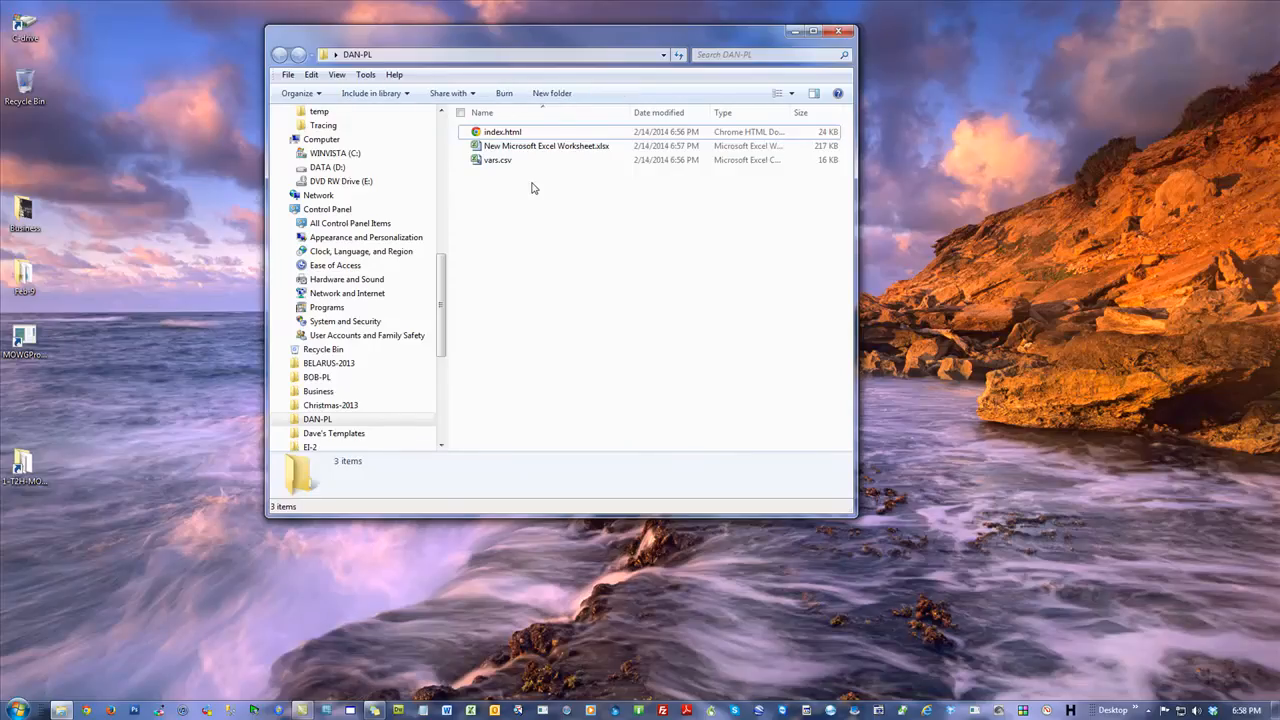
# Move the Excel workbook out of the DAN-PL folder onto the desktop and launch MOWG Professional.
pyautogui.moveTo(521, 150); pyautogui.dragTo(25, 95)
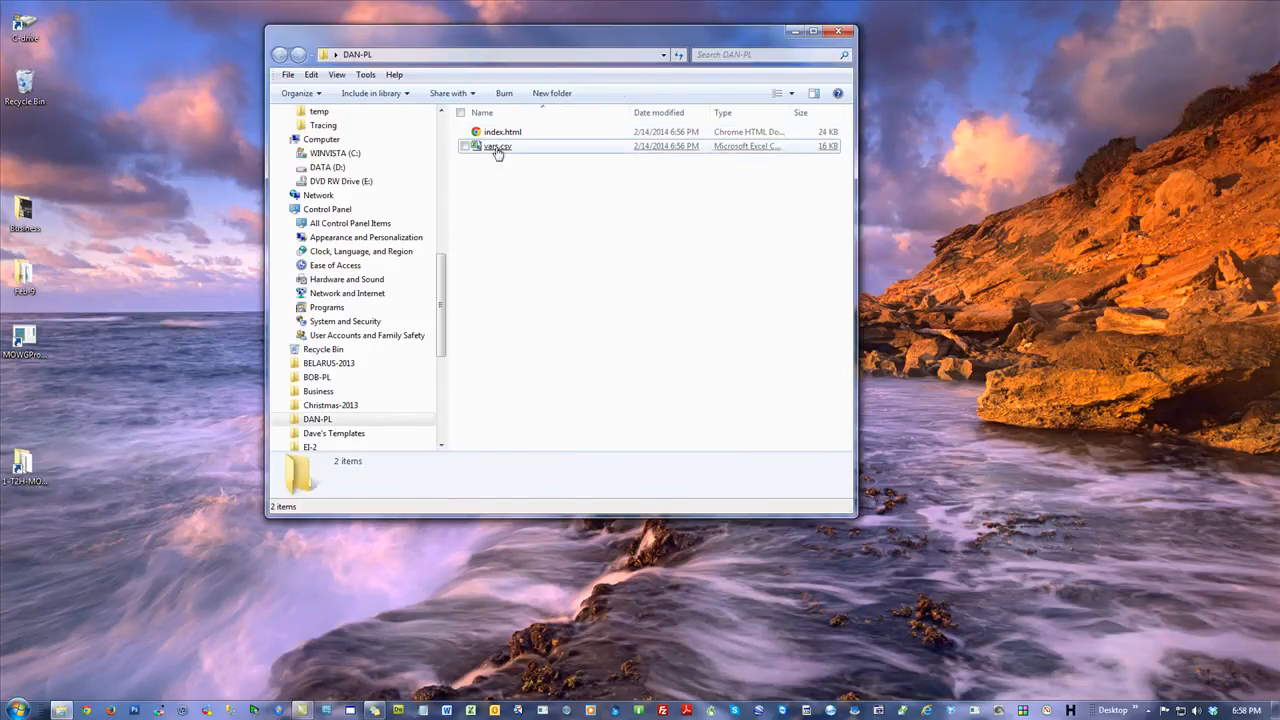
pyautogui.doubleClick(25, 340)
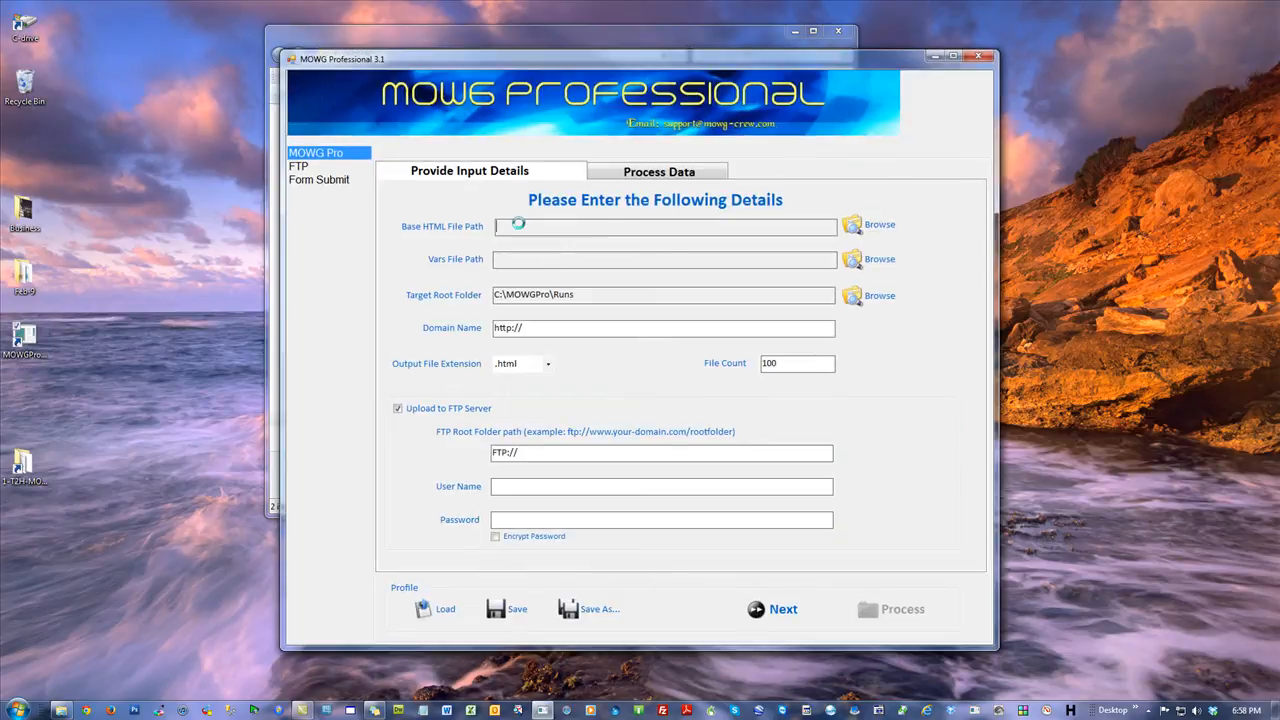
# Set the base HTML file to index.html and the vars file to vars.csv, both from the desktop's DAN-PL folder.
pyautogui.click(510, 226)
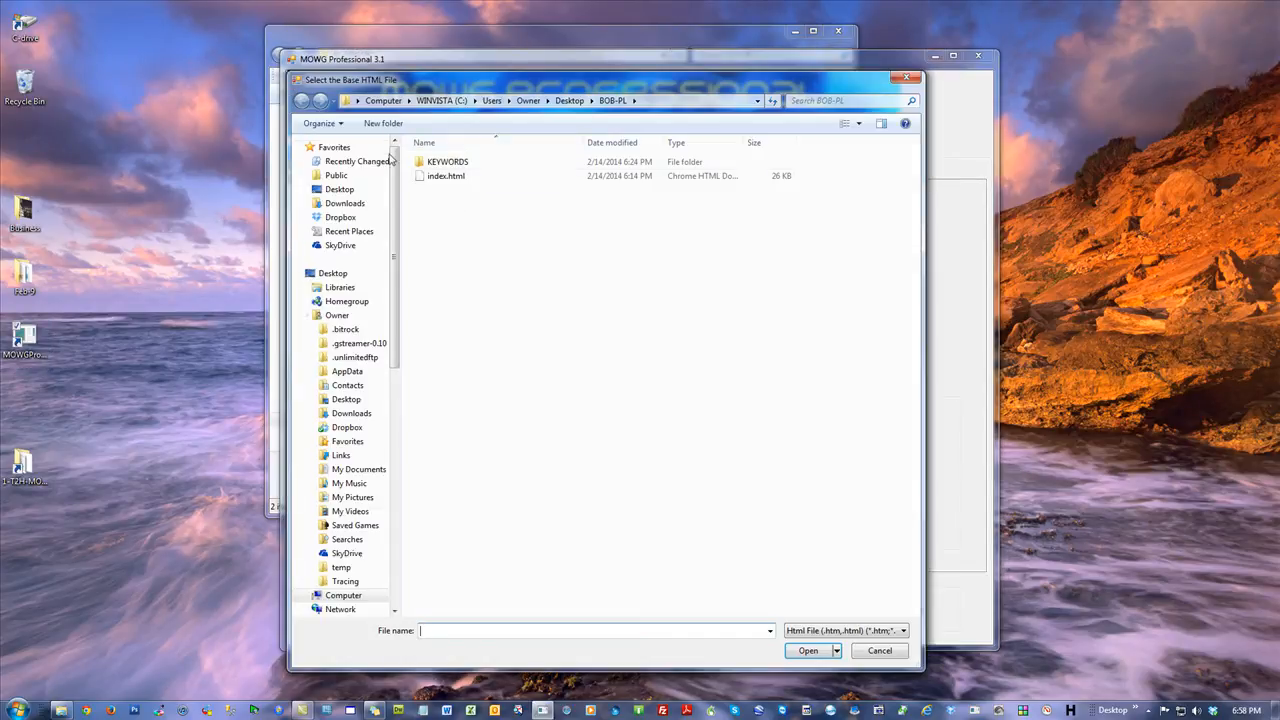
pyautogui.click(339, 189)
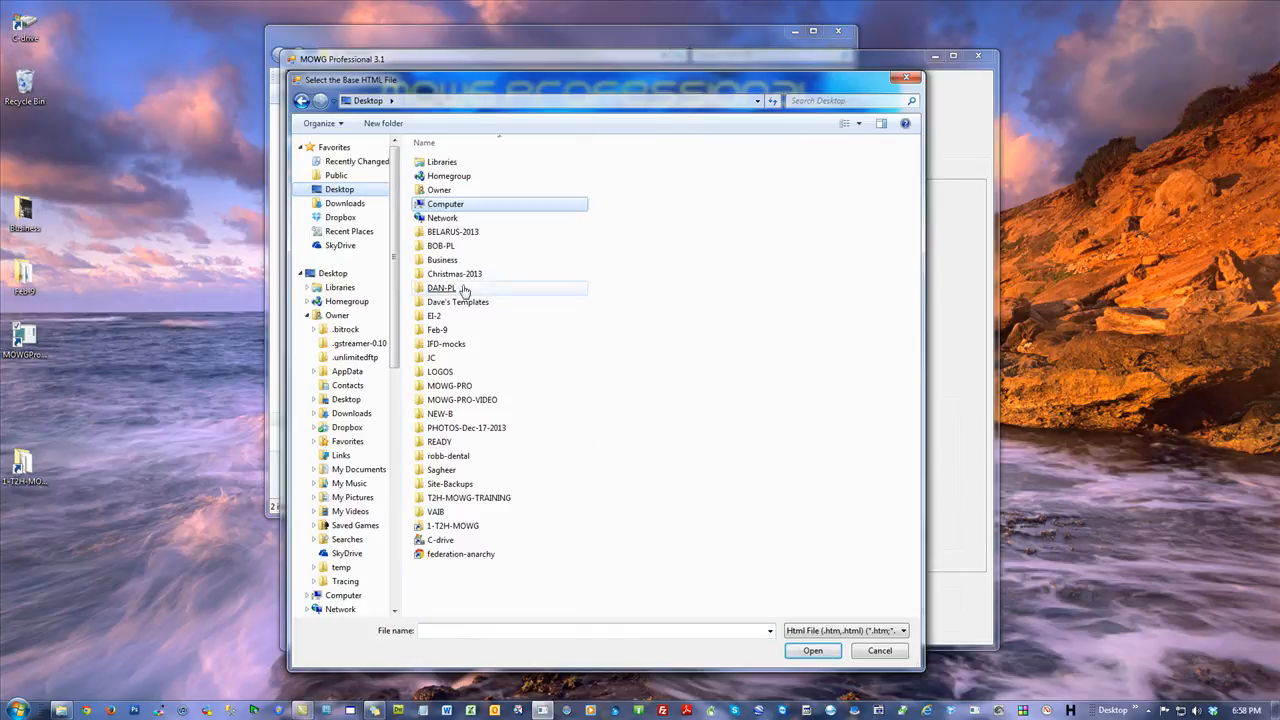
pyautogui.doubleClick(469, 290)
pyautogui.doubleClick(452, 163)
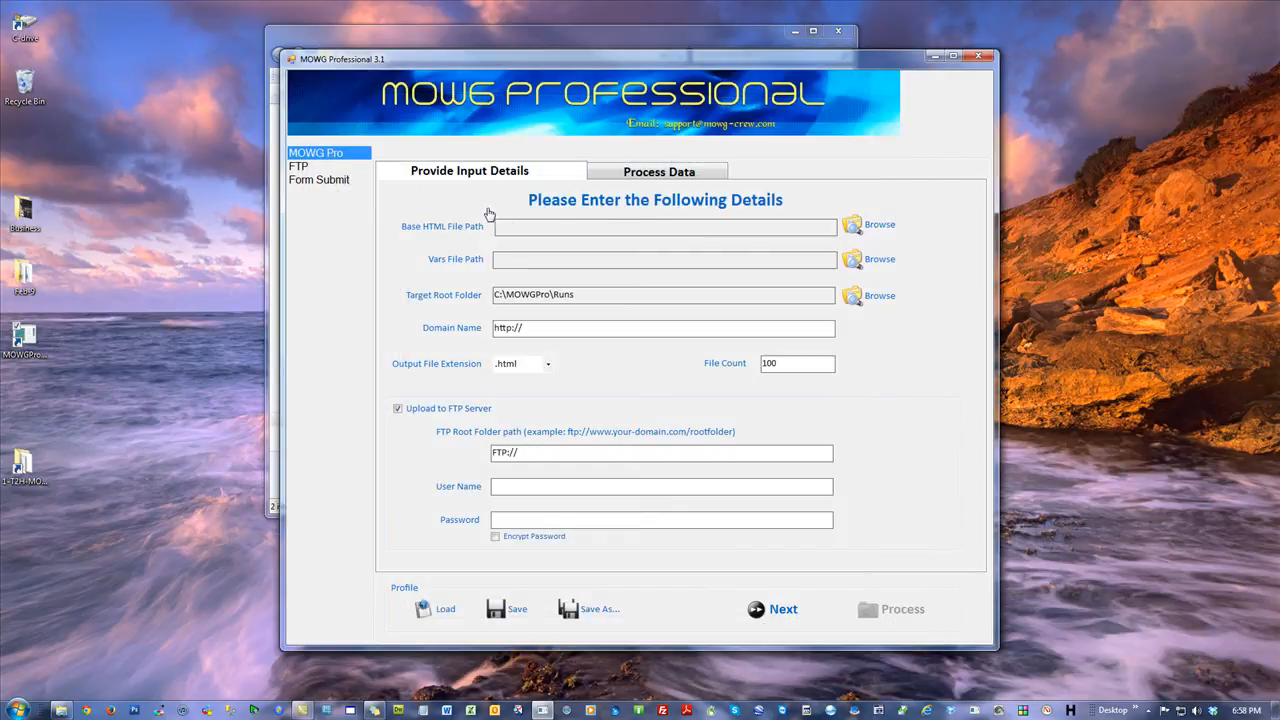
pyautogui.click(521, 262)
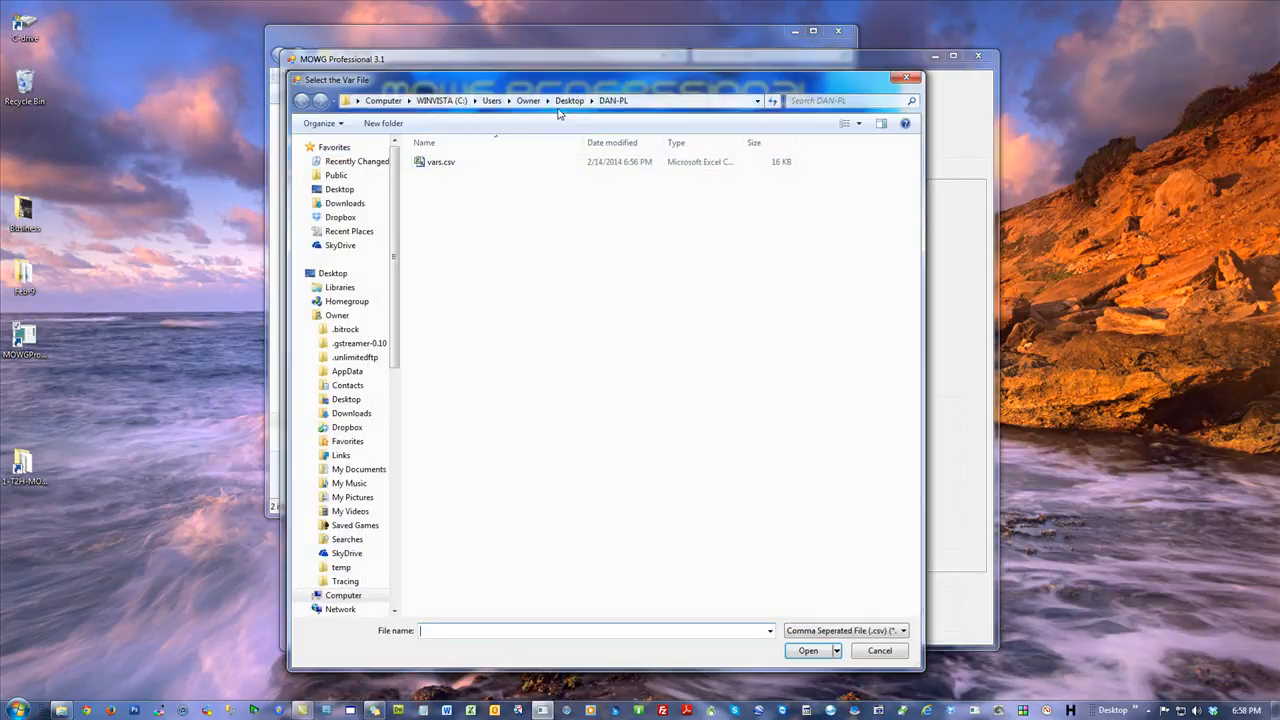
pyautogui.click(437, 166)
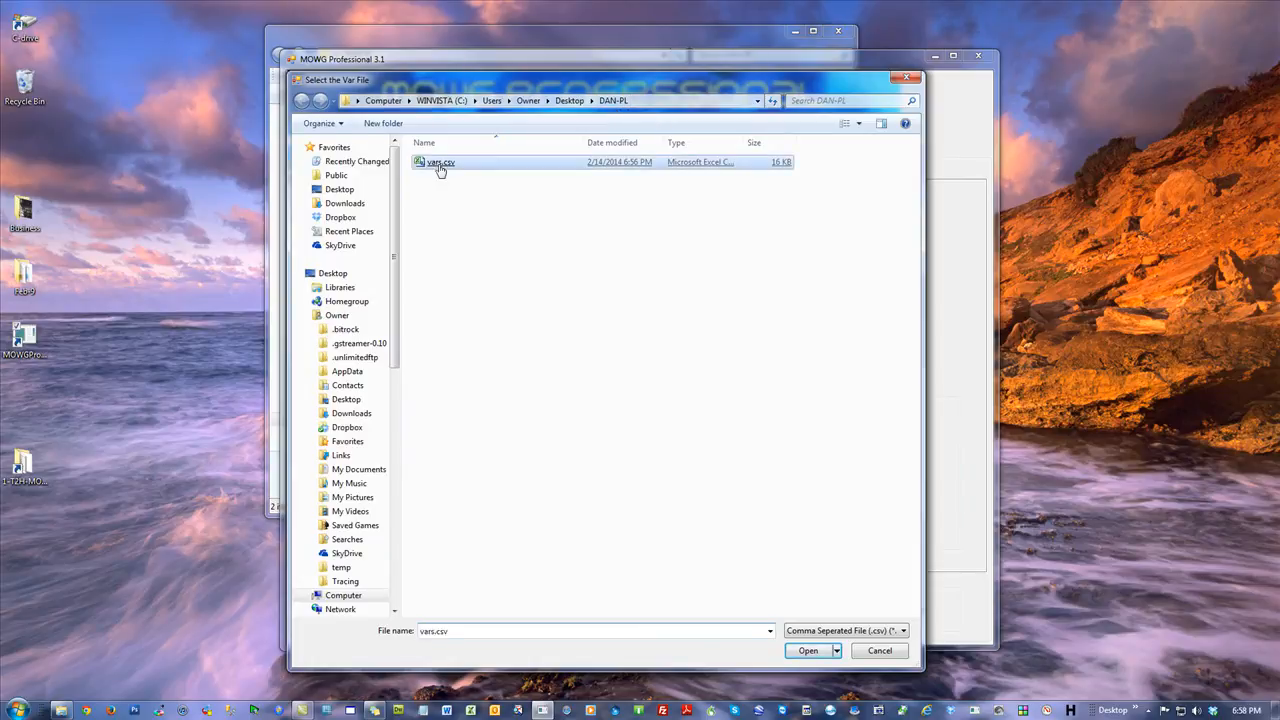
pyautogui.doubleClick(437, 166)
pyautogui.click(542, 329)
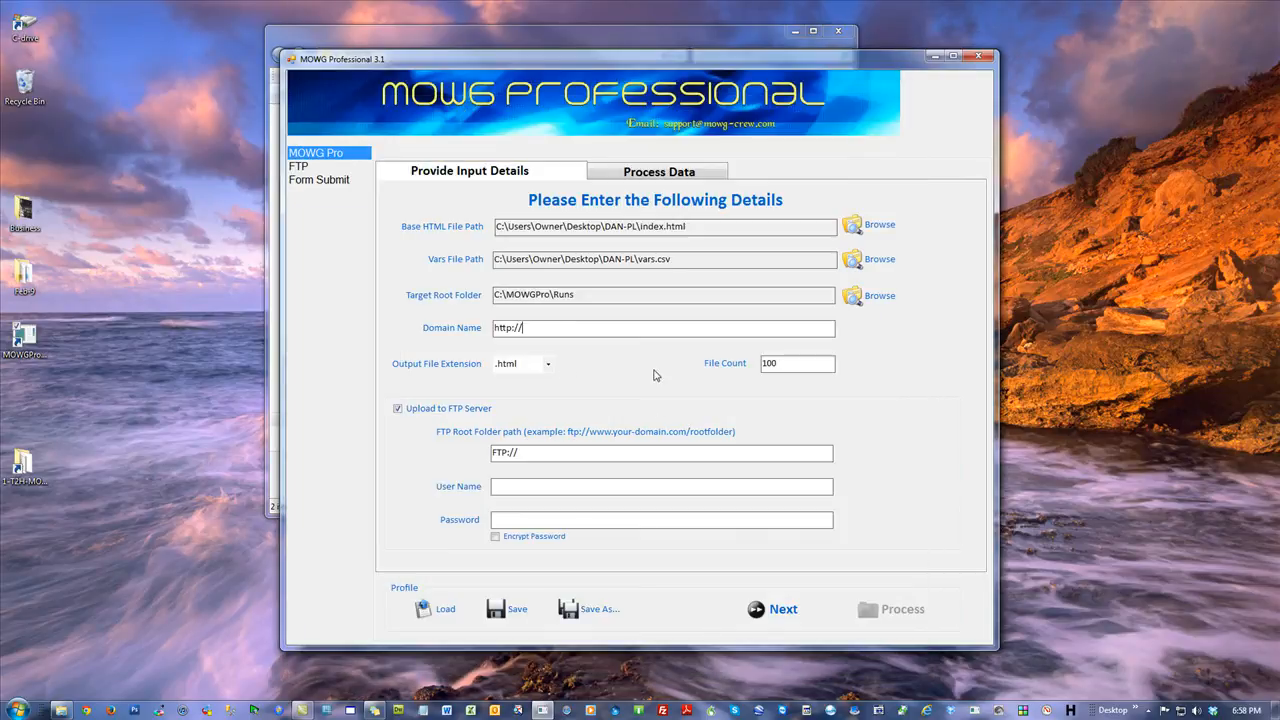
pyautogui.write('newcombine.theme2html.com')
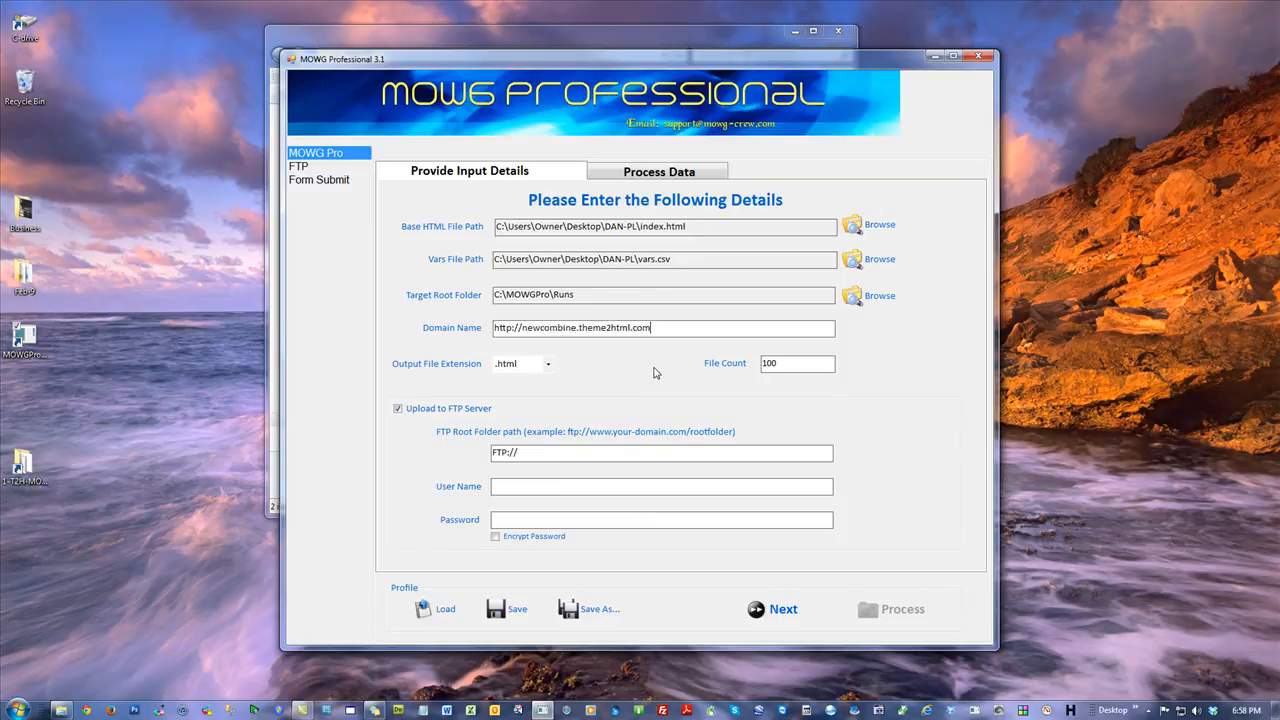
# Set the file count to 20 and turn off uploading to the FTP server.
pyautogui.doubleClick(790, 358)
pyautogui.write('20')
pyautogui.click(398, 409)
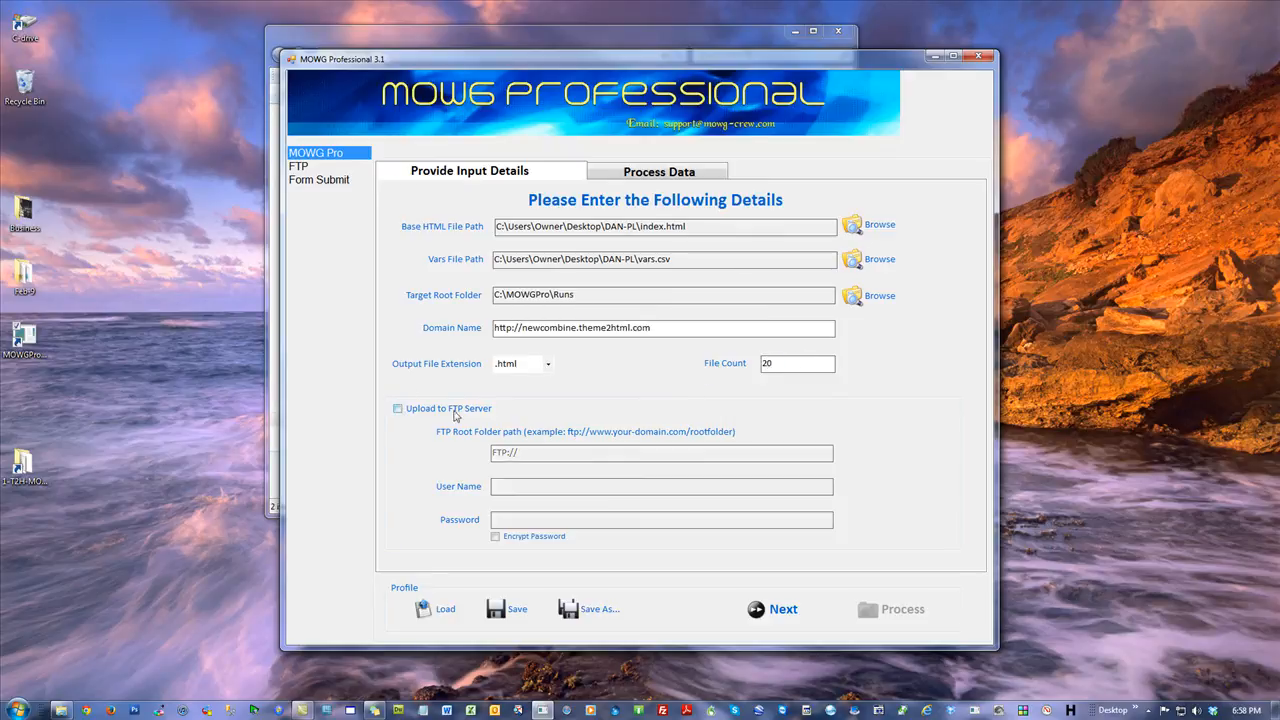
# On the Process Data page, add the id variable to the folder structure and tick its Keyword option.
pyautogui.click(782, 615)
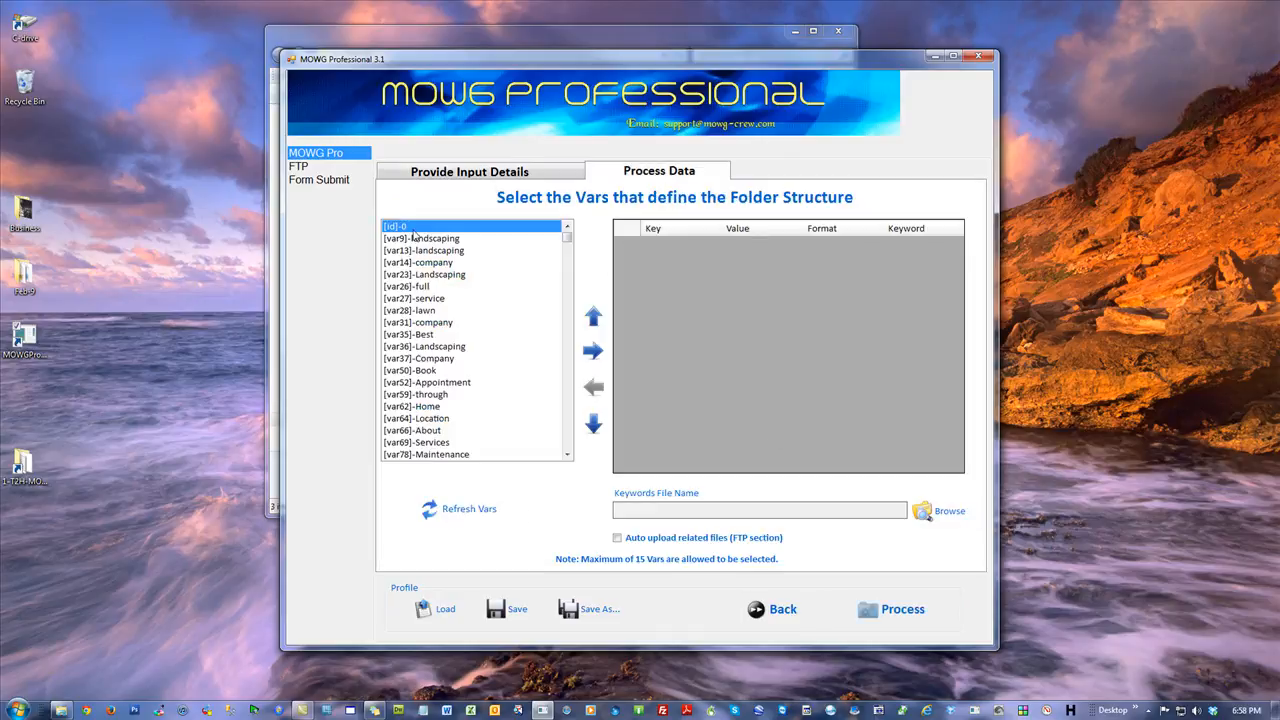
pyautogui.click(593, 350)
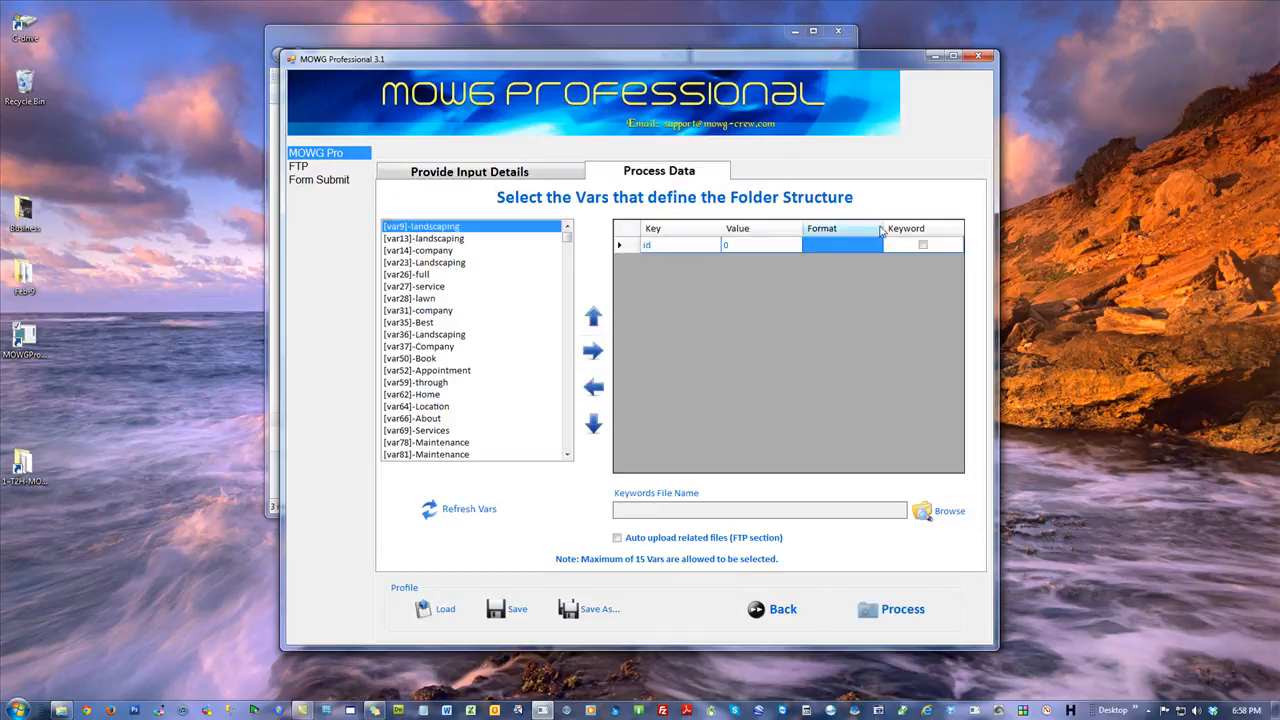
pyautogui.click(923, 245)
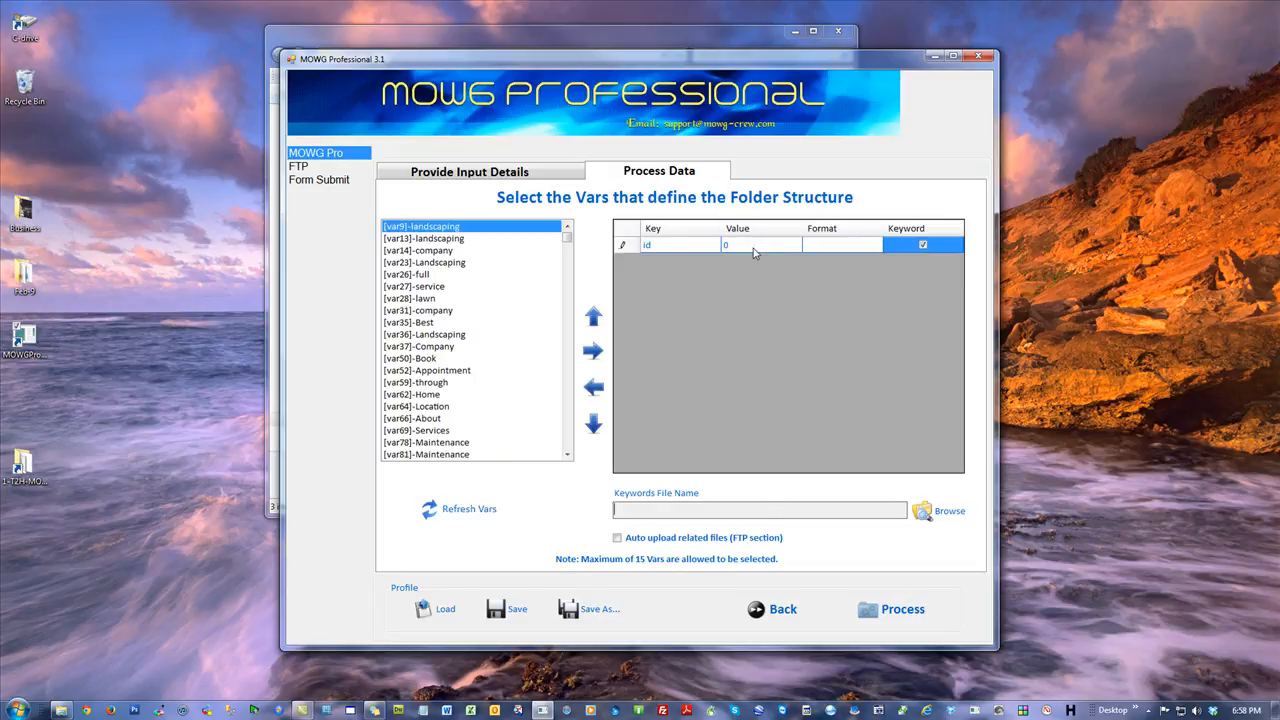
# Create a new KEYWORDS folder inside DAN-PL and select it as the keywords folder.
pyautogui.click(940, 511)
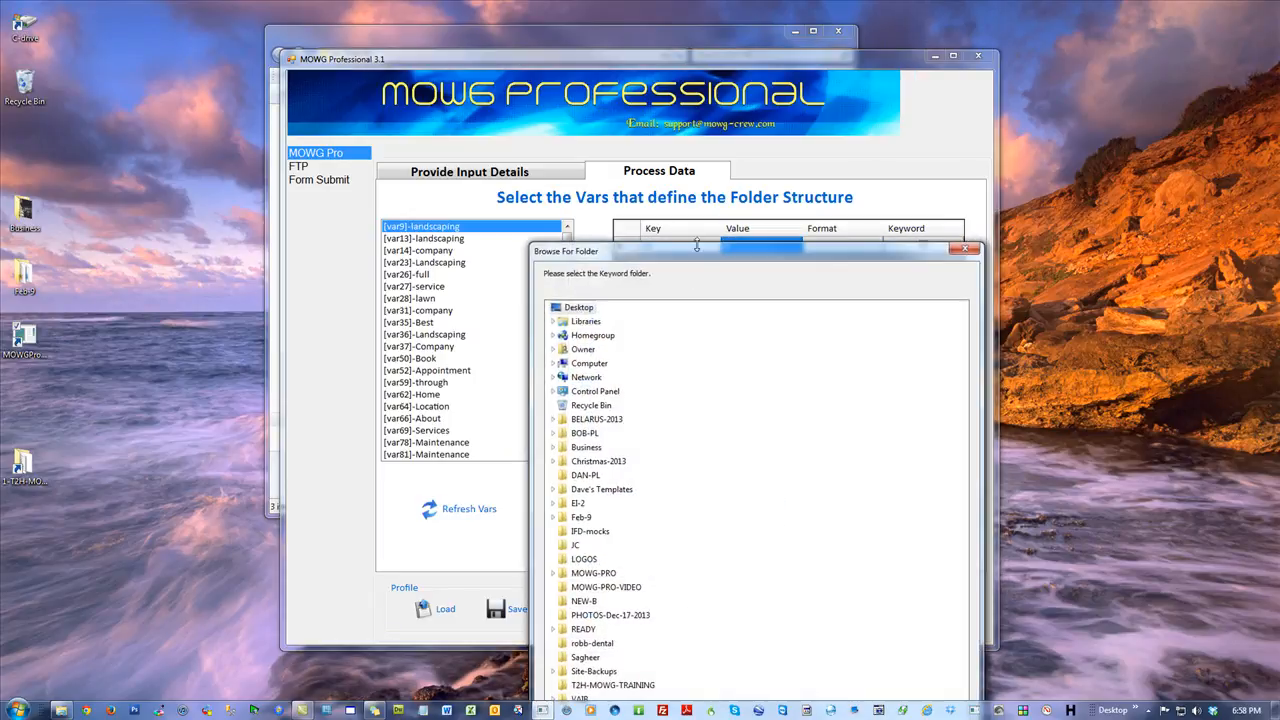
pyautogui.click(526, 286)
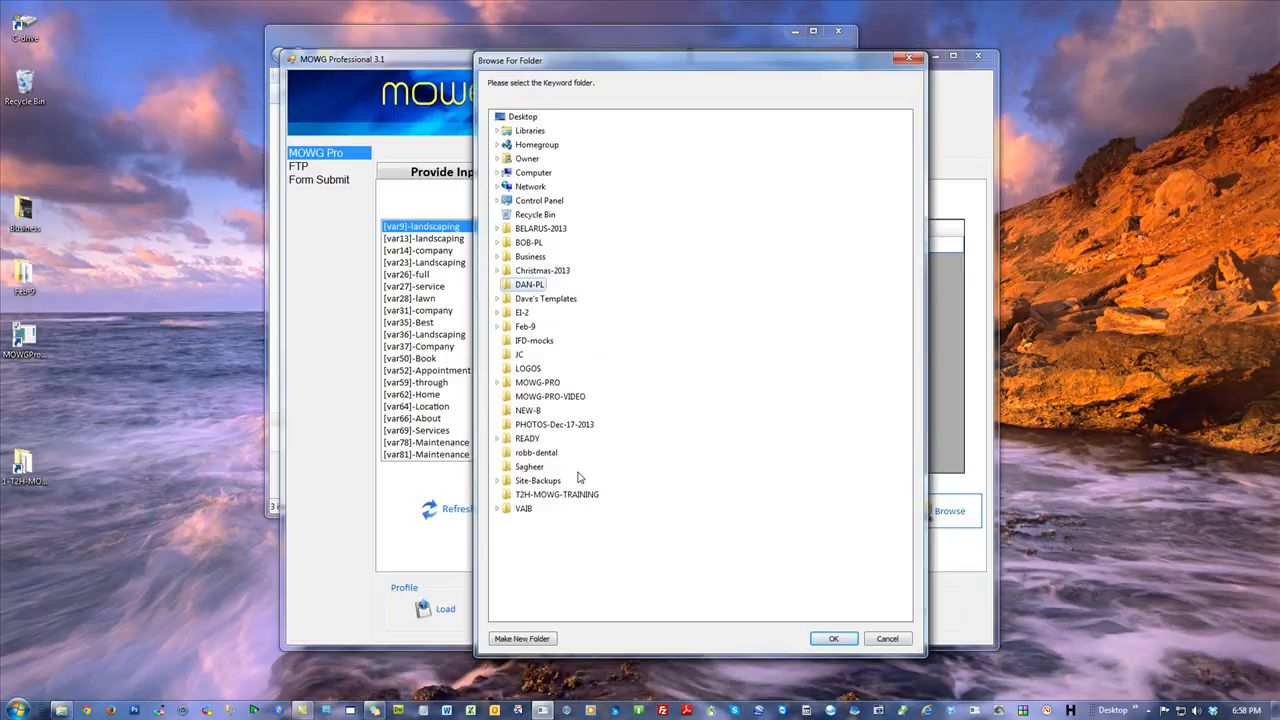
pyautogui.click(522, 638)
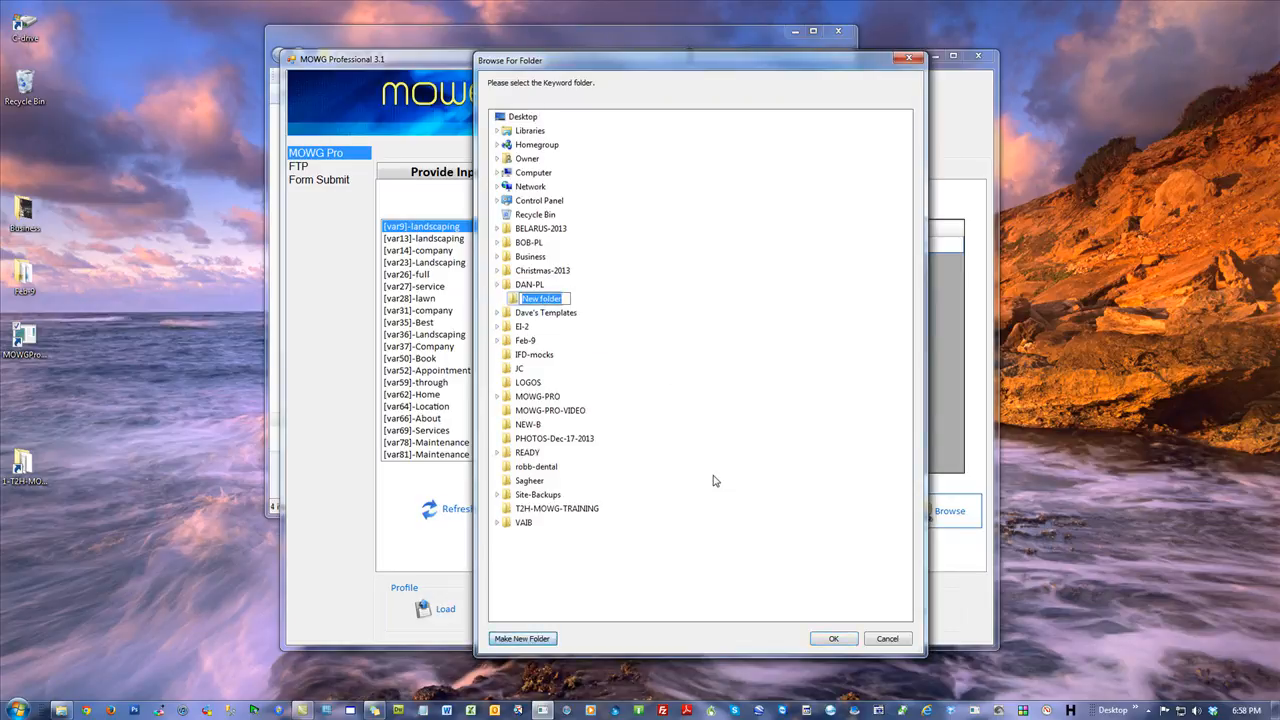
pyautogui.write('KEYWORDS')
pyautogui.press('Return')
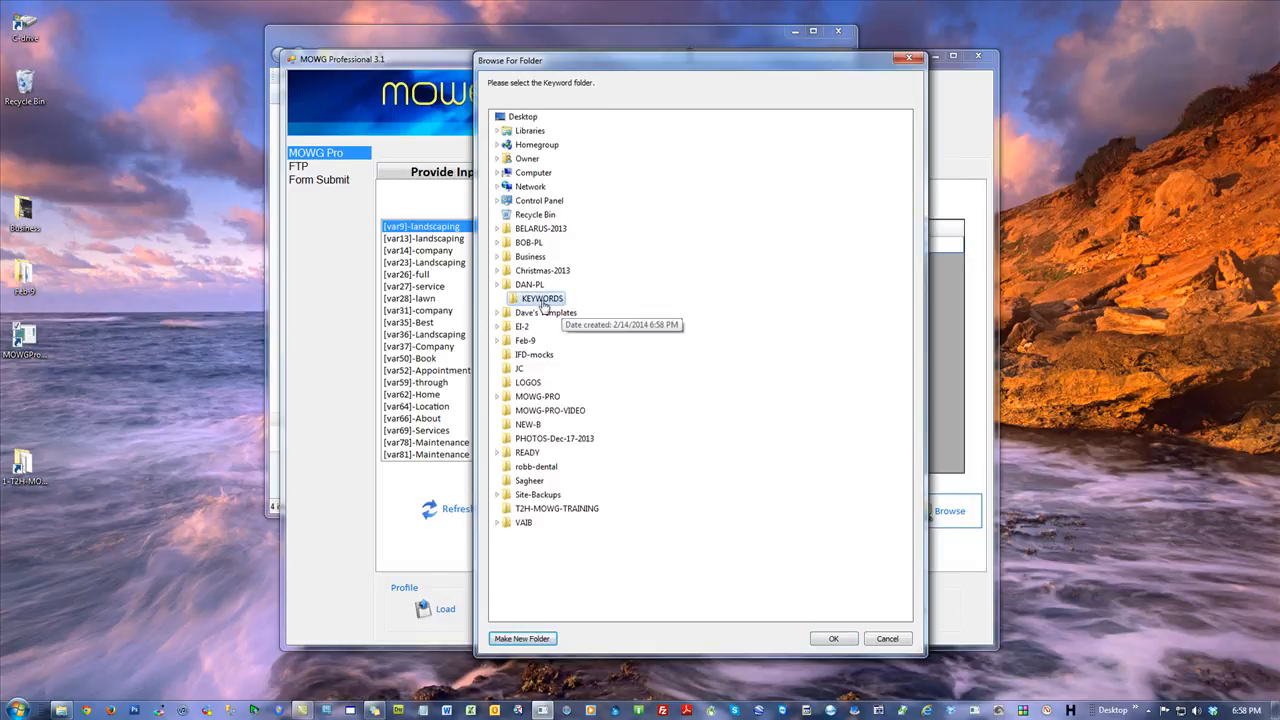
pyautogui.click(833, 639)
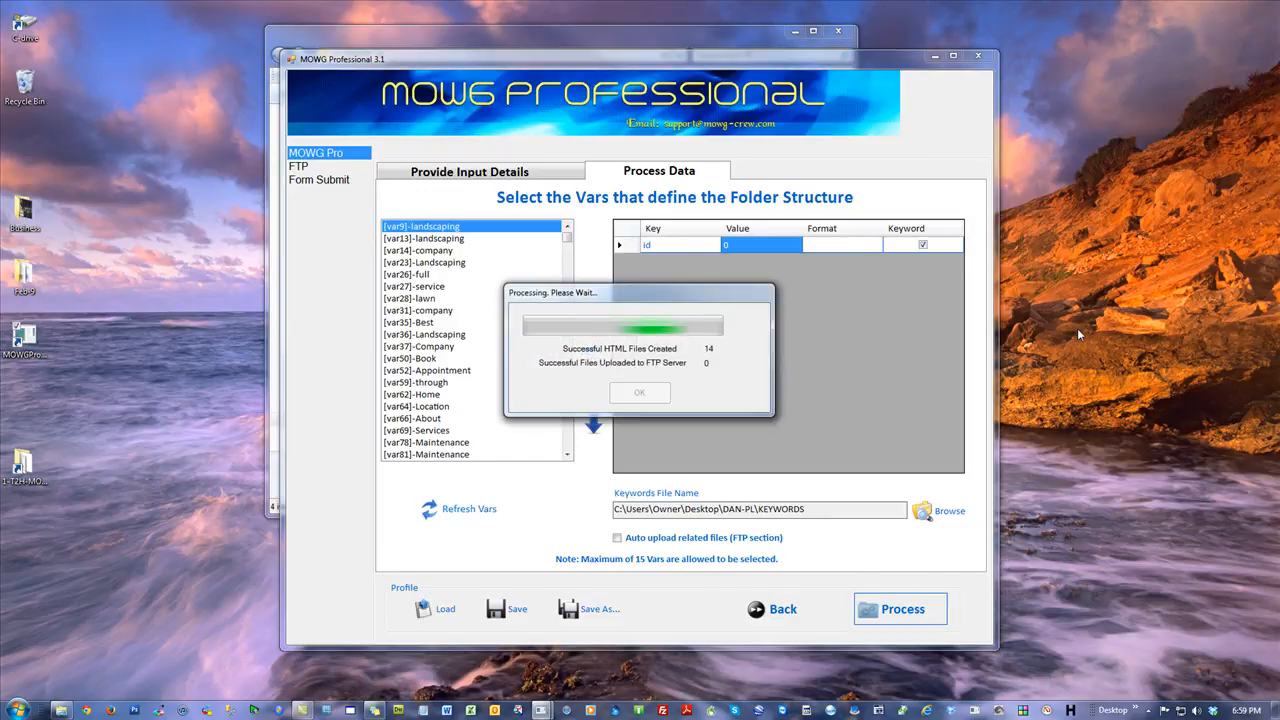
# Acknowledge the finished processing run and close MOWG Professional without saving the profile.
pyautogui.click(659, 399)
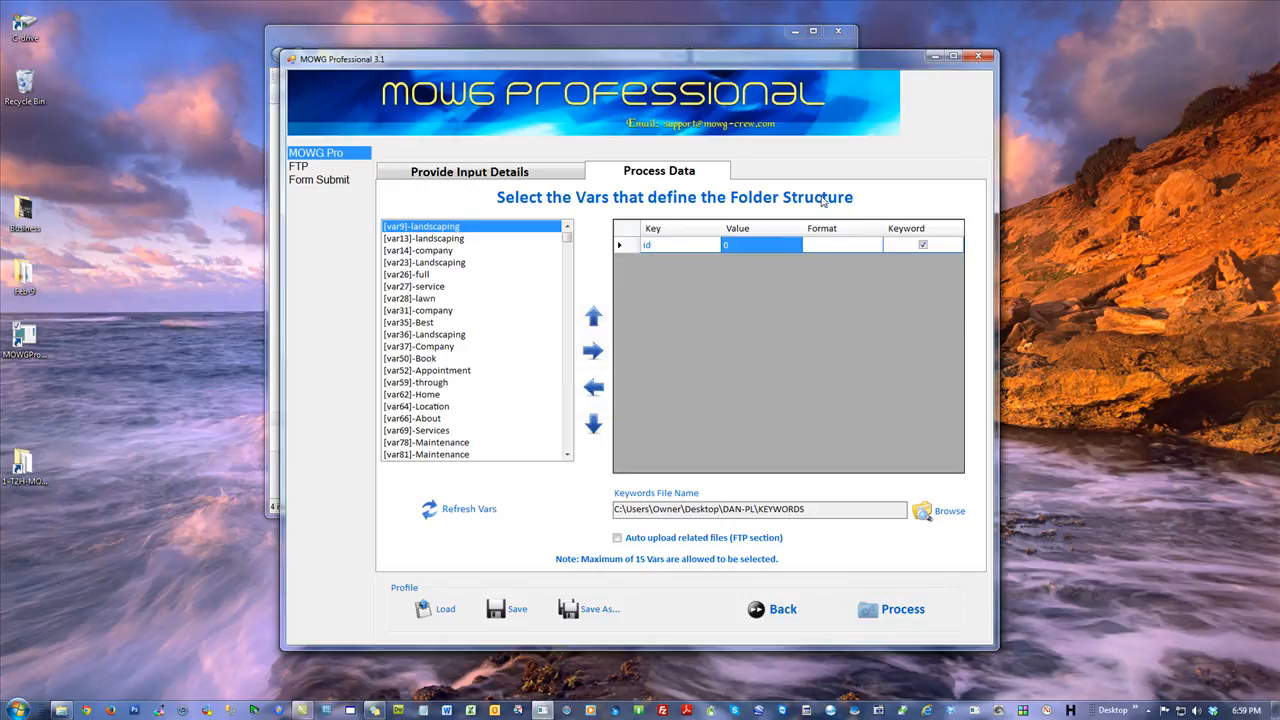
pyautogui.click(981, 57)
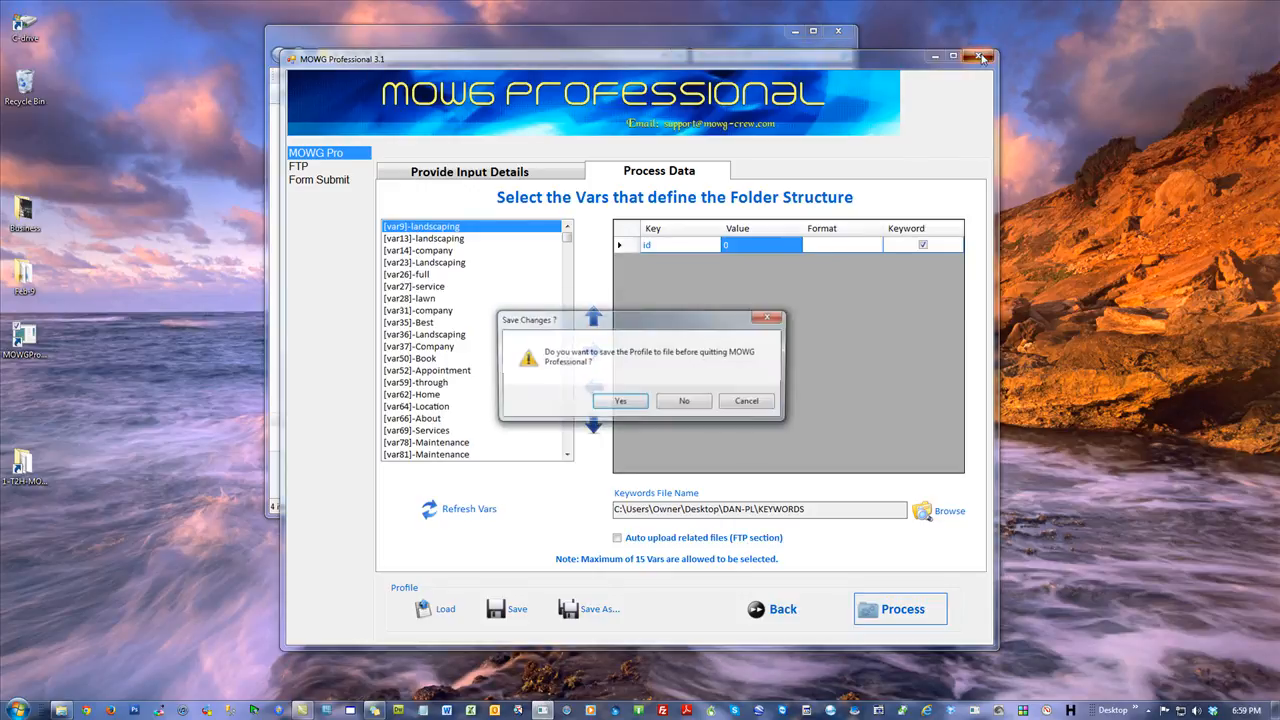
pyautogui.click(685, 402)
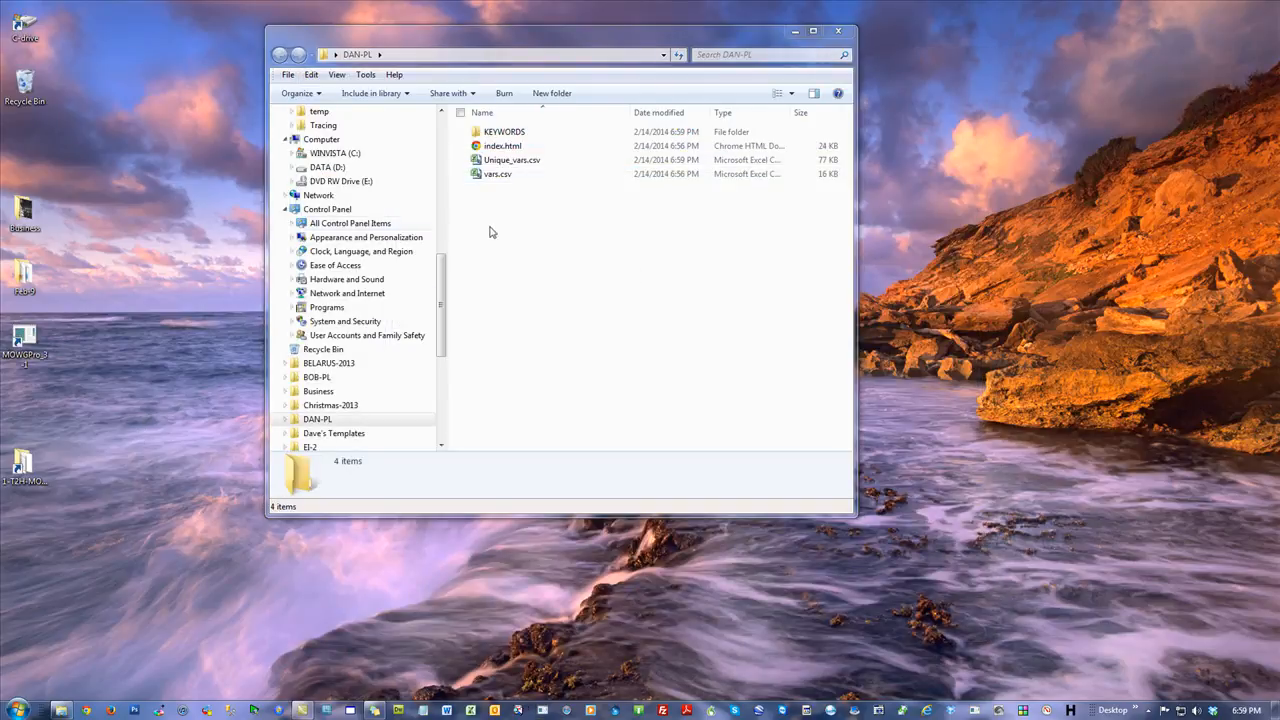
# Open the newest run folder inside C:\MOWGPro\Runs.
pyautogui.click(836, 33)
pyautogui.click(17, 710)
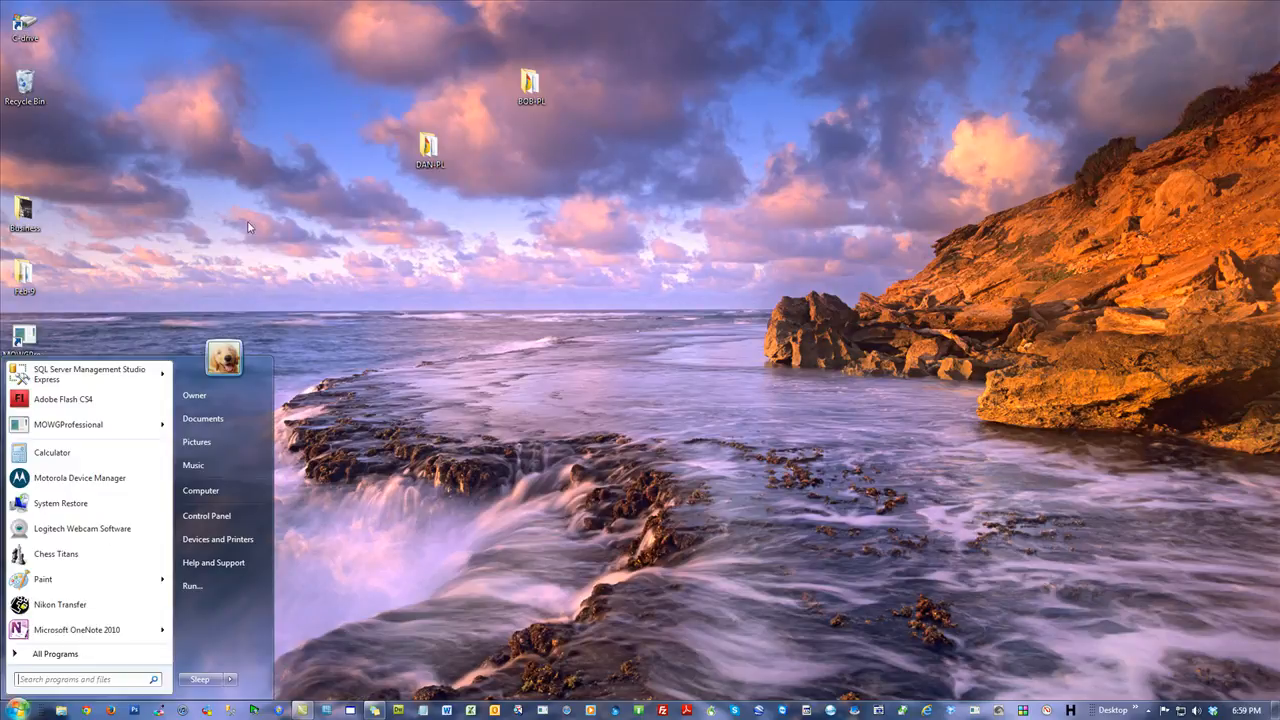
pyautogui.doubleClick(27, 25)
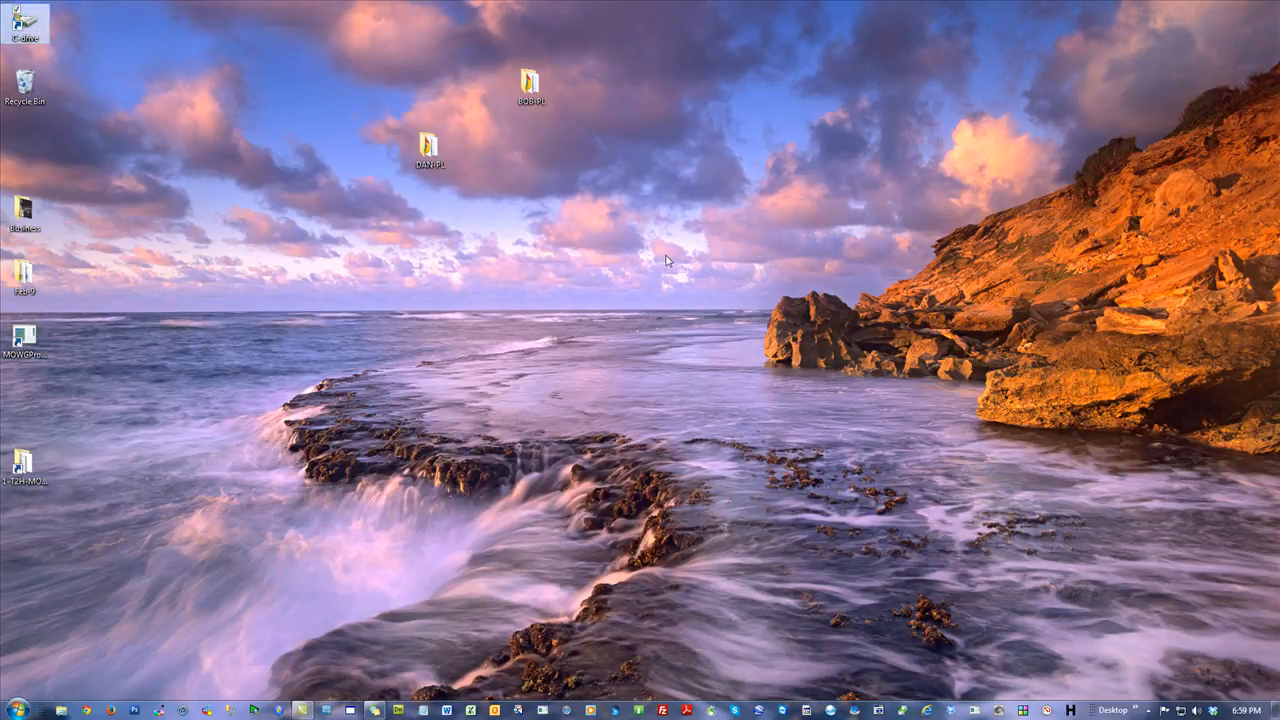
pyautogui.scroll(-5, 666, 414)
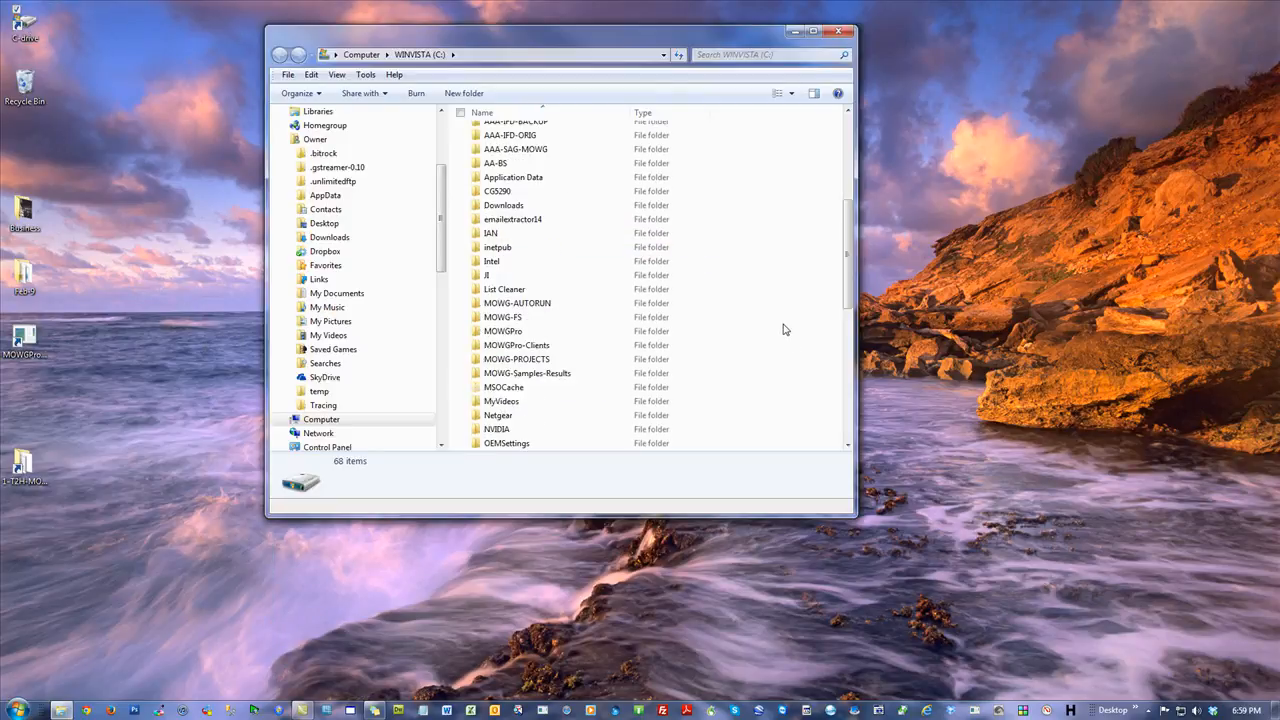
pyautogui.doubleClick(503, 331)
pyautogui.click(492, 132)
pyautogui.press('Return')
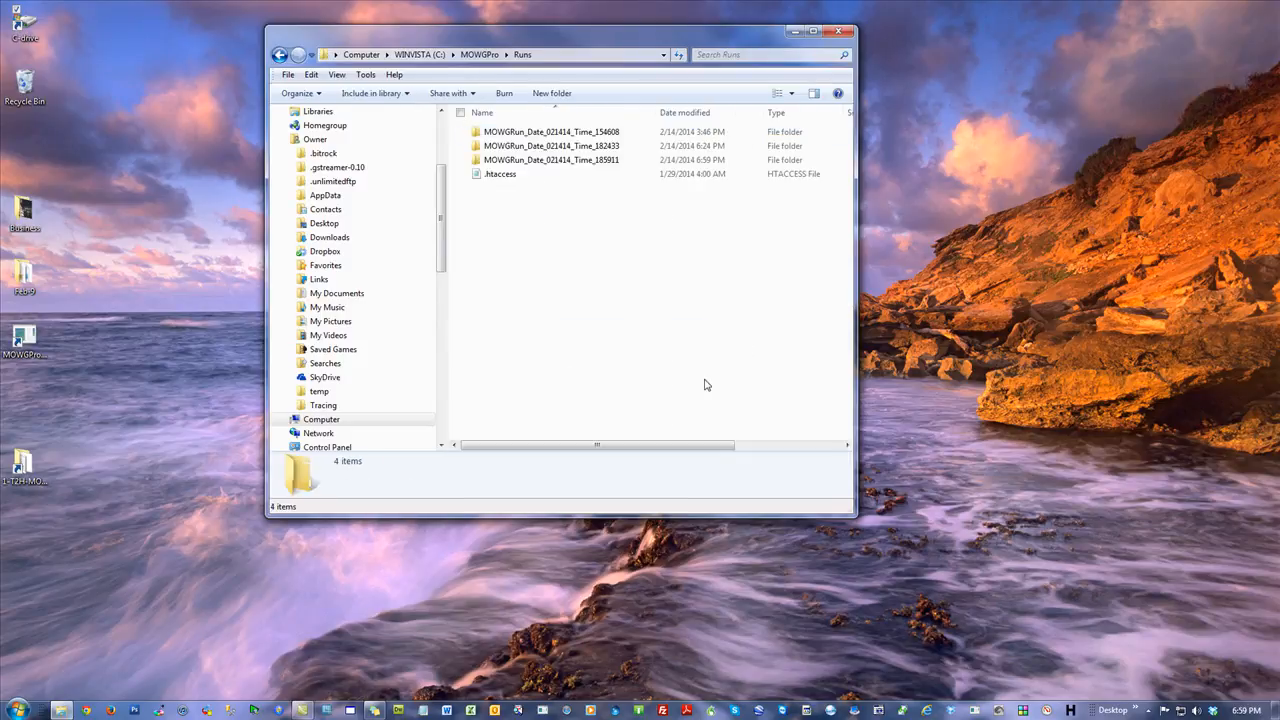
pyautogui.click(583, 162)
pyautogui.press('Return')
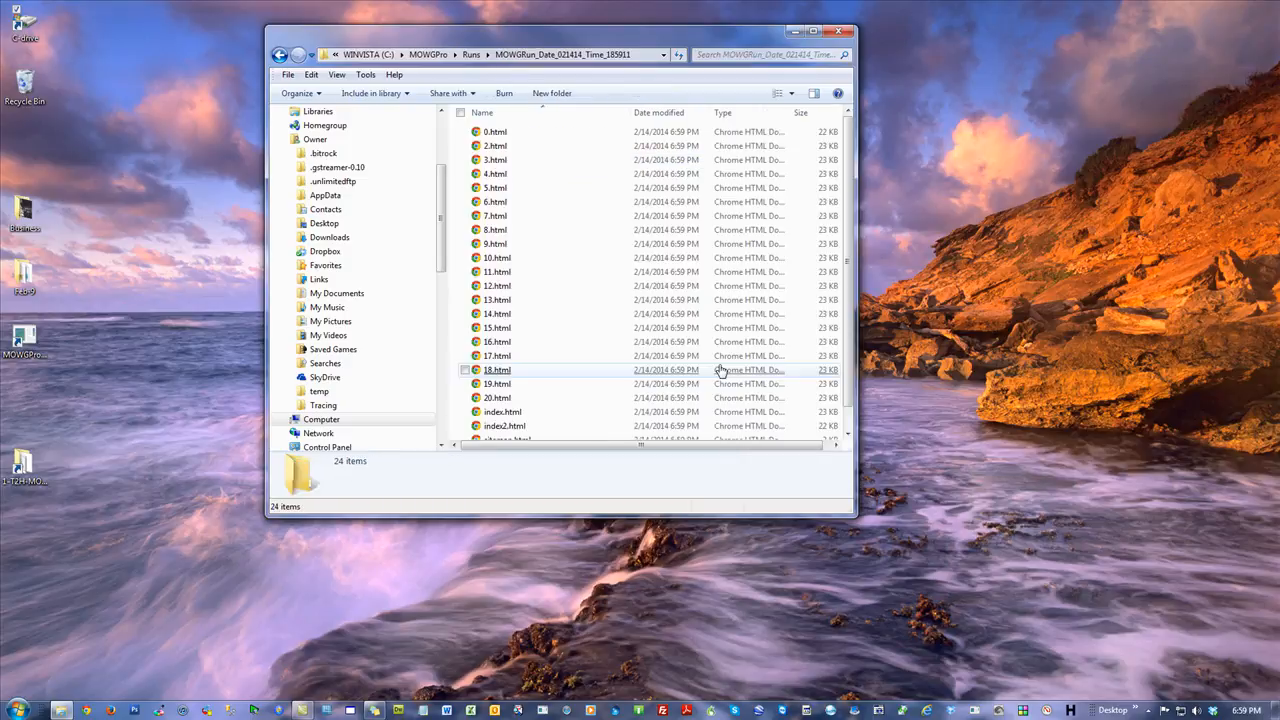
# Inspect the .htaccess file in the Runs folder and return to the newest run folder.
pyautogui.press('super+Up')
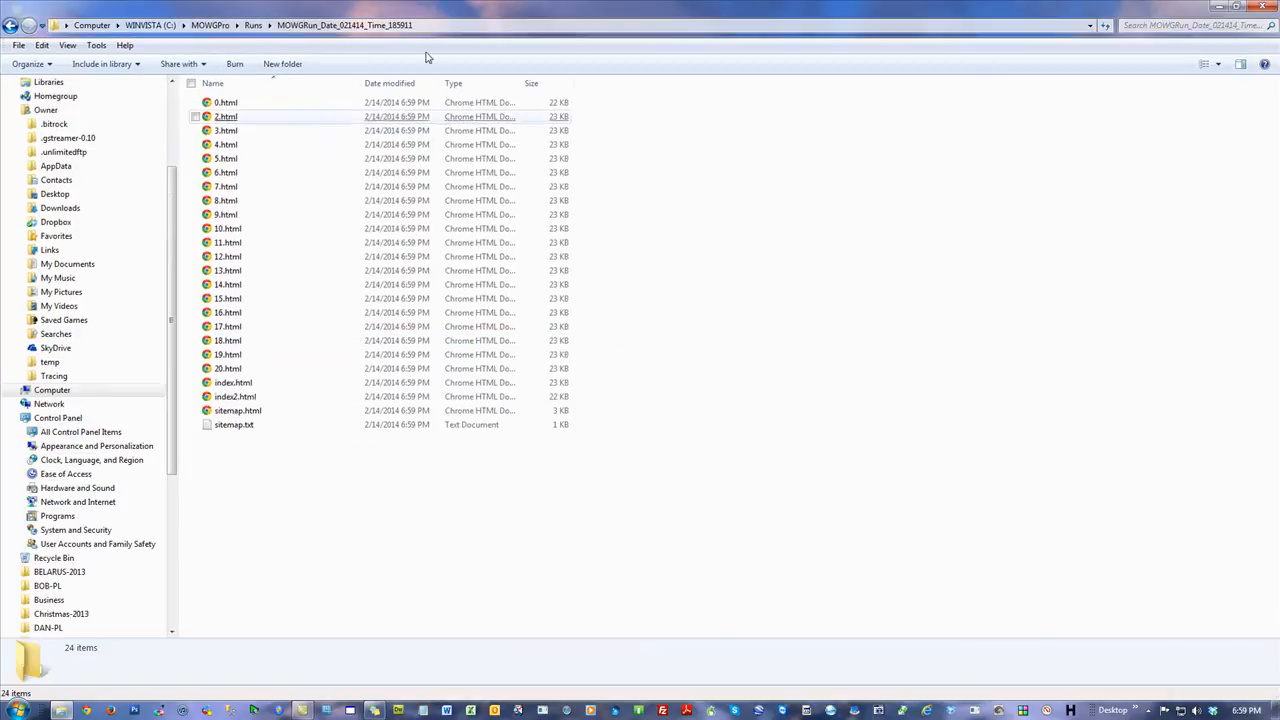
pyautogui.click(253, 25)
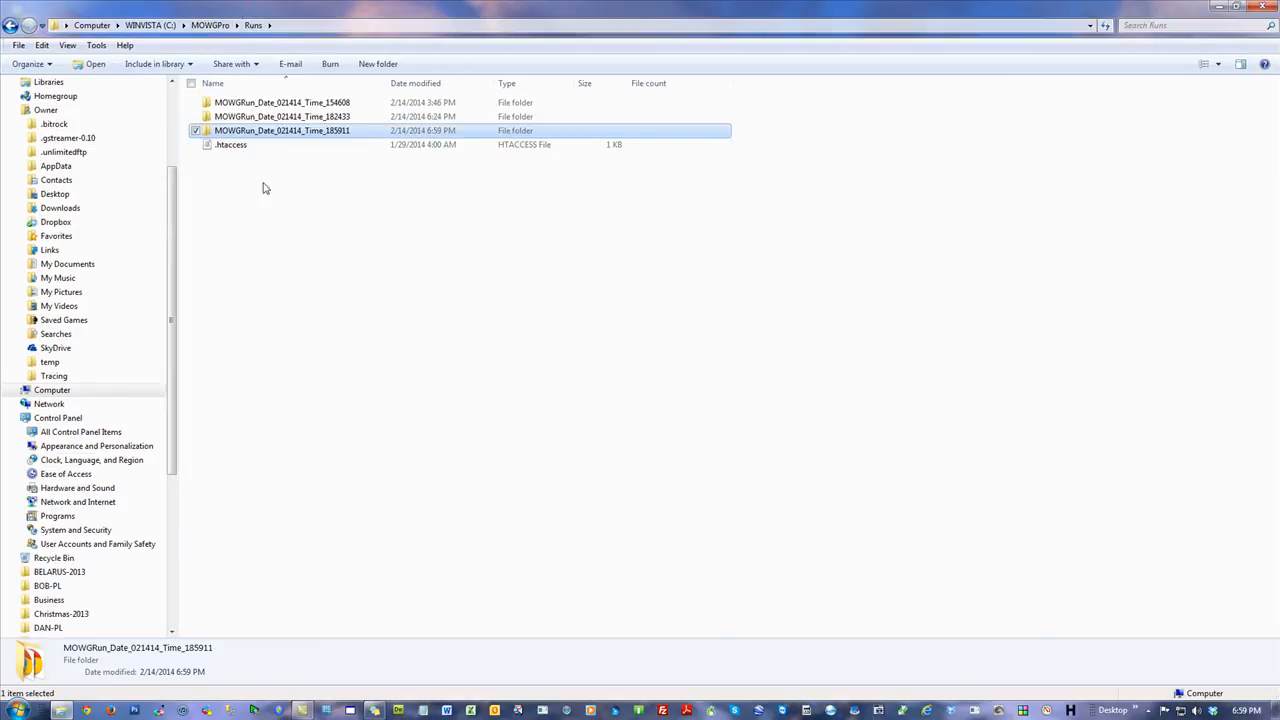
pyautogui.rightClick(229, 144)
pyautogui.click(314, 395)
pyautogui.click(670, 416)
pyautogui.doubleClick(320, 130)
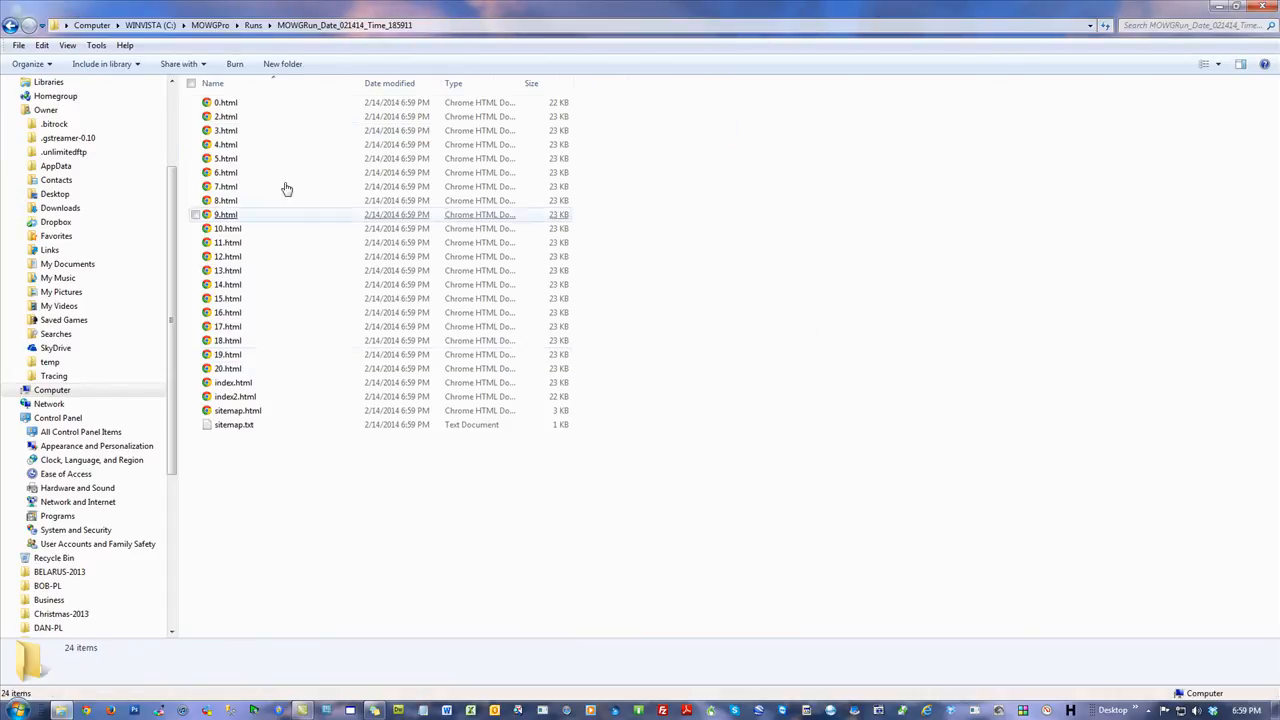
# Open the generated sitemap in the browser to review its page links, then close it.
pyautogui.doubleClick(225, 425)
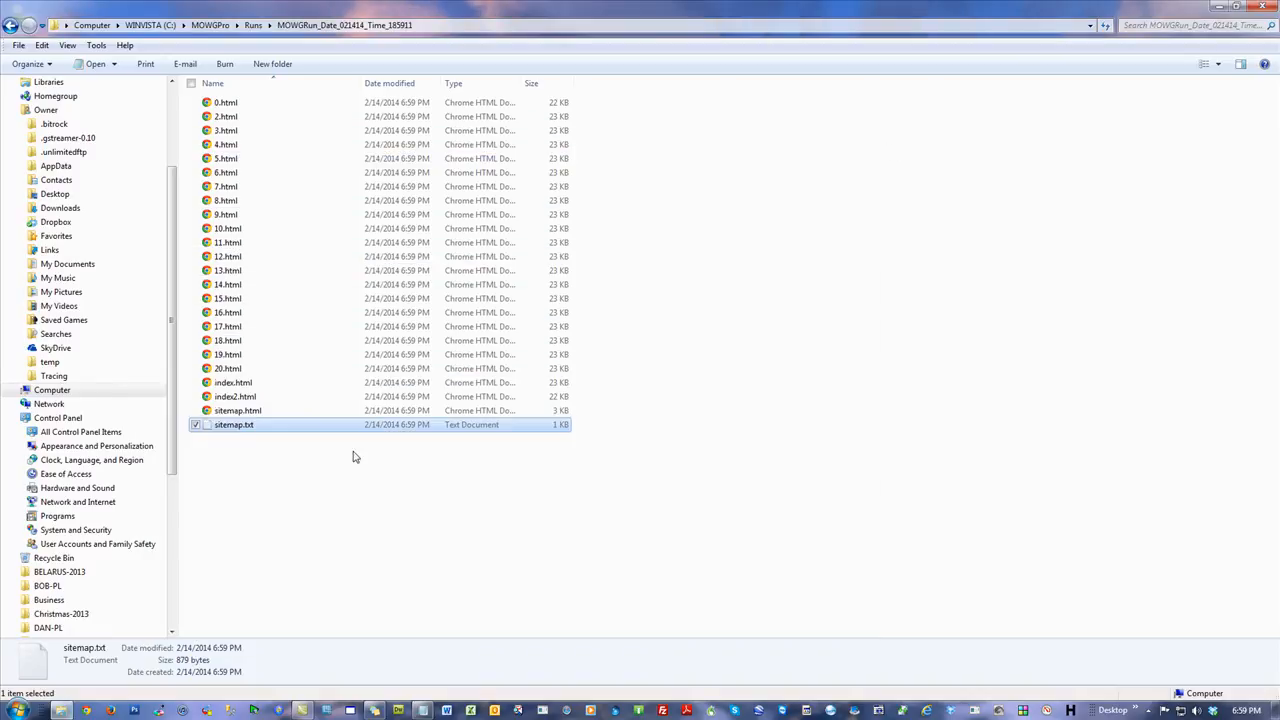
pyautogui.doubleClick(217, 418)
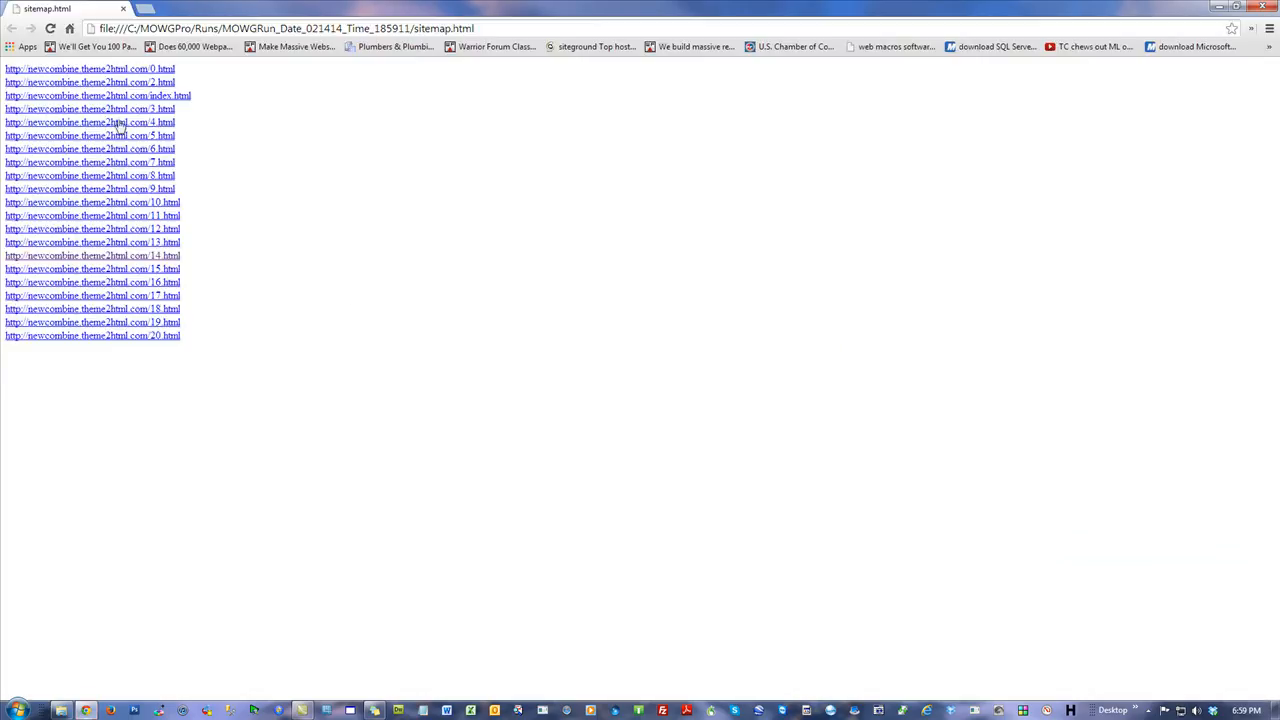
pyautogui.click(1264, 6)
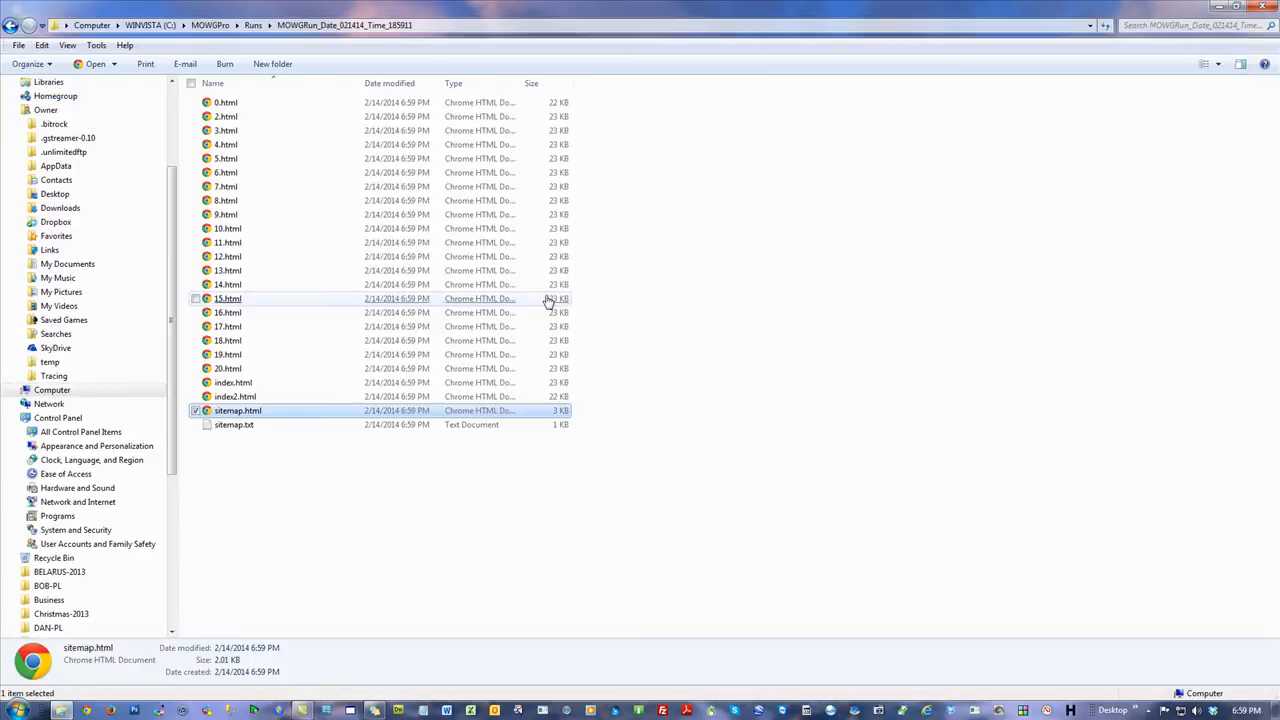
# Open 14.html in the browser and scroll through the generated page to review it, then close the browser.
pyautogui.doubleClick(227, 284)
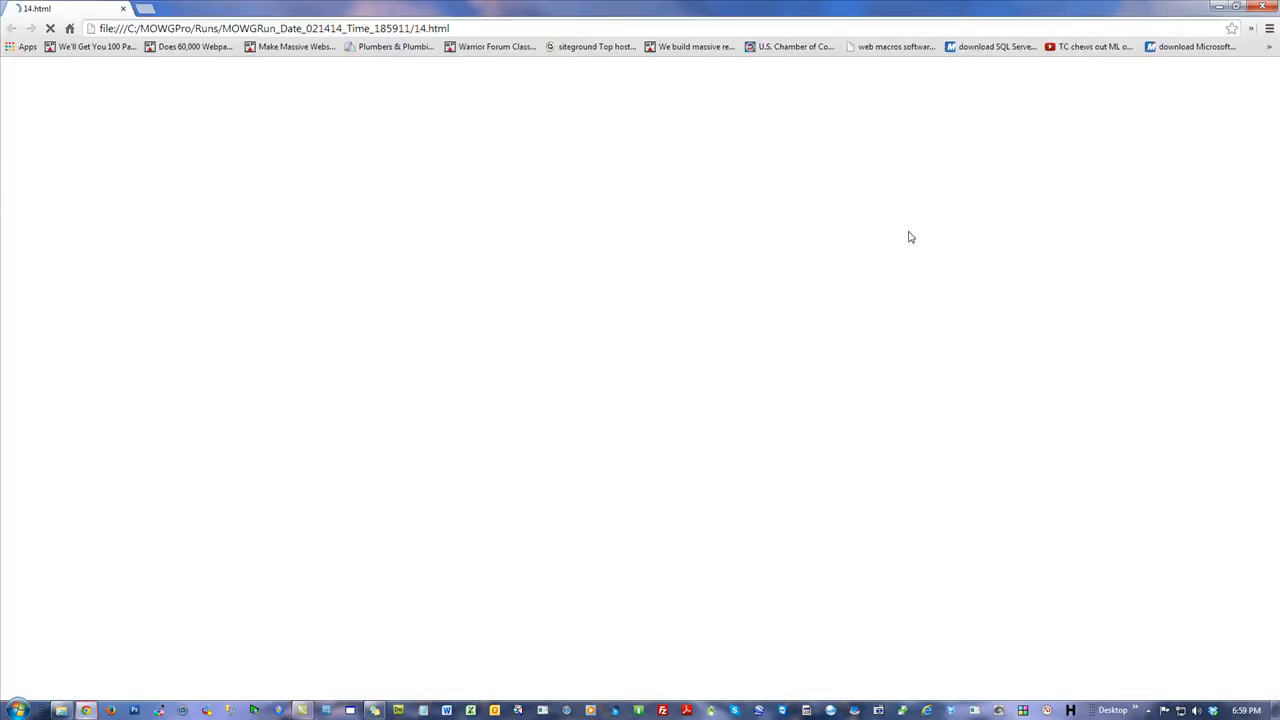
pyautogui.scroll(-6, 1134, 371)
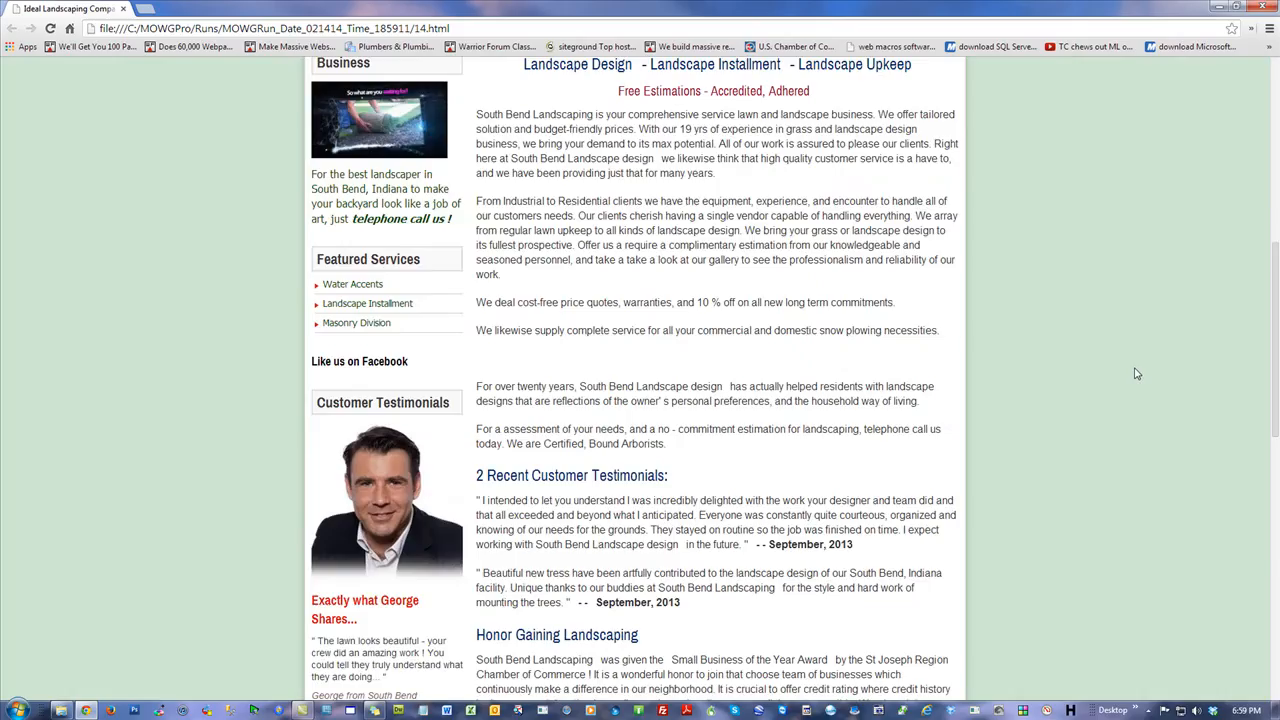
pyautogui.scroll(-5, 1130, 371)
pyautogui.scroll(-5, 1096, 332)
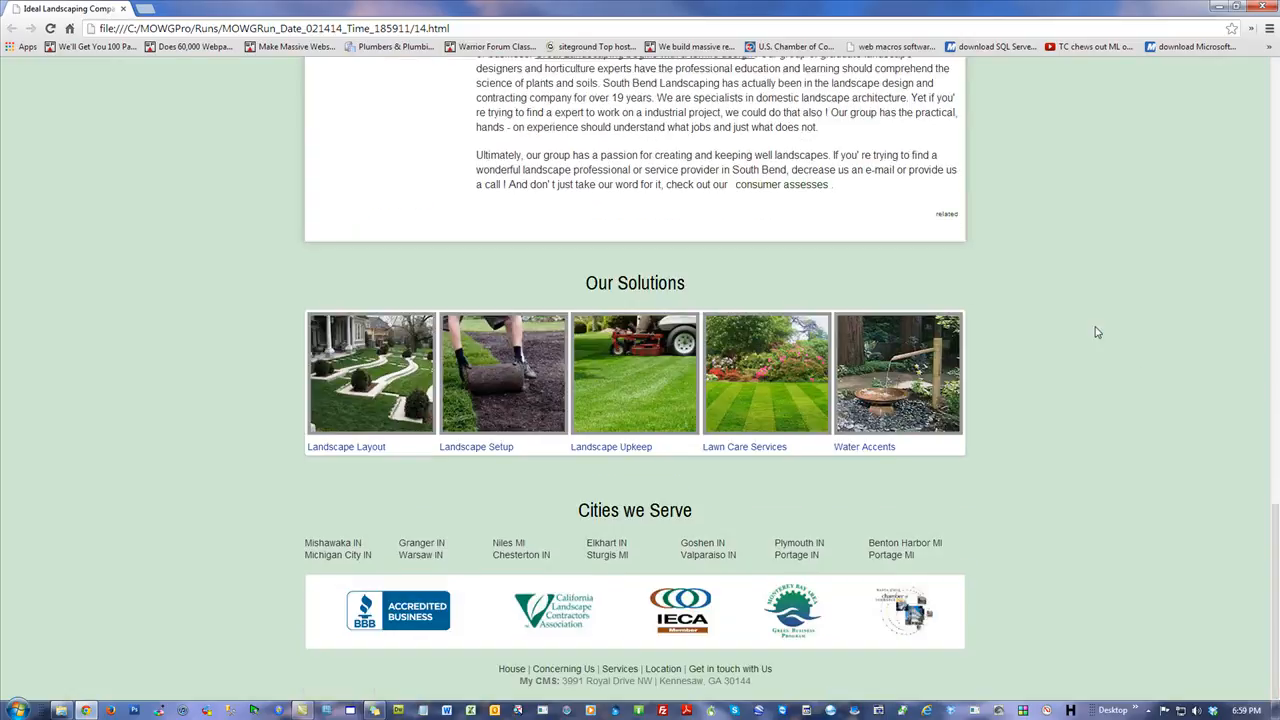
pyautogui.scroll(15, 1102, 302)
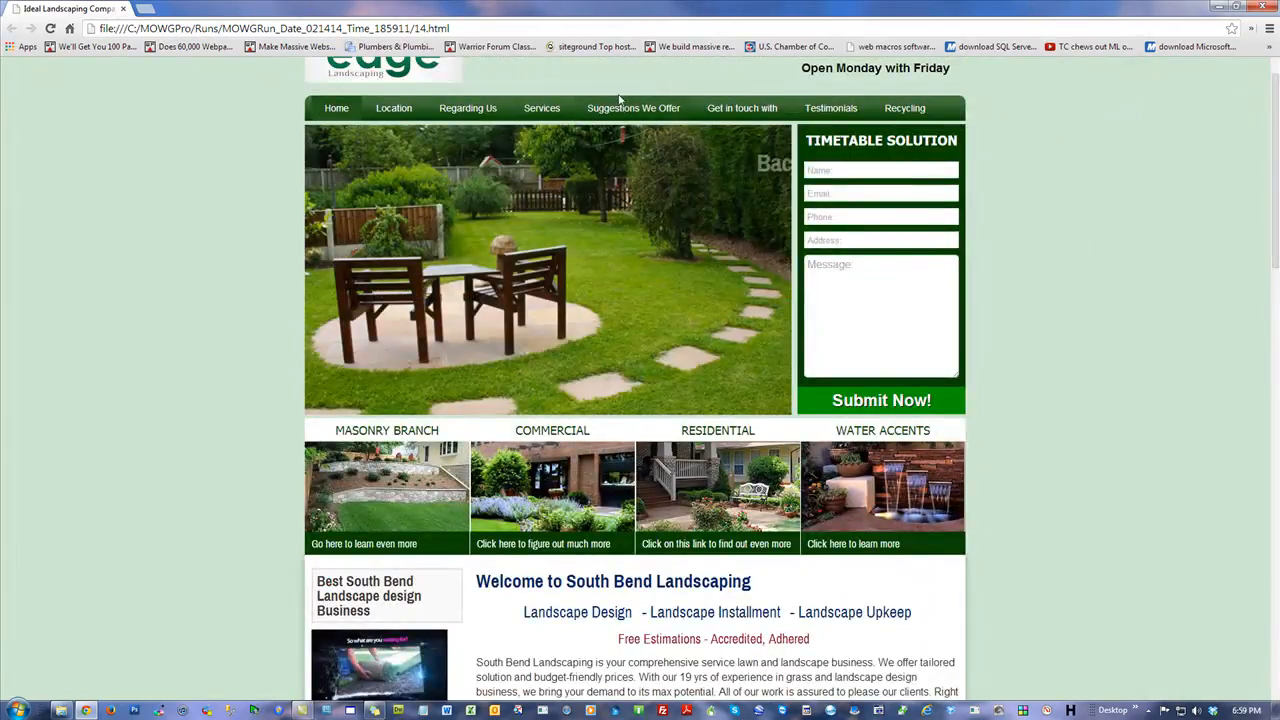
pyautogui.moveTo(562, 112)
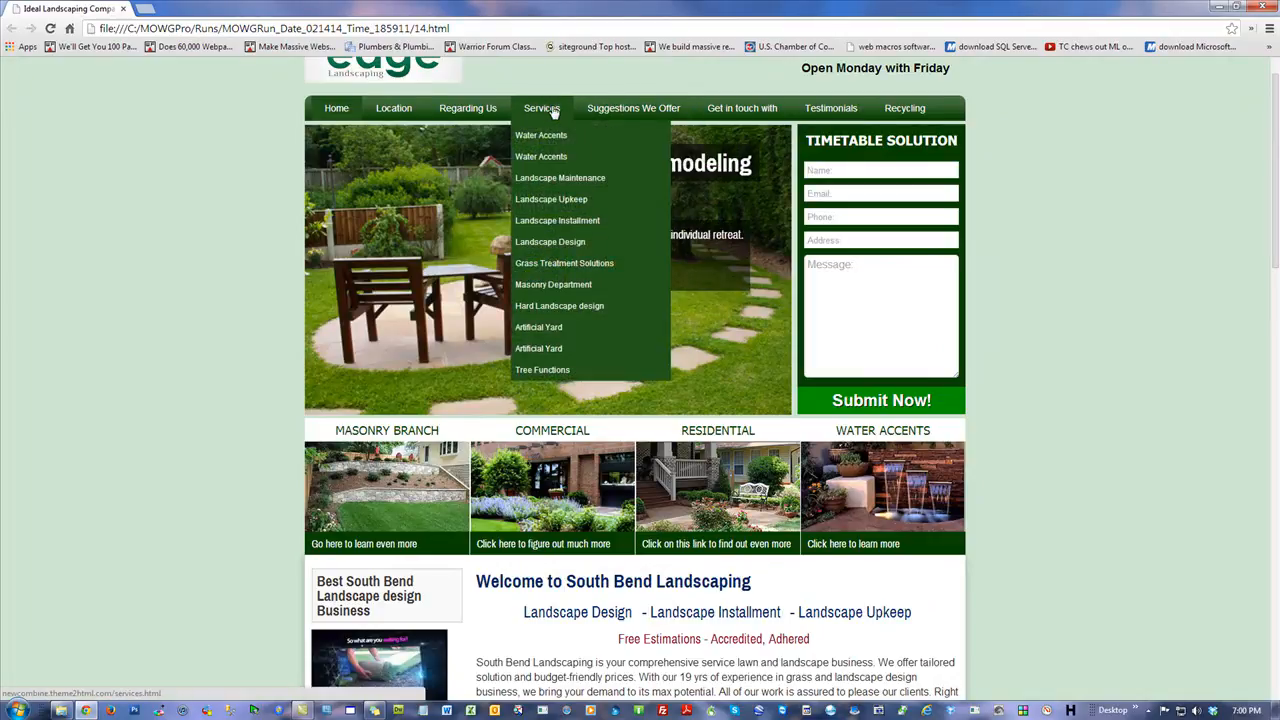
pyautogui.scroll(1, 1015, 287)
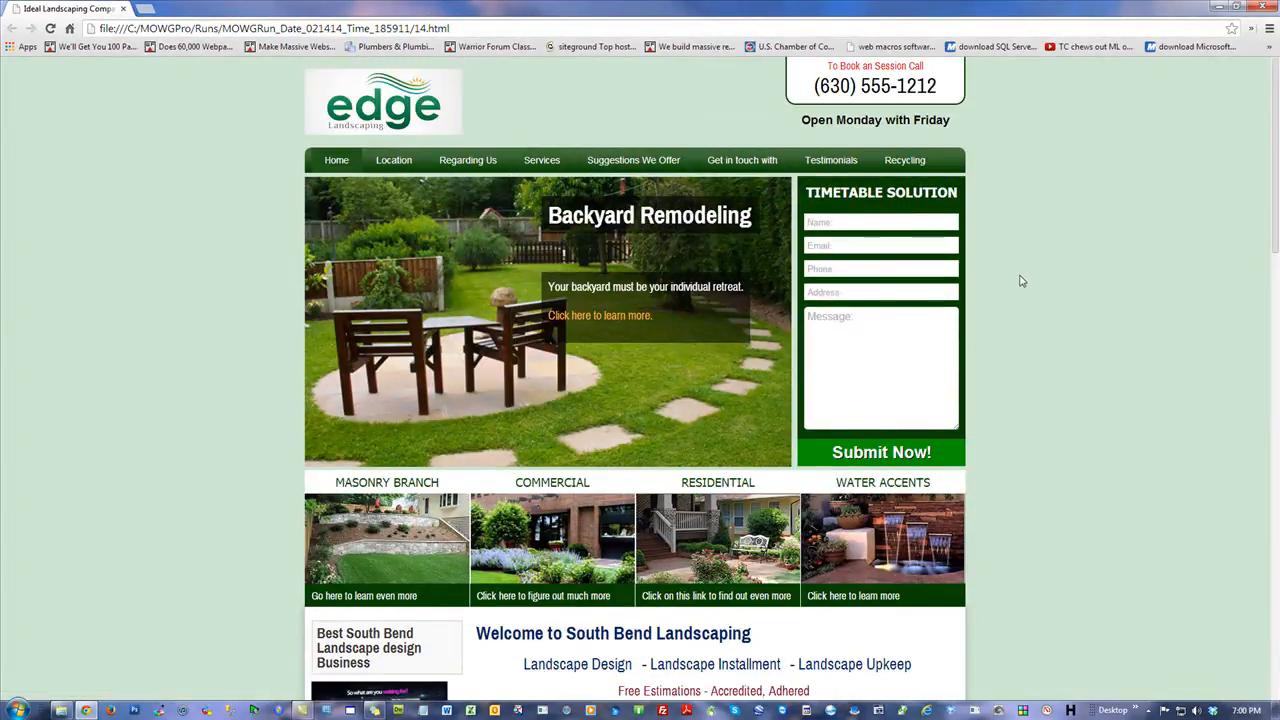
pyautogui.click(1264, 5)
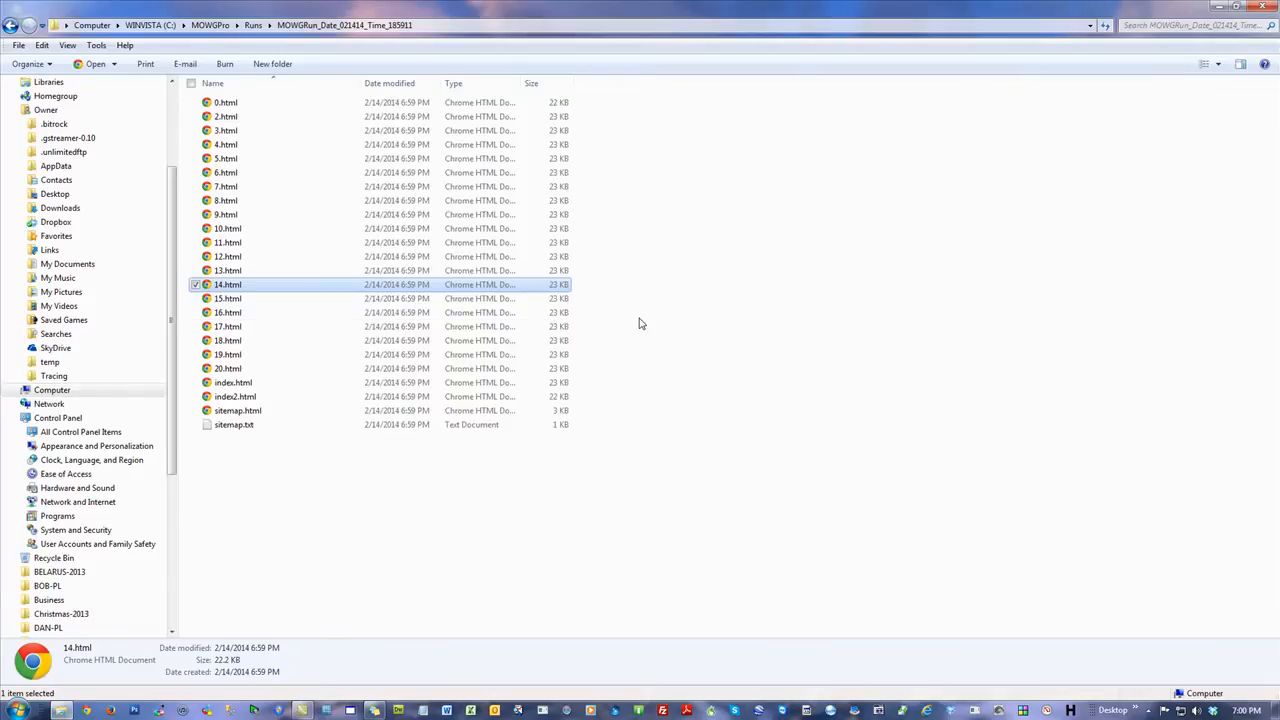
# Open 14.html in Notepad and highlight its page title text in the source.
pyautogui.rightClick(228, 287)
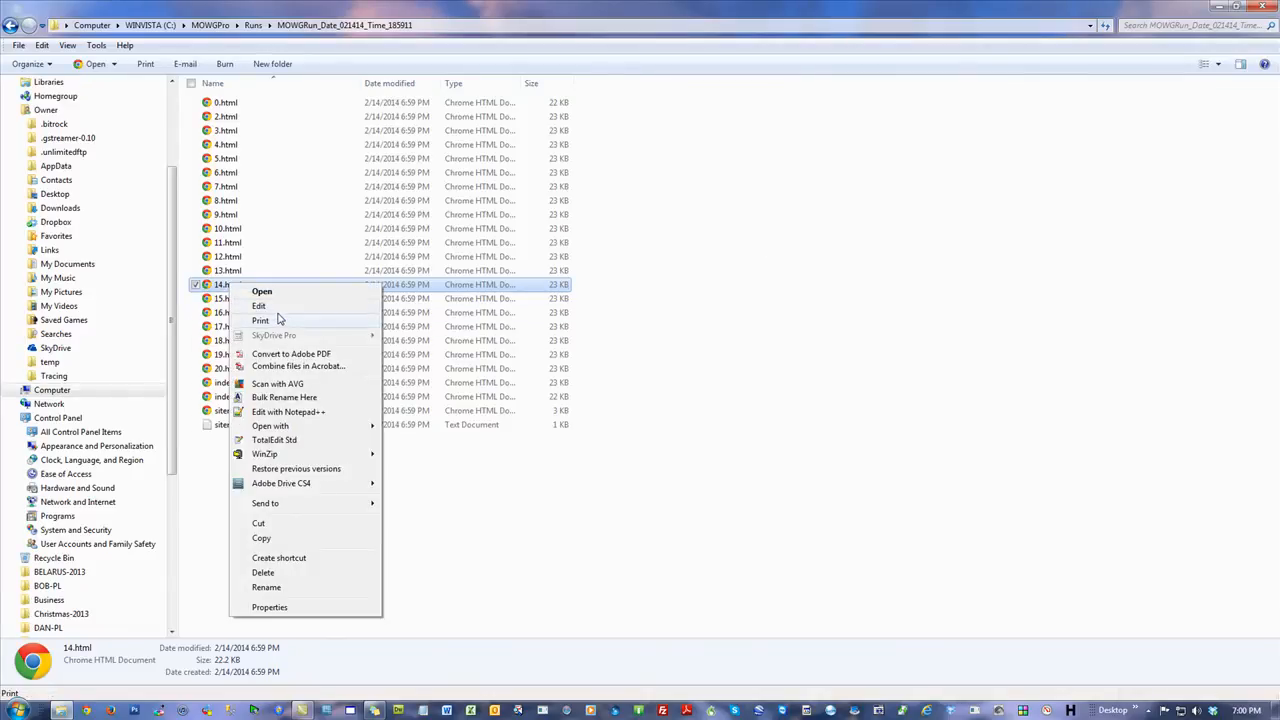
pyautogui.click(282, 305)
pyautogui.moveTo(568, 211); pyautogui.dragTo(807, 212)
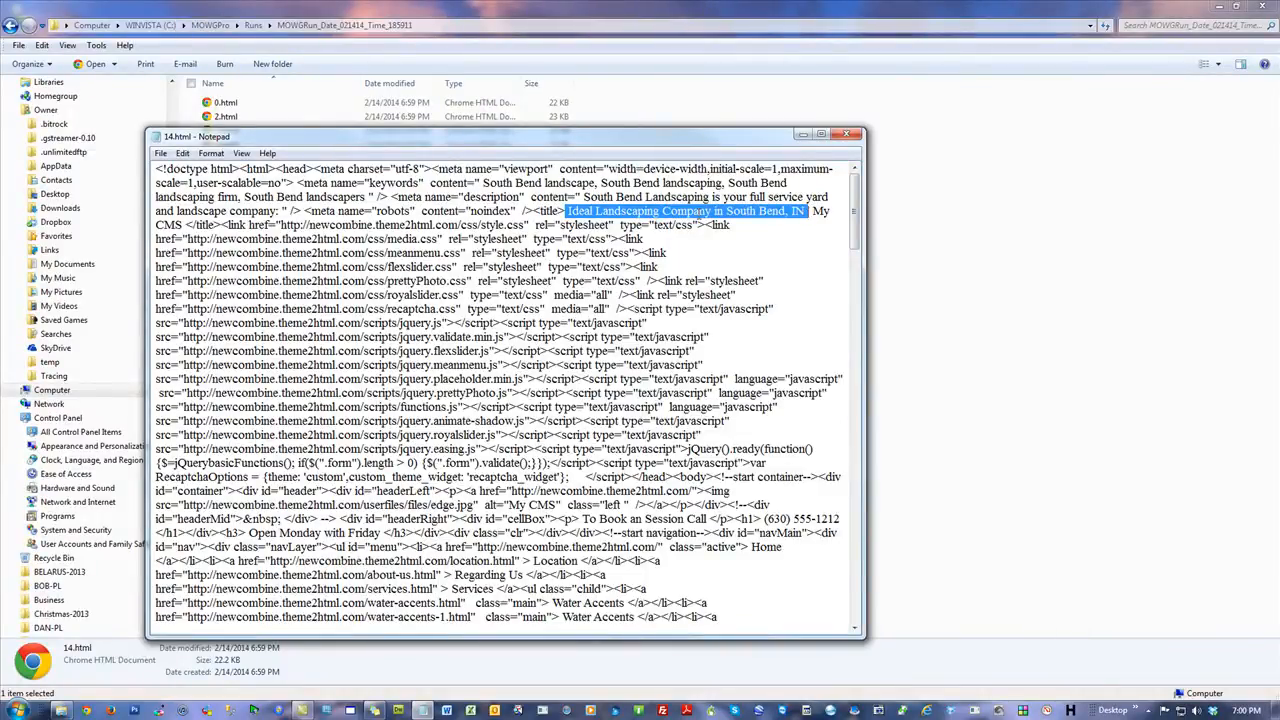
pyautogui.moveTo(621, 141); pyautogui.dragTo(931, 335)
# Open 7.html in Notepad, compare its title, keywords and description text, then close the Notepad windows.
pyautogui.click(226, 187)
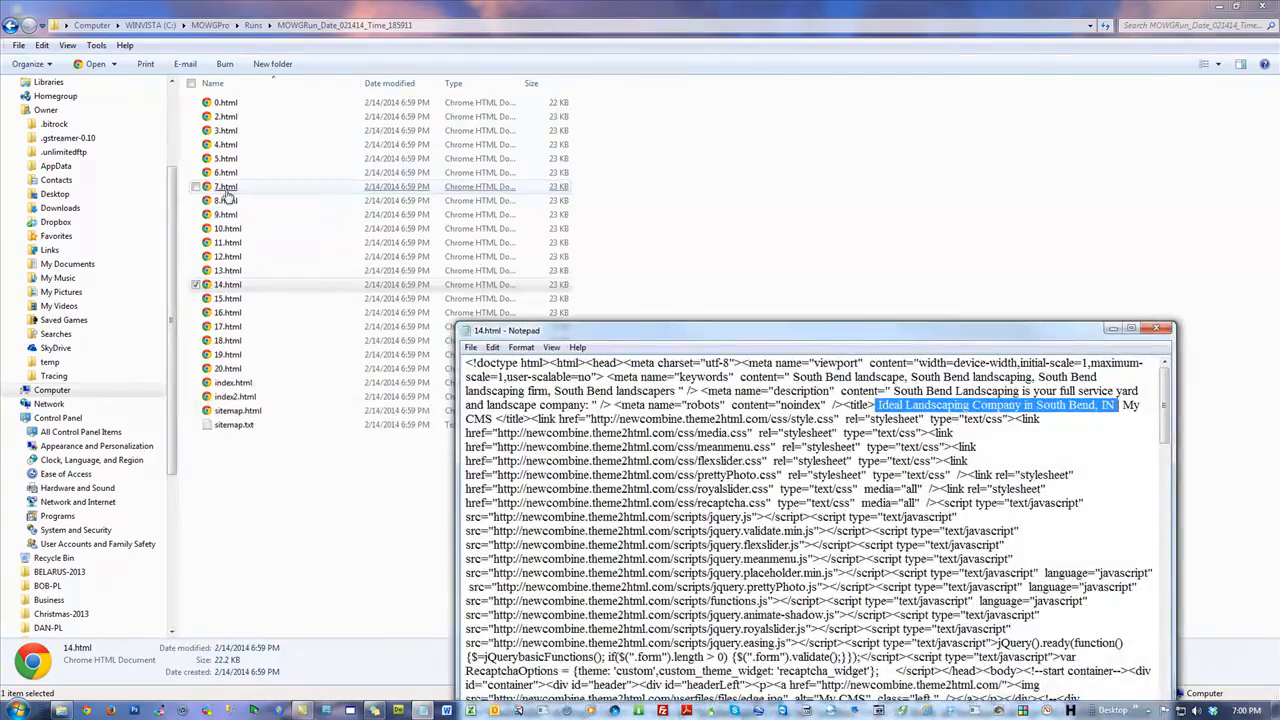
pyautogui.rightClick(228, 190)
pyautogui.click(282, 208)
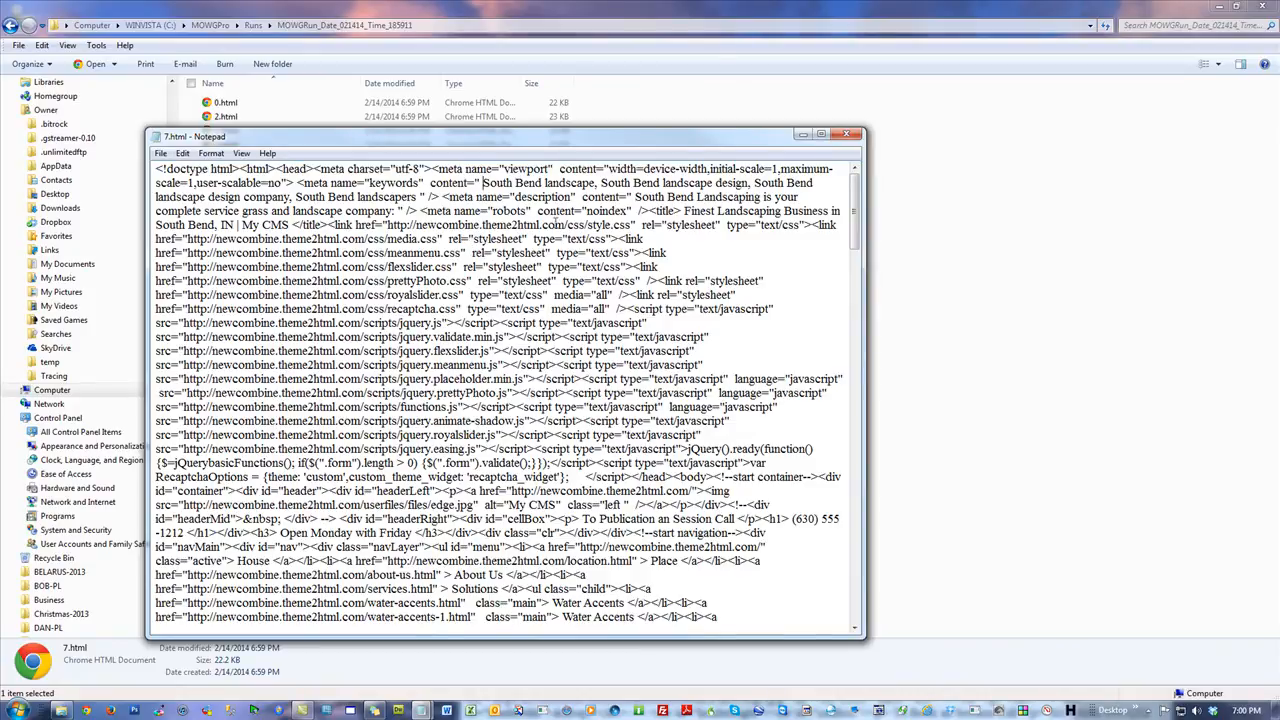
pyautogui.moveTo(683, 211); pyautogui.dragTo(237, 225)
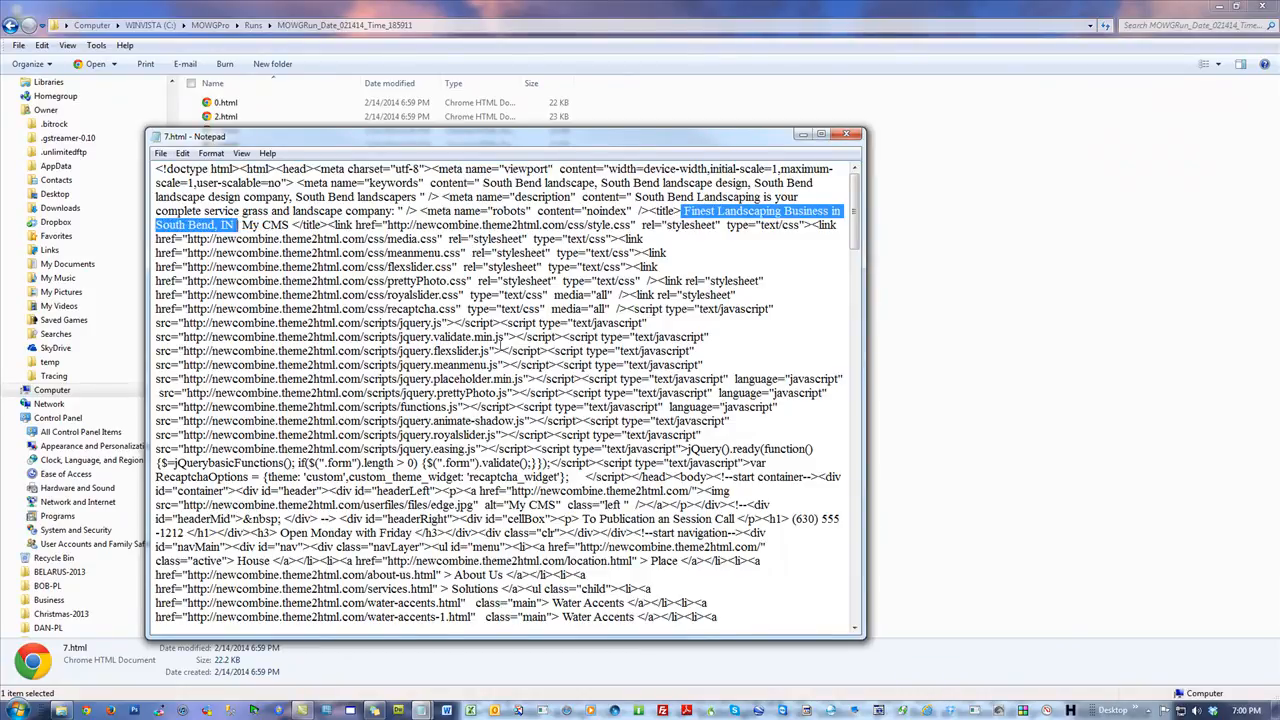
pyautogui.click(488, 339)
pyautogui.moveTo(289, 225); pyautogui.dragTo(235, 225)
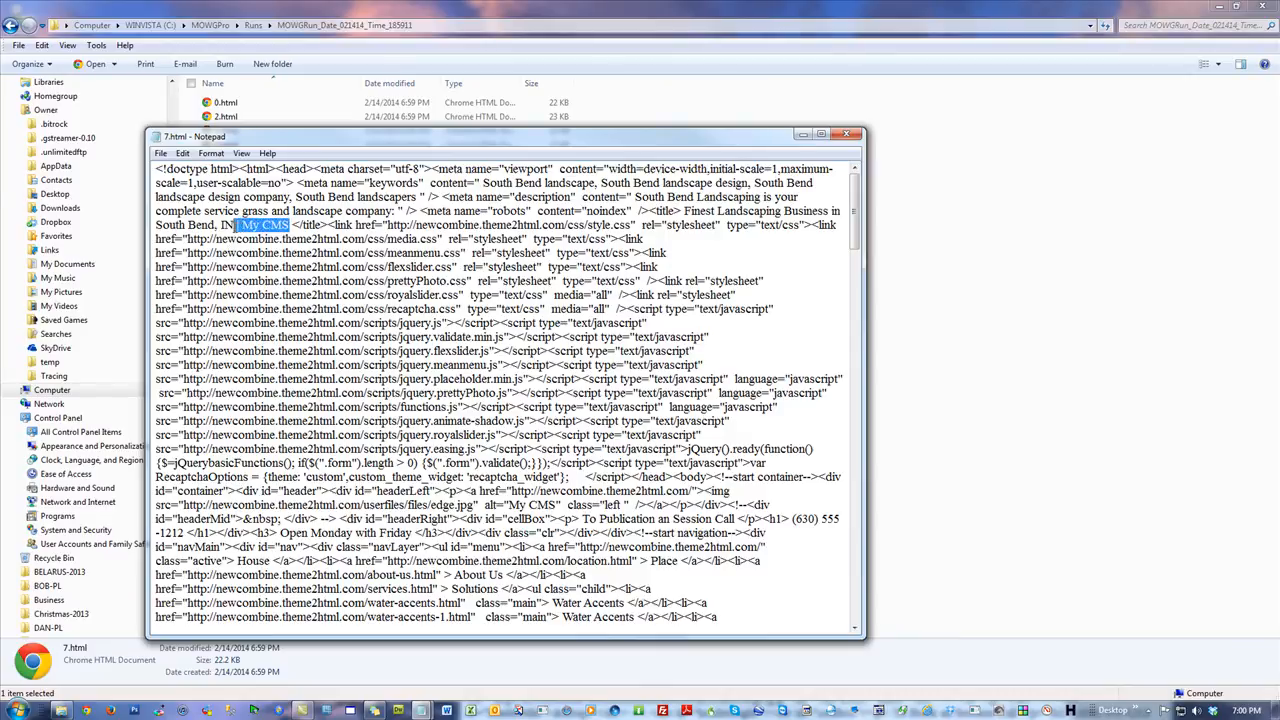
pyautogui.click(706, 243)
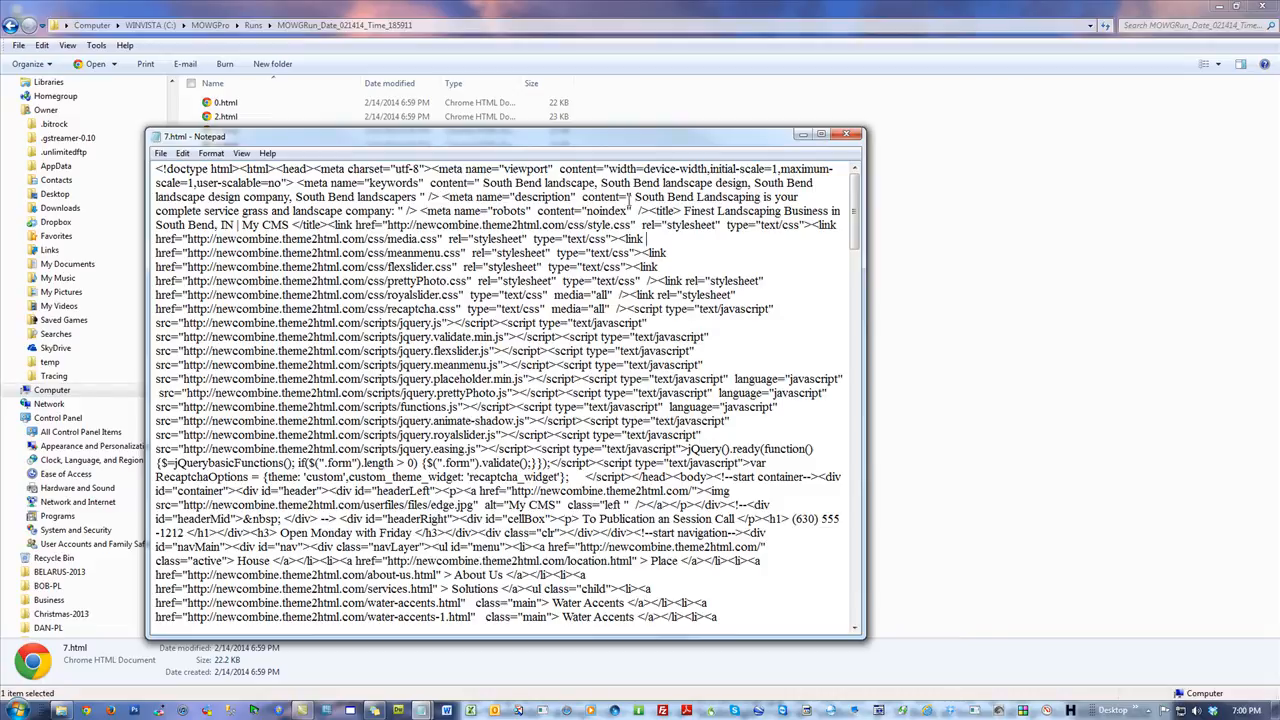
pyautogui.moveTo(636, 197); pyautogui.dragTo(398, 211)
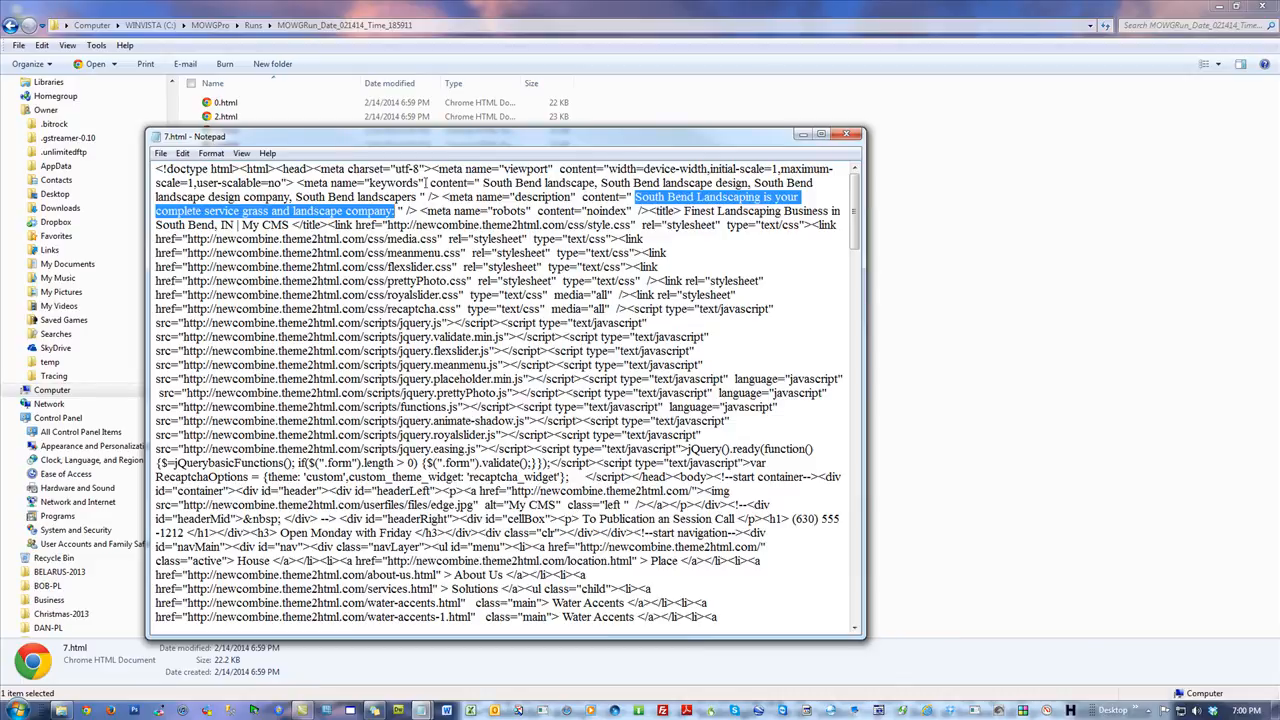
pyautogui.moveTo(483, 183); pyautogui.dragTo(418, 197)
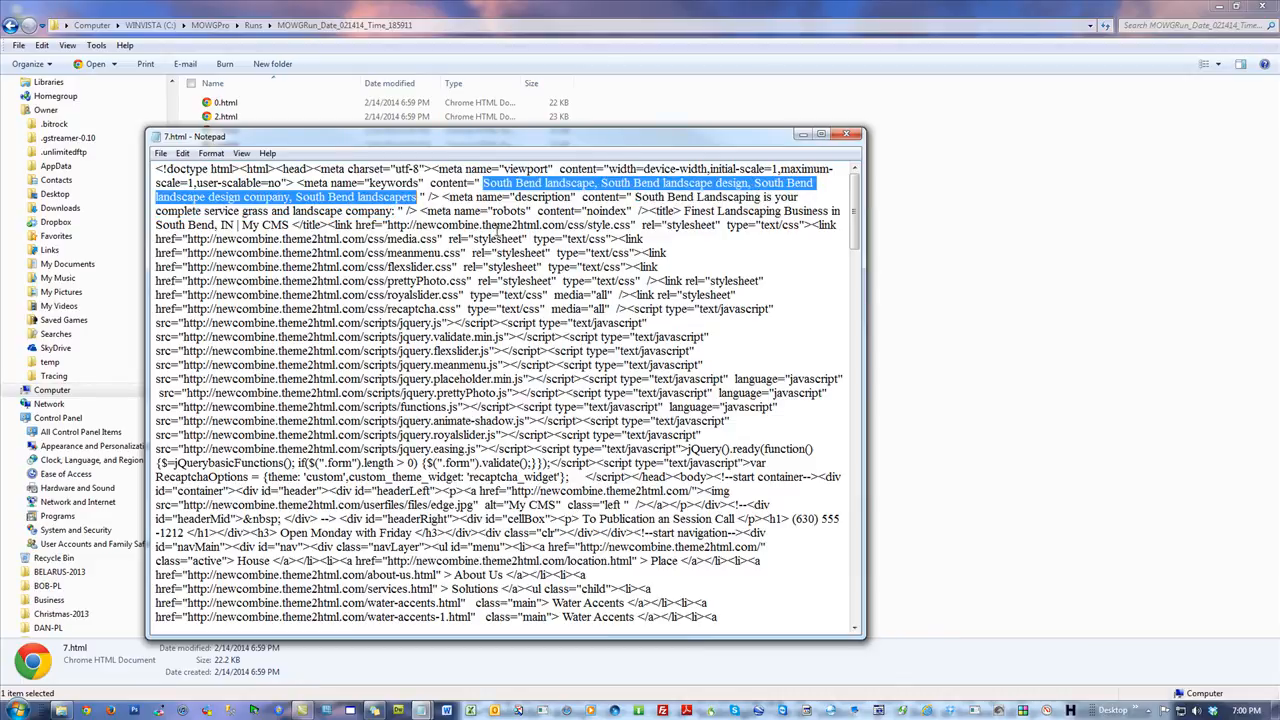
pyautogui.moveTo(685, 211); pyautogui.dragTo(691, 226)
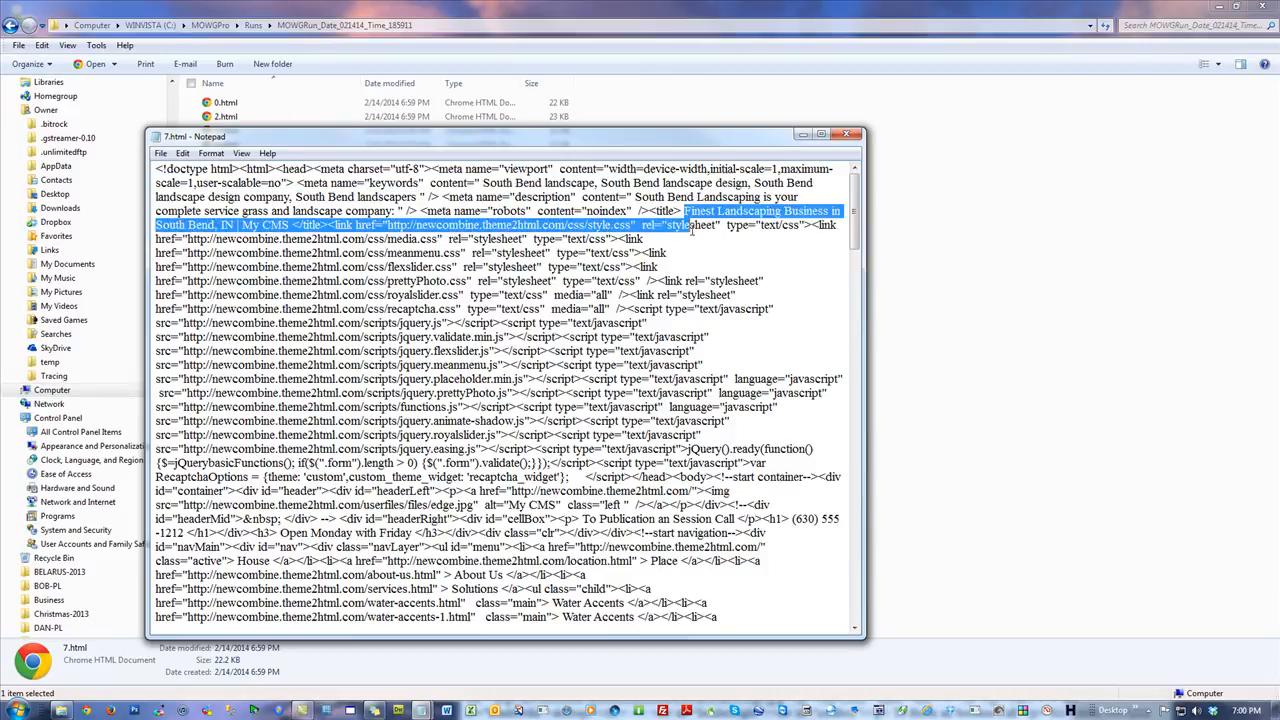
pyautogui.click(846, 134)
pyautogui.click(911, 231)
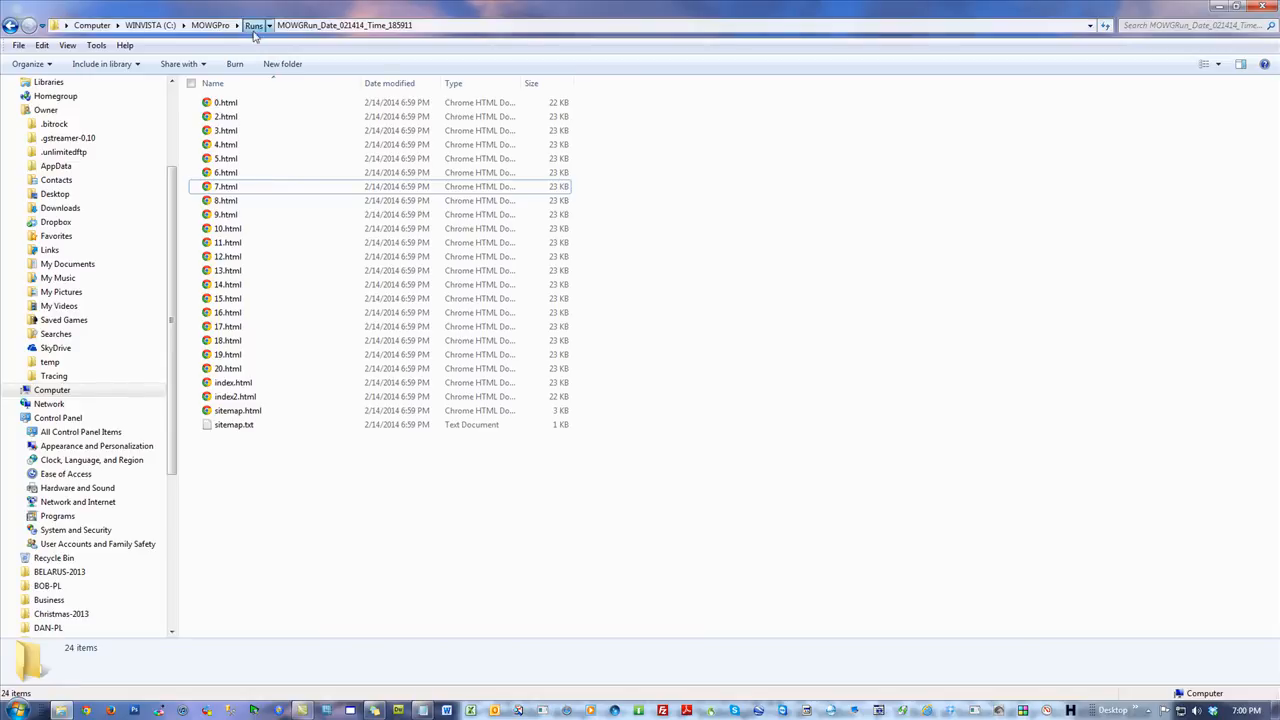
# Go up to the Runs folder and delete all three MOWGRun folders, retrying for the one in use.
pyautogui.click(253, 25)
pyautogui.moveTo(270, 177); pyautogui.dragTo(266, 90)
pyautogui.rightClick(271, 117)
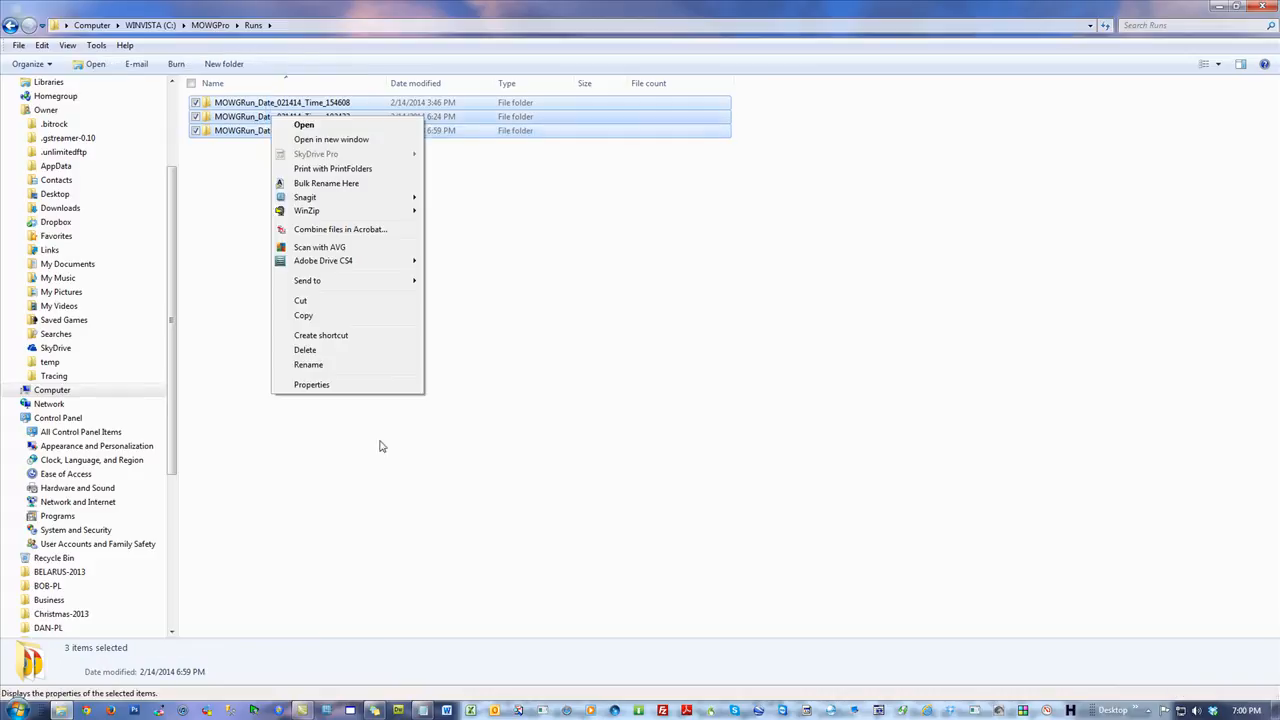
pyautogui.click(305, 350)
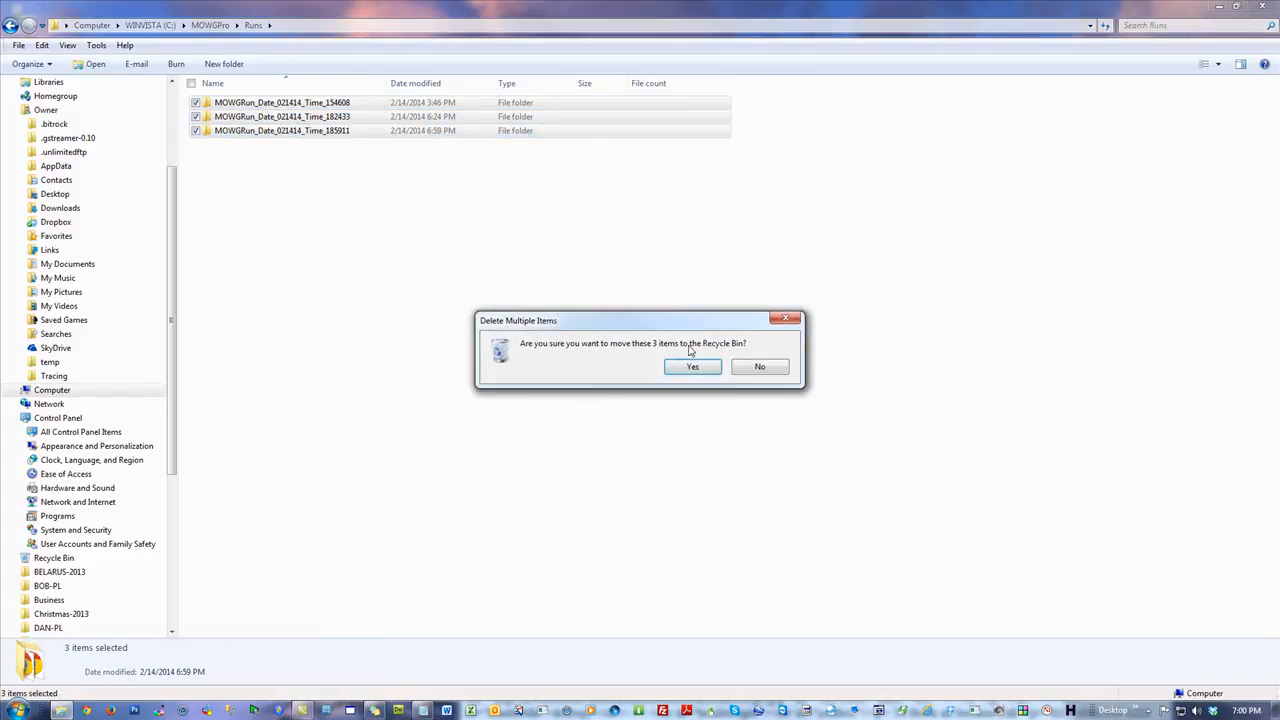
pyautogui.click(686, 367)
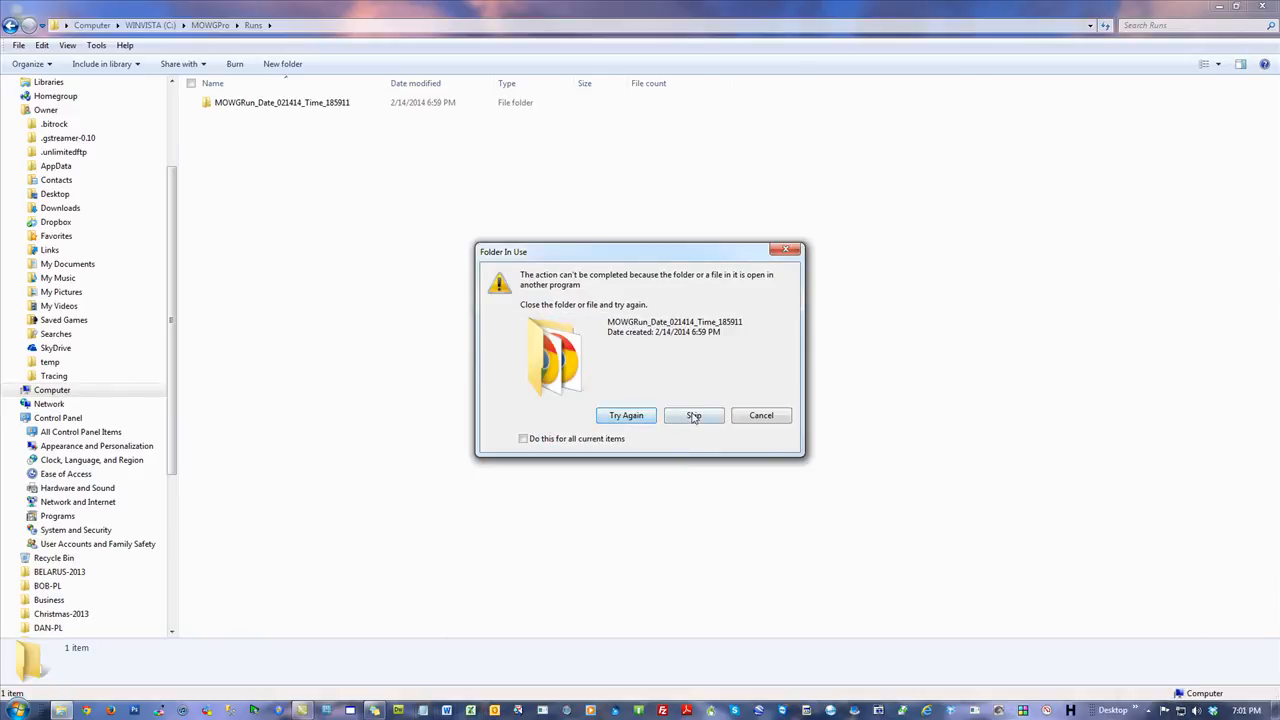
pyautogui.click(628, 415)
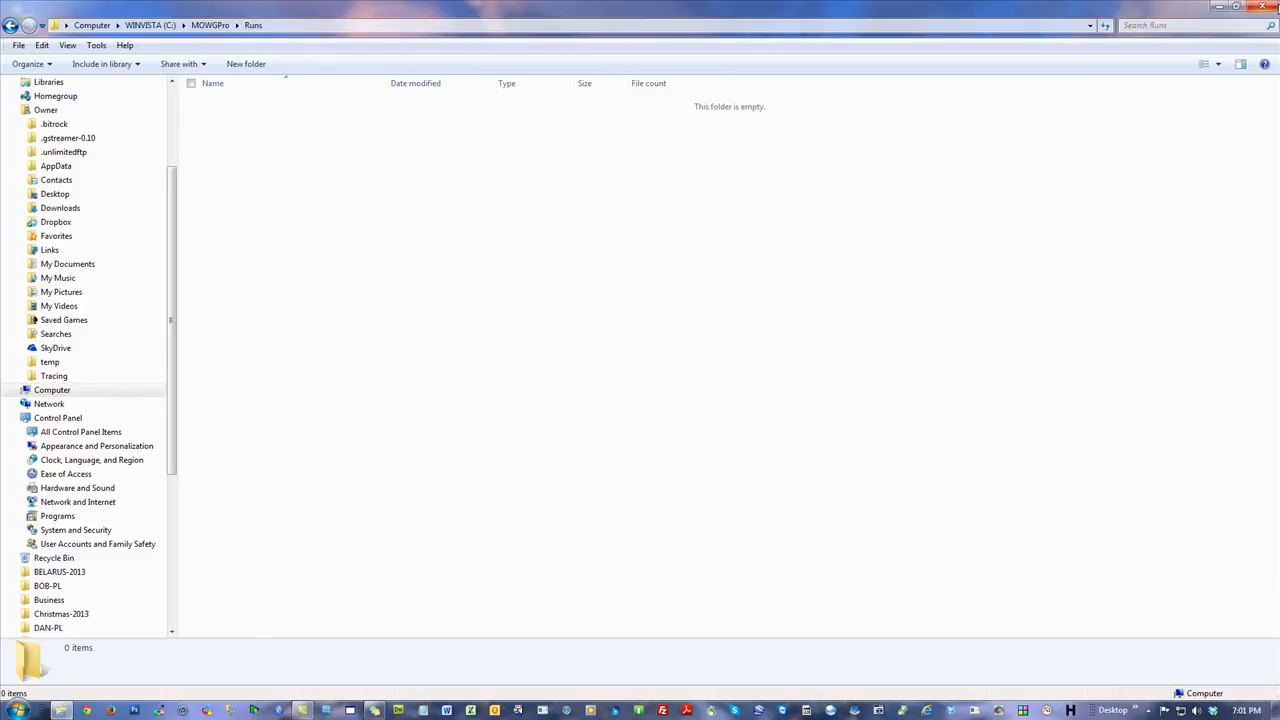
# Close the folder window and empty the Recycle Bin permanently.
pyautogui.click(1262, 6)
pyautogui.rightClick(16, 90)
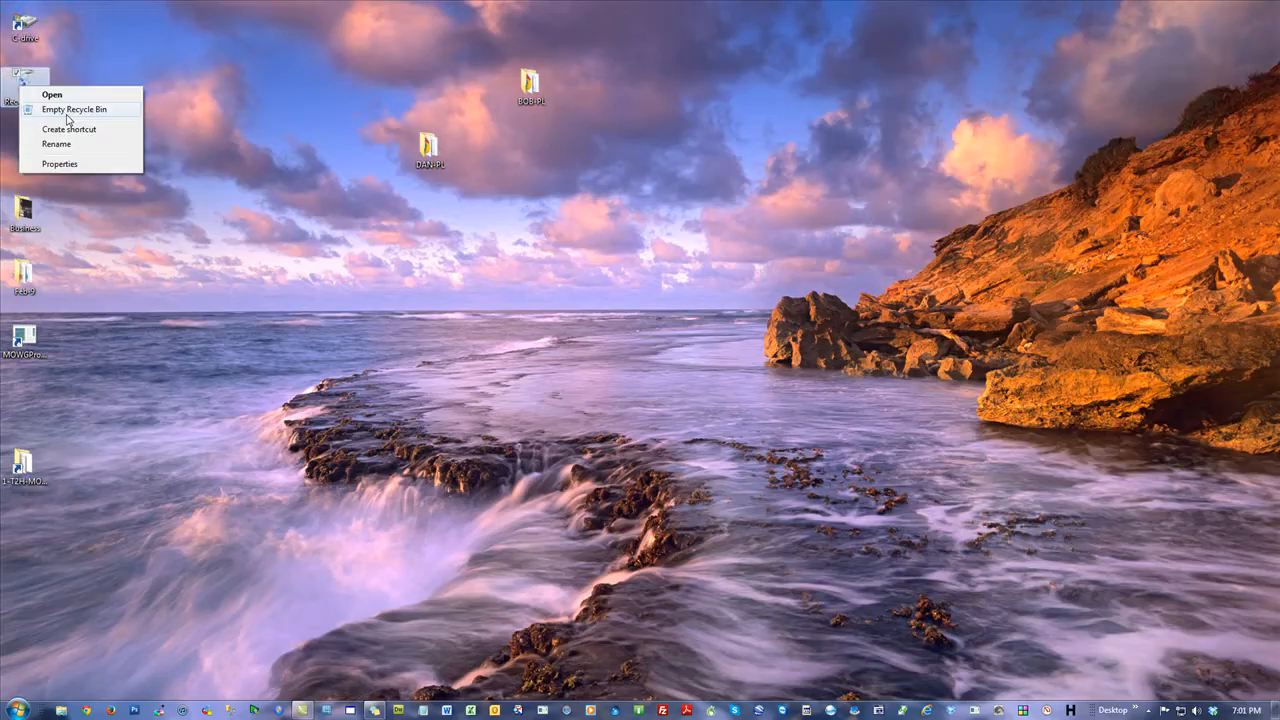
pyautogui.click(76, 110)
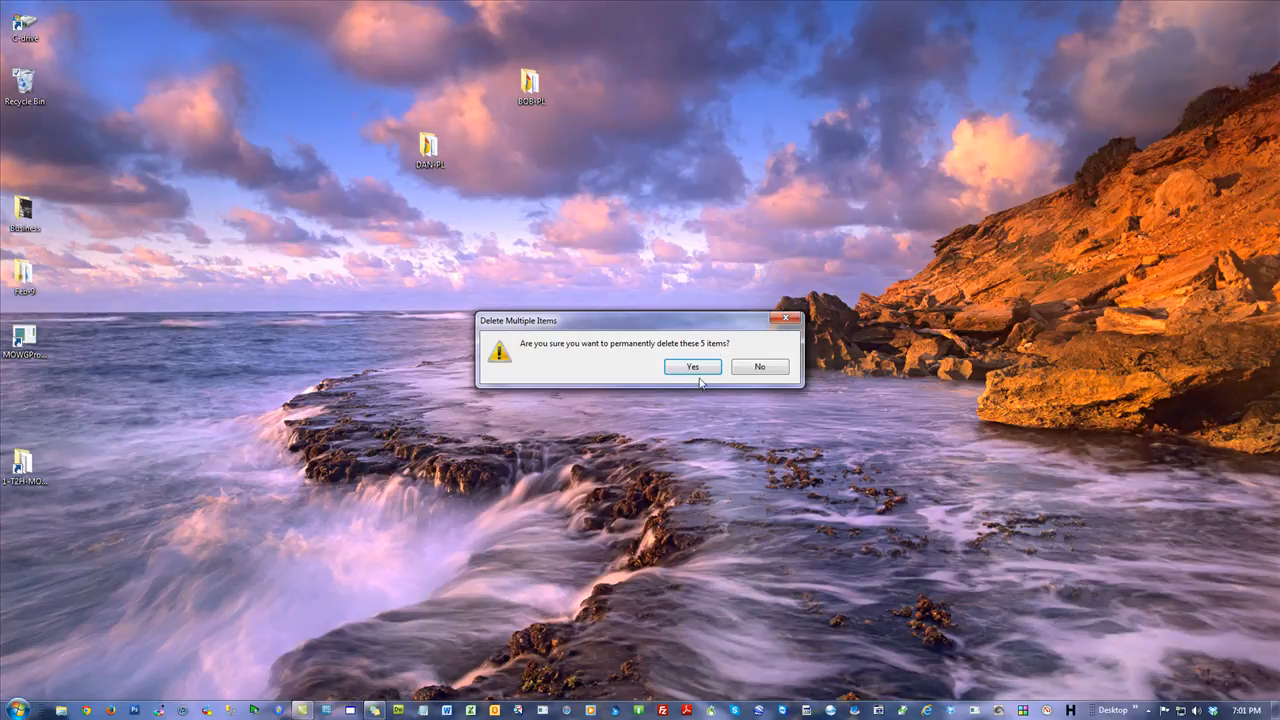
pyautogui.press('Return')
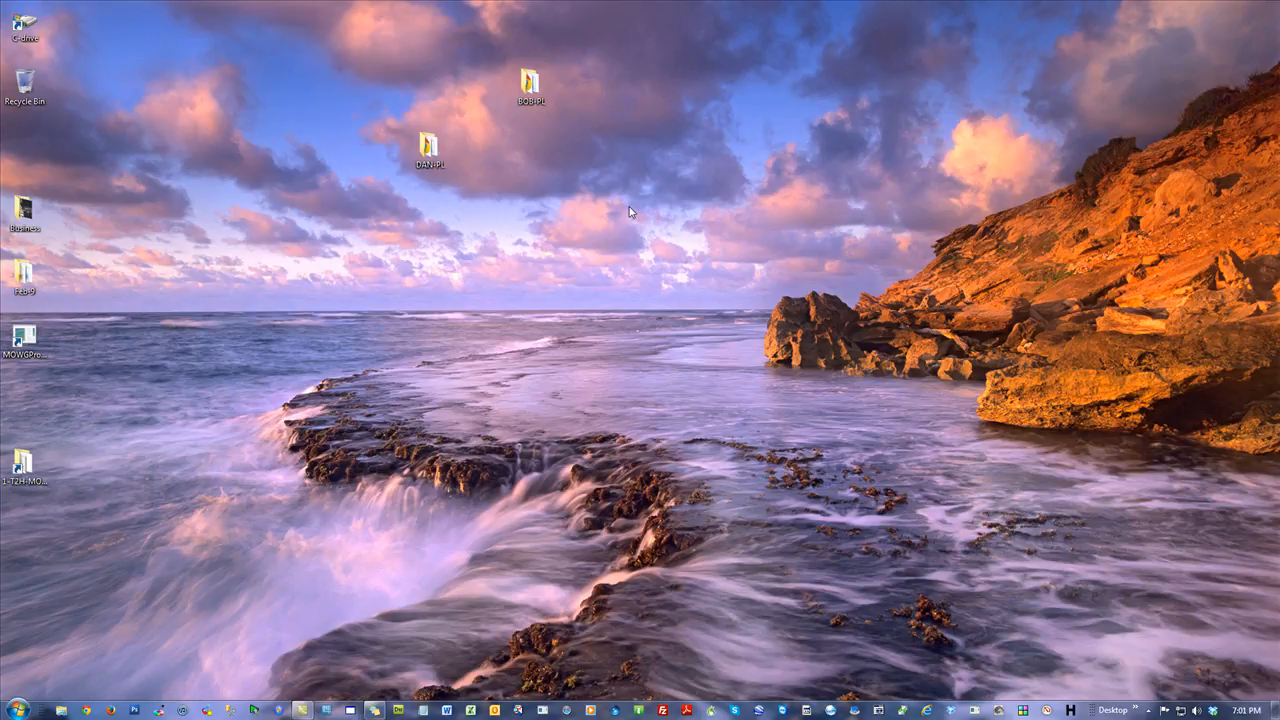
# Move the BOB-PL desktop folder beside DAN-PL, then open DAN-PL to check its contents and close it.
pyautogui.moveTo(528, 90); pyautogui.dragTo(375, 151)
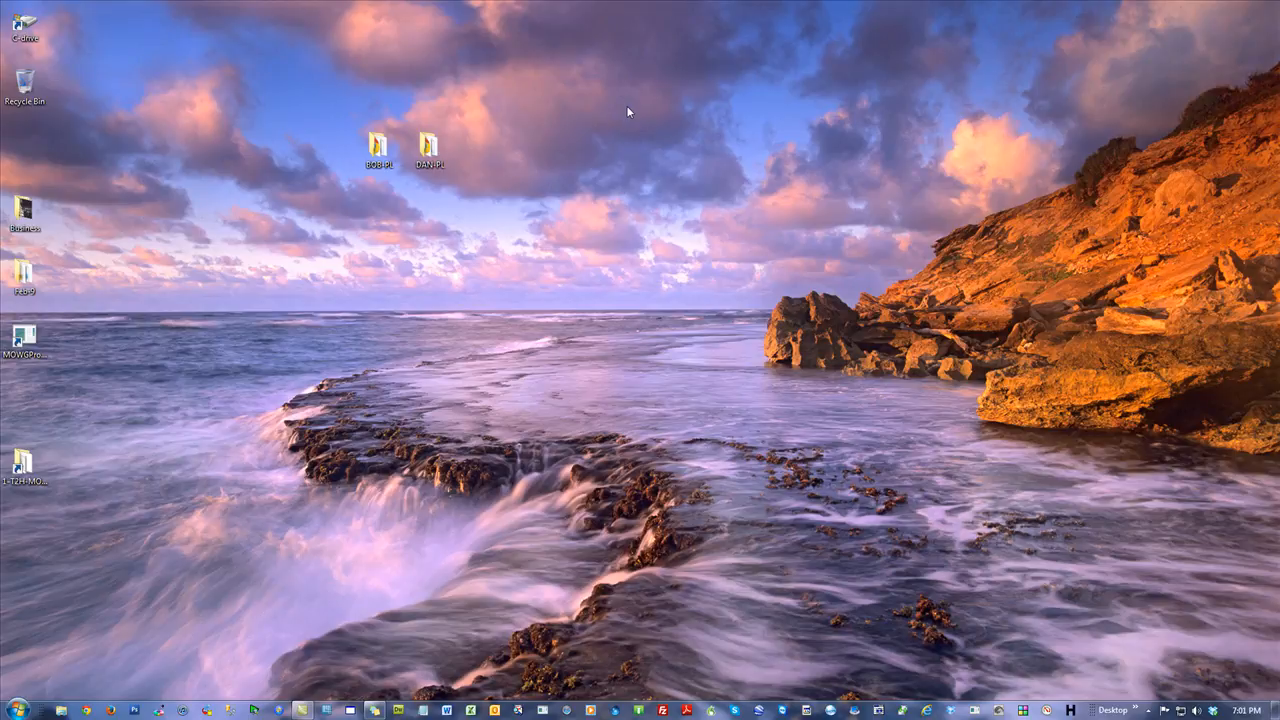
pyautogui.click(430, 150)
pyautogui.press('Return')
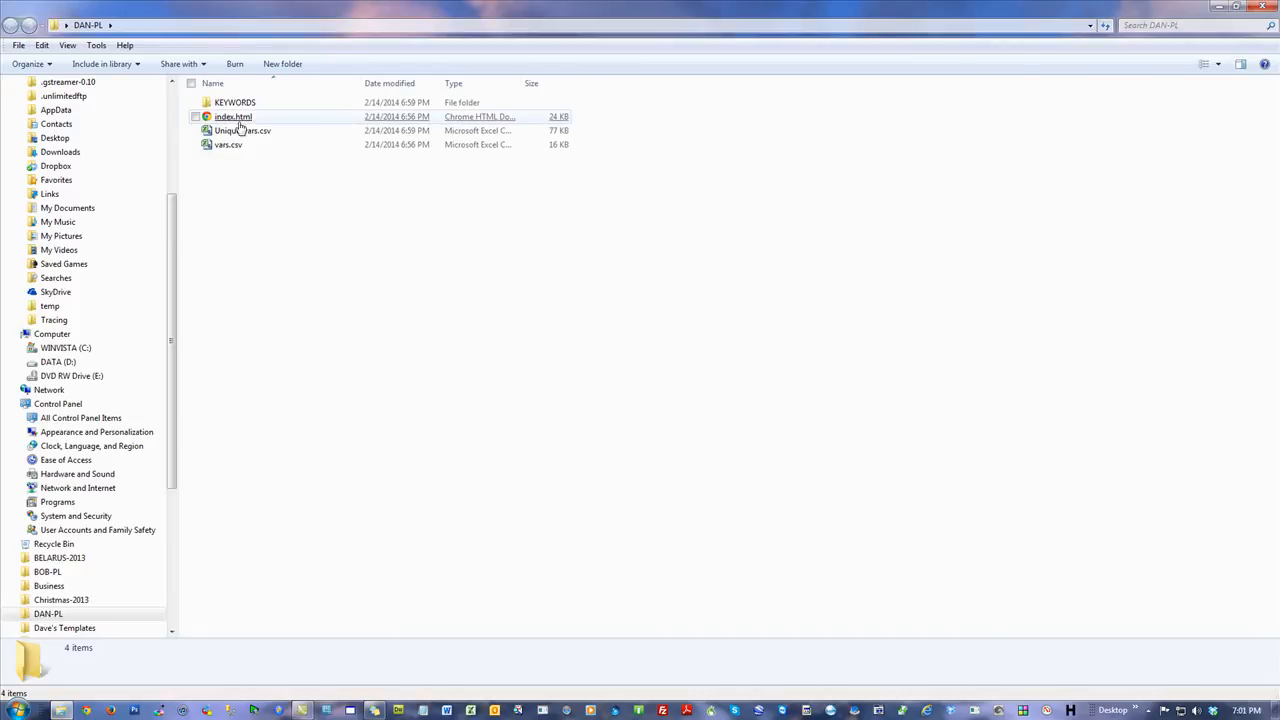
pyautogui.click(1273, 8)
pyautogui.click(740, 171)
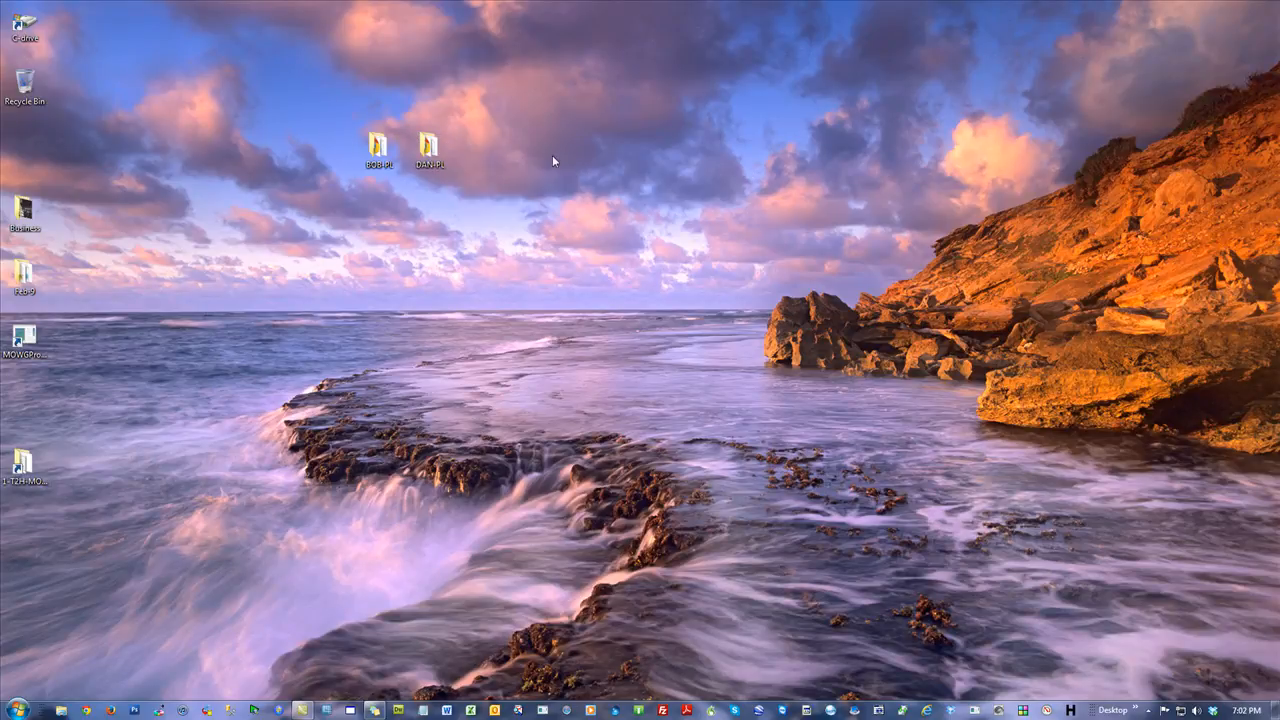
# Select the BOB-PL and DAN-PL folders on the desktop and cut them.
pyautogui.moveTo(552, 155); pyautogui.dragTo(365, 150)
pyautogui.rightClick(385, 147)
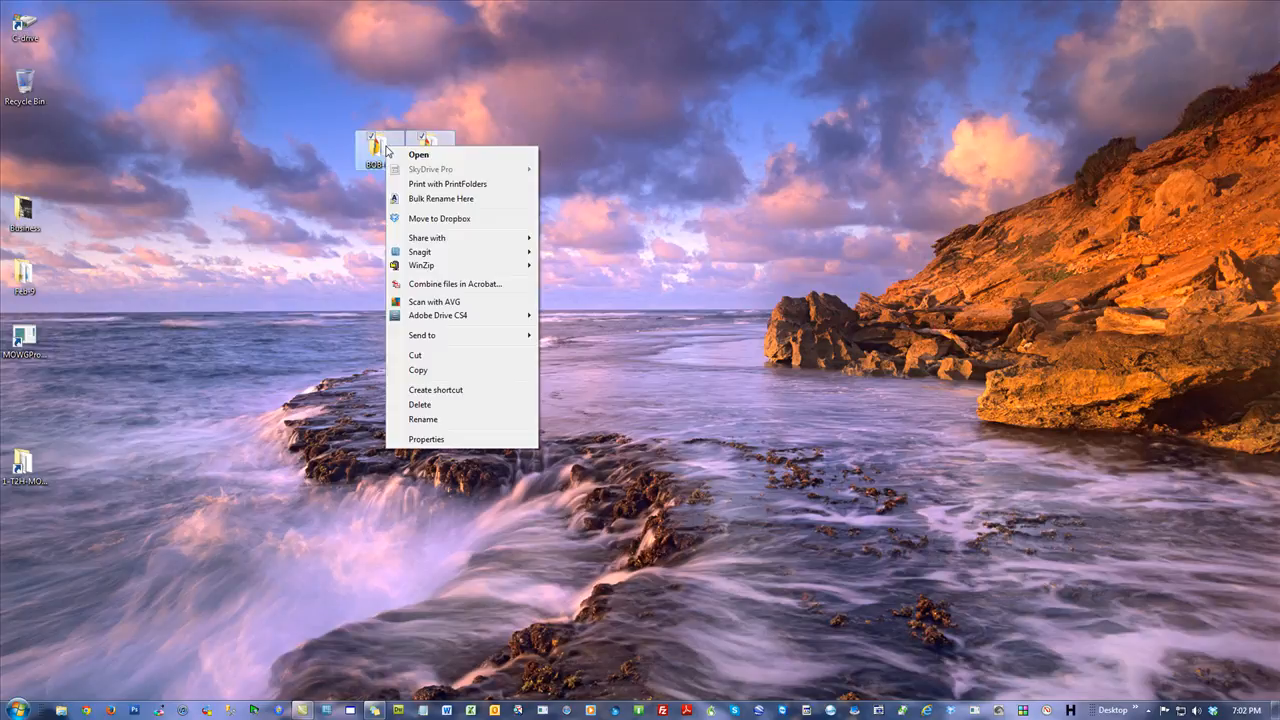
pyautogui.click(427, 356)
# Open the 1-T2H-MOWG folder and create a new folder named CLIENTS inside it.
pyautogui.doubleClick(26, 467)
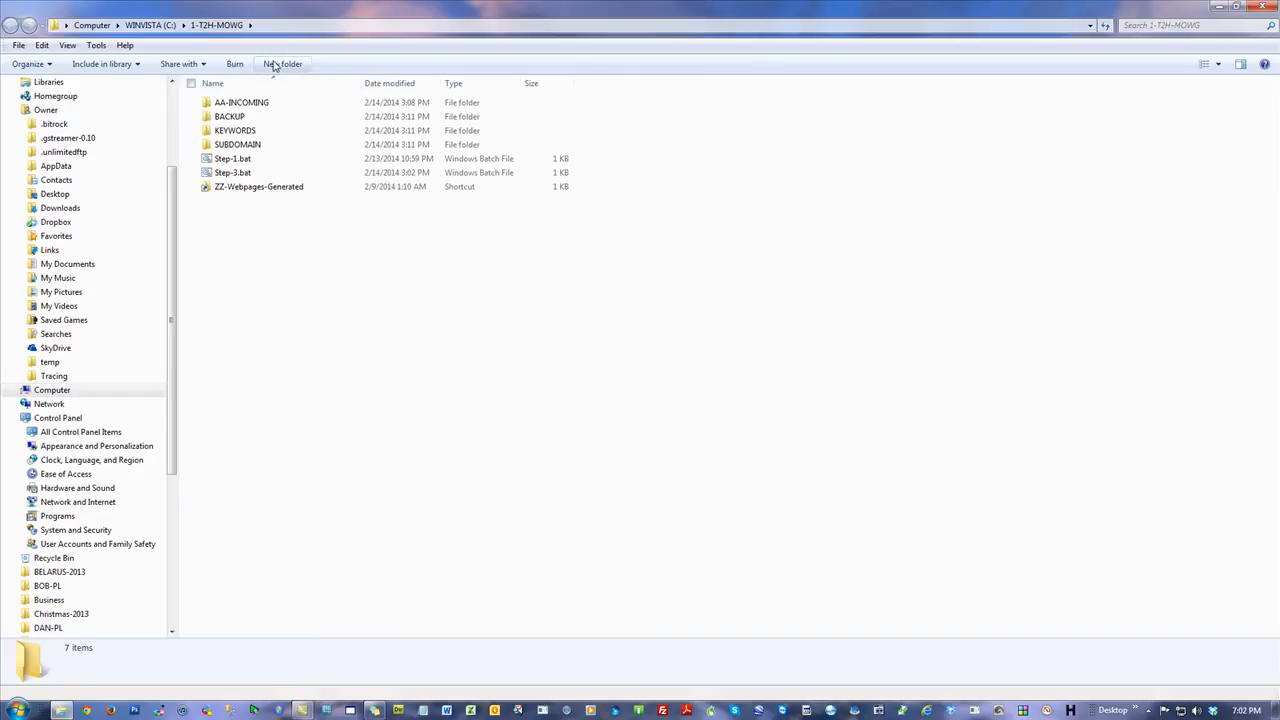
pyautogui.click(285, 64)
pyautogui.write('CLIENTS')
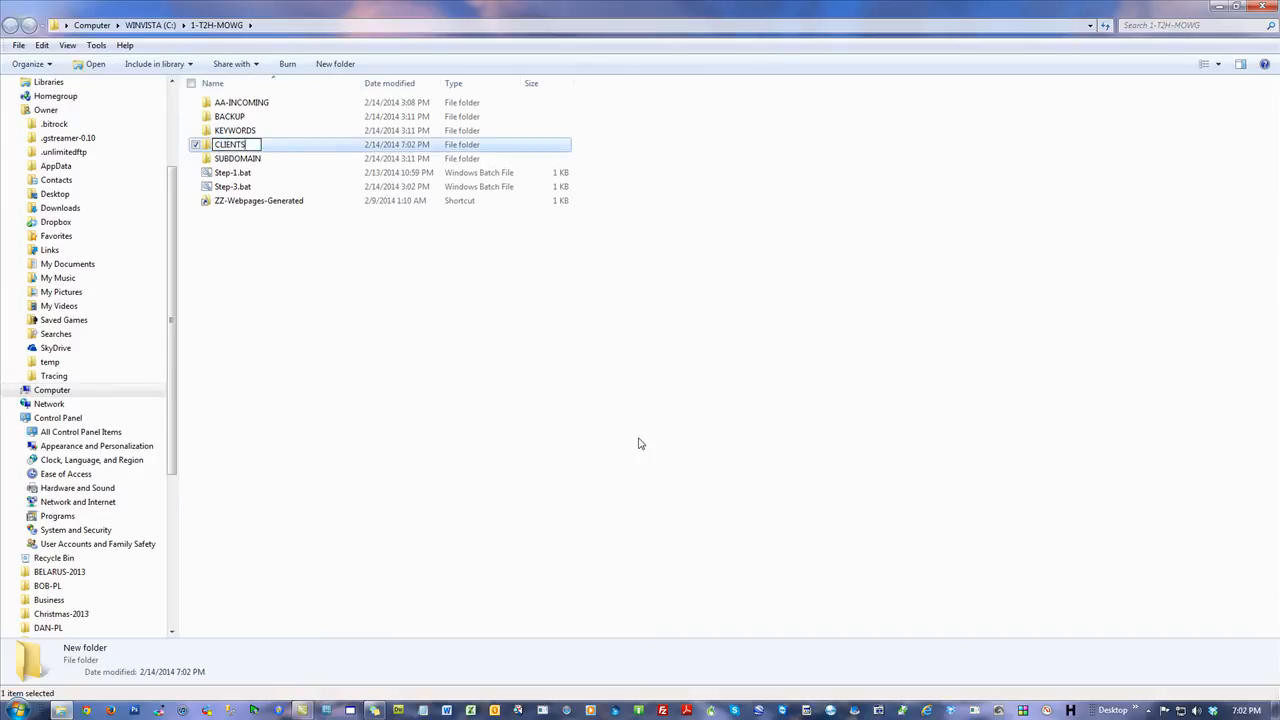
pyautogui.press('Return')
# Paste the BOB-PL and DAN-PL folders into CLIENTS and close the window.
pyautogui.doubleClick(222, 132)
pyautogui.rightClick(385, 231)
pyautogui.click(465, 314)
pyautogui.click(372, 251)
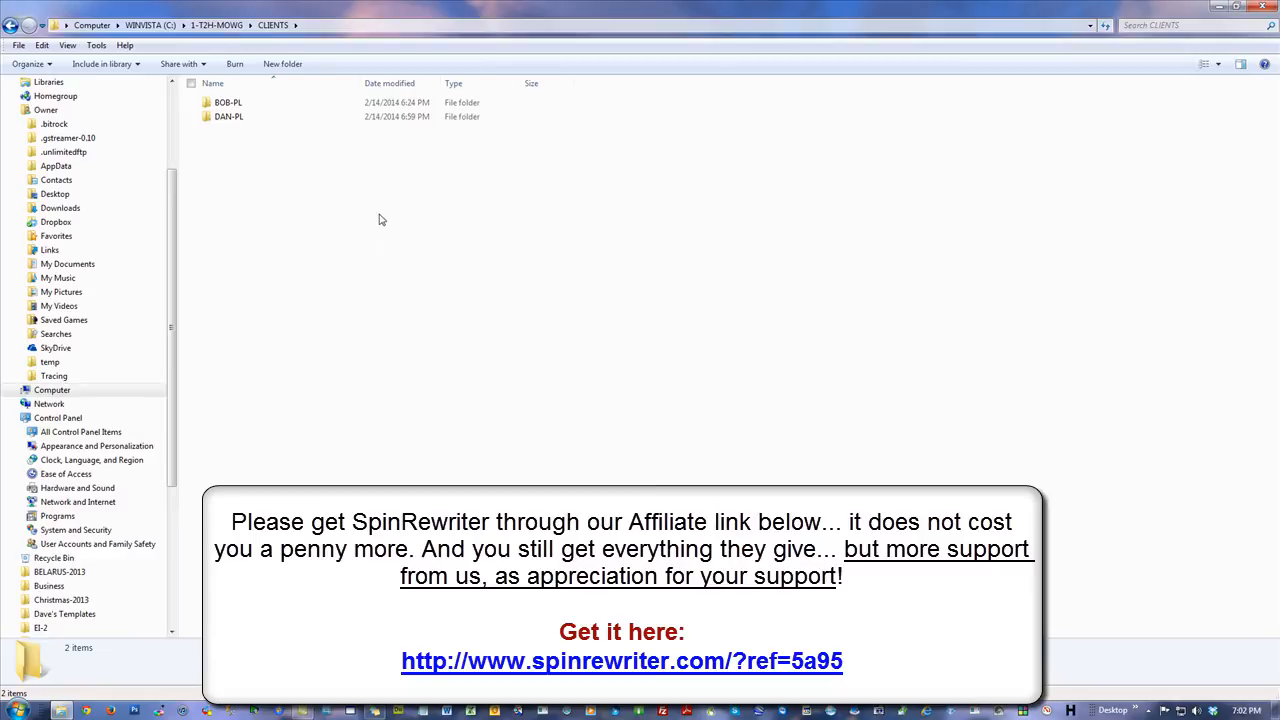
pyautogui.click(1262, 6)
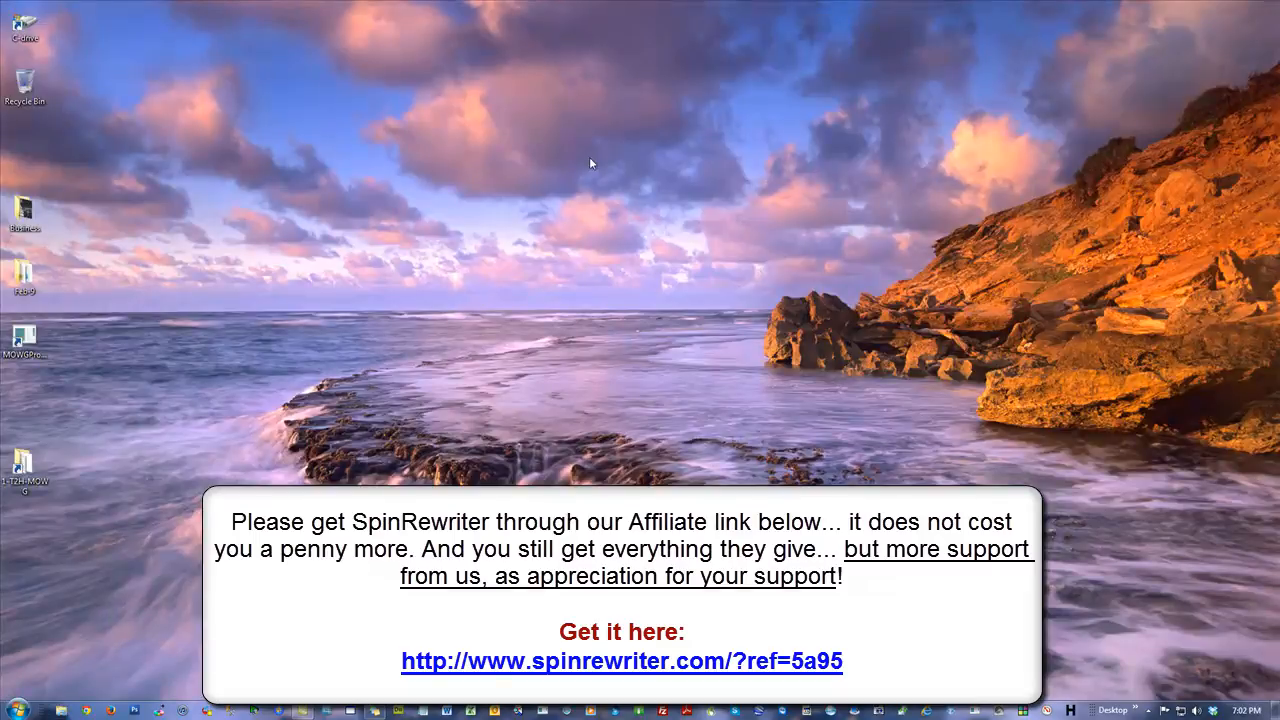